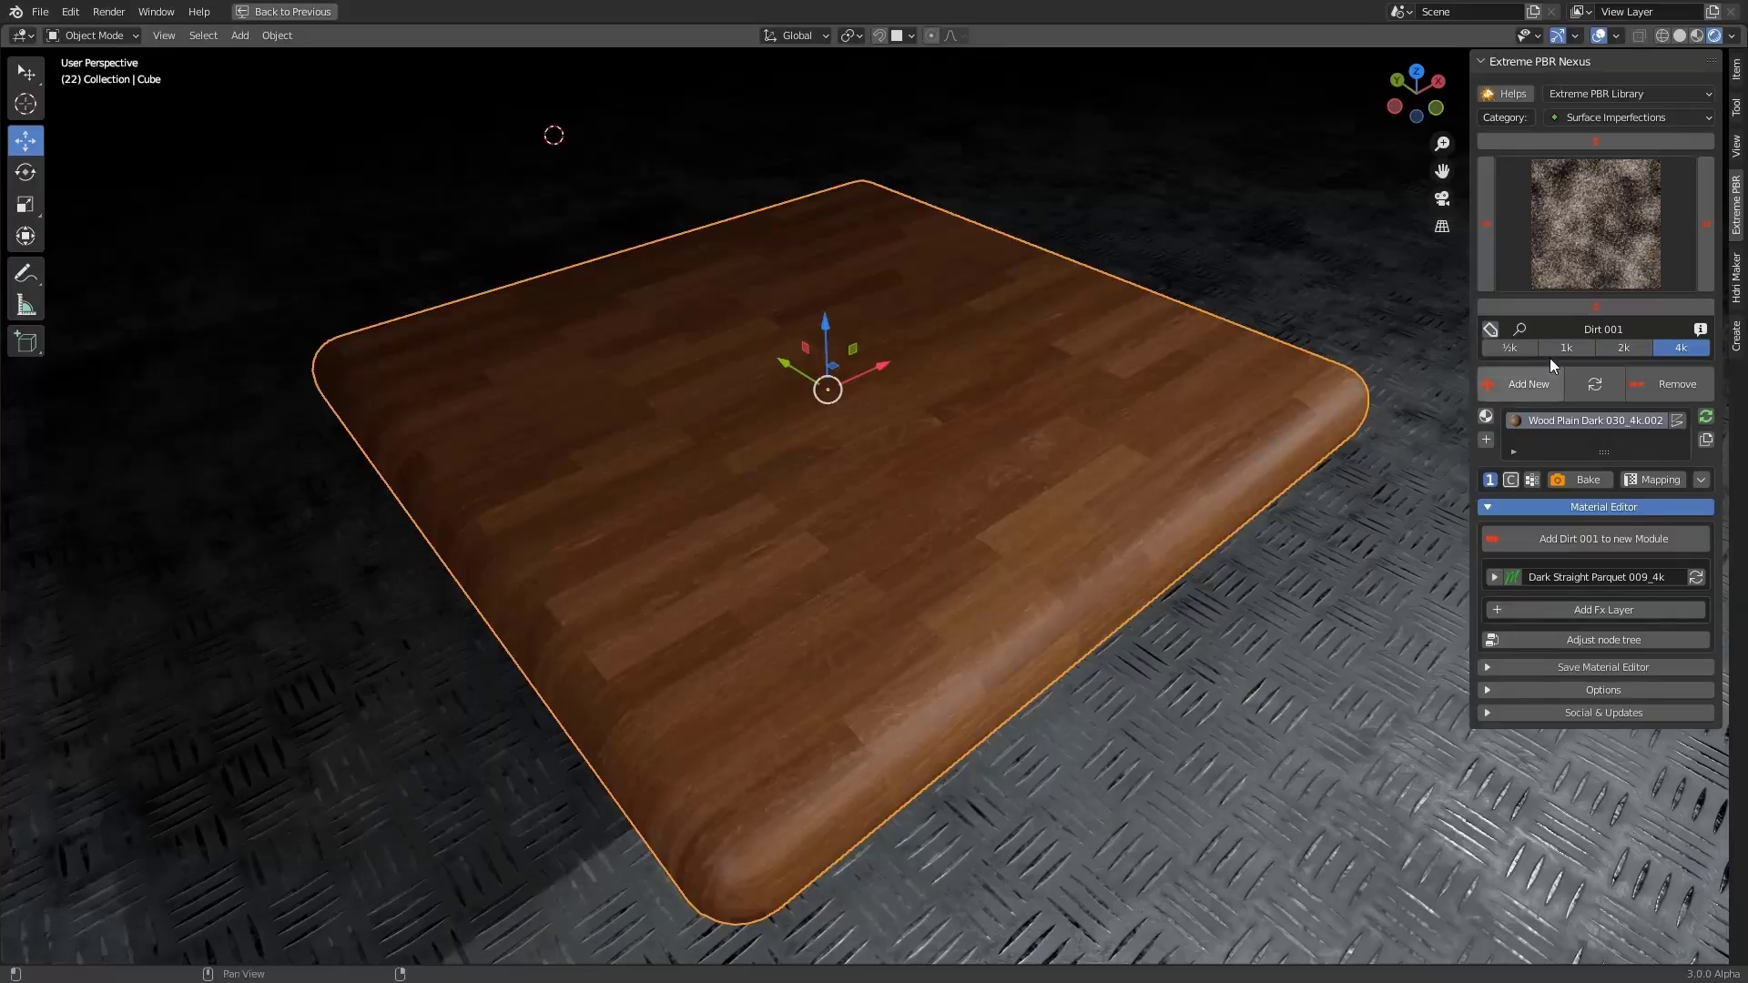
left_click(1595, 228)
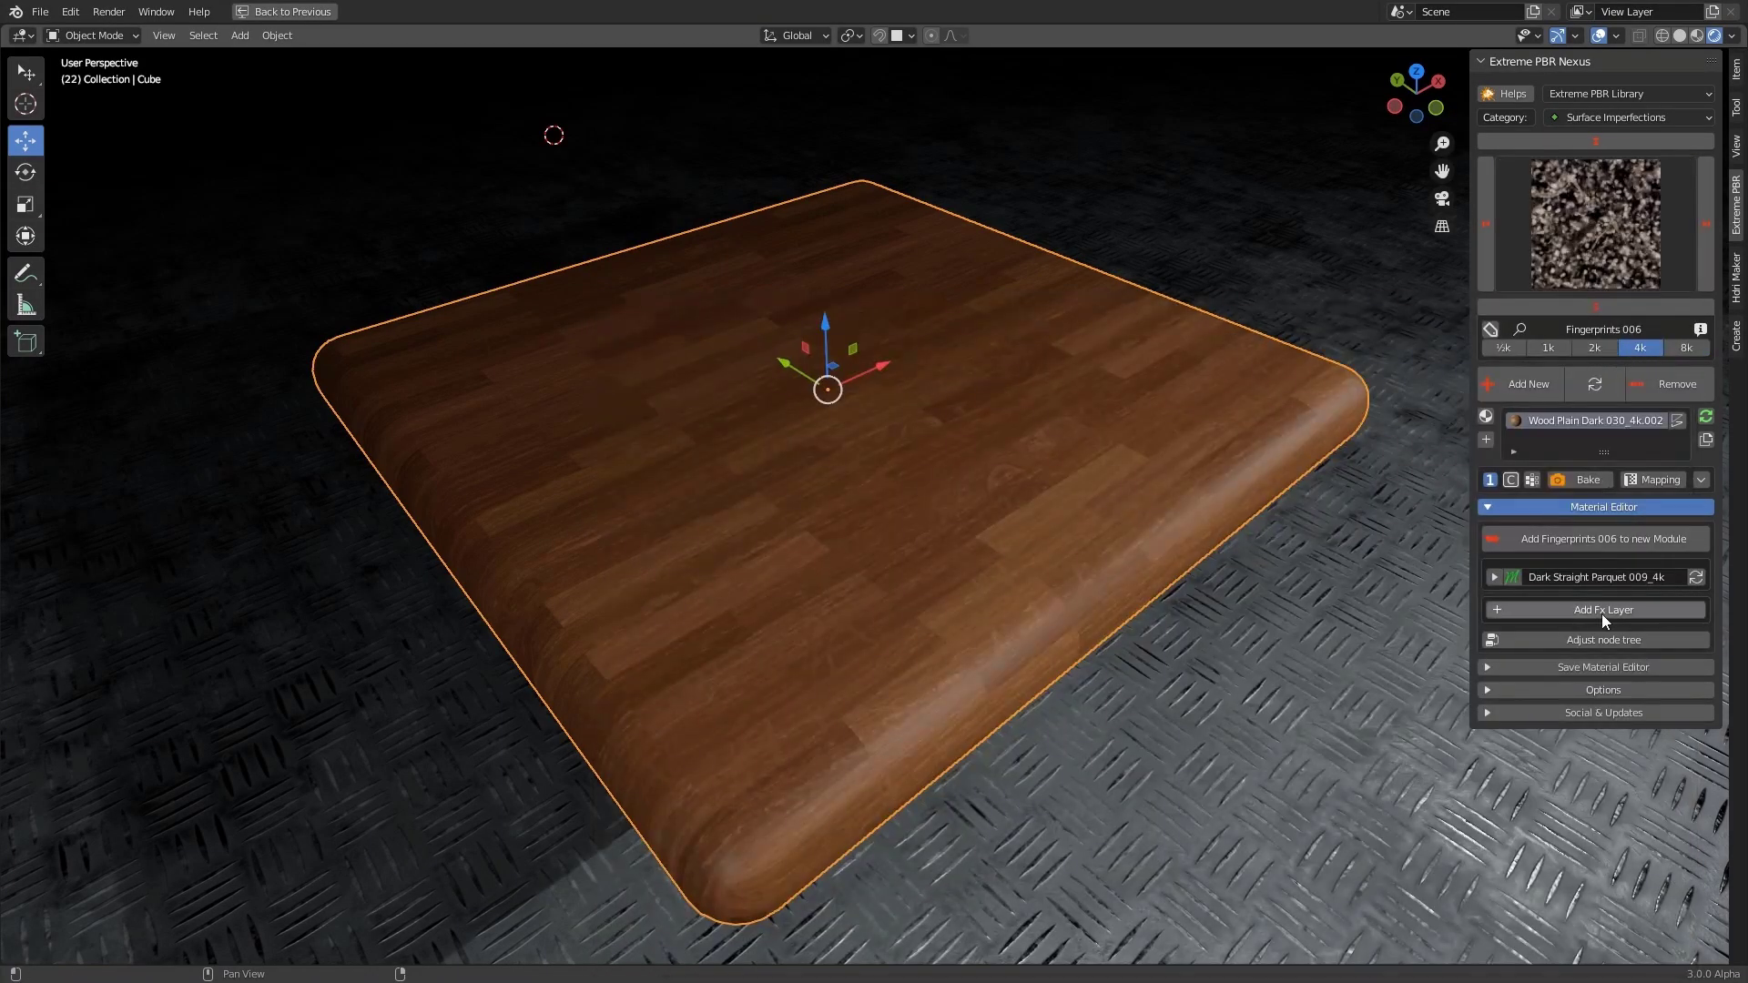
- Add Fingerprints 006 as an Fx layer on the wooden slab's parquet material and set its Colorize Strength to 1.000
left_click(1603, 610)
scroll(1631, 659, "down", 8)
middle_click_drag(1165, 620, 1580, 632)
left_click_drag(1549, 499, 1675, 499)
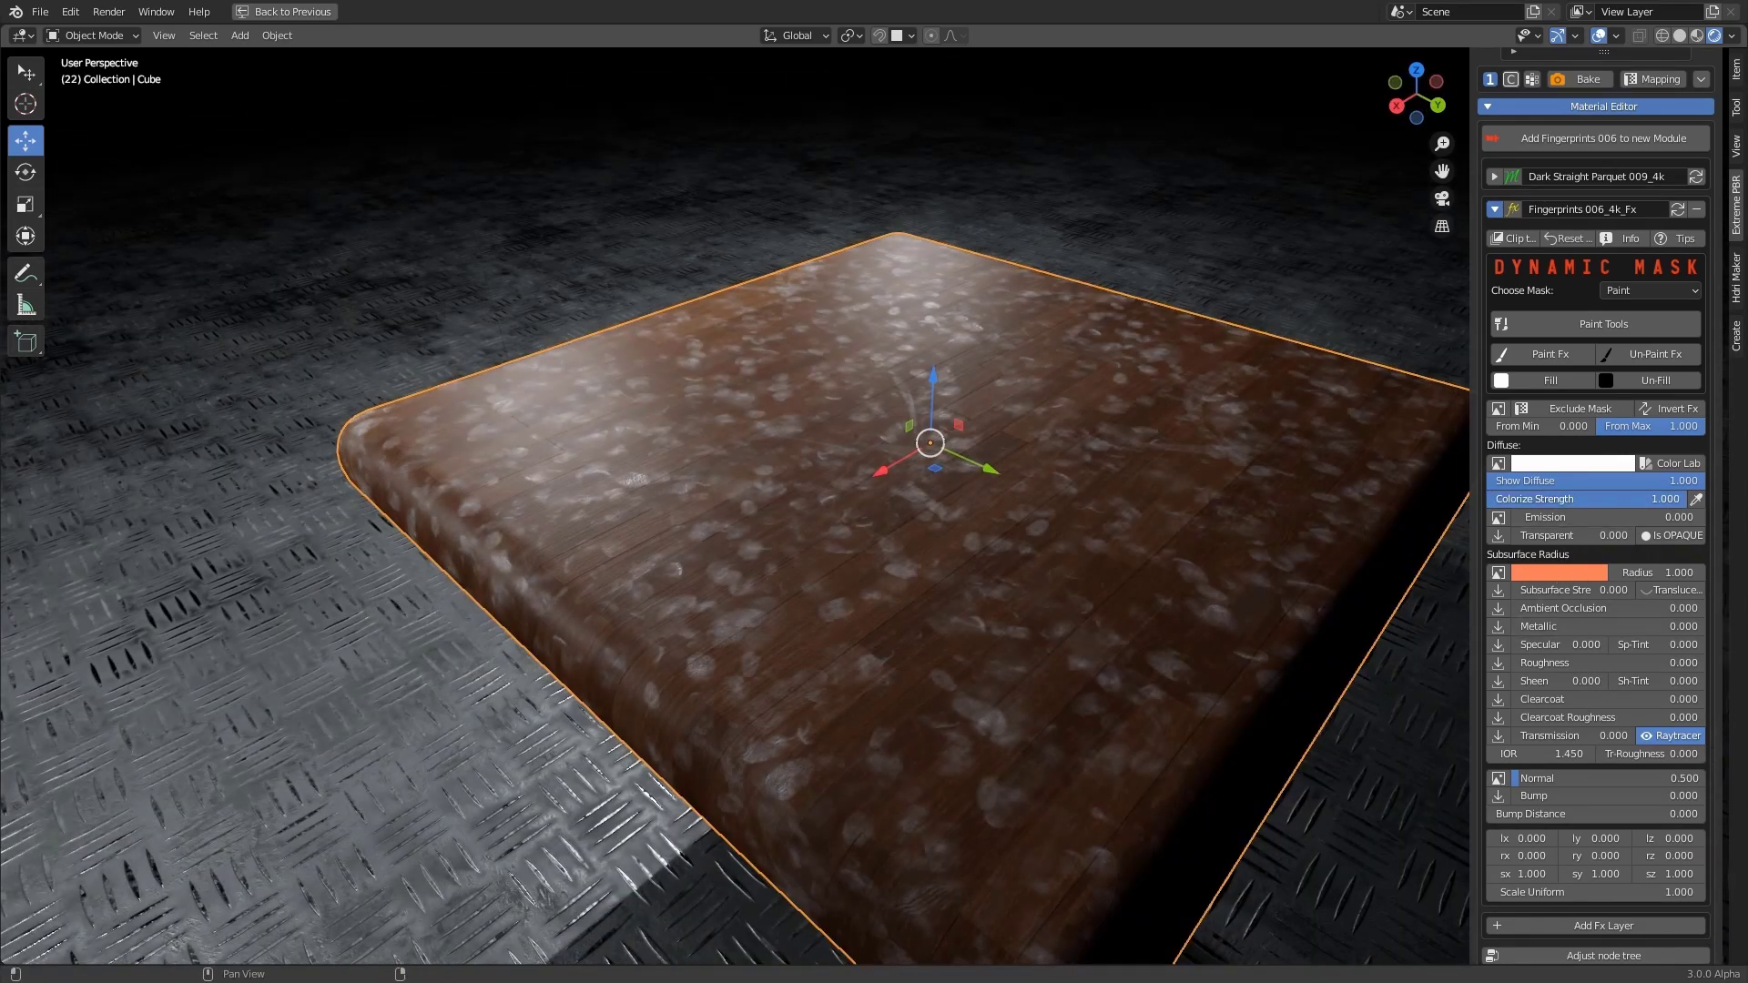
- Increase the Normal strength of the fingerprints Fx layer on the wooden slab
mouse_move(1174, 566)
middle_mouse_down()
mouse_move(1113, 547)
mouse_move(1174, 561)
middle_mouse_up()
left_click_drag(1540, 778, 1699, 779)
mouse_move(922, 665)
middle_mouse_down()
mouse_move(1020, 679)
mouse_move(849, 698)
middle_mouse_up()
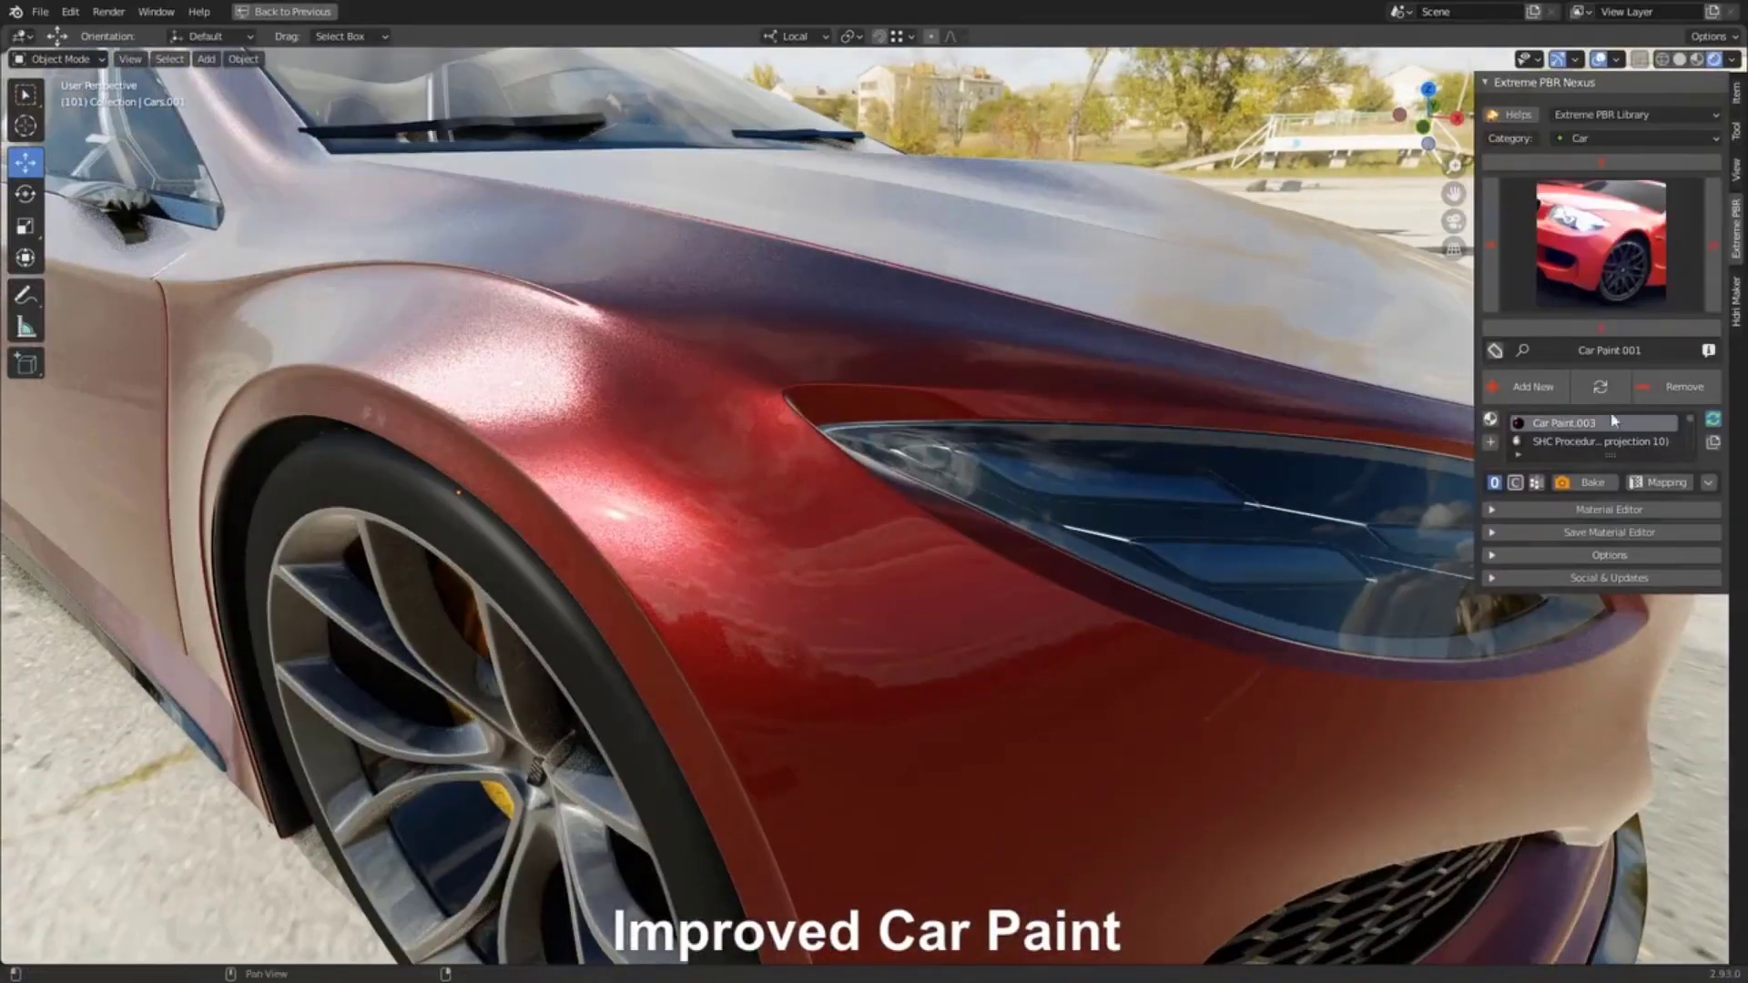
- Expand the Car Paint.003 material settings and flip its facing and grazing colors
left_click(1617, 510)
scroll(1620, 537, "down", 2)
left_click(1552, 590)
middle_click_drag(519, 264, 871, 380, "shift")
scroll(871, 380, "down", 3)
middle_click_drag(1129, 410, 970, 462, "shift")
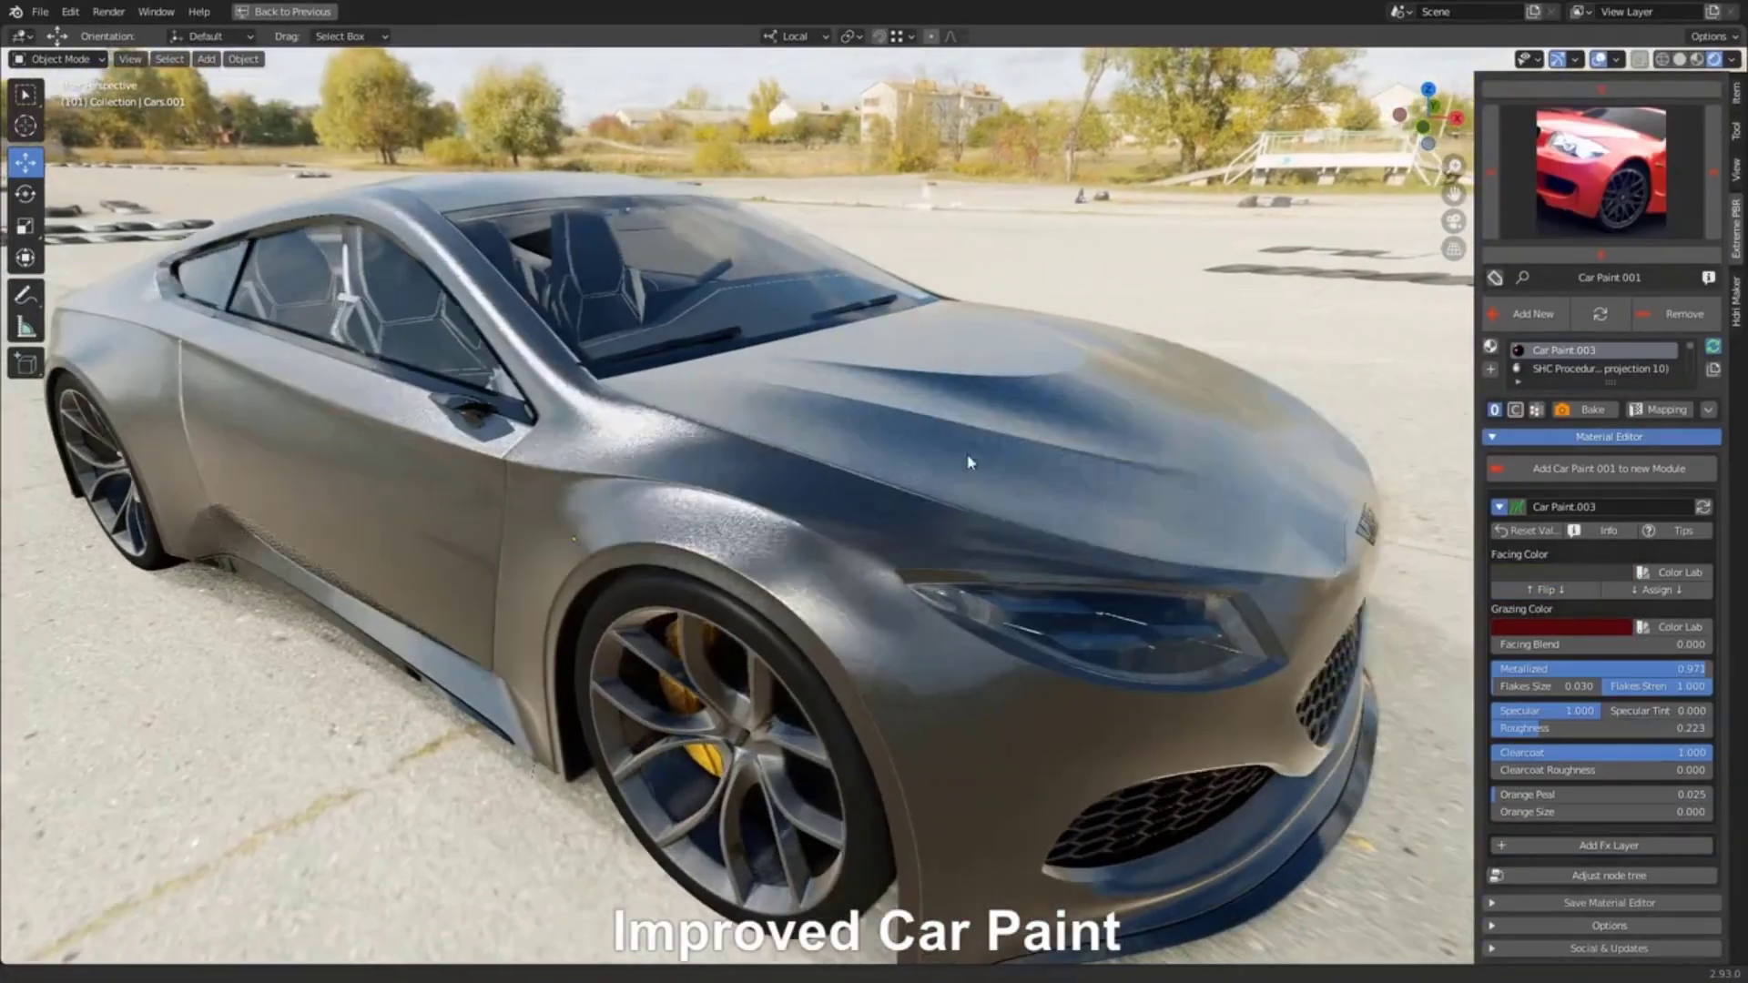
- Open the Color Lab for the car paint's Facing Color and pick another color
left_click(1671, 572)
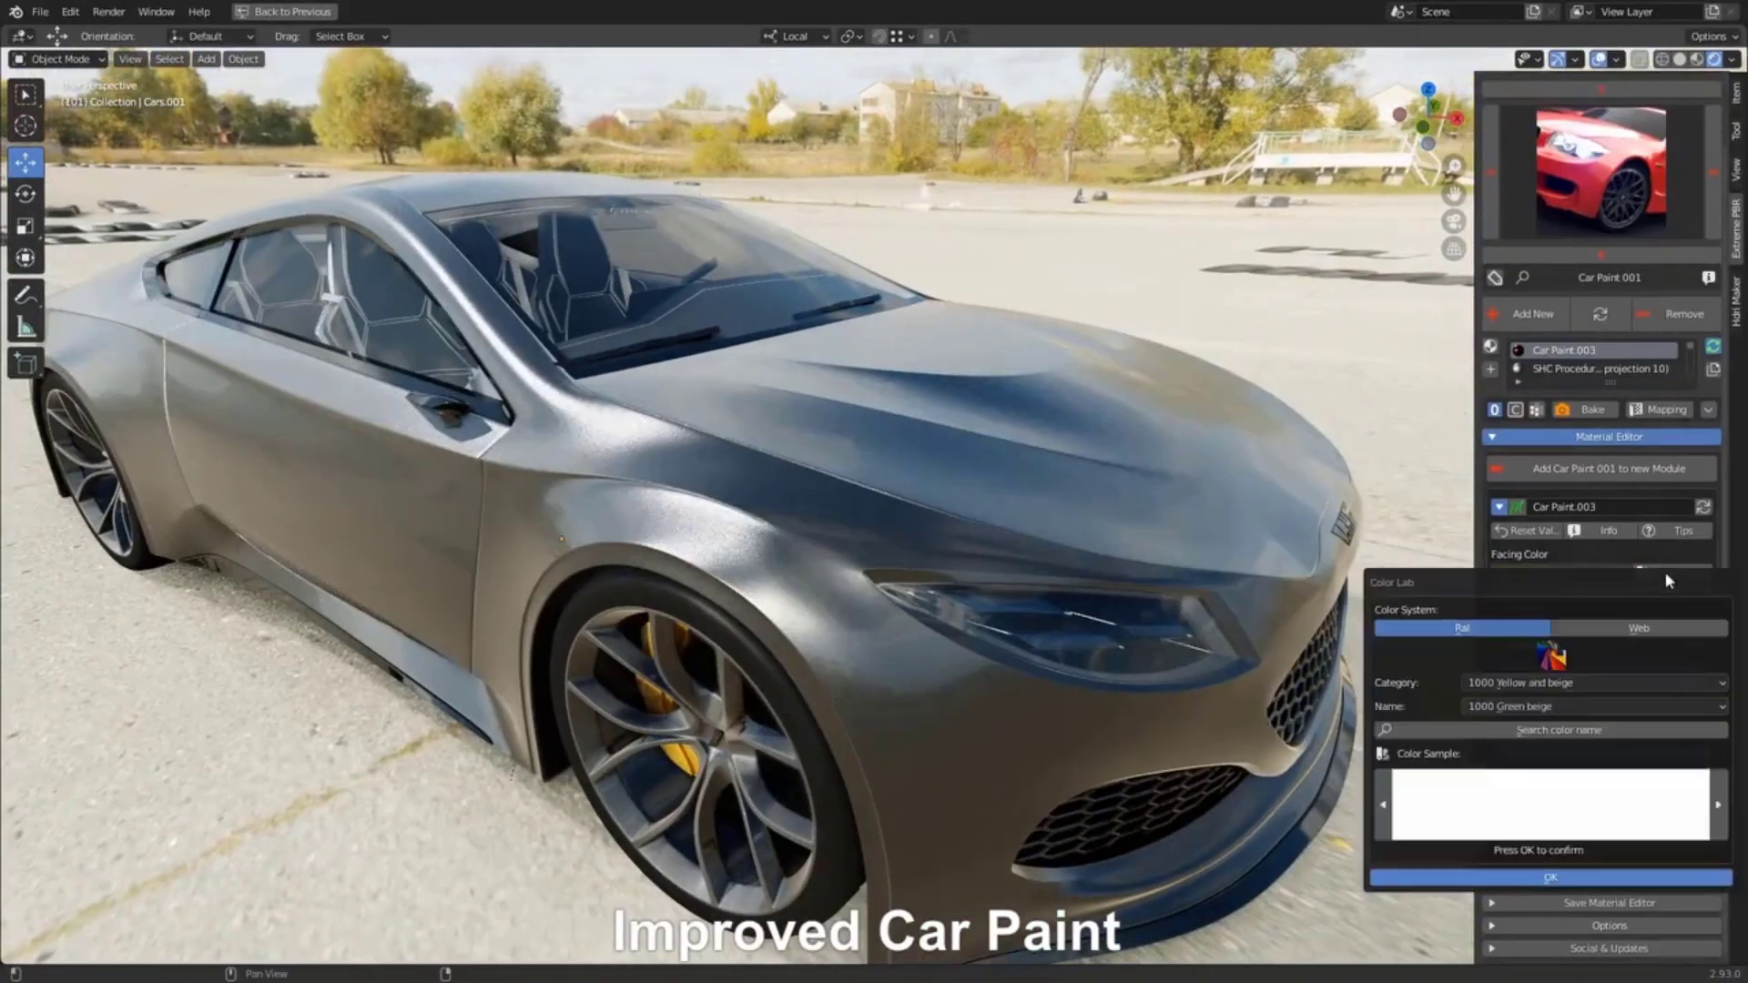
left_click(1593, 707)
left_click(1566, 827)
left_click(1594, 847)
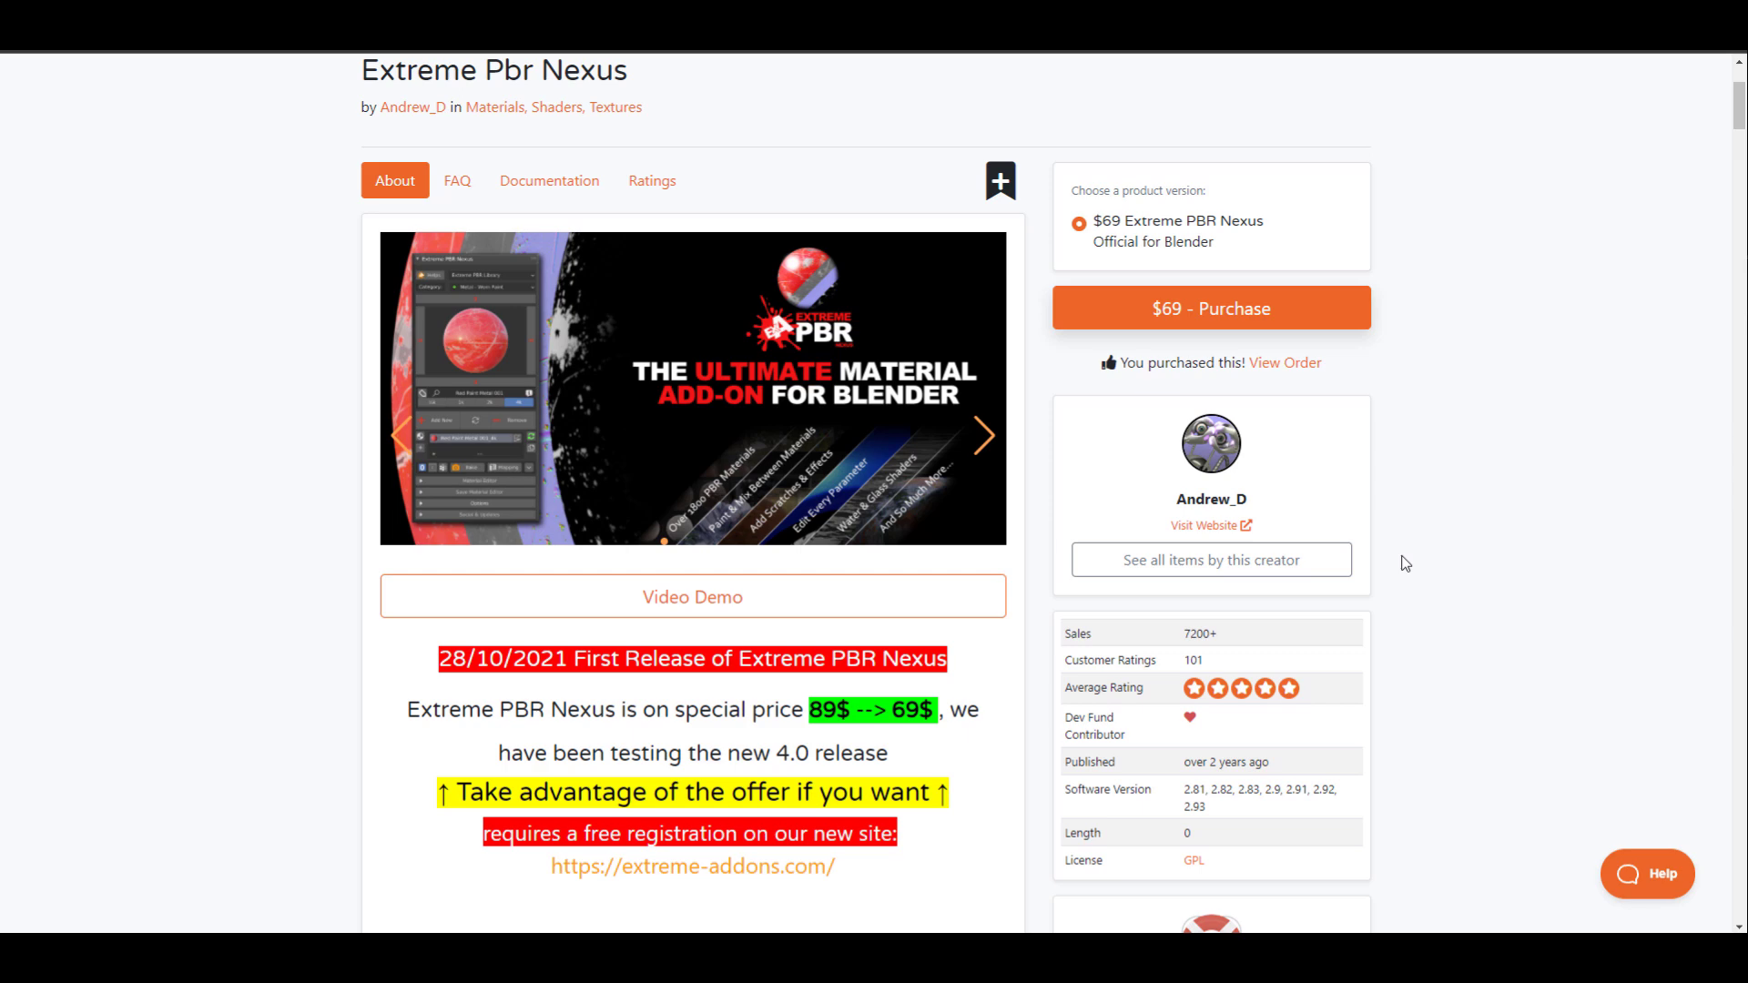
- Read the Extreme PBR Nexus product page, from the offer and introduction through to the new material features
scroll(1405, 564, "down", 4)
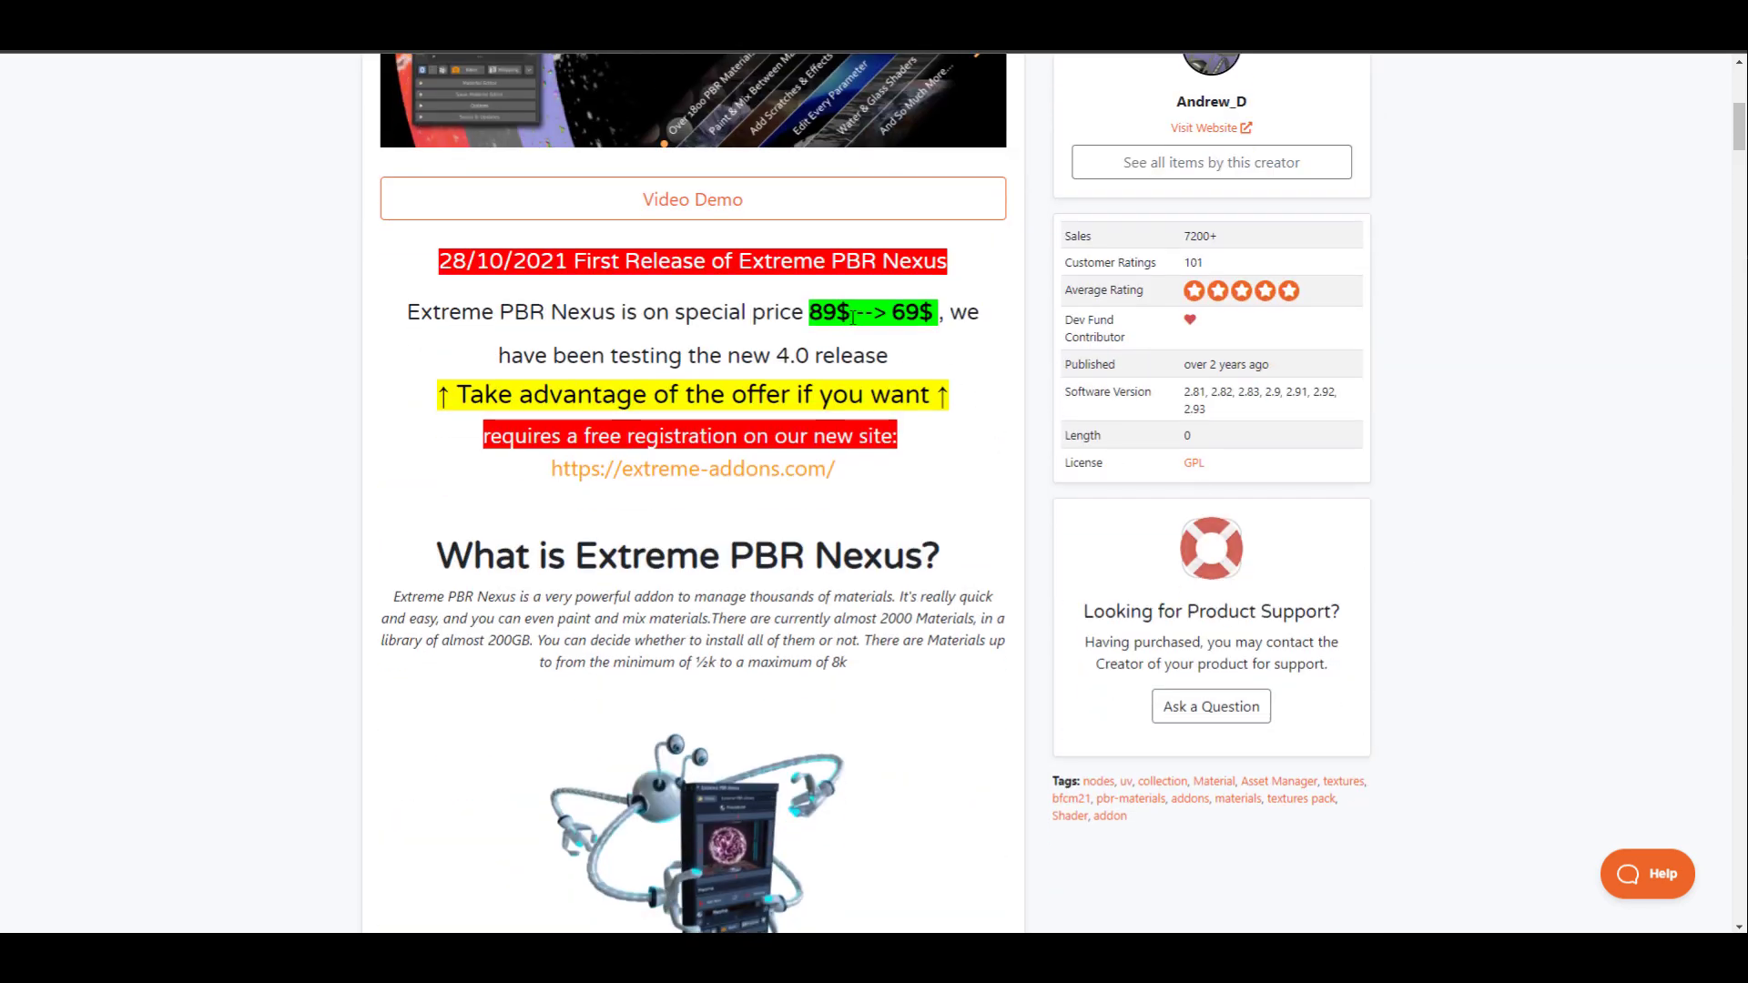
scroll(1475, 422, "down", 20)
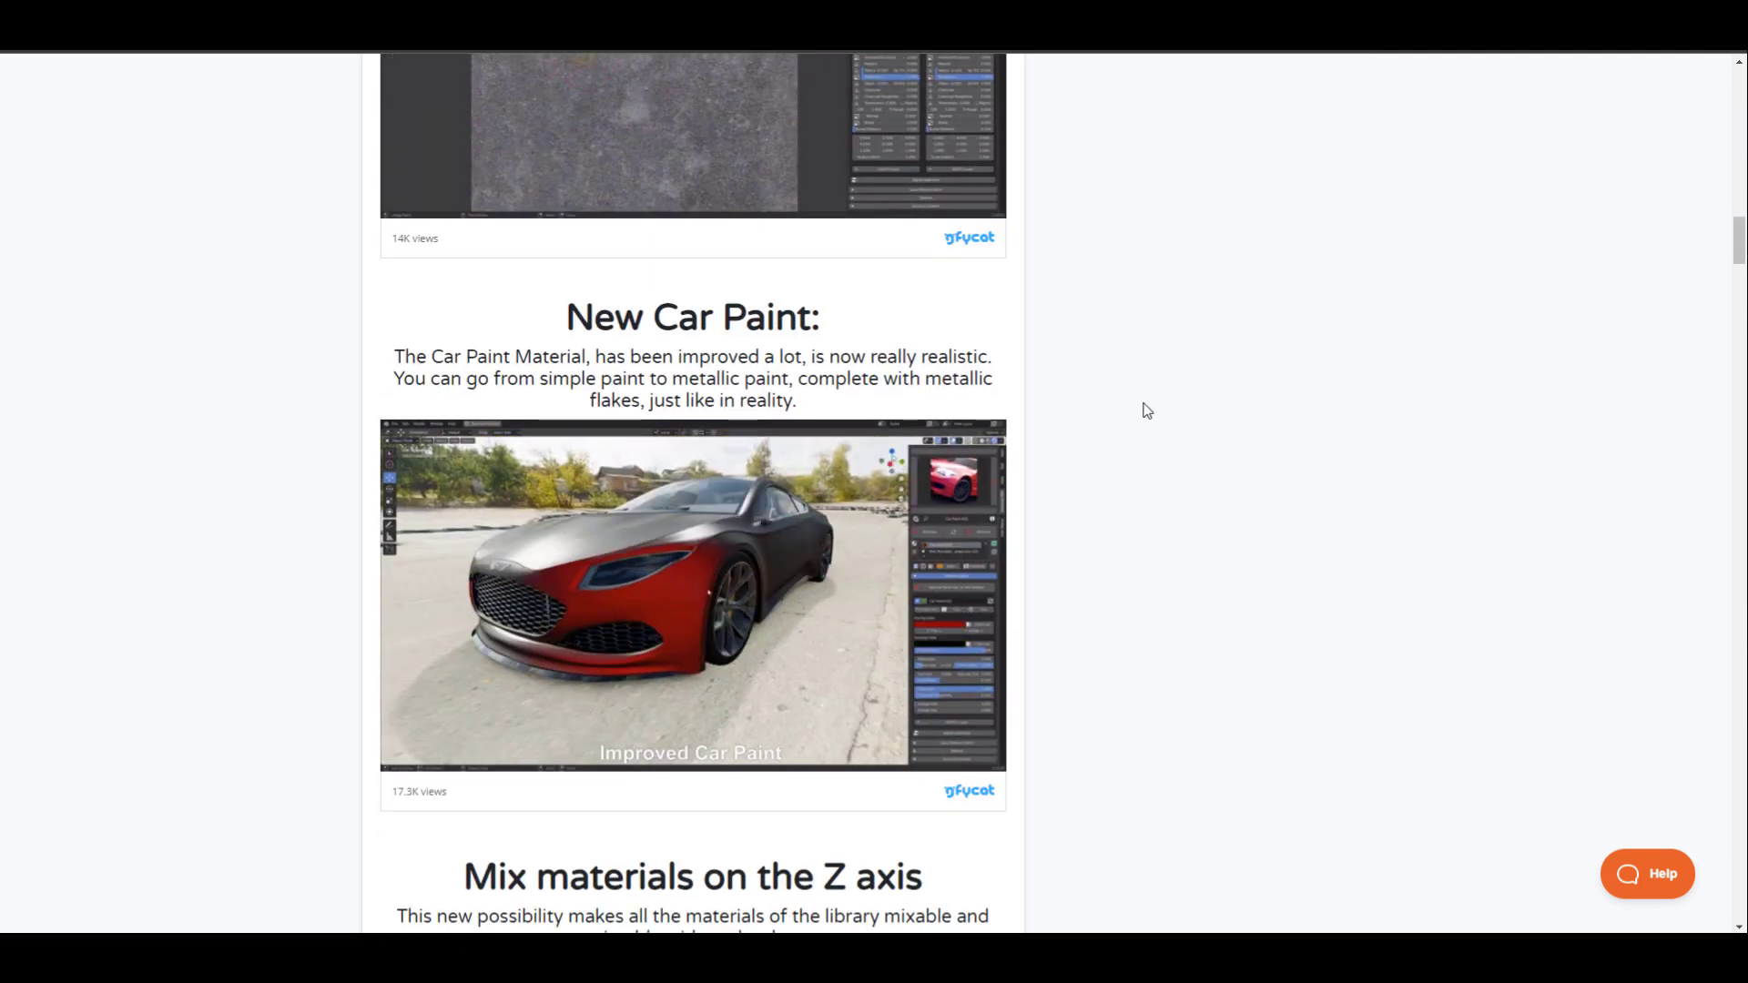
scroll(1146, 410, "down", 7)
scroll(1145, 408, "down", 7)
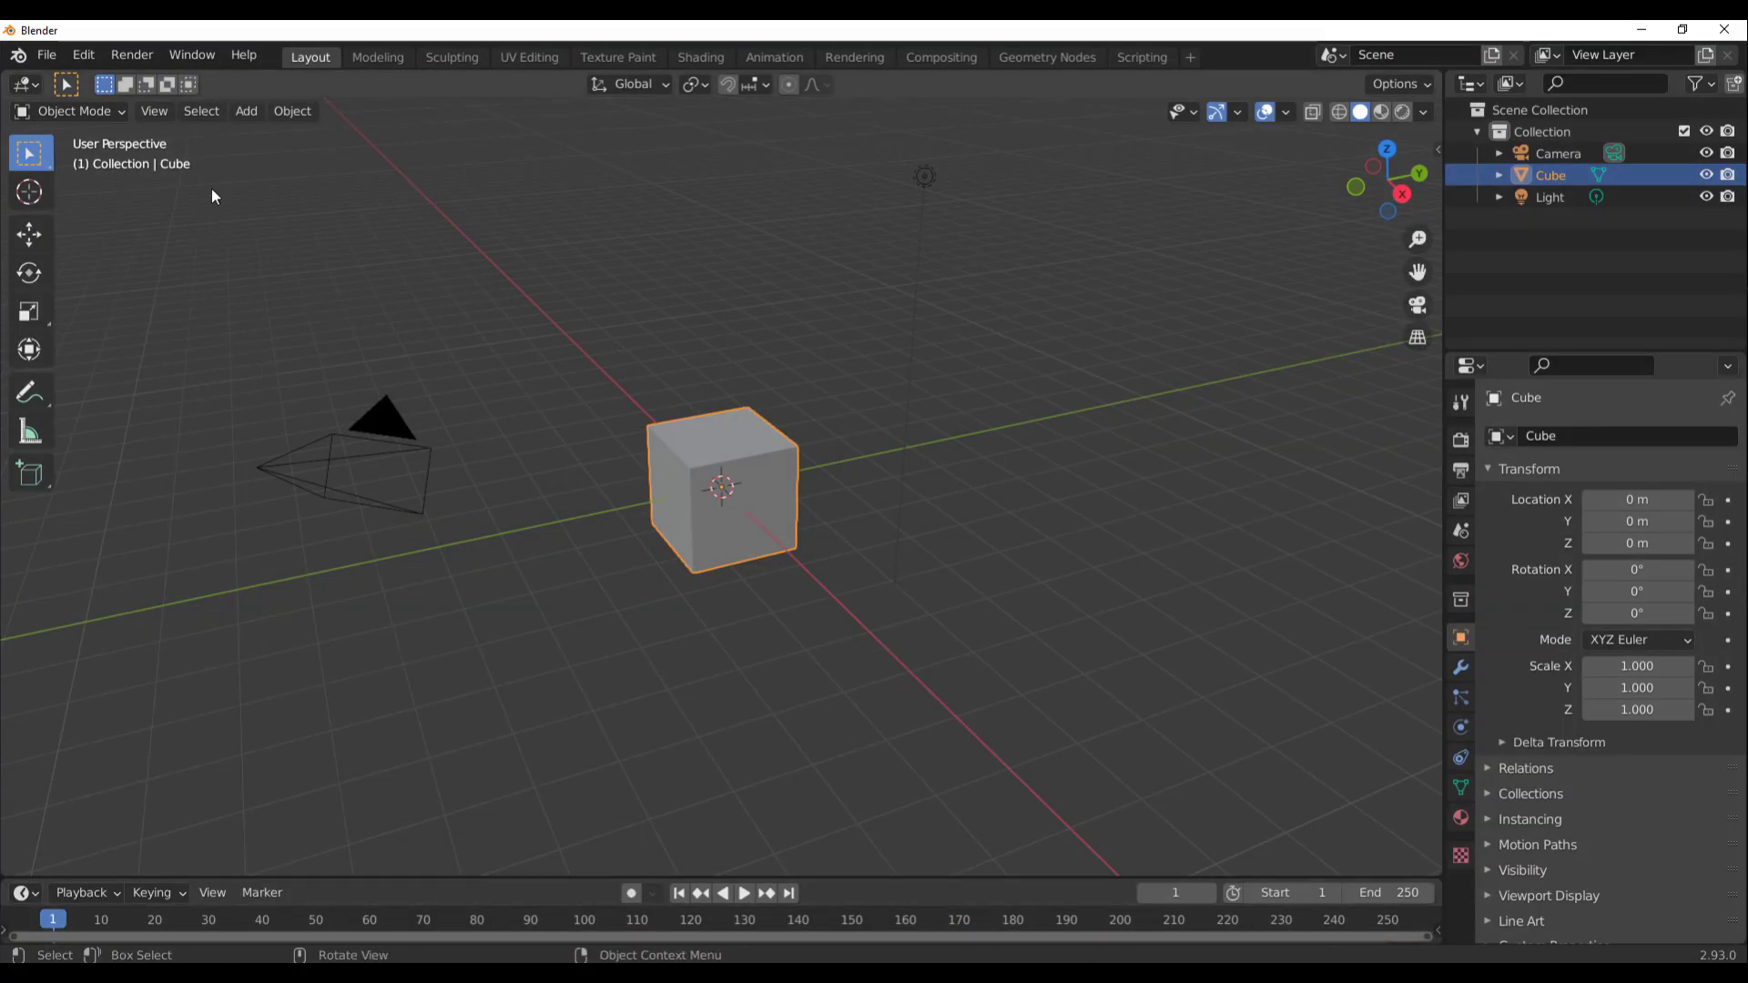
- Open Blender's add-on preferences, reposition and widen the window, and examine the Extreme PBR update and library options
left_click(83, 54)
left_click(116, 358)
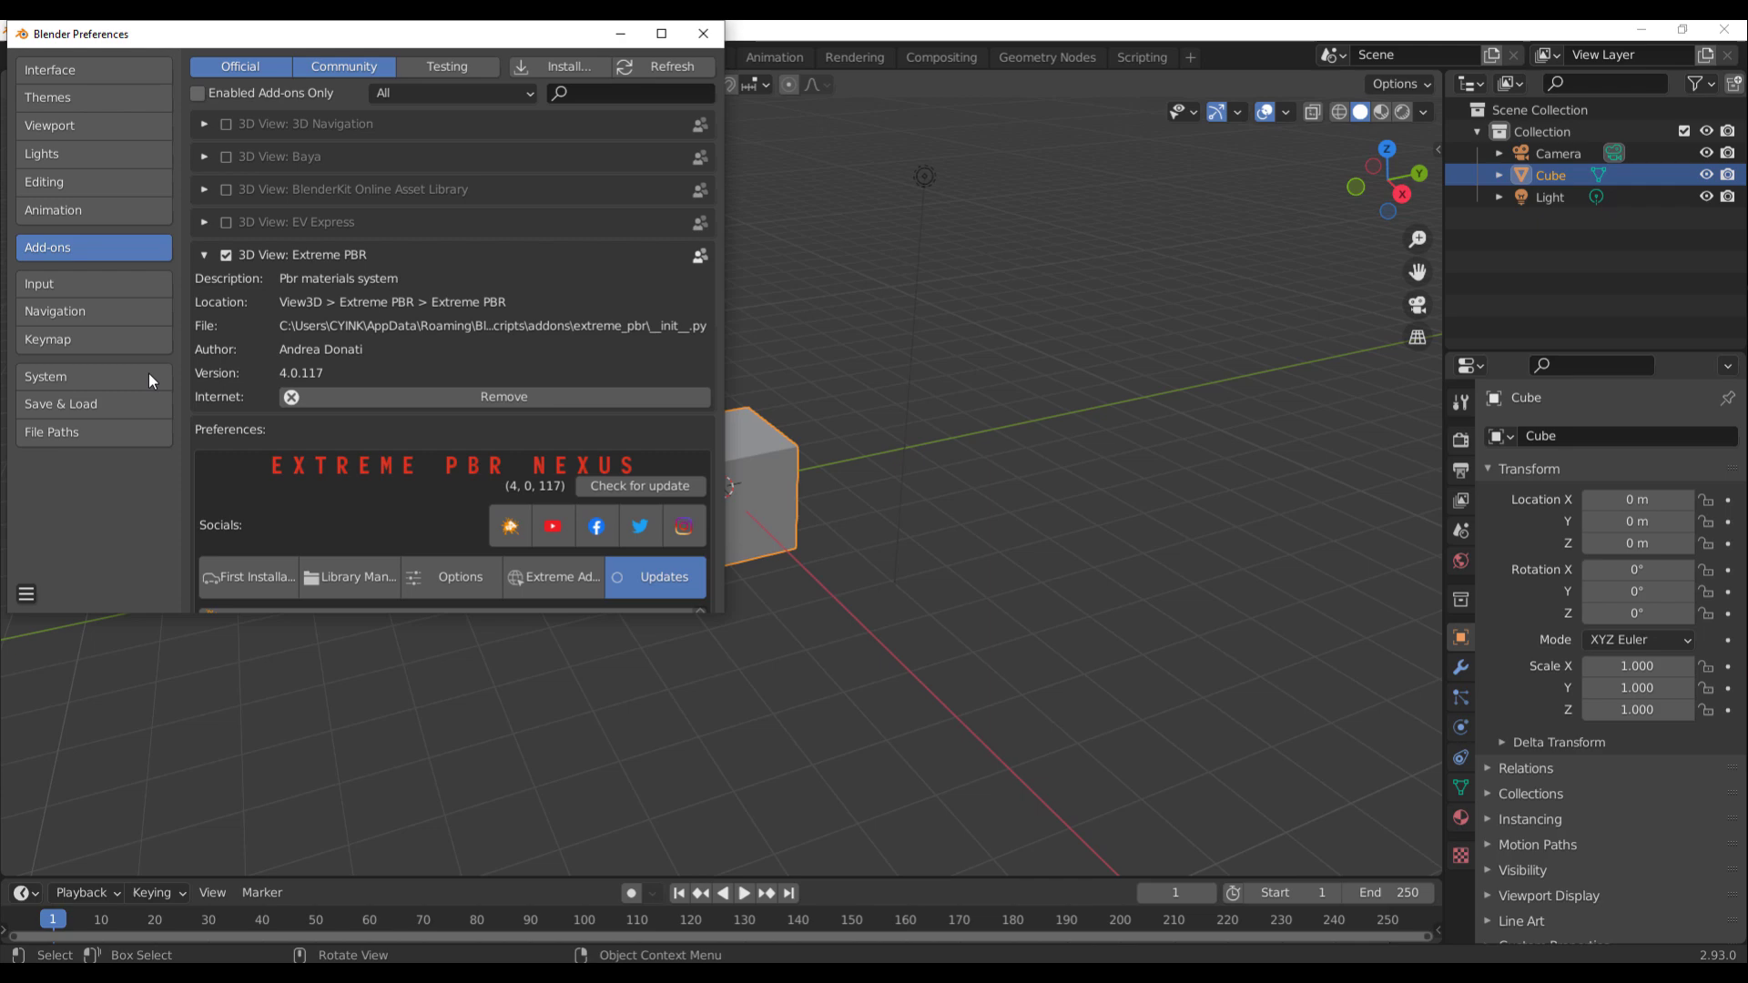
left_click_drag(449, 41, 792, 113)
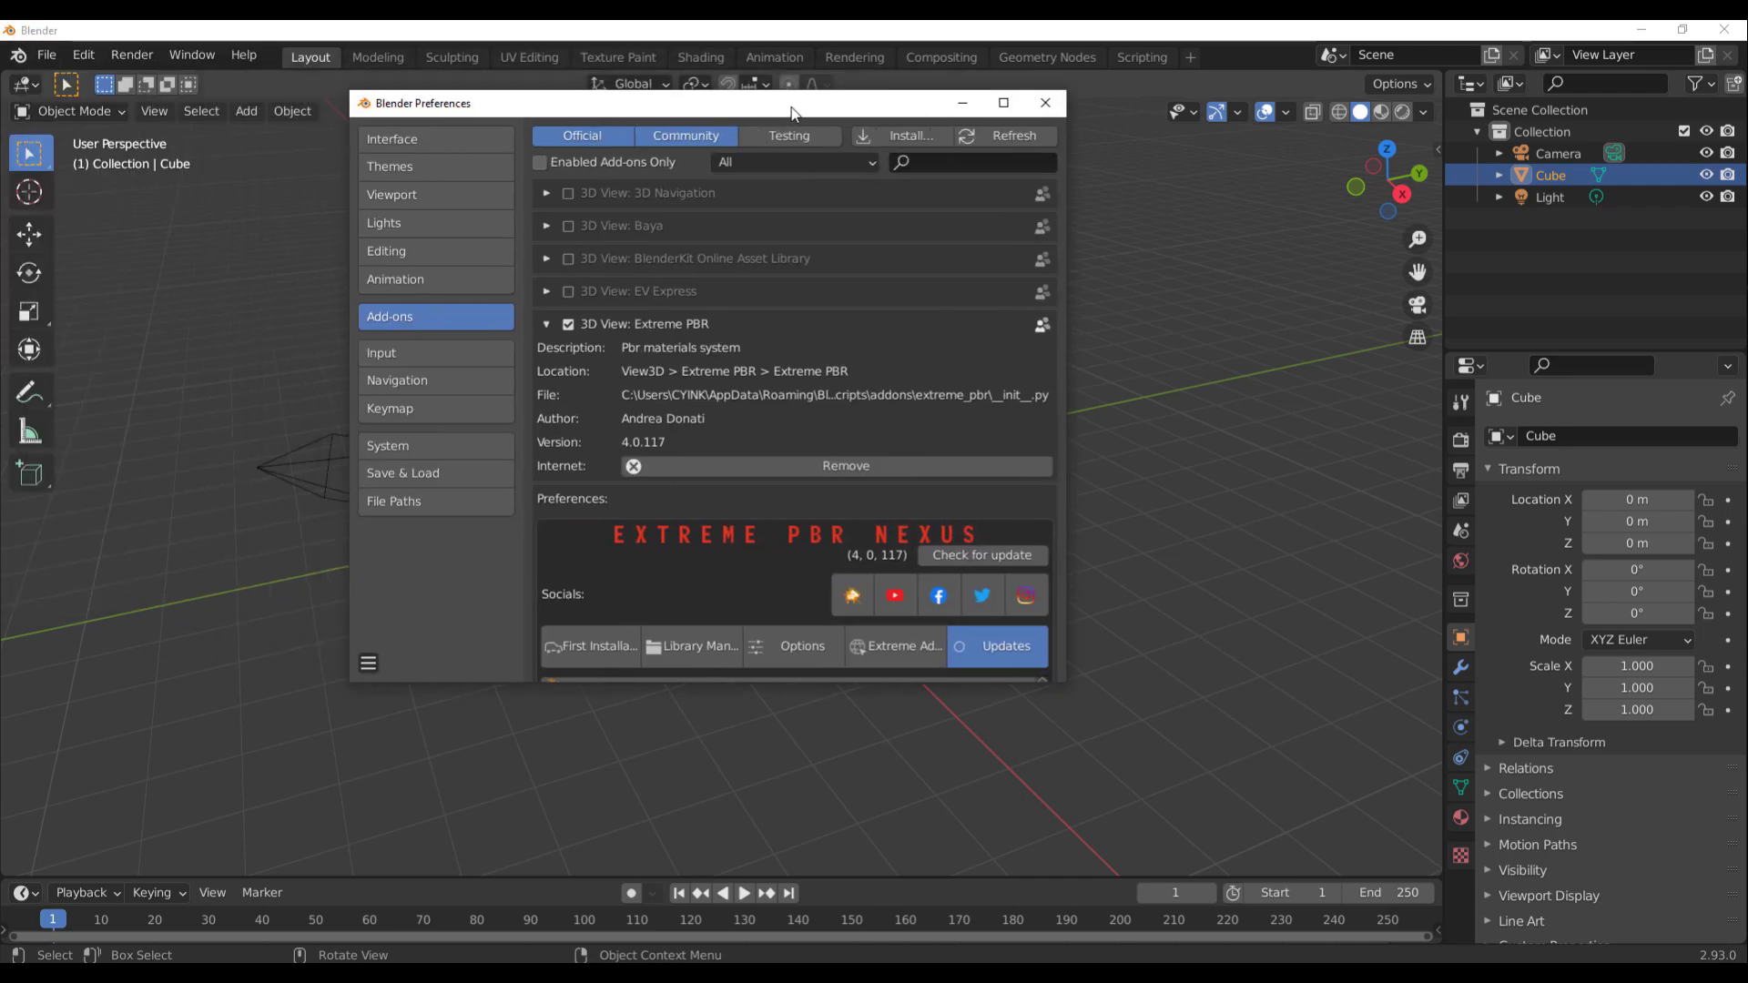
scroll(904, 341, "down", 7)
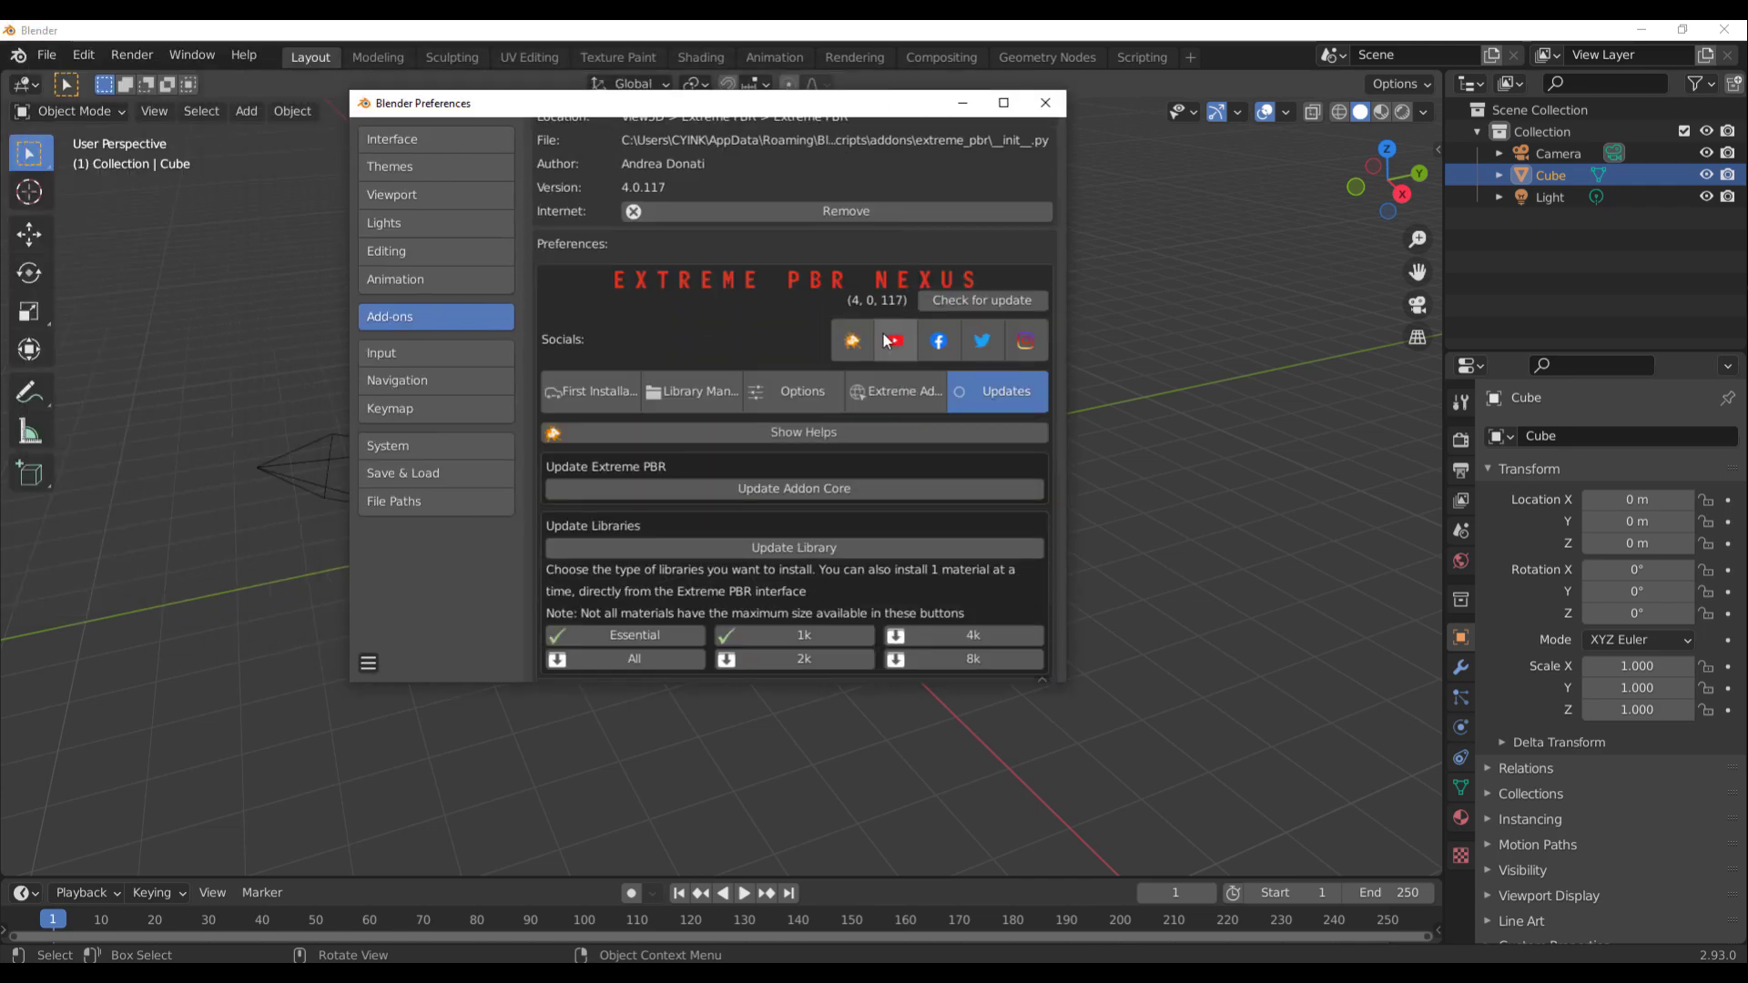
scroll(792, 297, "down", 1)
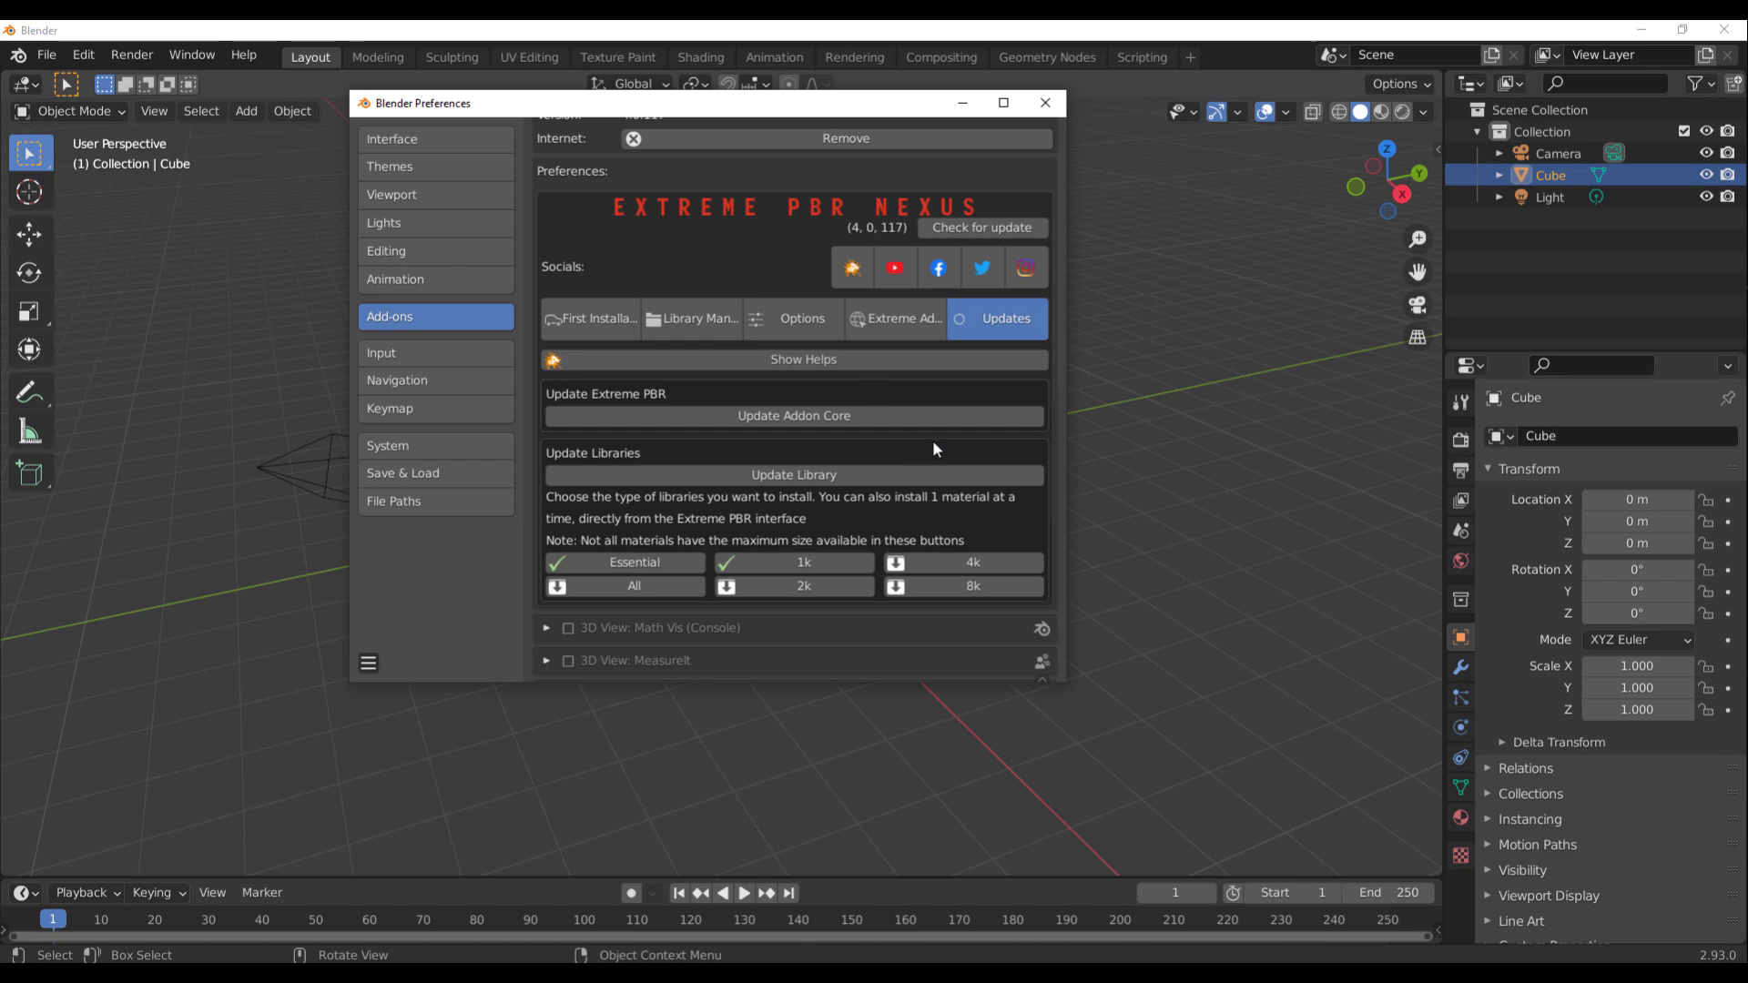
left_click_drag(1065, 447, 1265, 449)
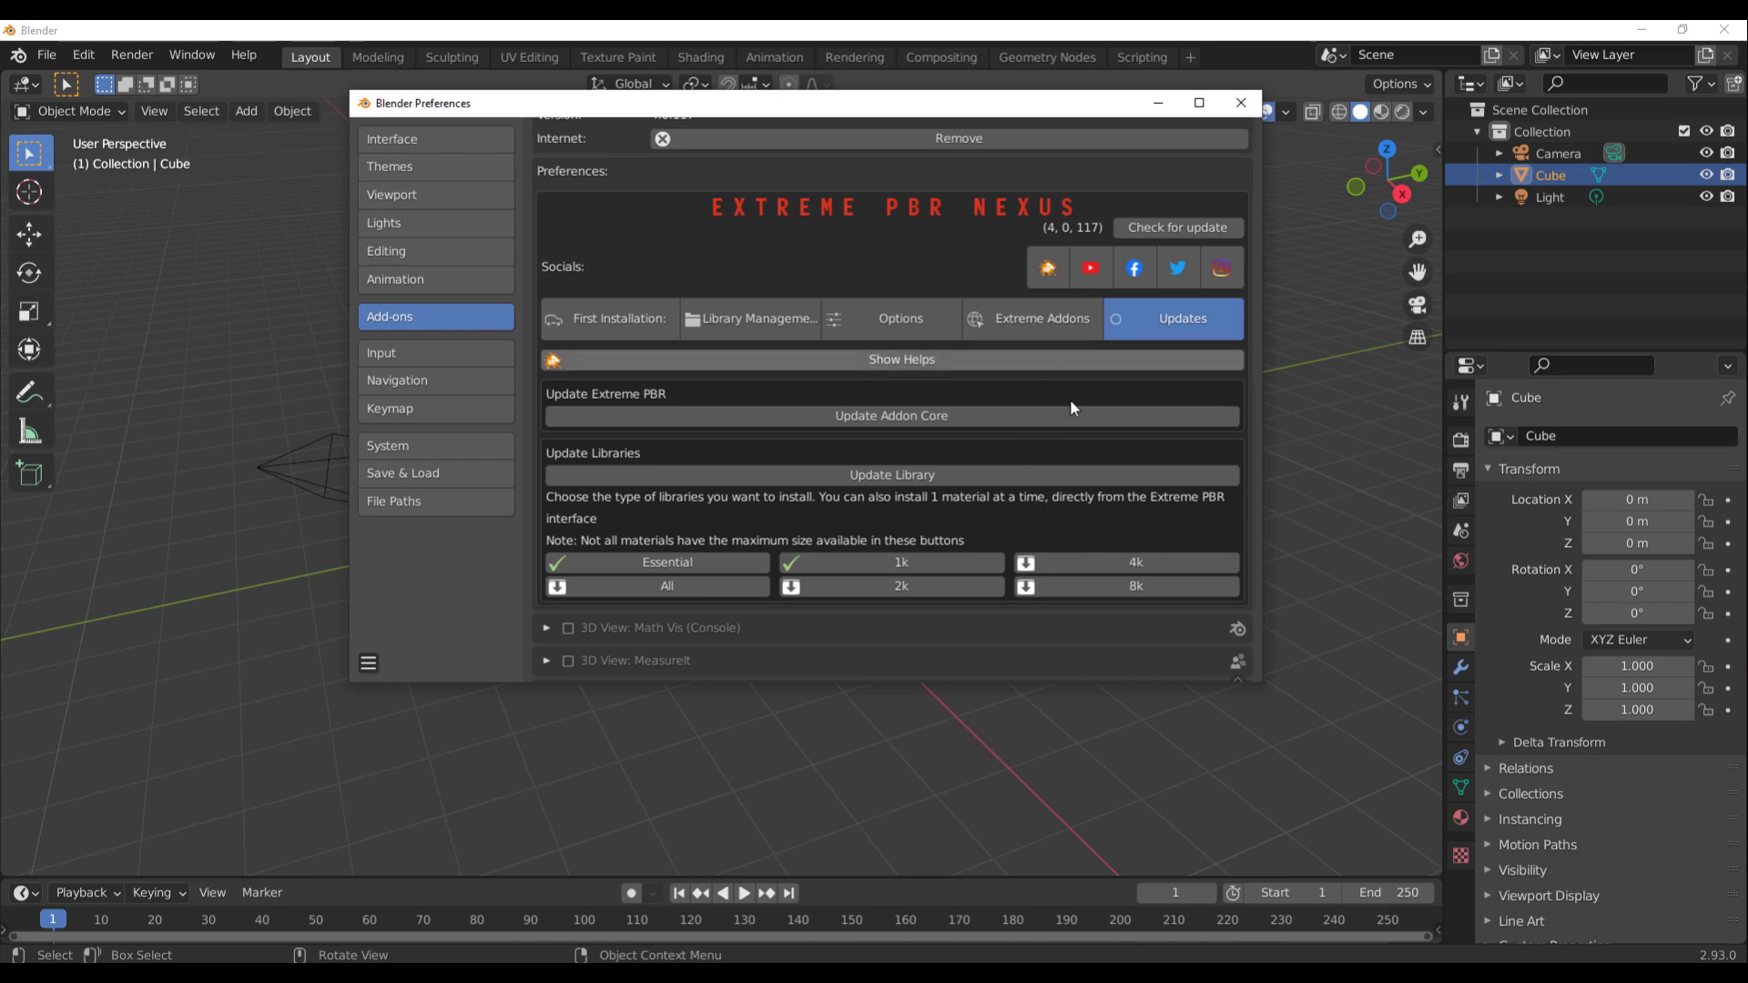
- Examine the Extreme Addons credential and licence settings, return to the update options and minimize the preferences
left_click(1045, 322)
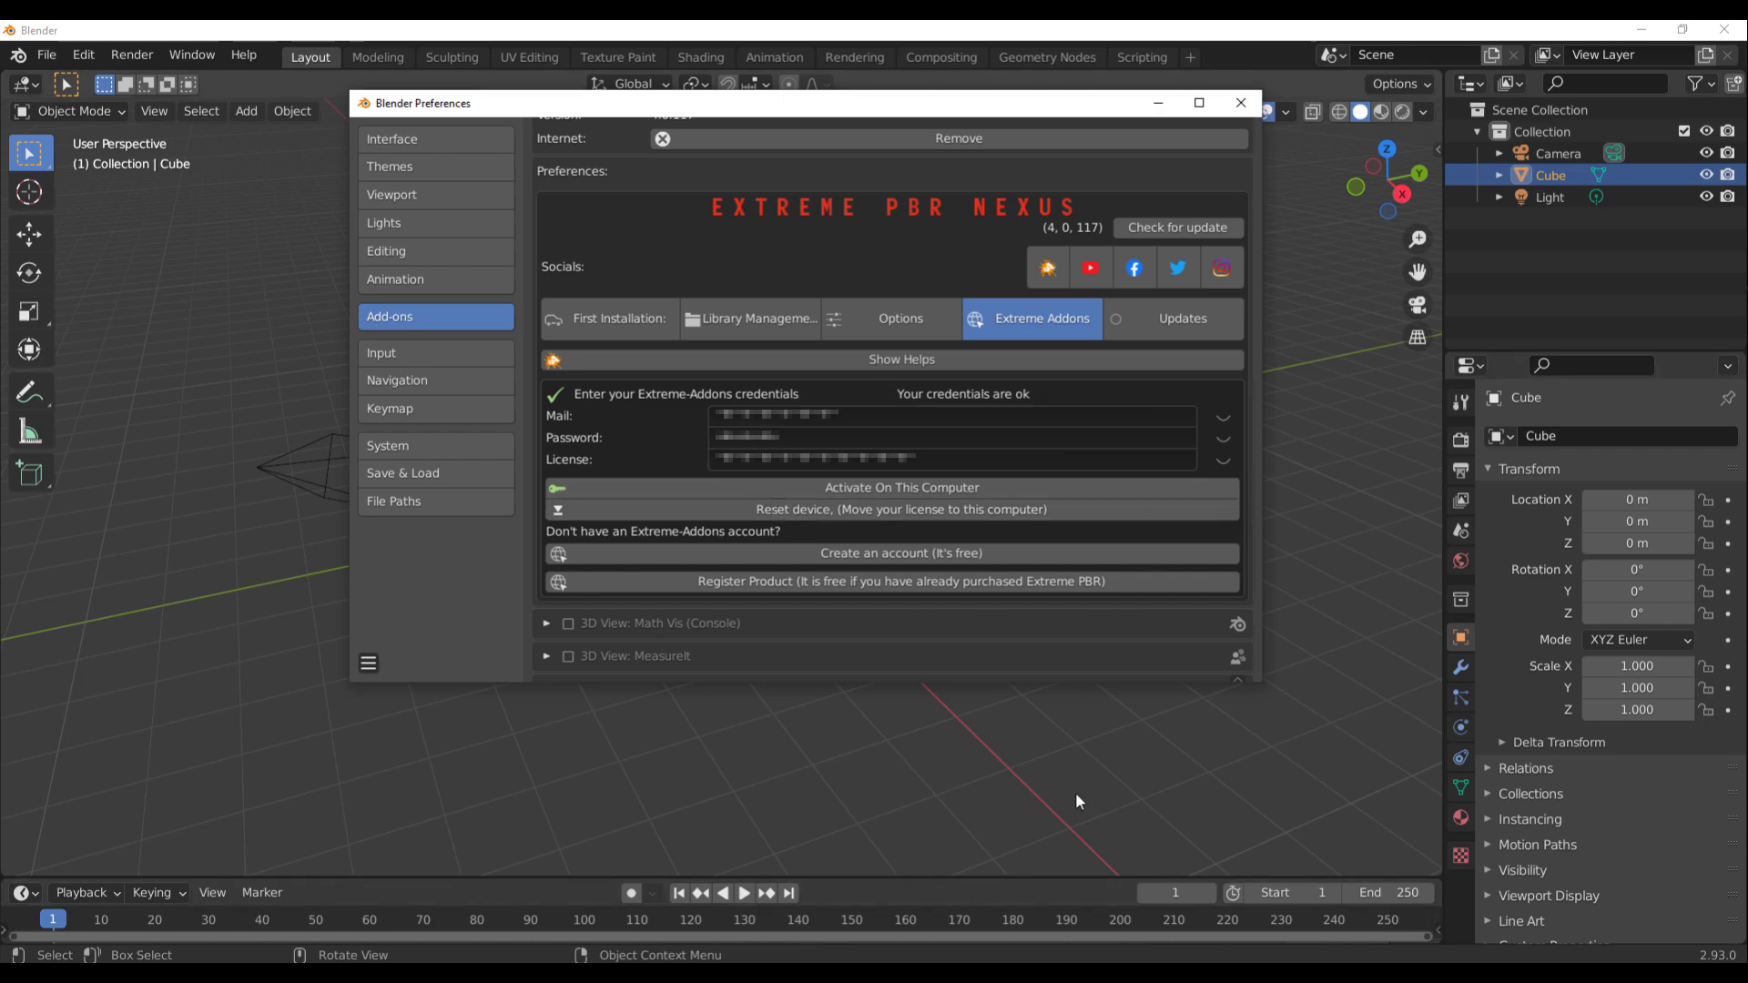
left_click(1157, 328)
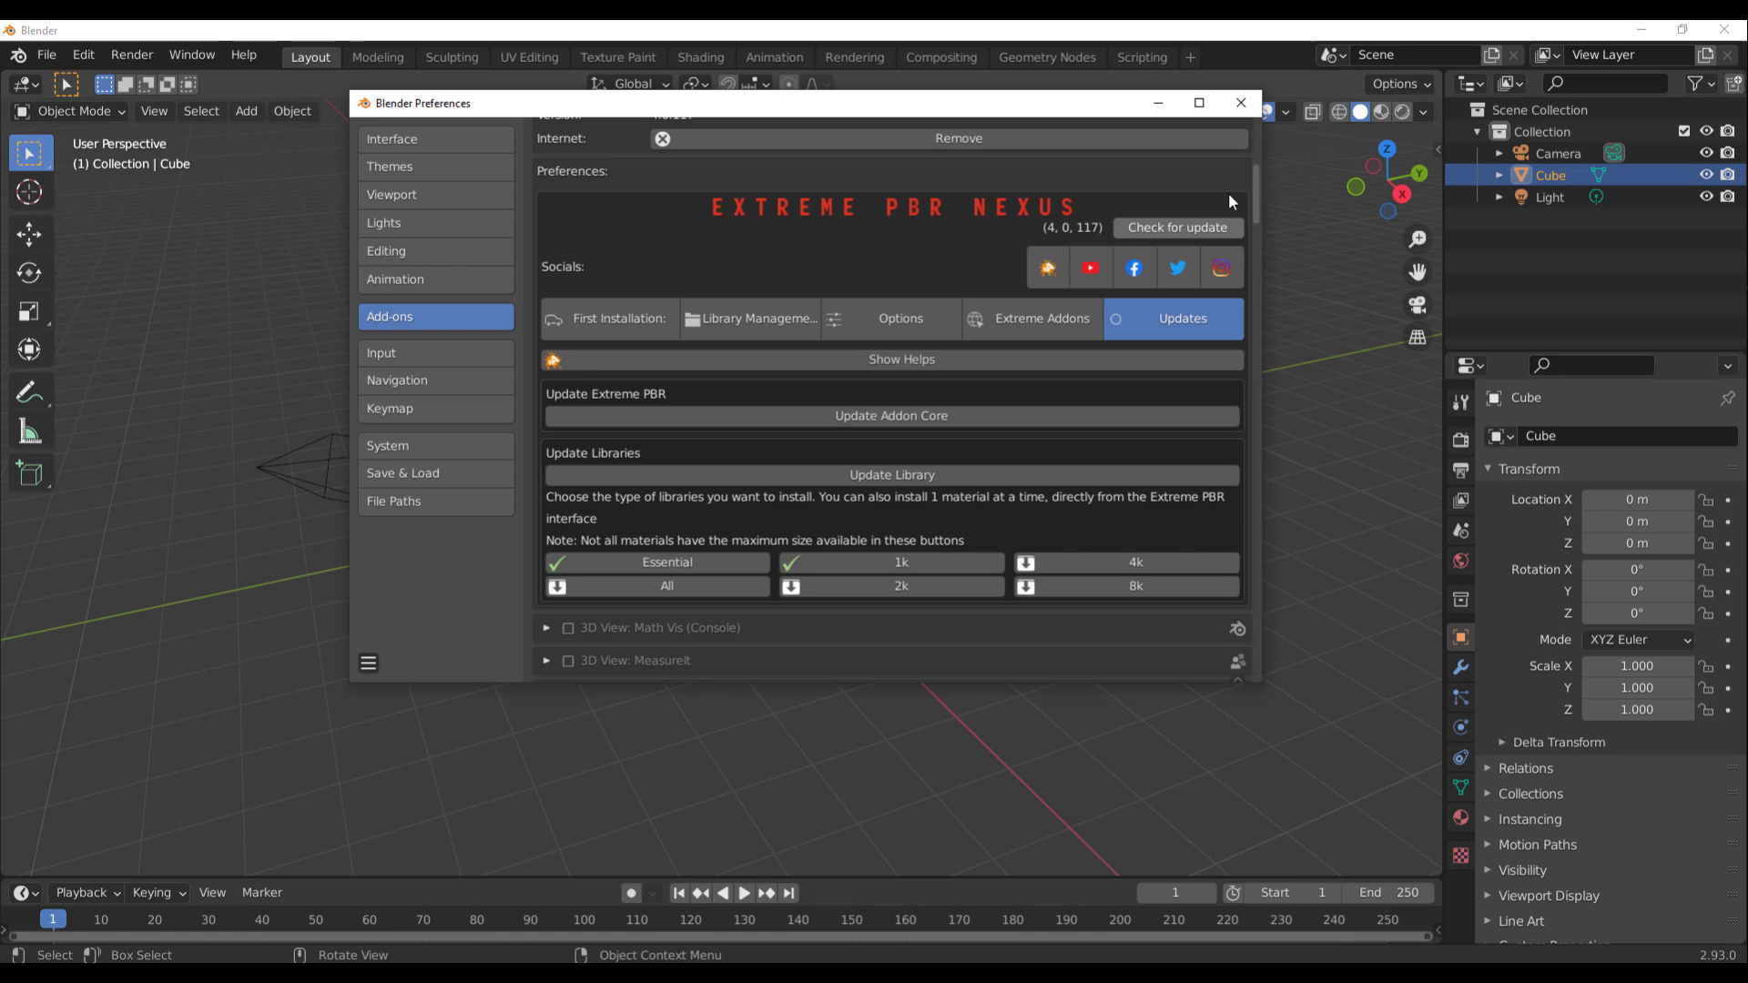
left_click(1158, 104)
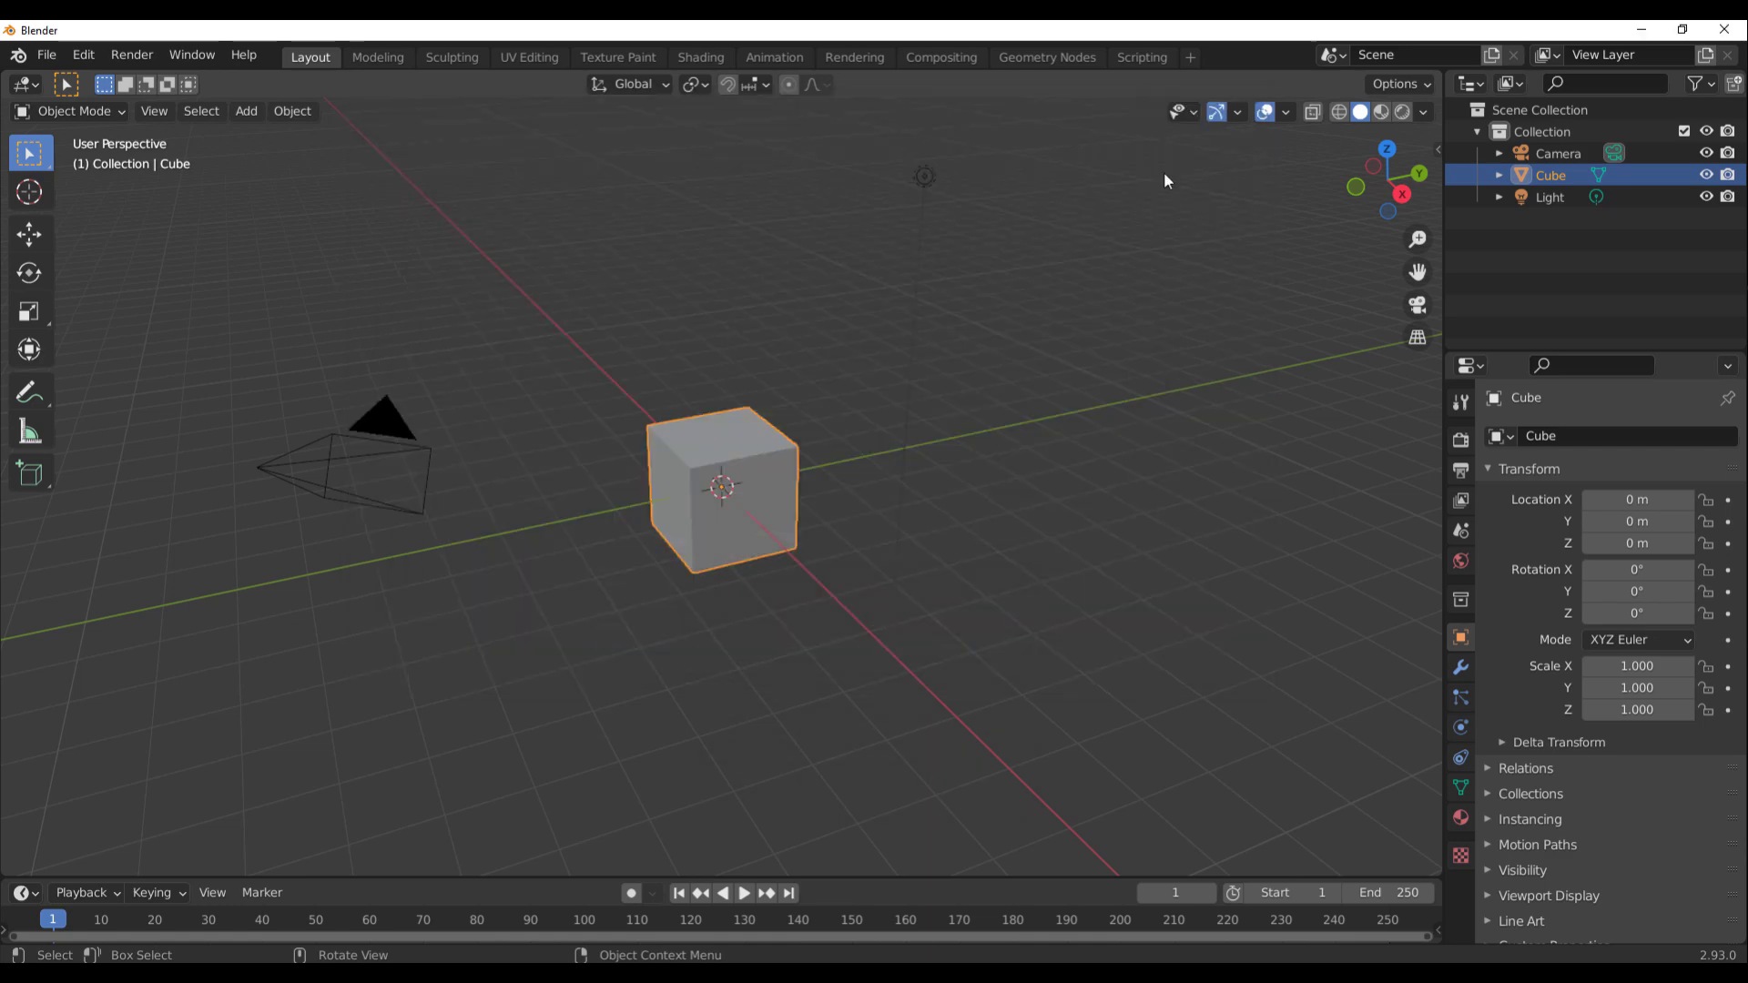
- Delete the default cube from the scene
scroll(1047, 440, "down", 3)
middle_click_drag(1046, 441, 799, 554)
scroll(800, 554, "up", 5)
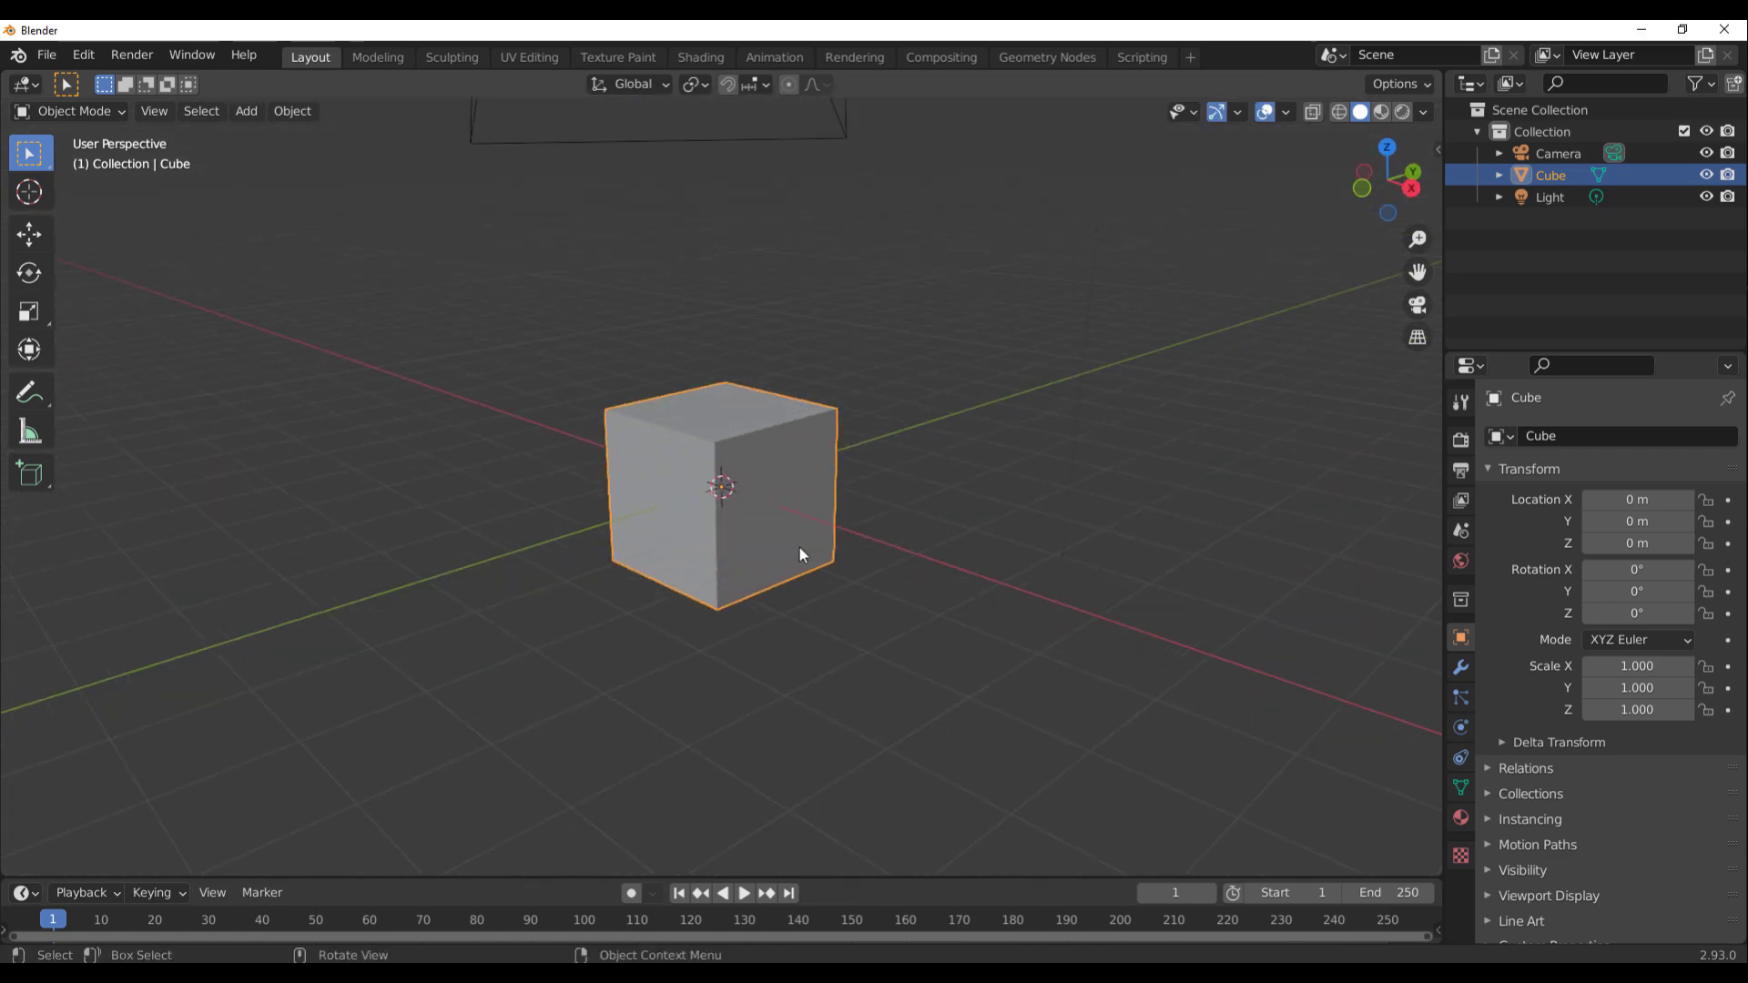
middle_click_drag(888, 515, 822, 515)
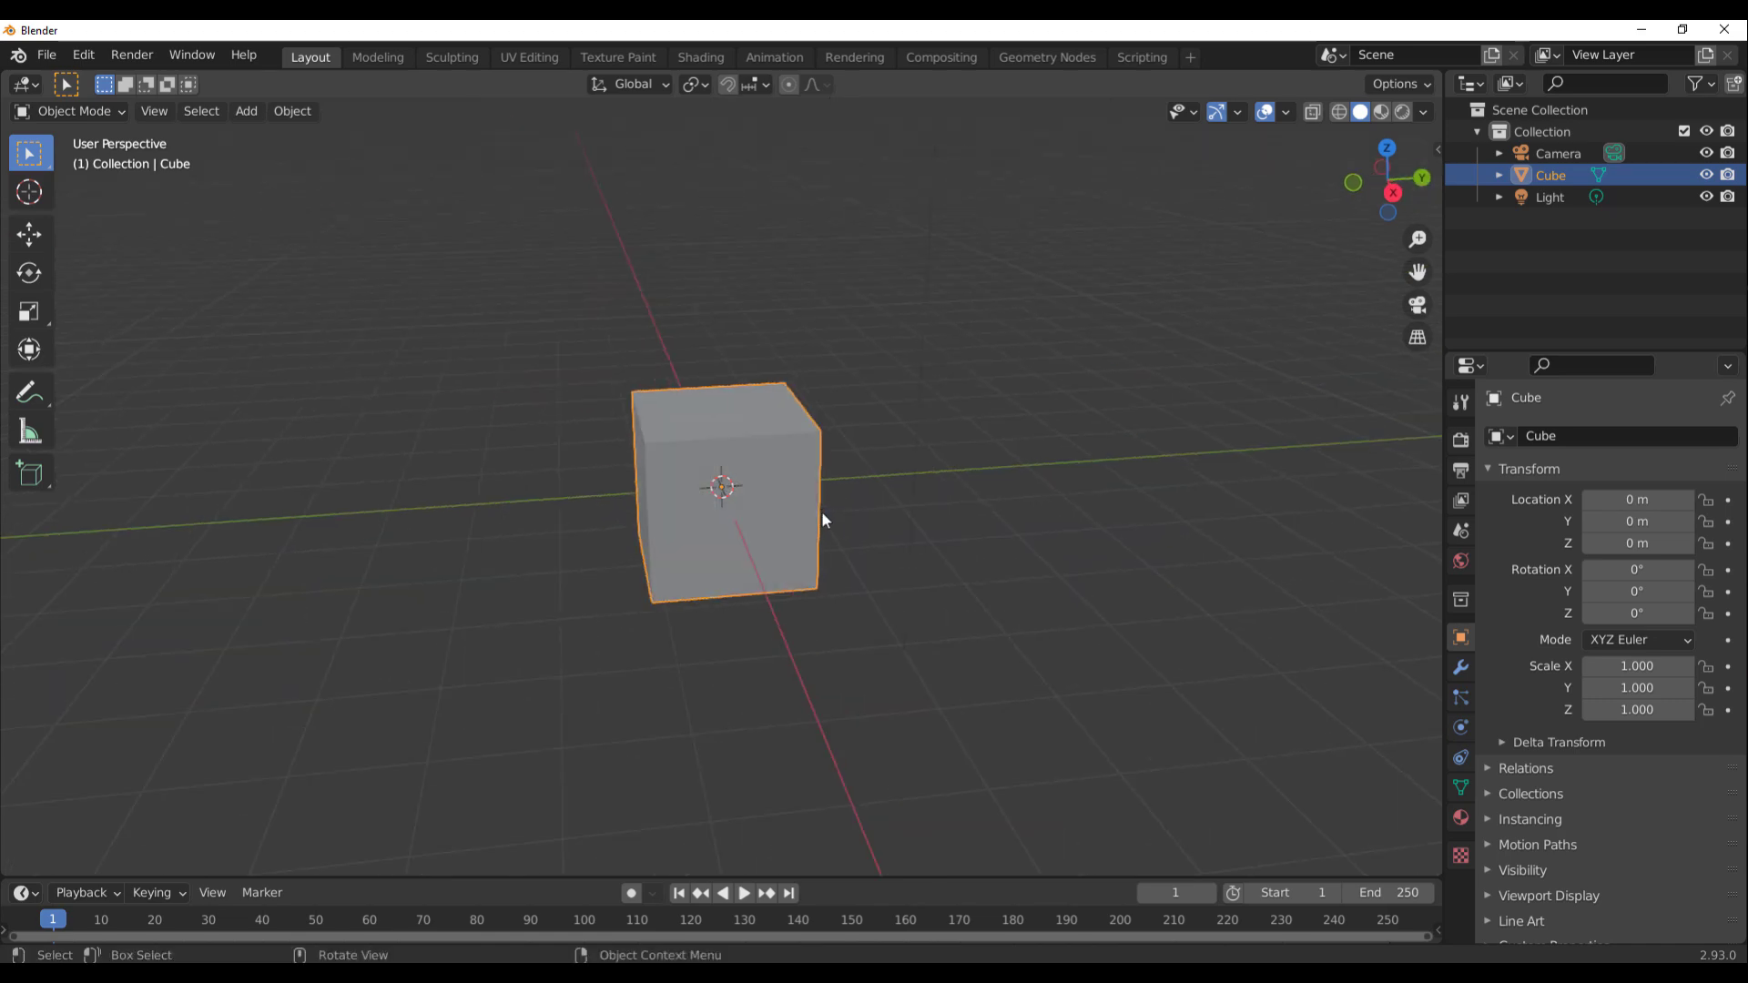
key("Delete")
- Add a Grid mesh at the scene's center and scale it up to about 5.68
key("shift+a")
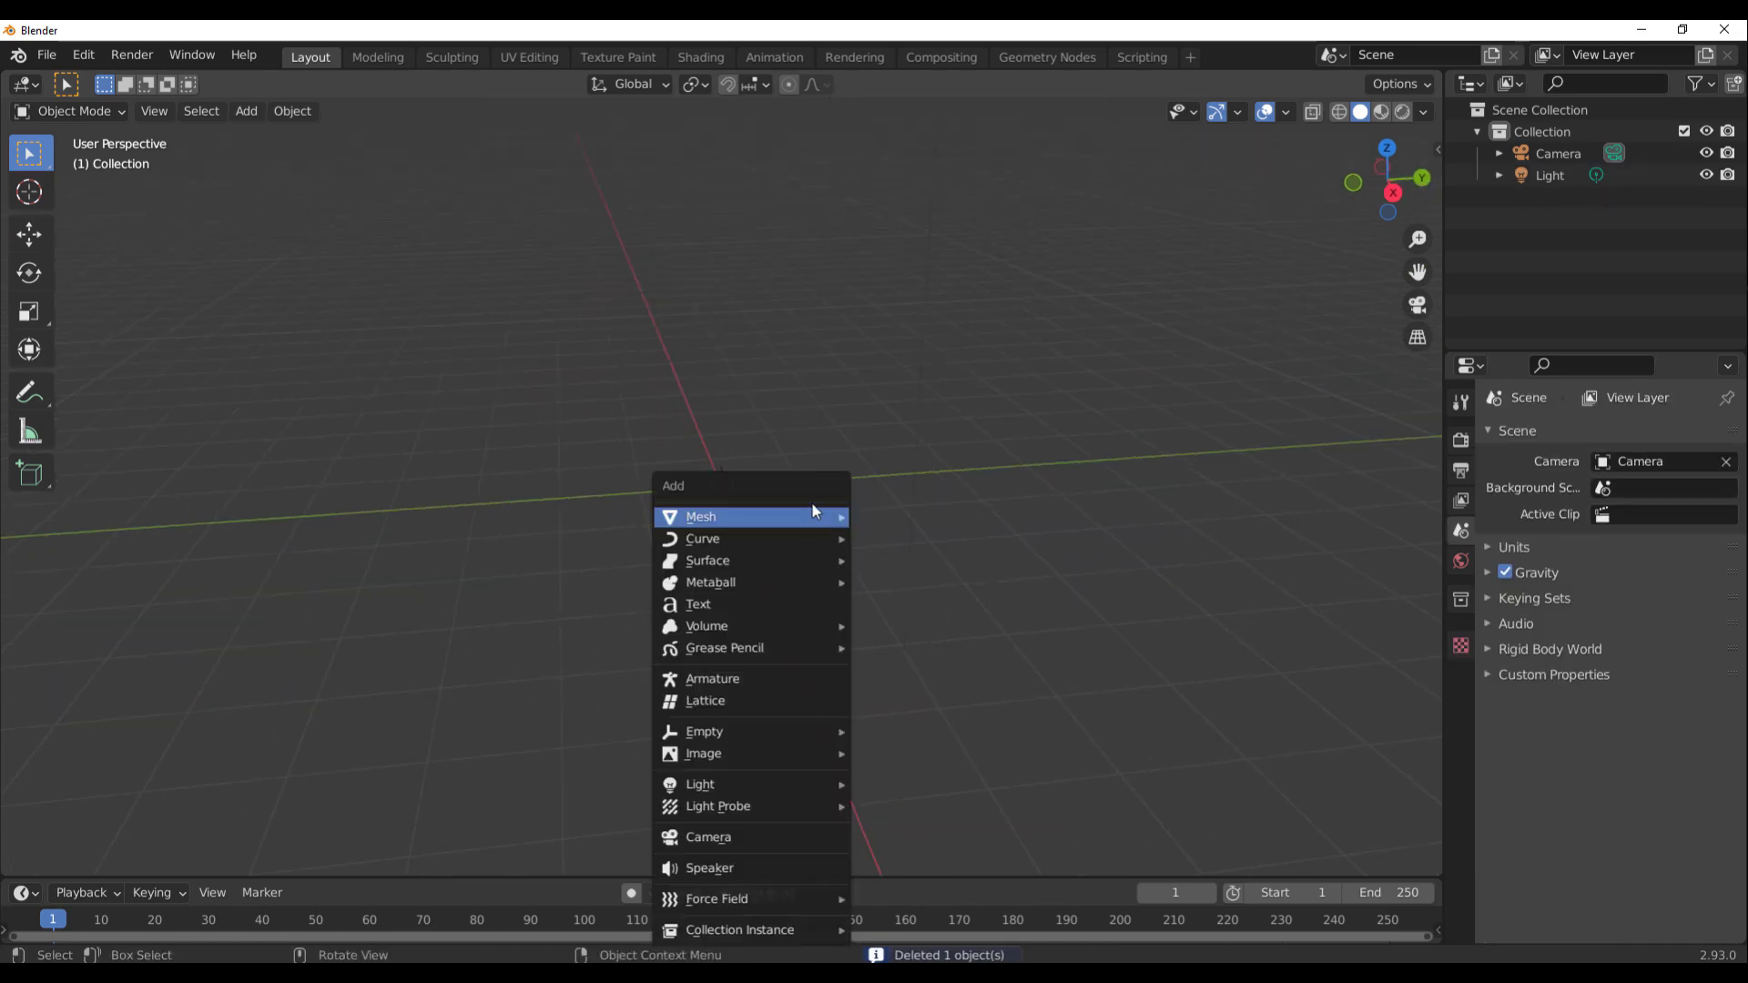
mouse_move(823, 517)
left_click(944, 699)
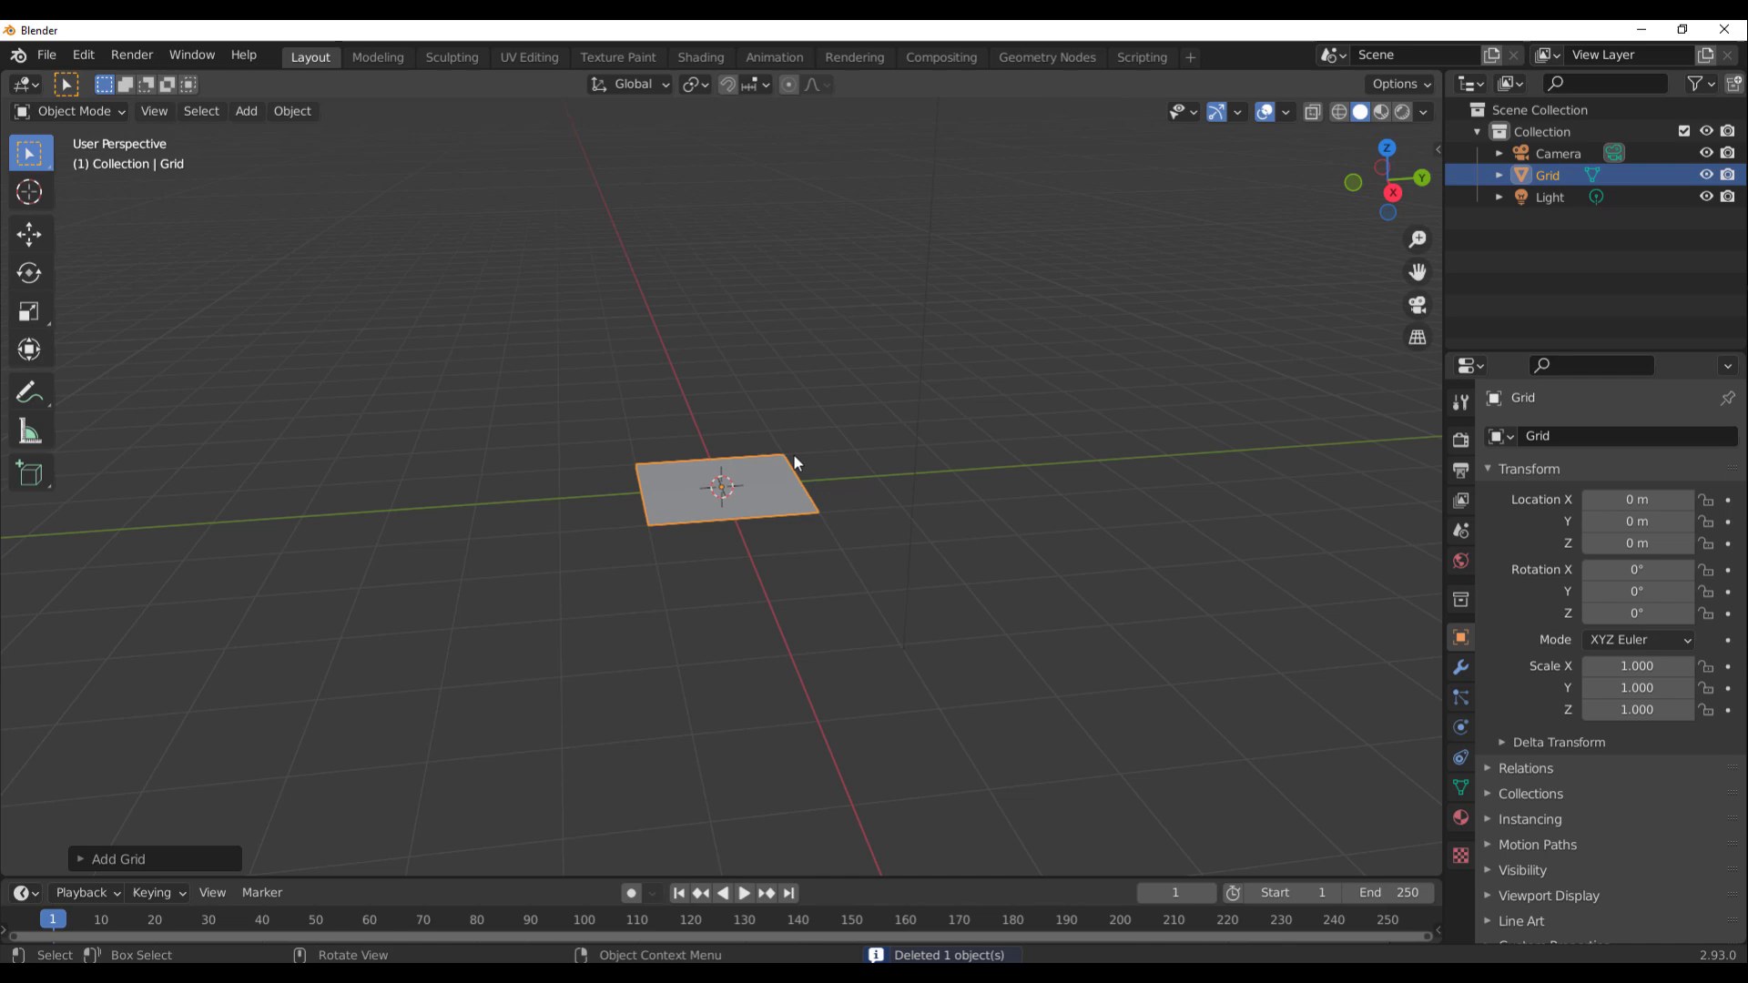
key("s")
left_click(1131, 645)
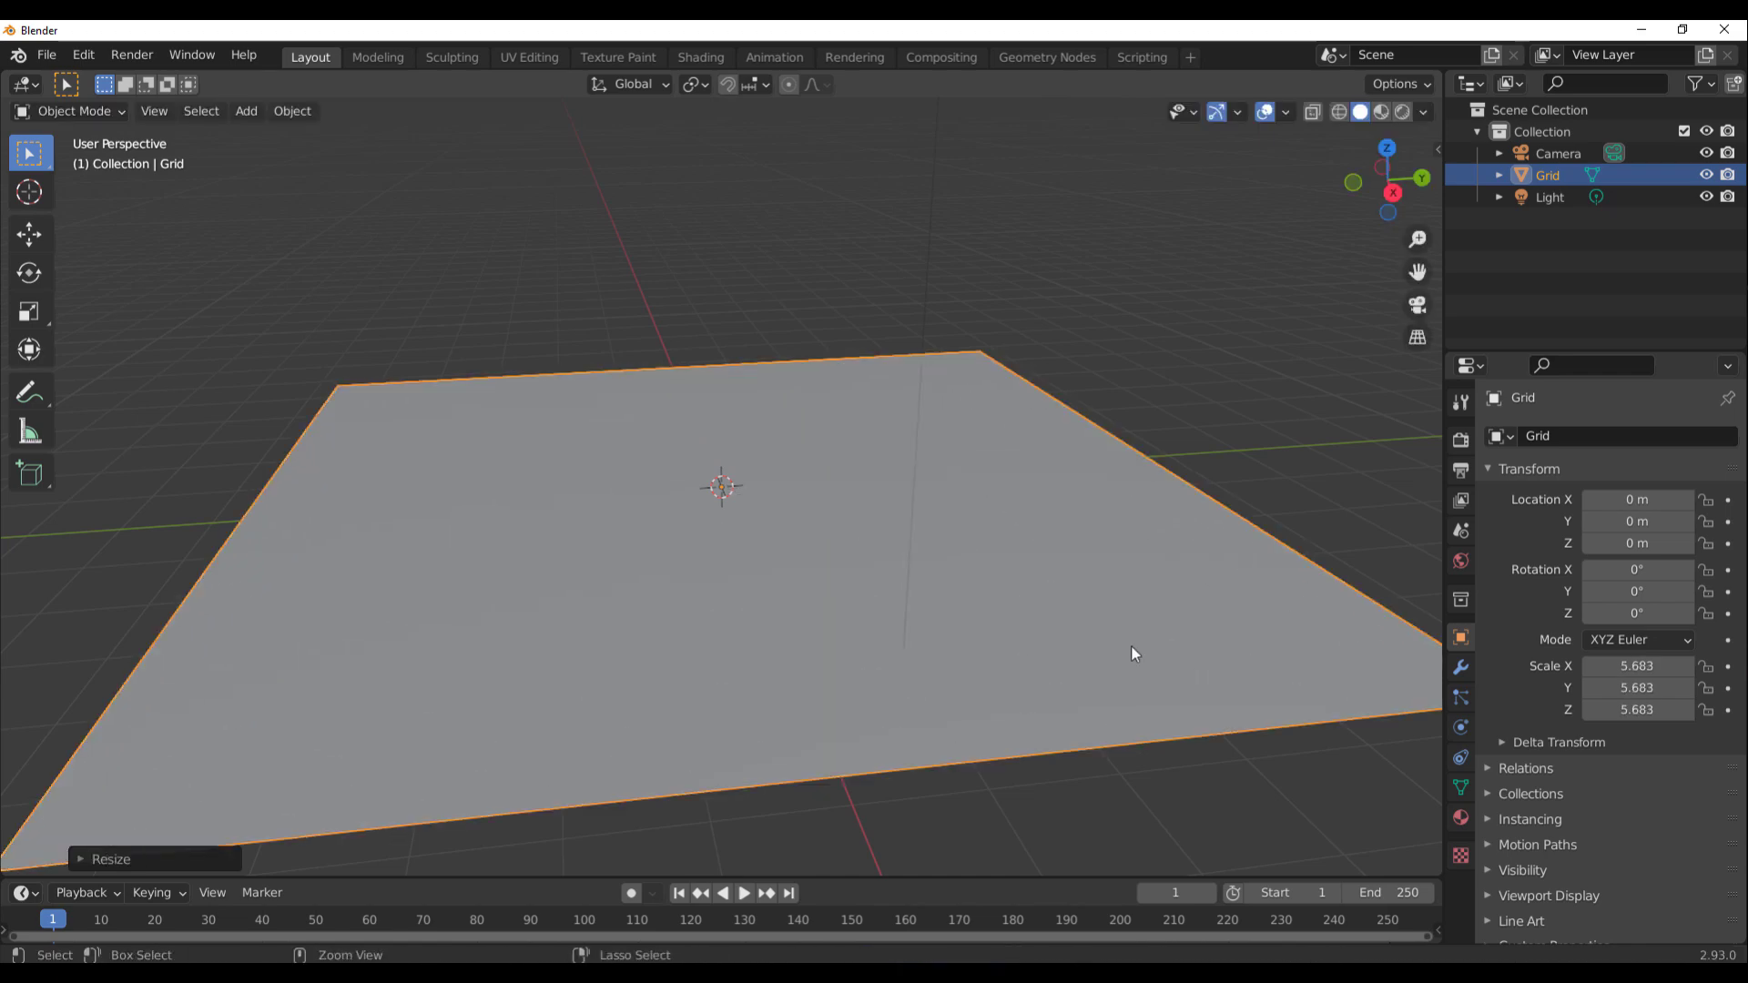
- Give the grid a level 5 Subdivision modifier and apply it
key("ctrl+5")
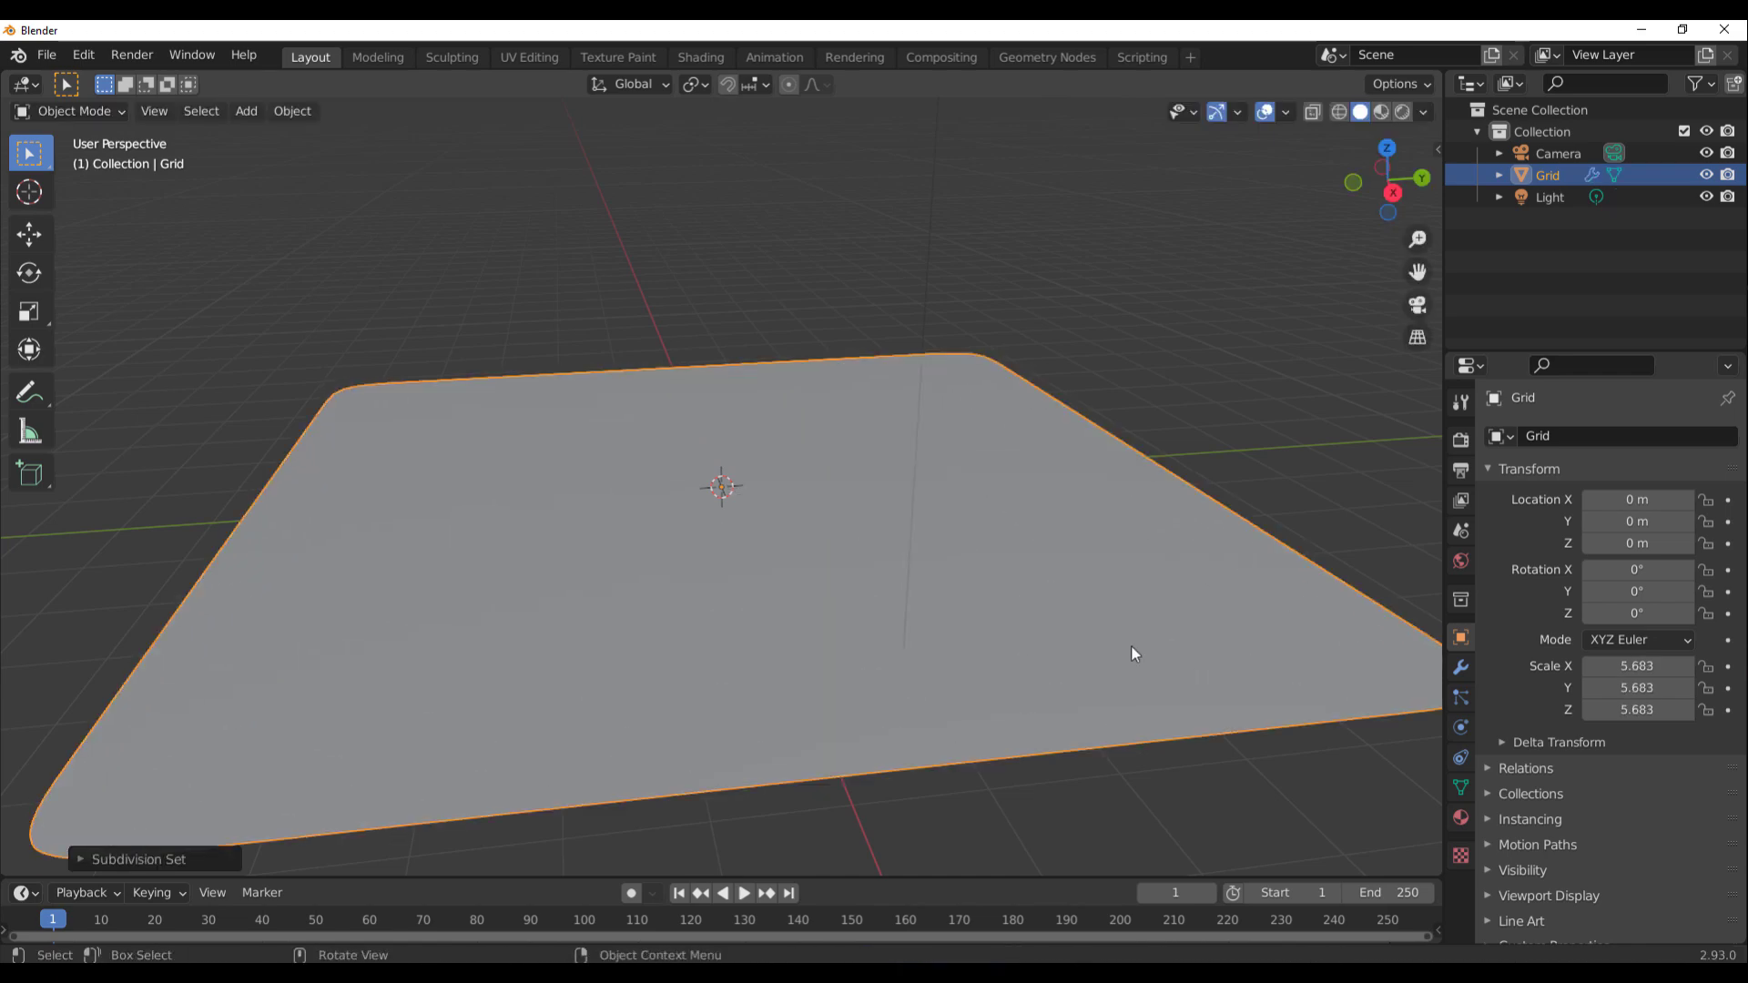
left_click(1460, 667)
key("ctrl+a")
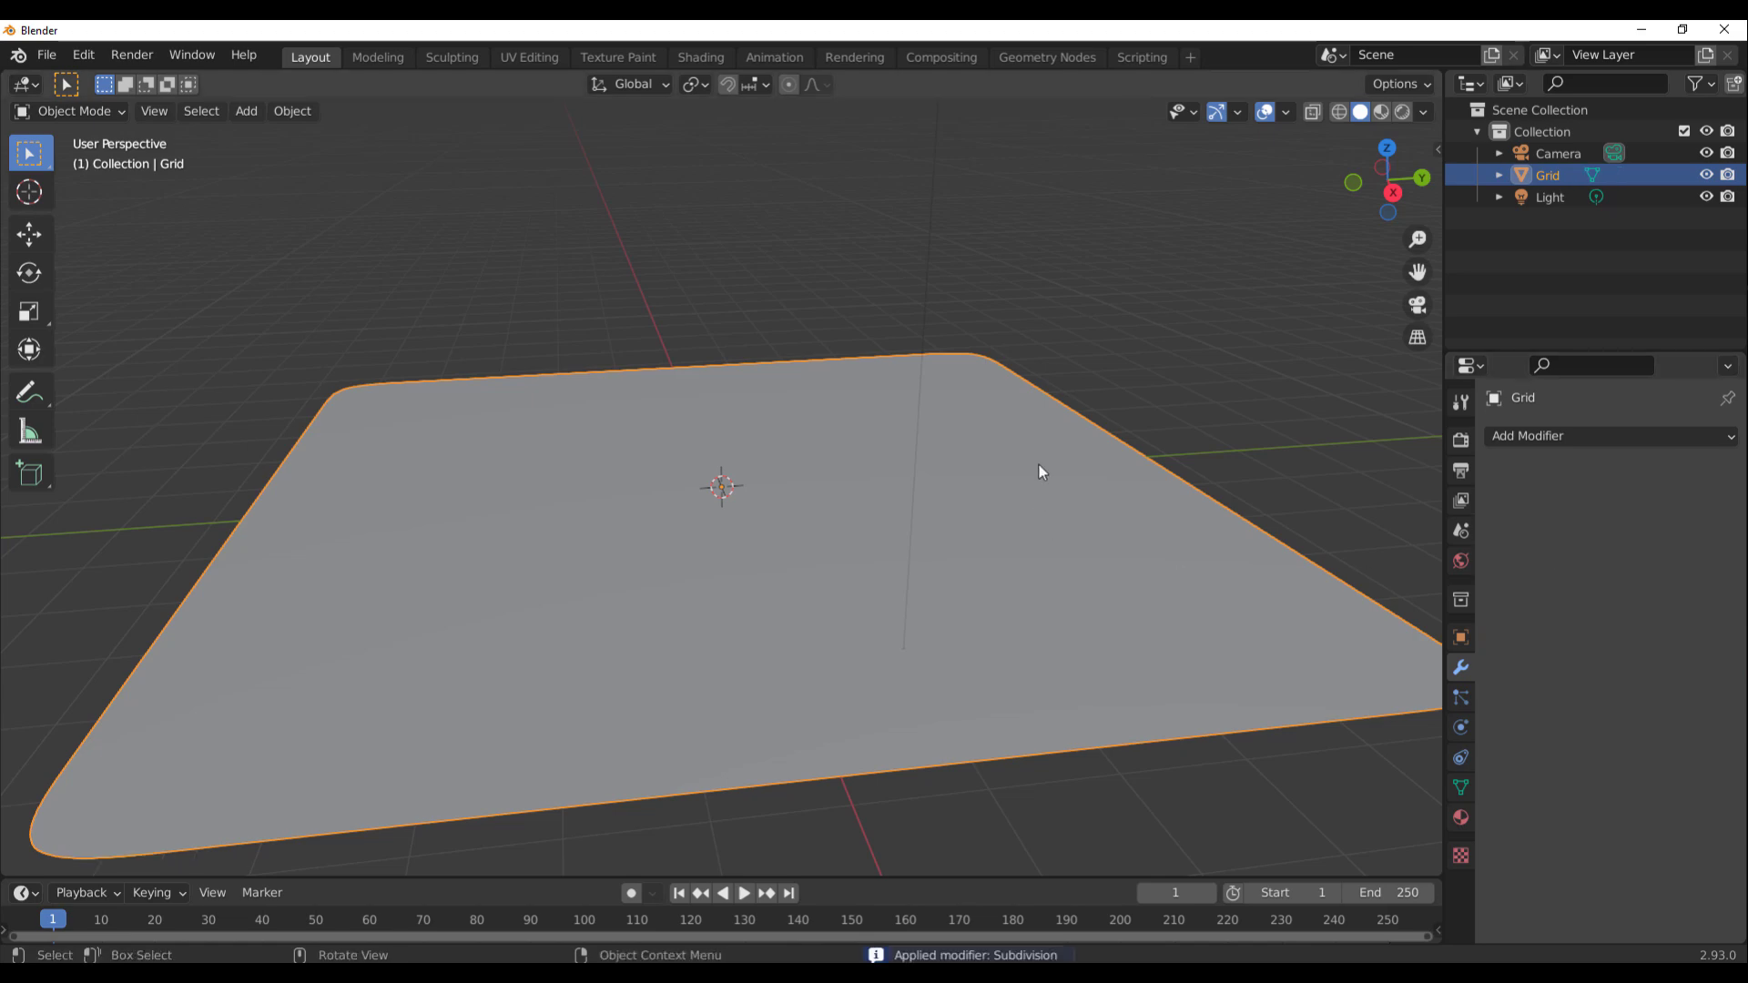
- Show the Extreme PBR Nexus sidebar and choose Painter from the Shader Maker category's material previews
scroll(1037, 468, "down", 4)
middle_click_drag(1021, 481, 956, 569)
key("n")
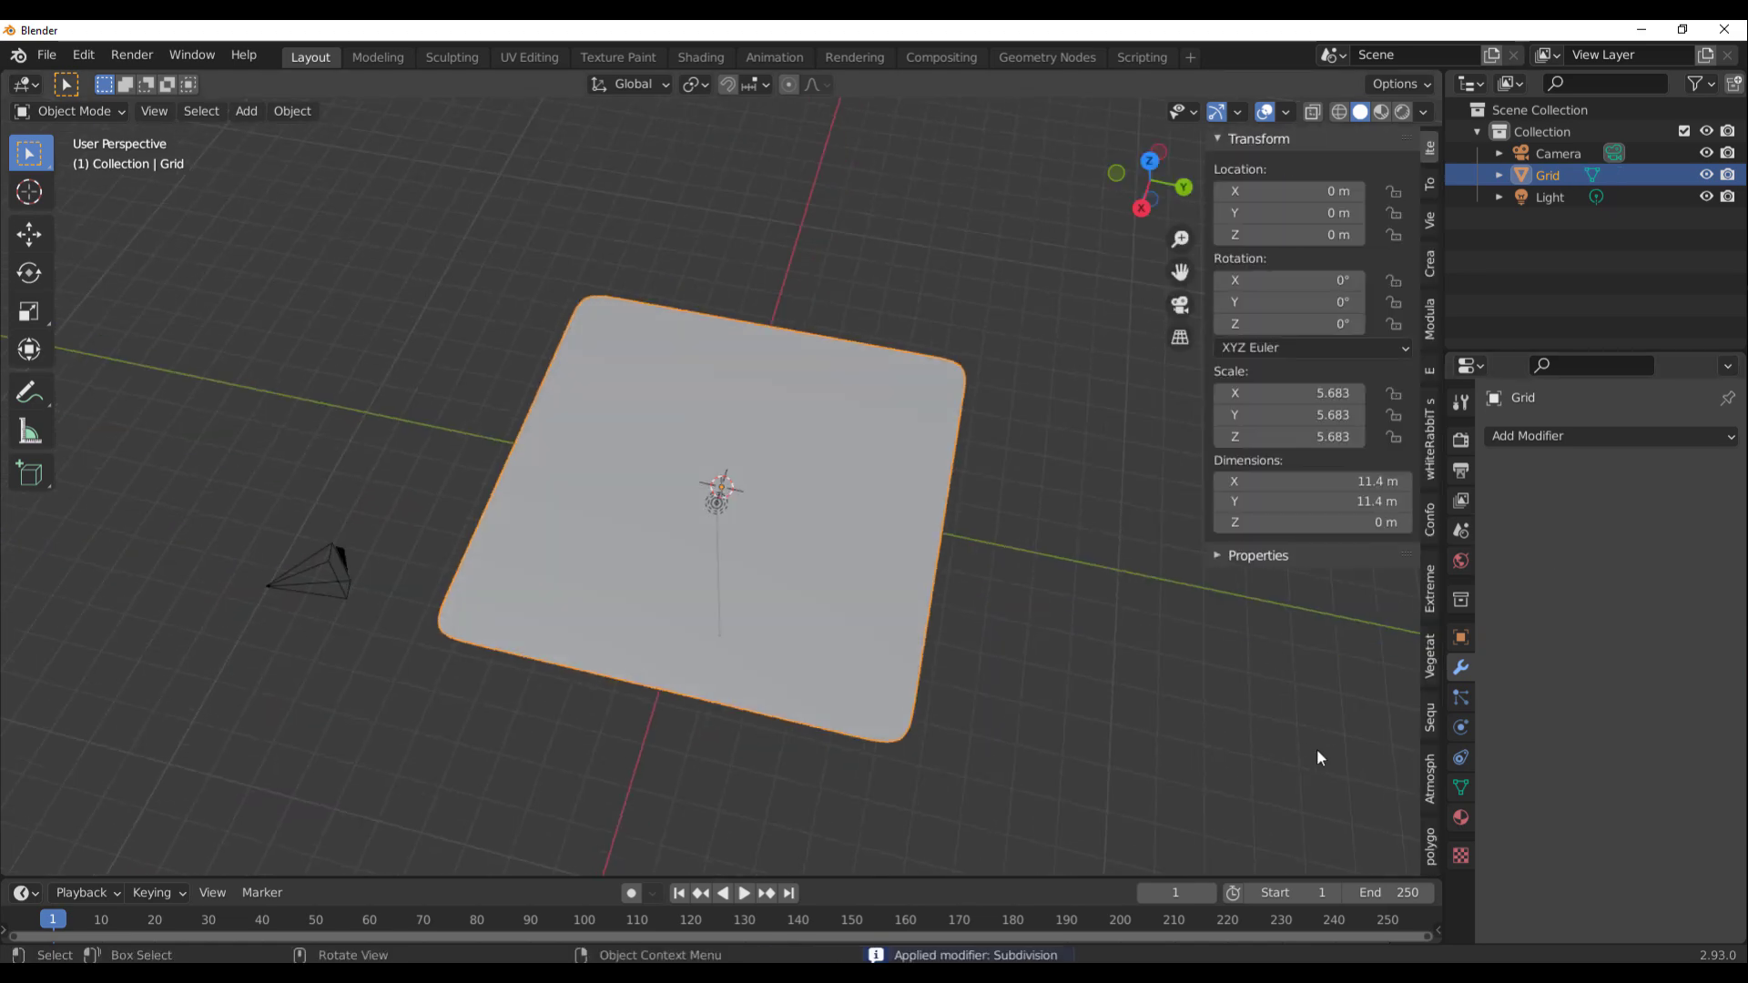
left_click(1432, 577)
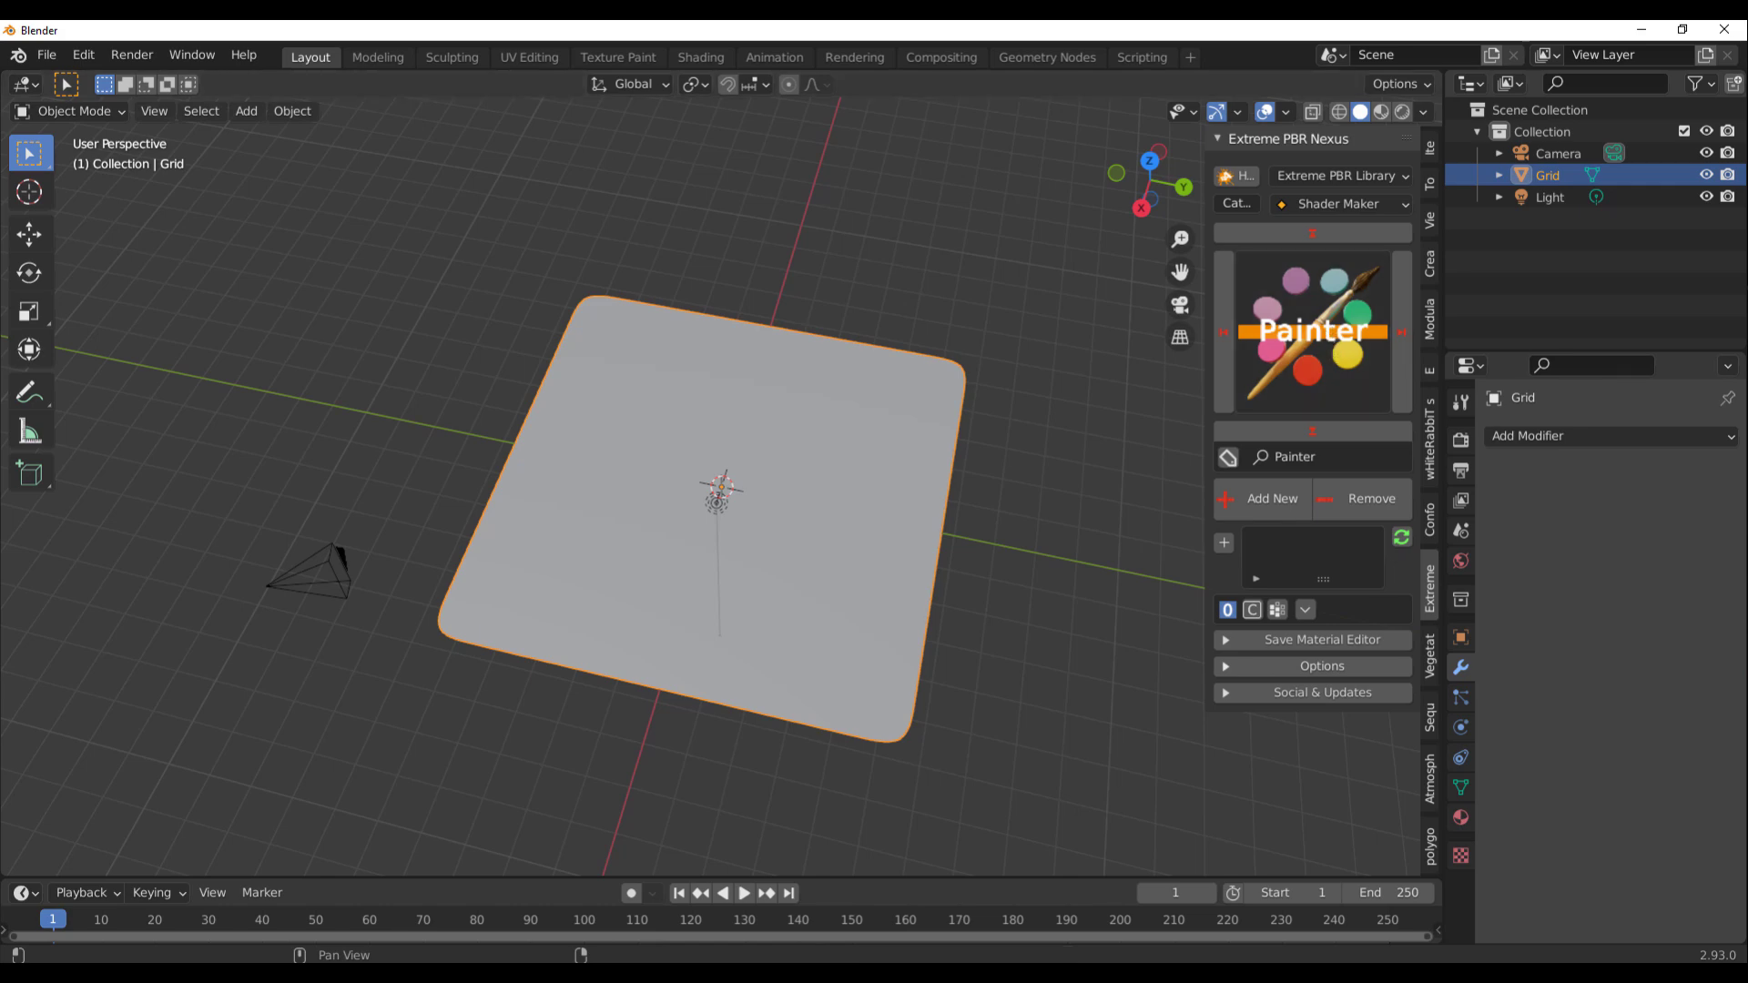
middle_click_drag(865, 404, 1146, 400)
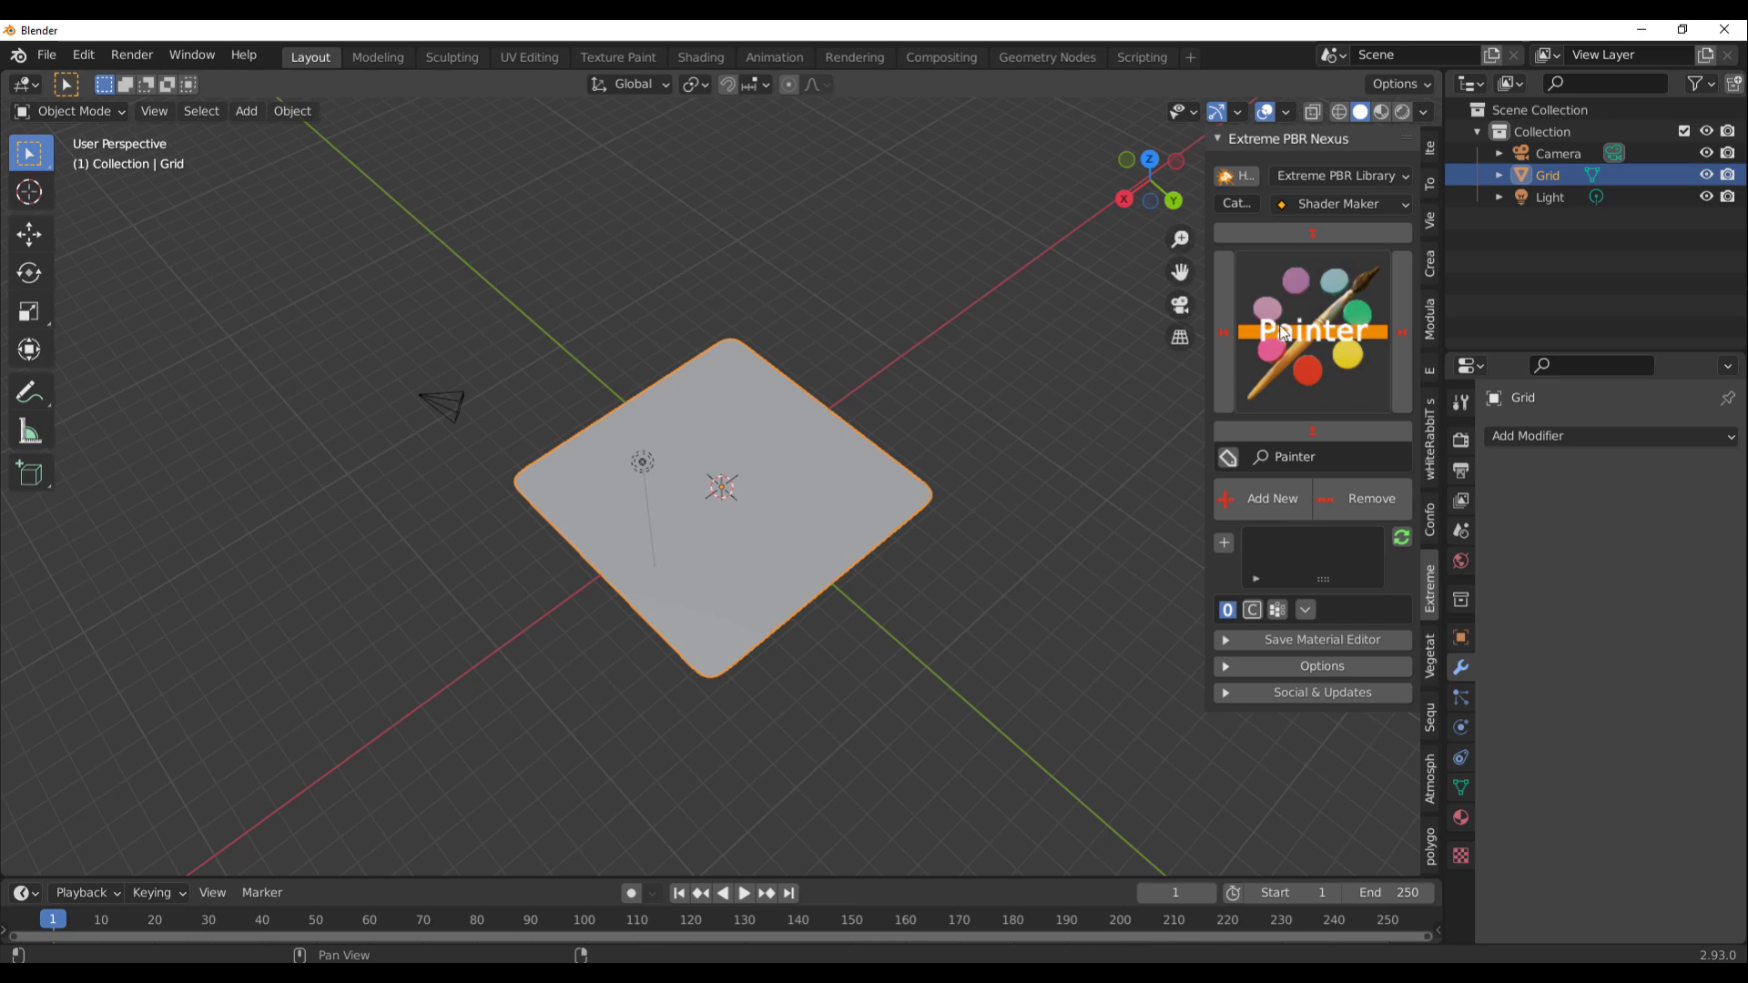
left_click(1317, 331)
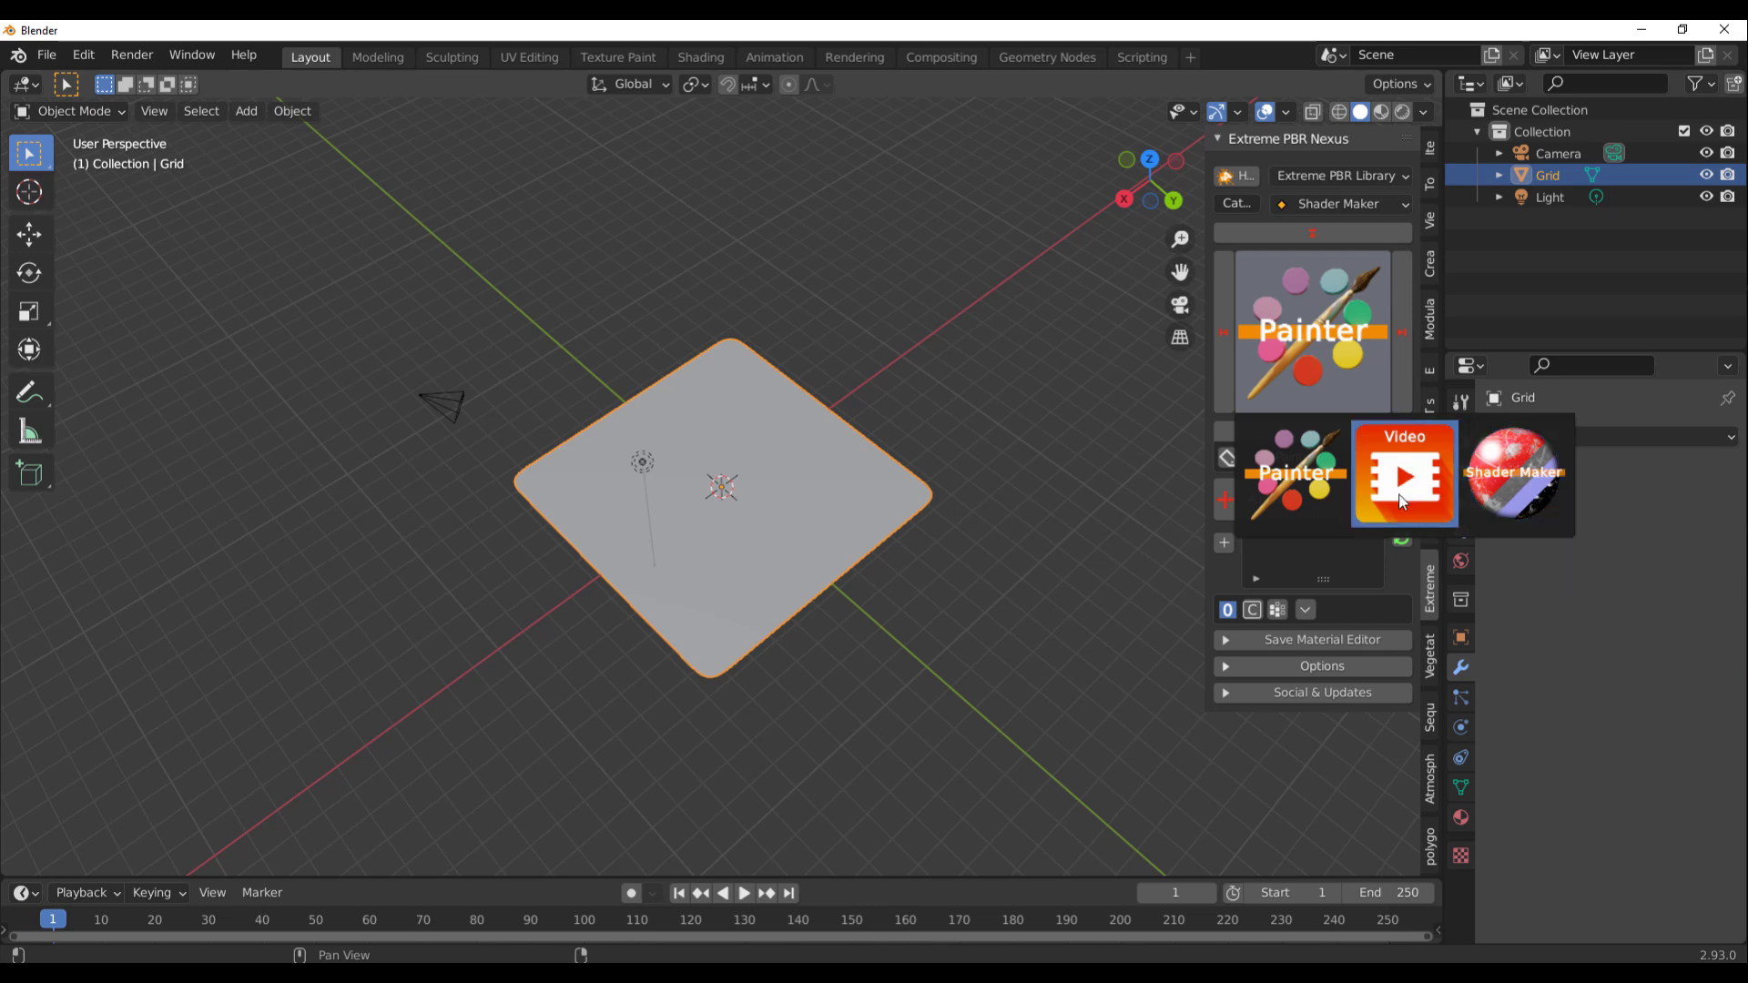
left_click(1339, 460)
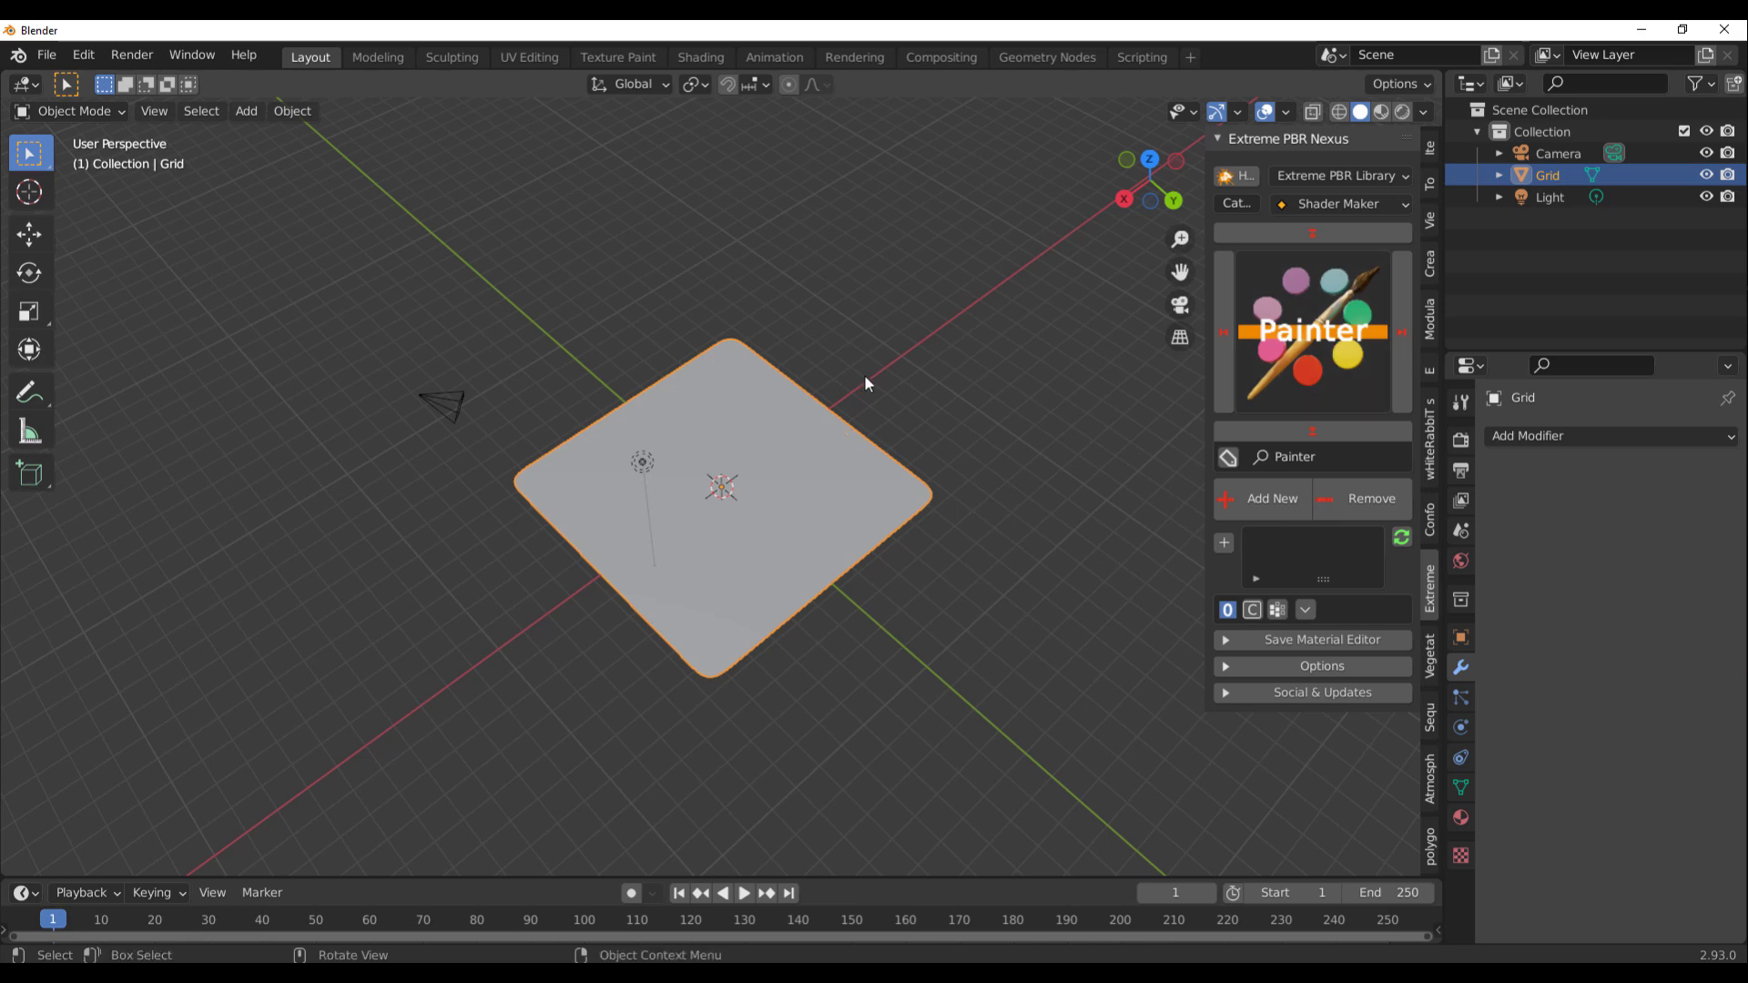
- Add the Painter shader to the grid as a new material
middle_click_drag(876, 415, 674, 441)
scroll(792, 465, "up", 5)
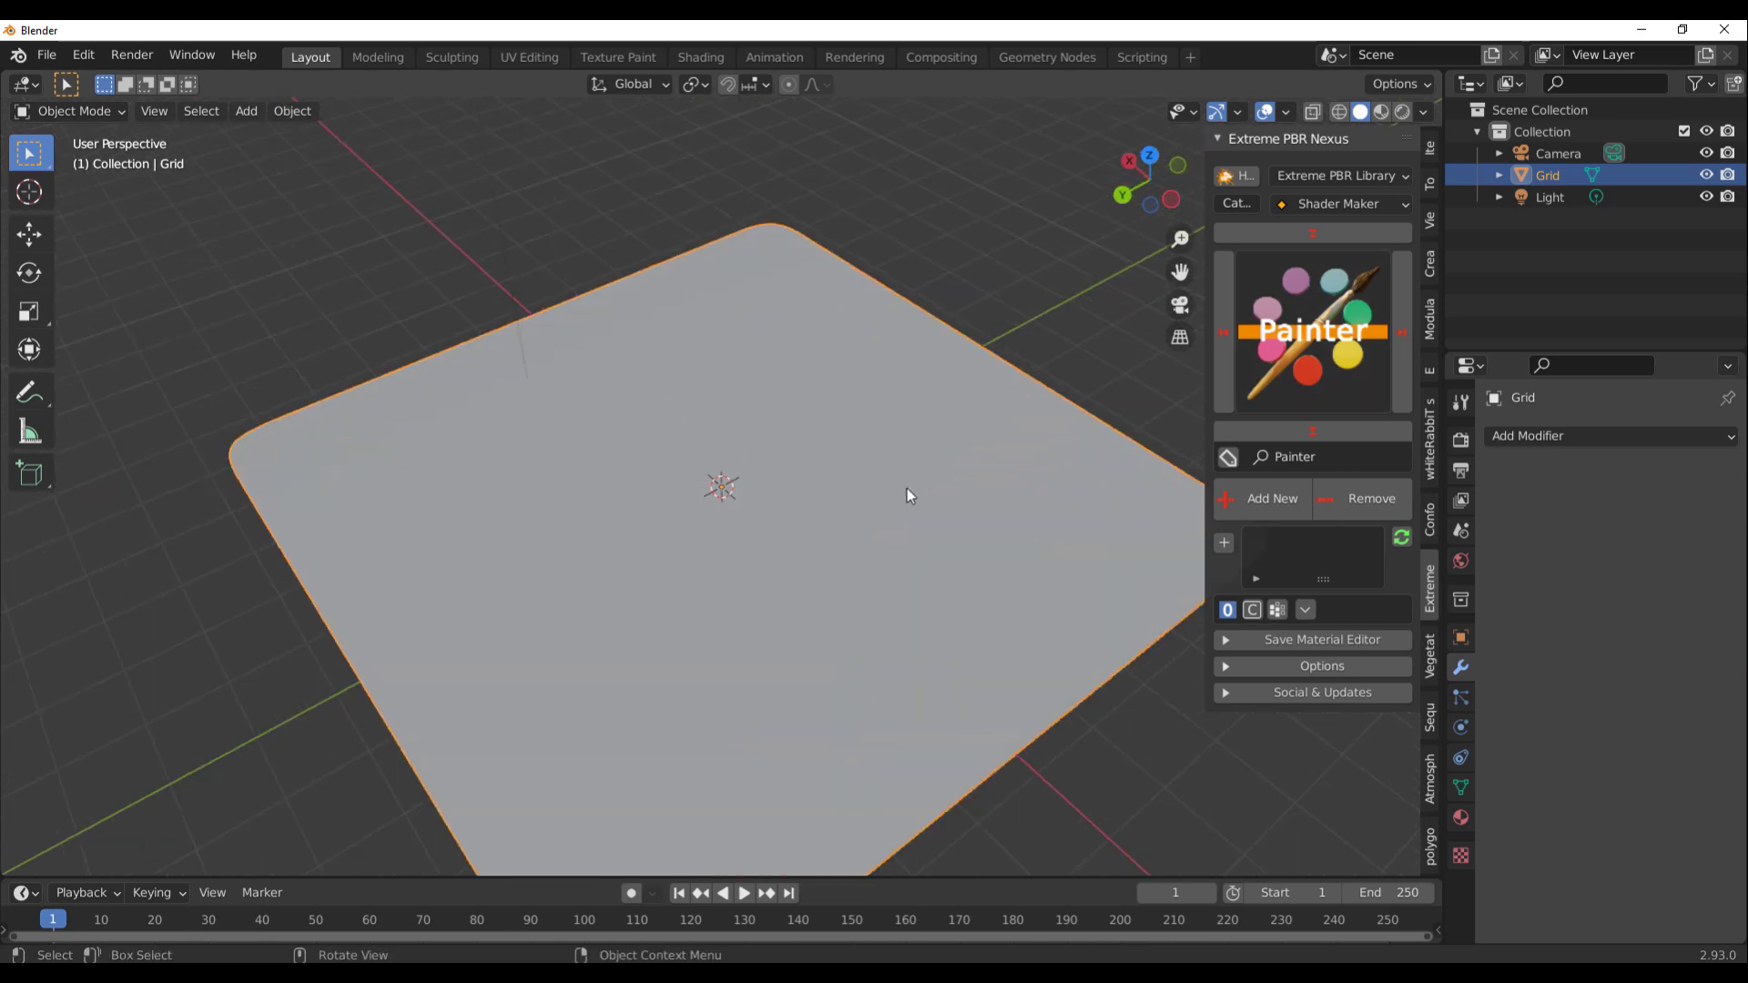
scroll(948, 493, "down", 2)
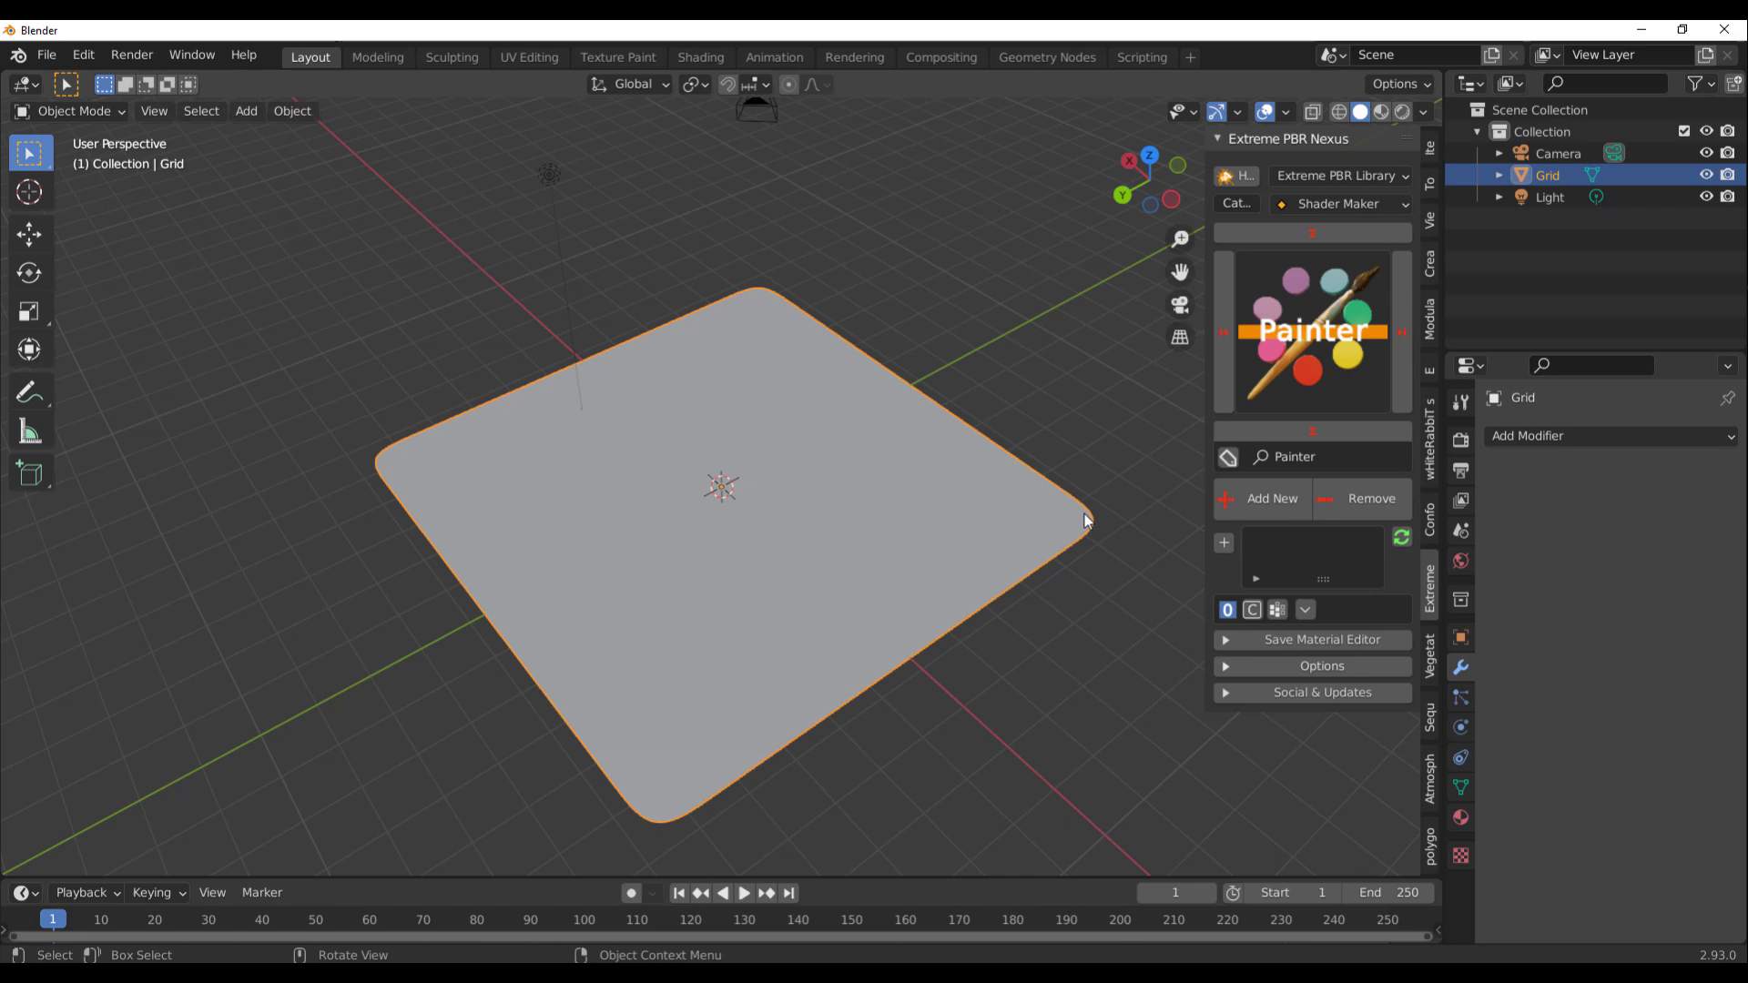
left_click(1057, 394)
left_click(969, 511)
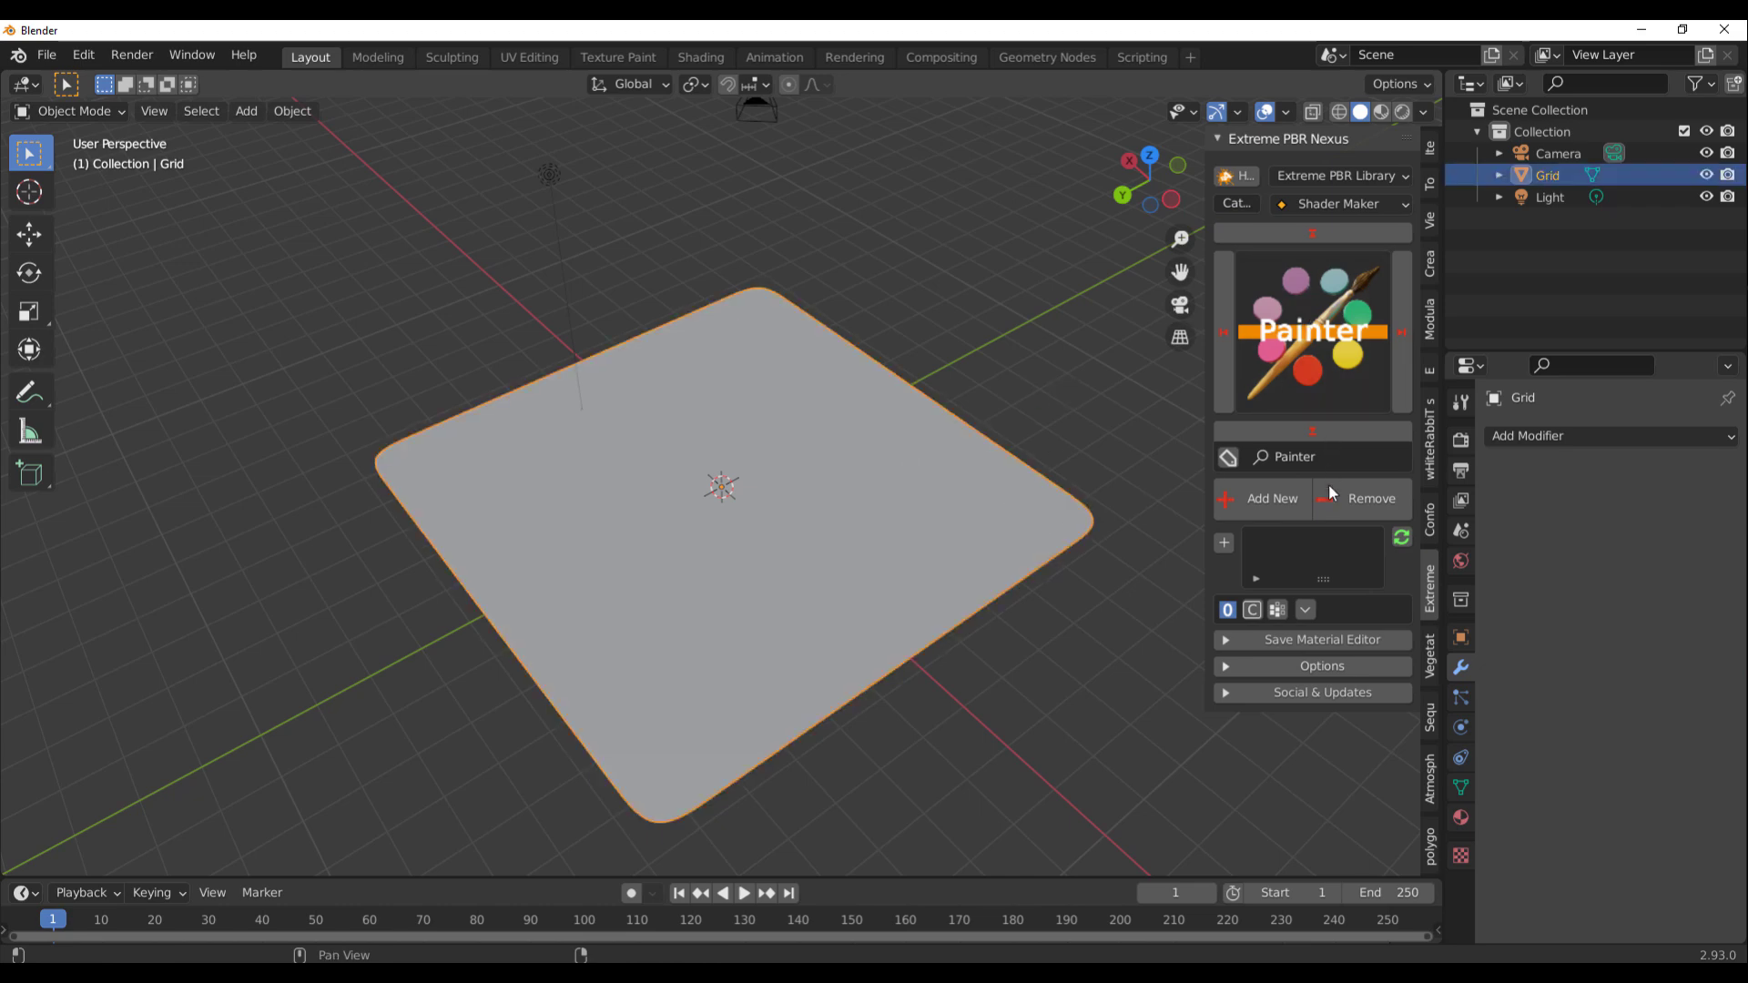
left_click(1271, 499)
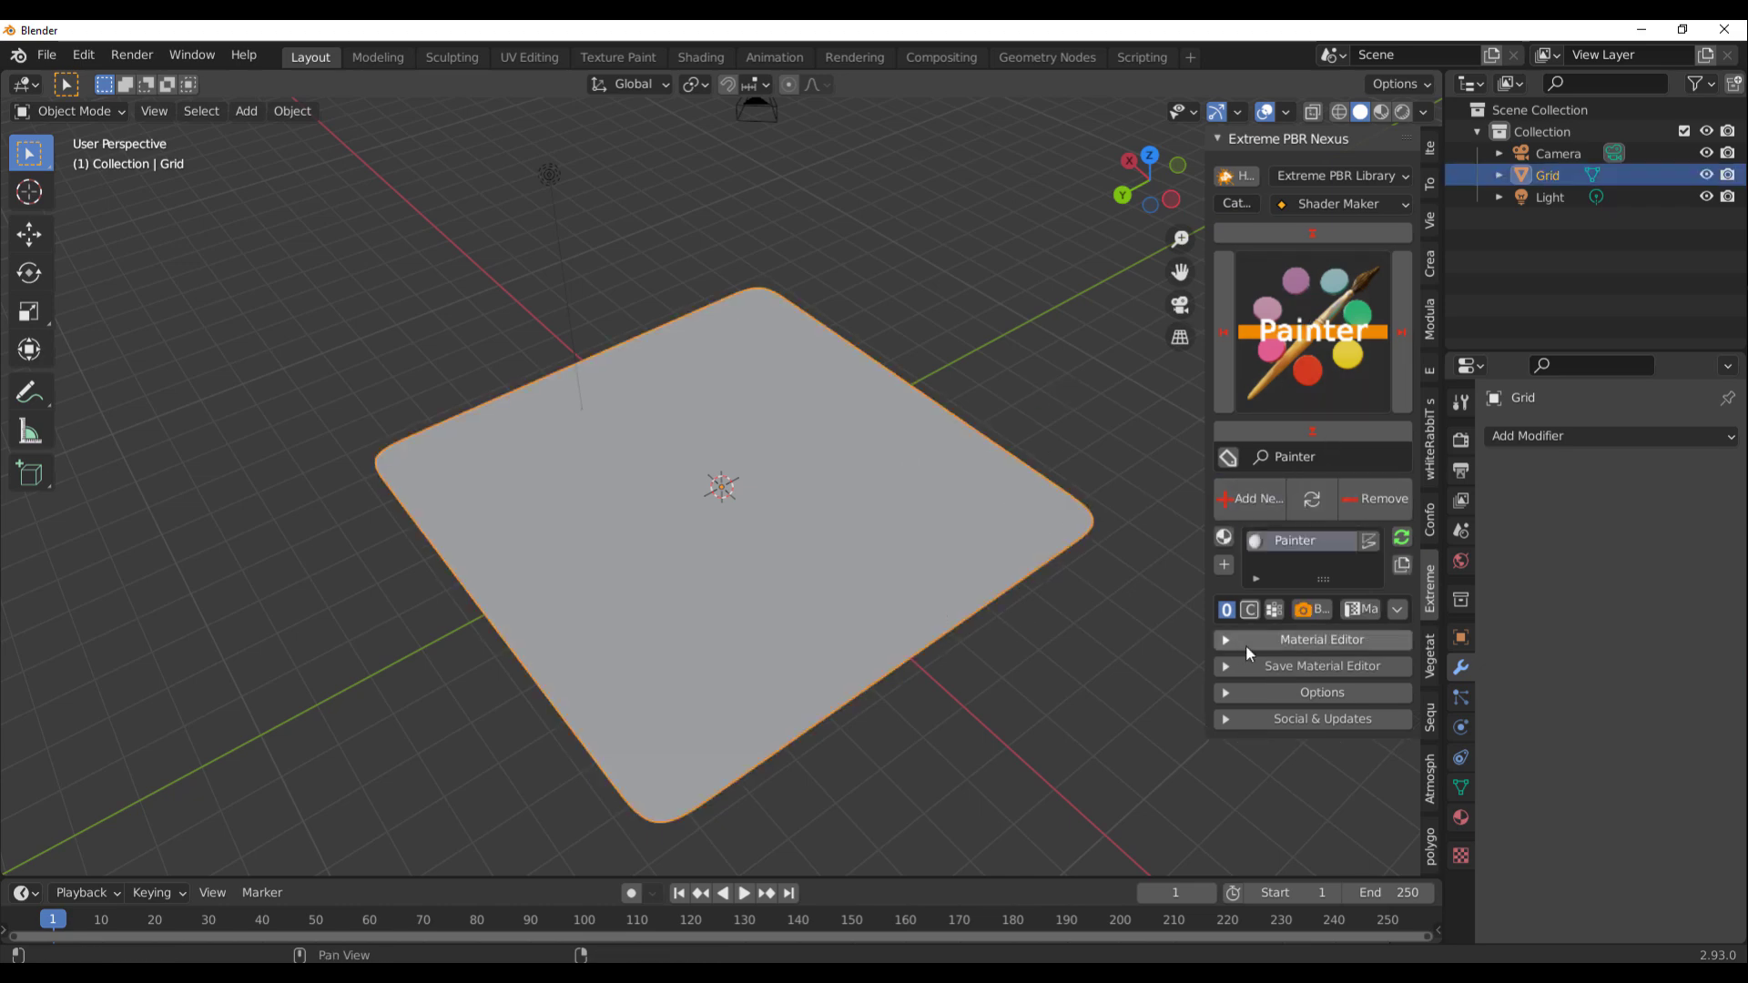
- Expand the Painter material's editing options and examine its paint channels, from diffuse to alpha
left_click(1246, 645)
scroll(1118, 681, "down", 7)
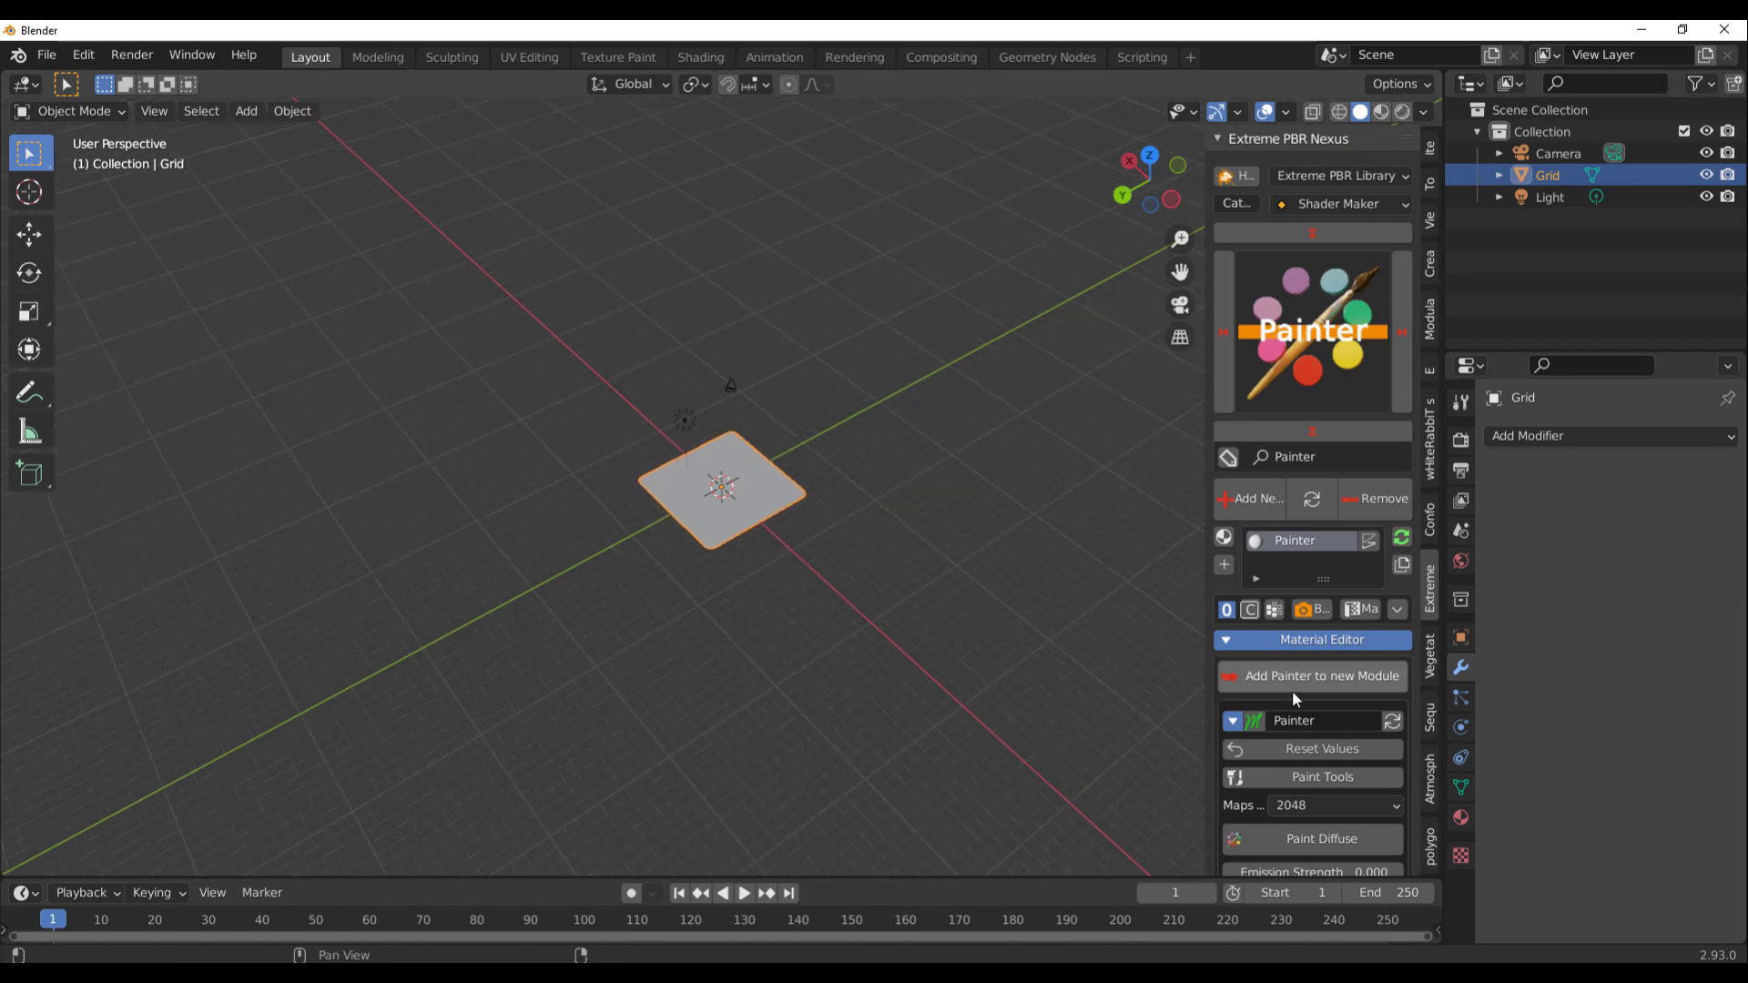
scroll(825, 621, "up", 6)
scroll(1271, 690, "down", 5)
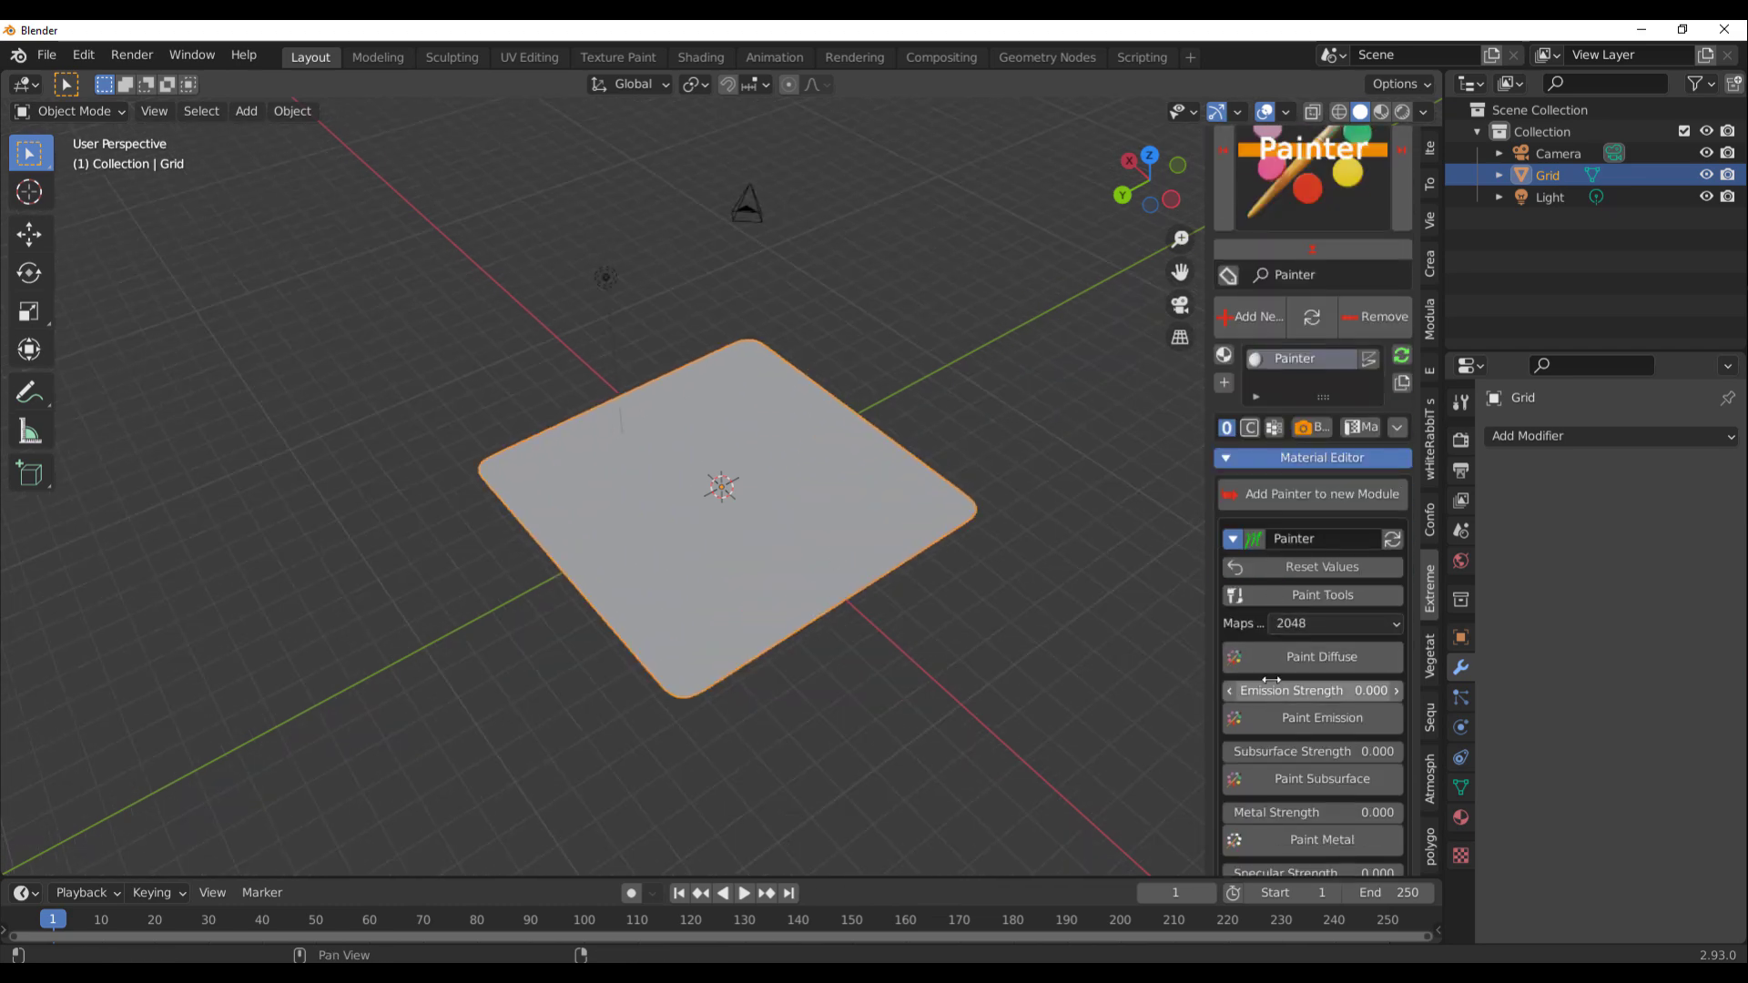
scroll(1271, 680, "down", 4)
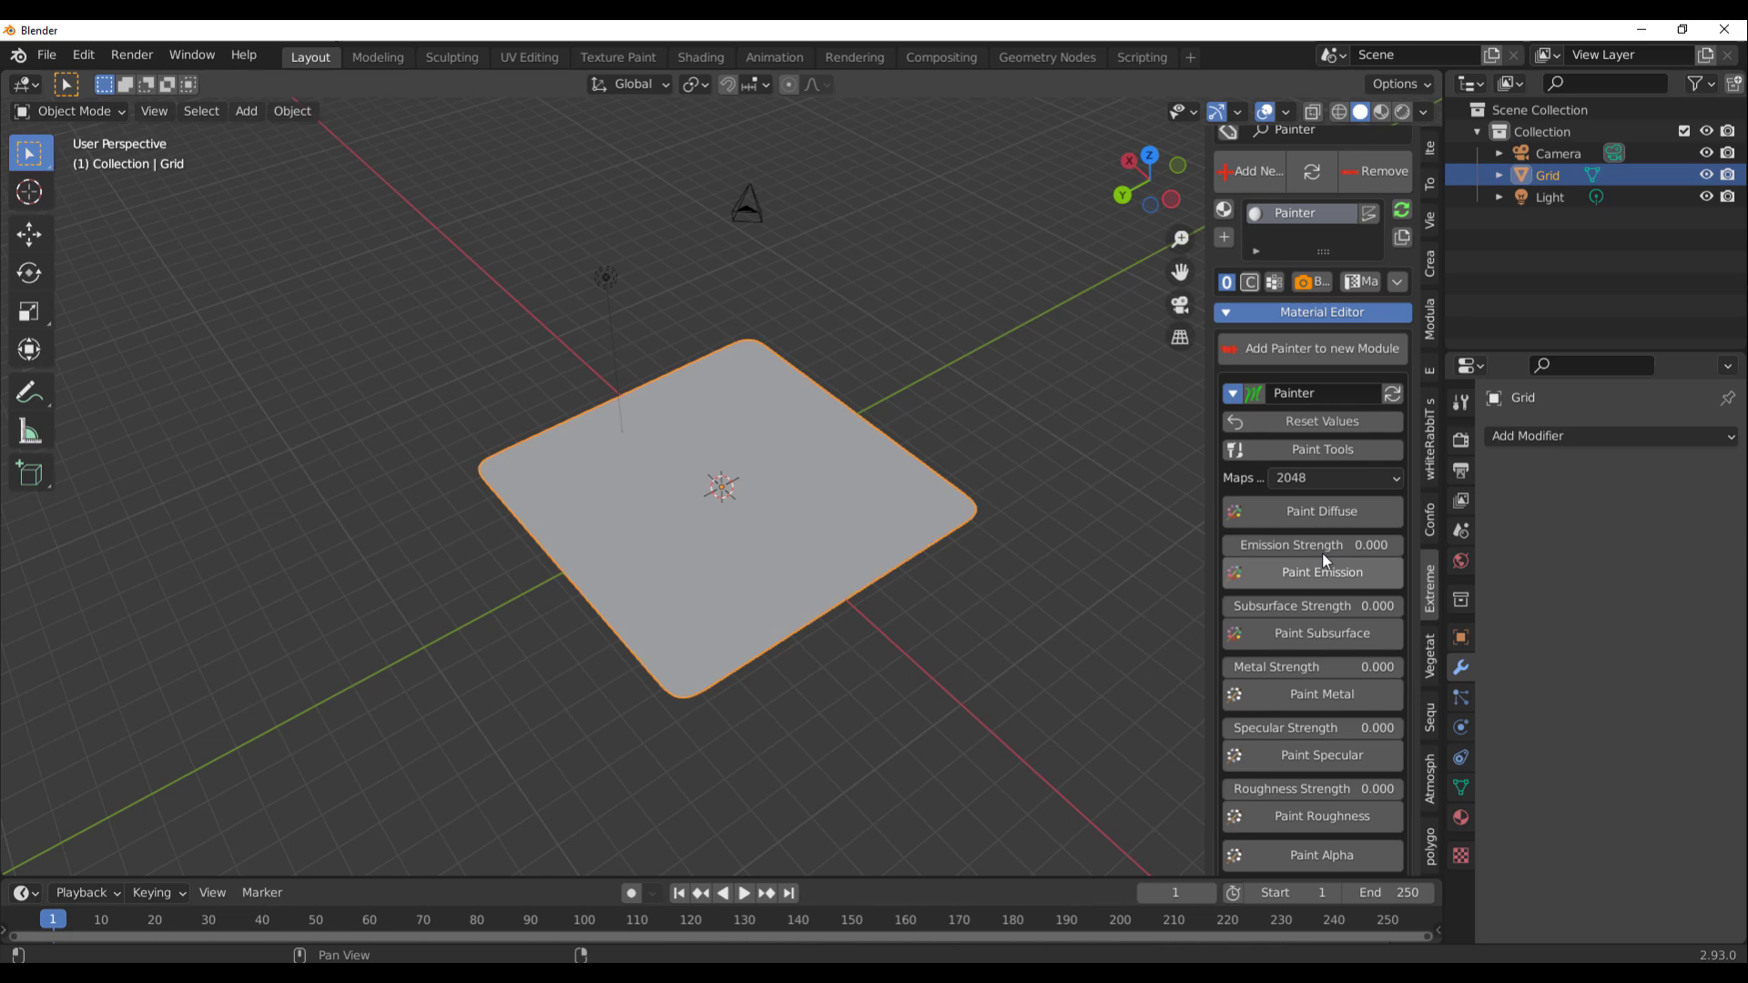
- Start painting the Painter material's diffuse channel and brush red strokes across one side of the grid
left_click(1342, 513)
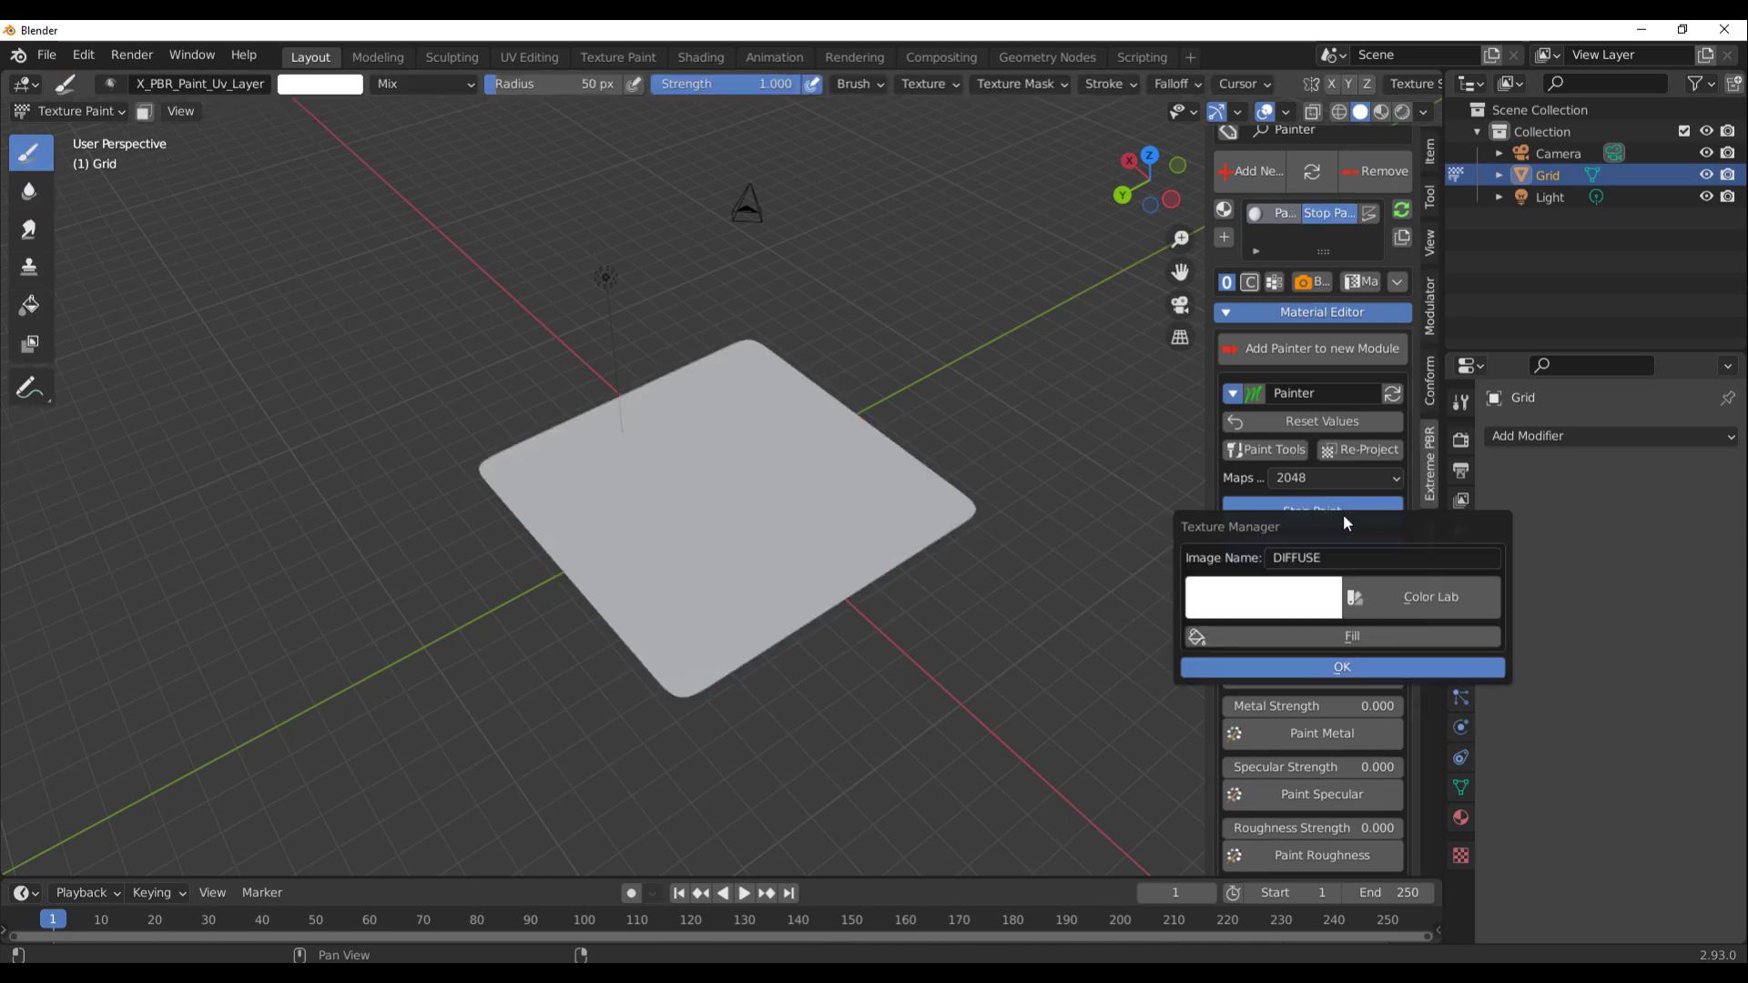
left_click(1248, 604)
left_click_drag(1302, 368, 1310, 417)
left_click(1308, 670)
scroll(671, 535, "up", 2)
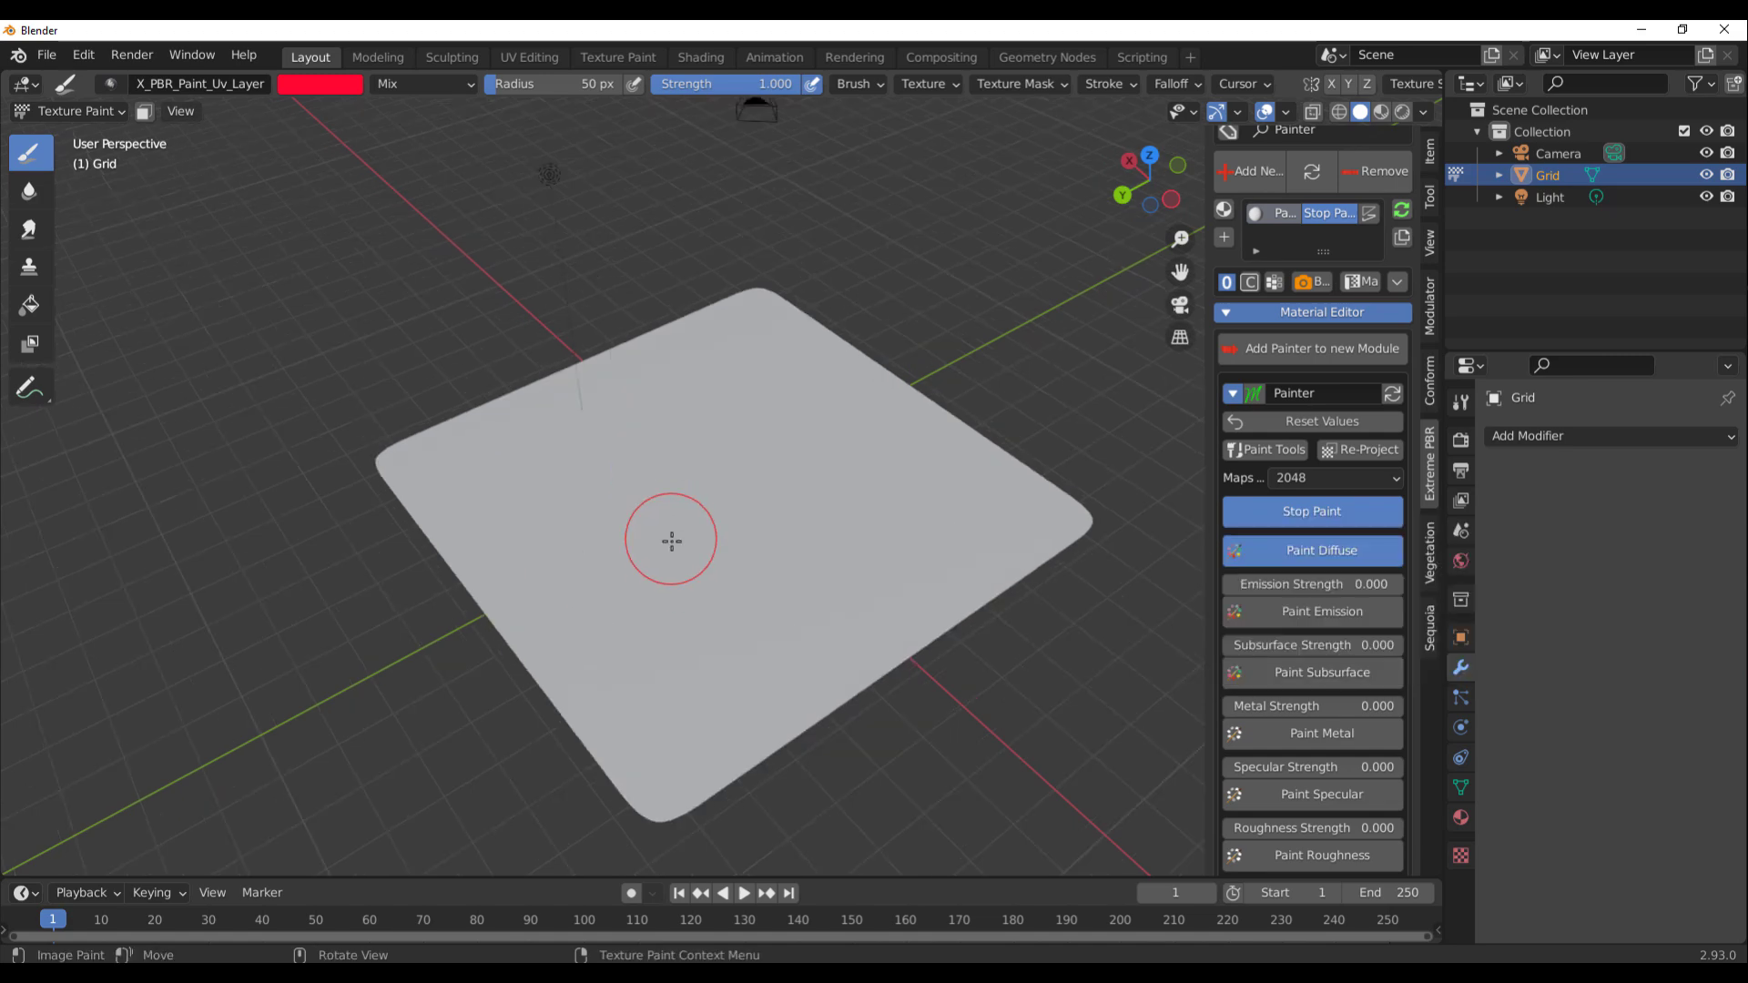
mouse_move(558, 604)
left_mouse_down()
mouse_move(806, 499)
mouse_move(831, 606)
mouse_move(1043, 523)
mouse_move(882, 455)
mouse_move(905, 412)
mouse_move(861, 387)
mouse_move(846, 401)
left_mouse_up()
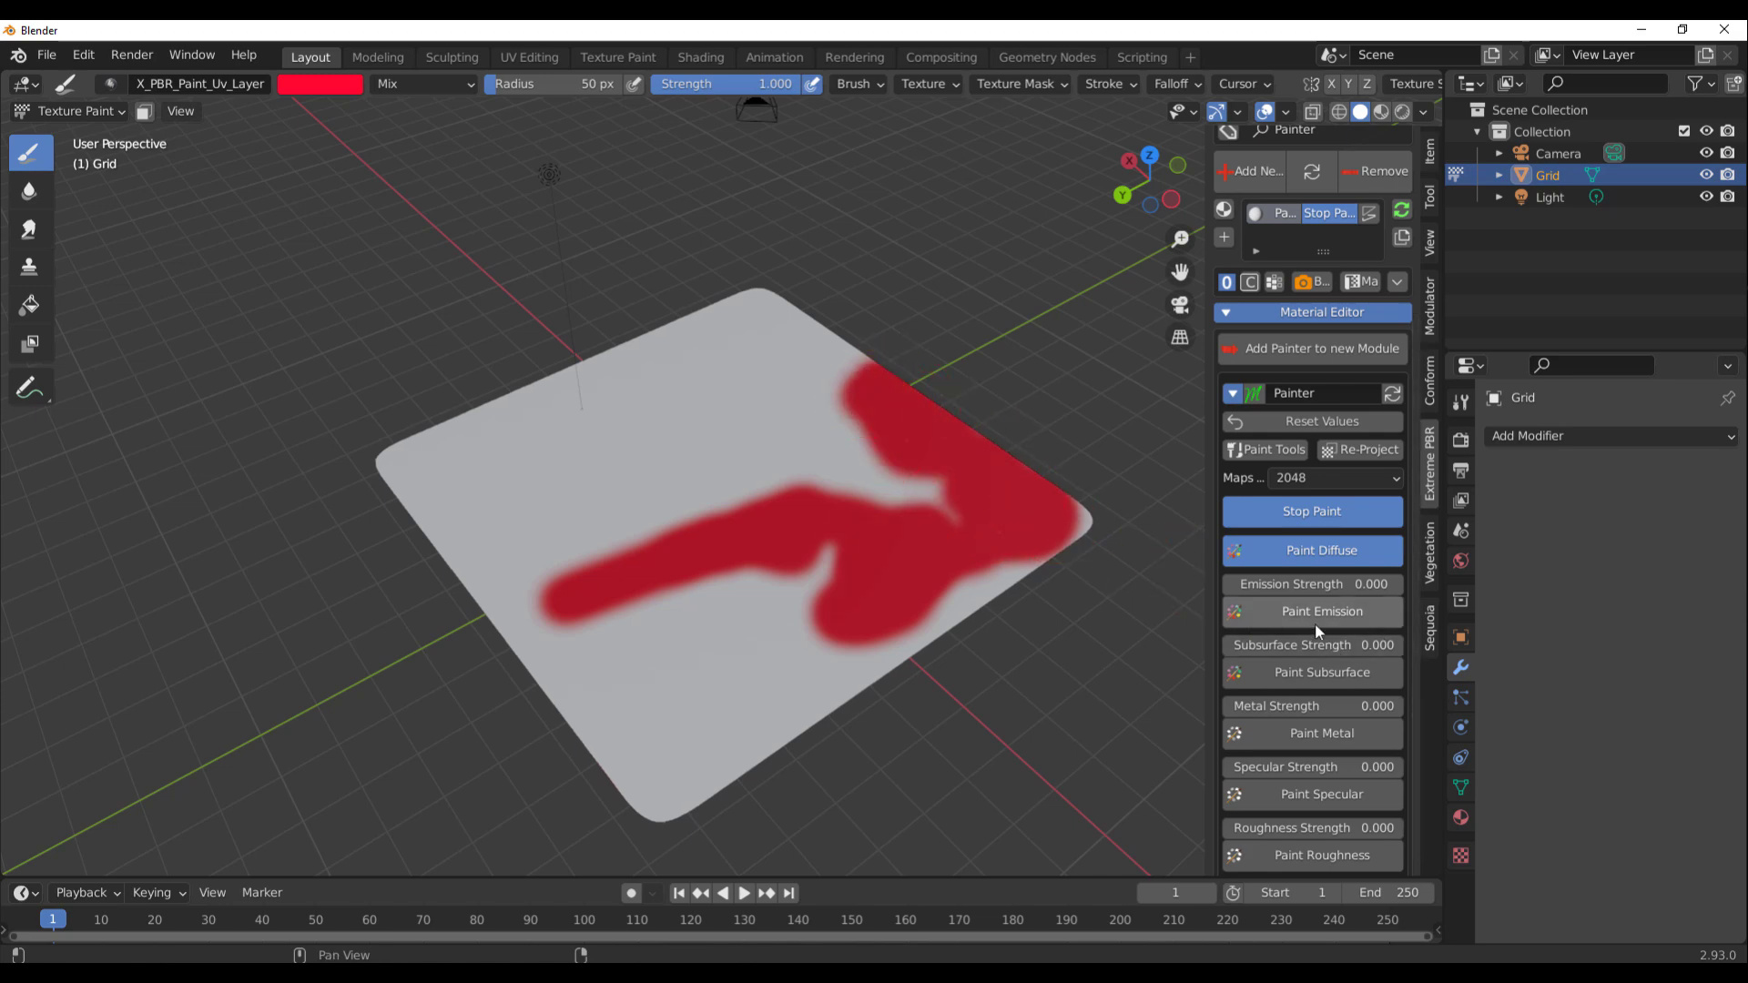
- Set the Painter material's emission strength to 21.1 and display the viewport in rendered shading
left_click_drag(1269, 588, 1393, 588)
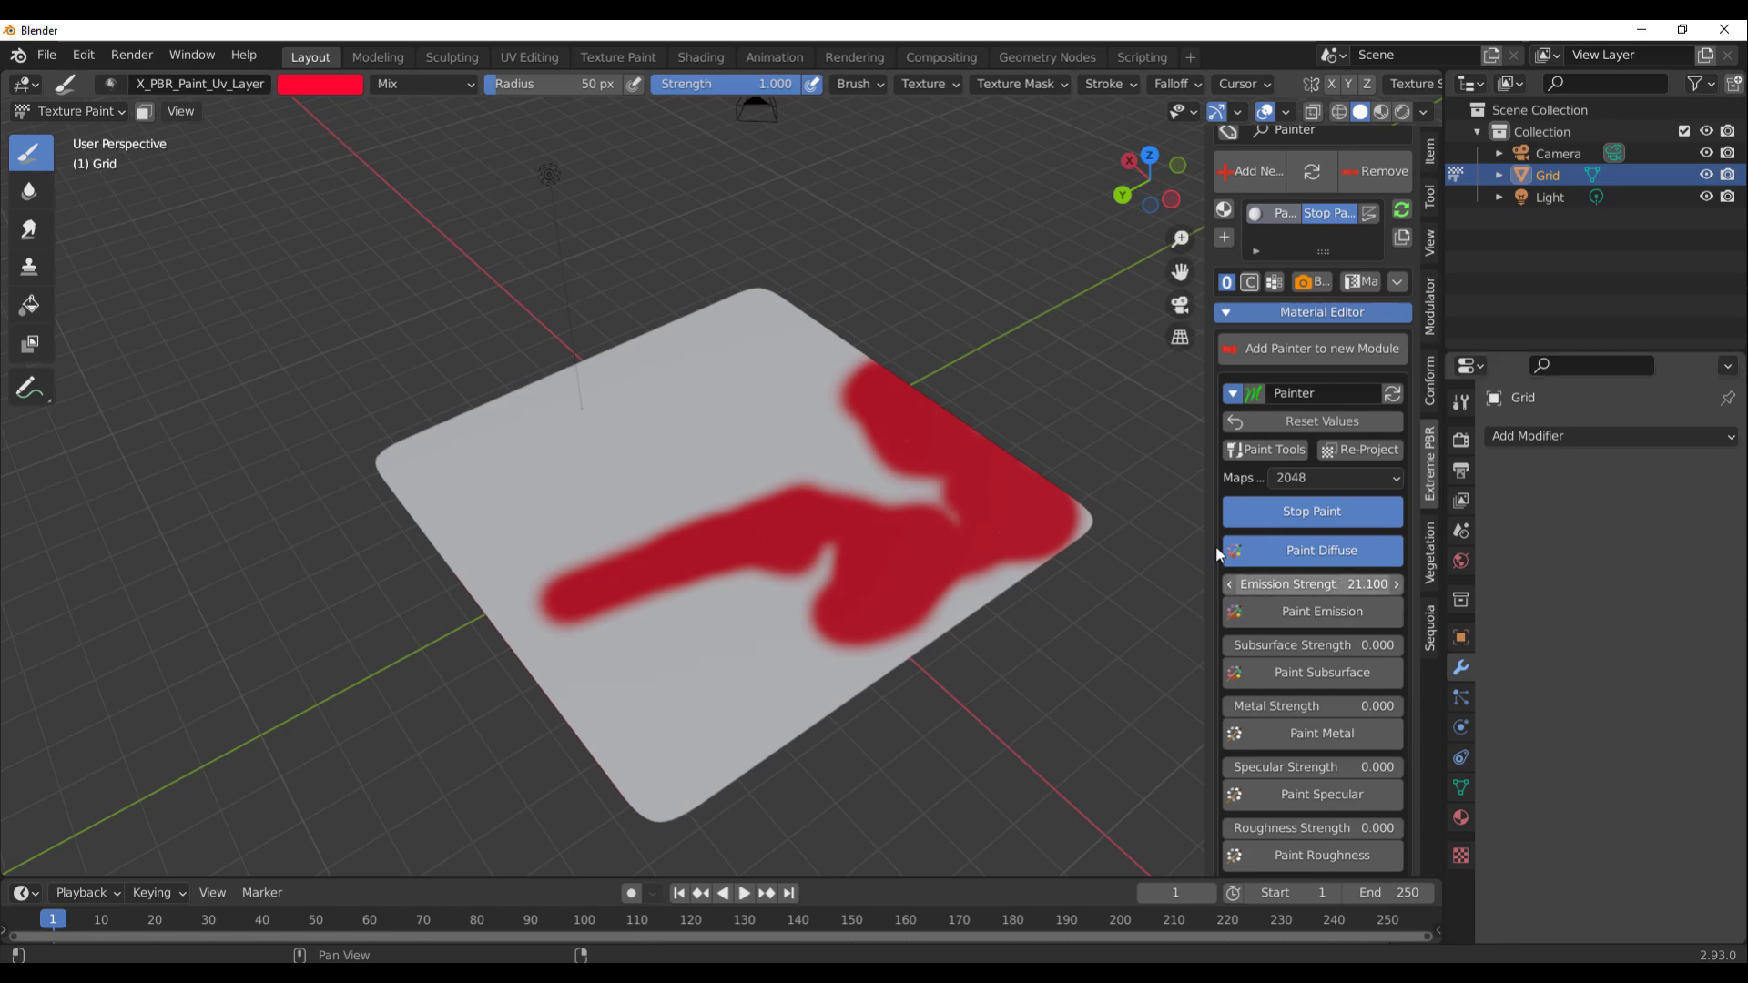
left_click(1401, 114)
mouse_move(780, 414)
middle_mouse_down()
mouse_move(921, 453)
mouse_move(1002, 510)
middle_mouse_up()
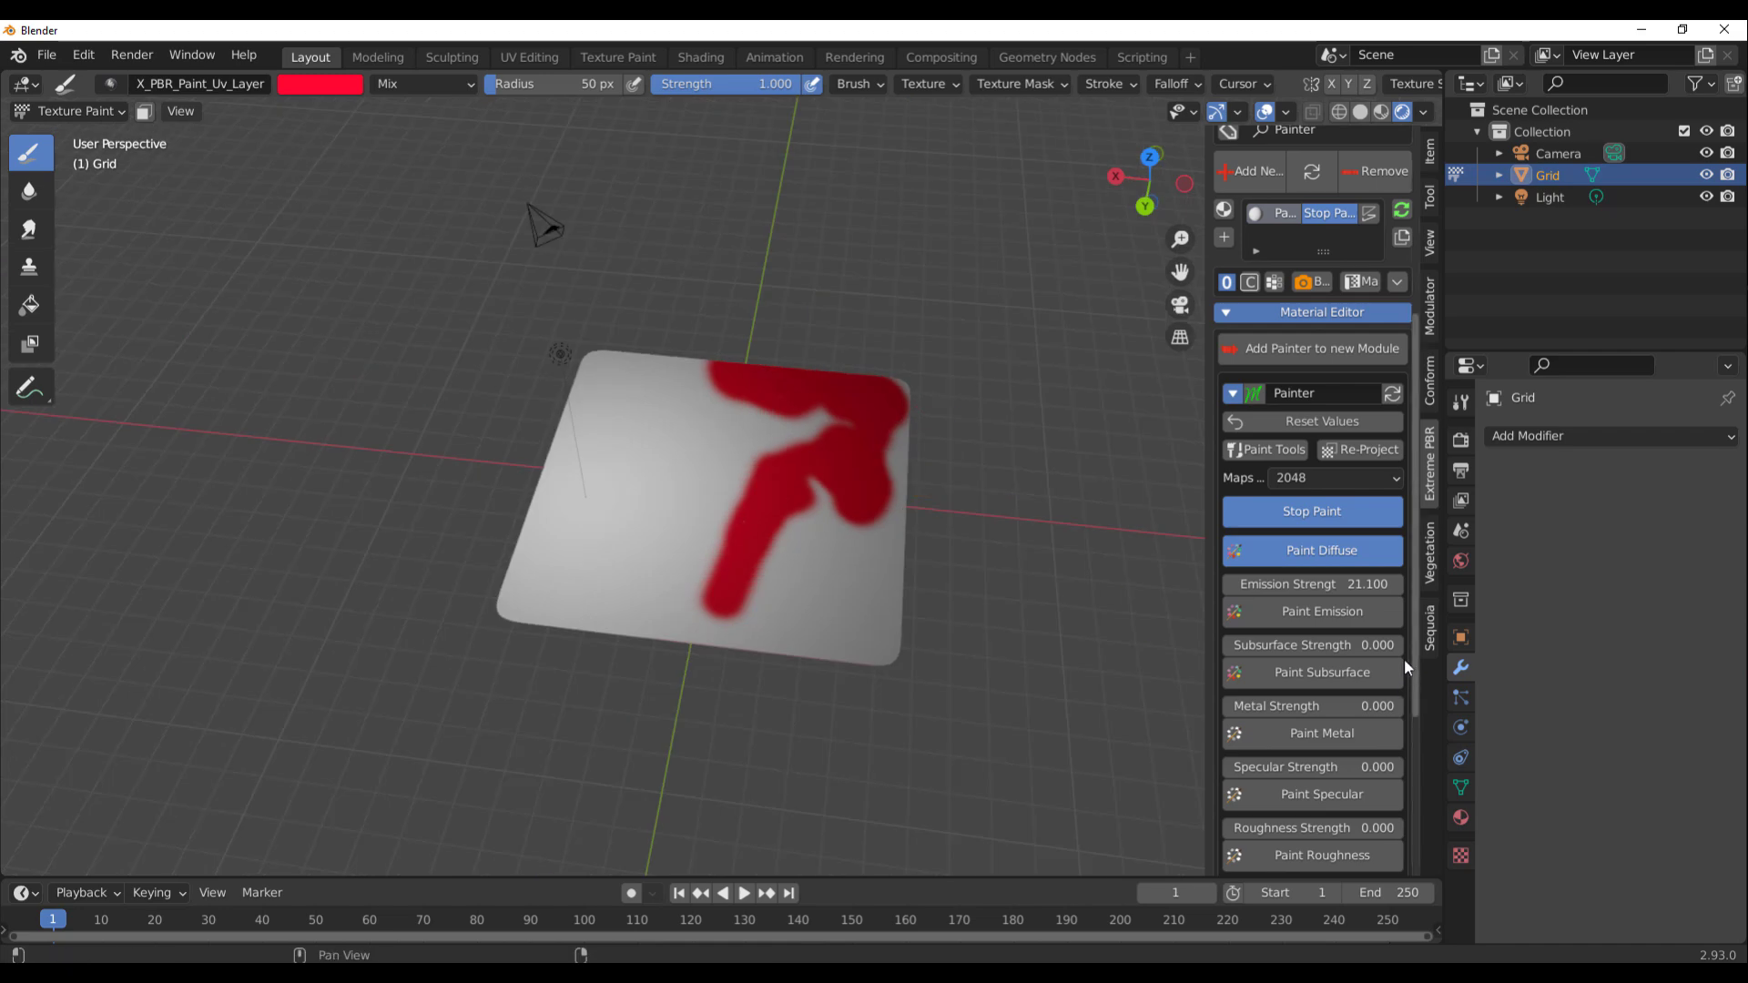
- Start painting the emission channel and brush a bright green patch on the unpainted part of the grid
left_click(1322, 608)
left_click(1241, 696)
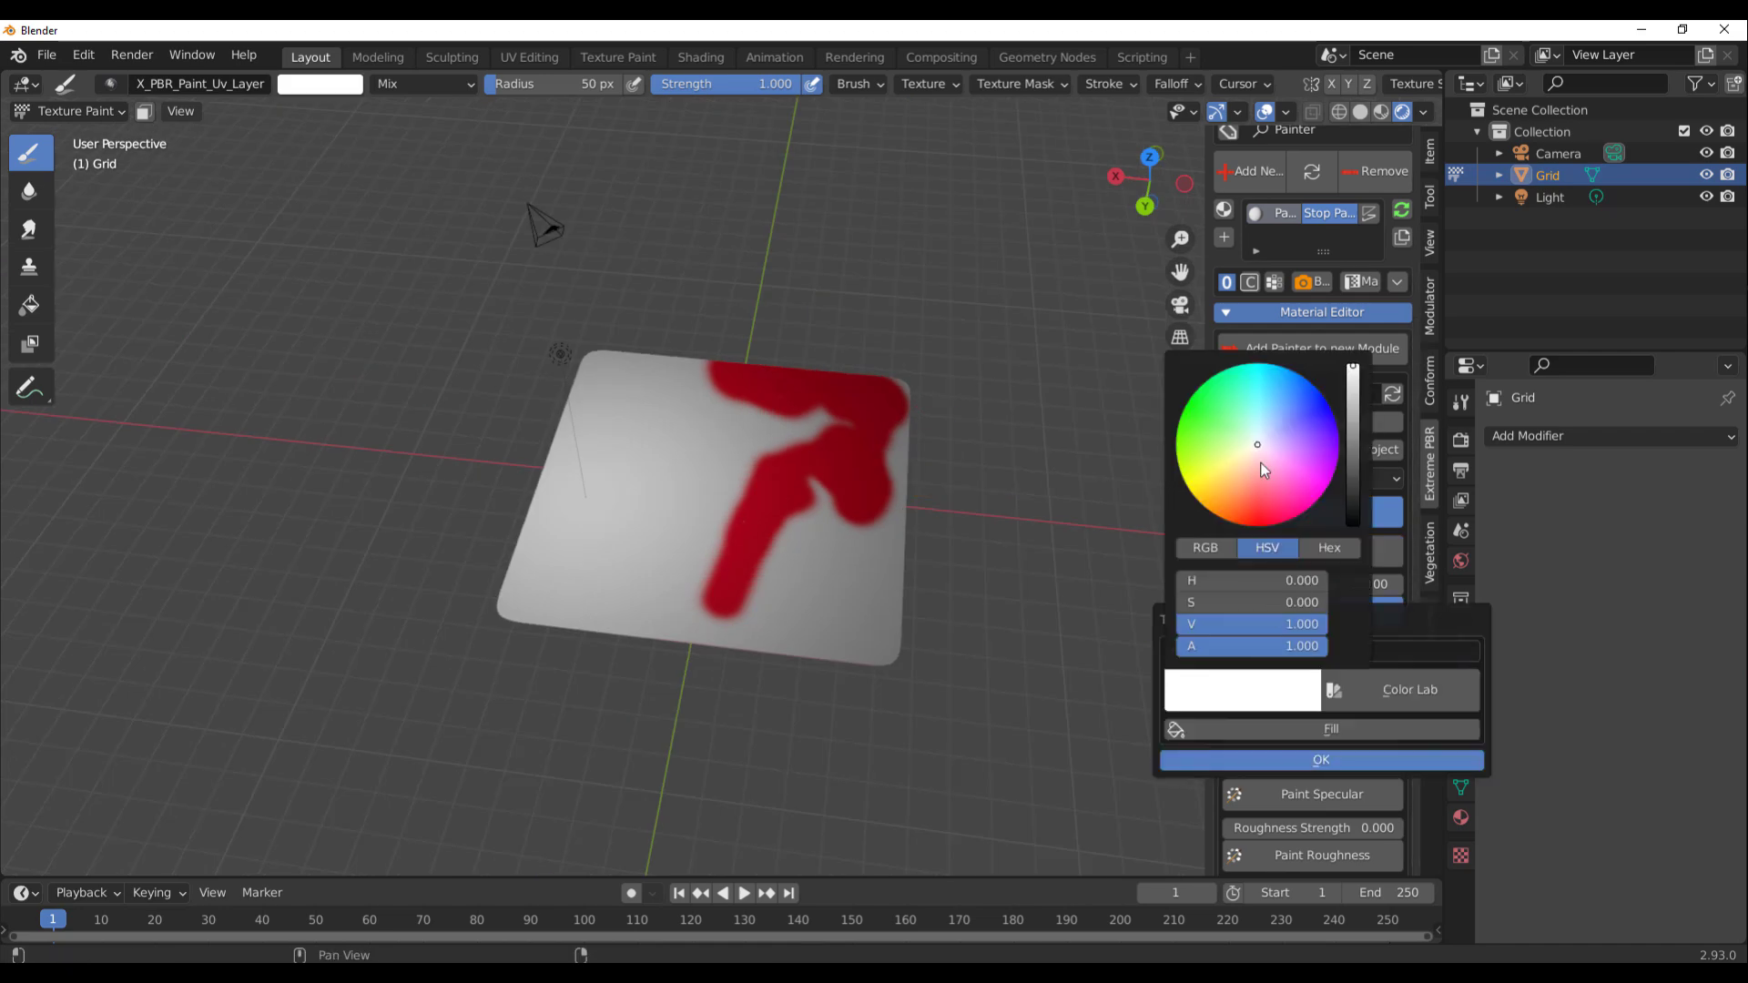
left_click_drag(1257, 449, 1214, 413)
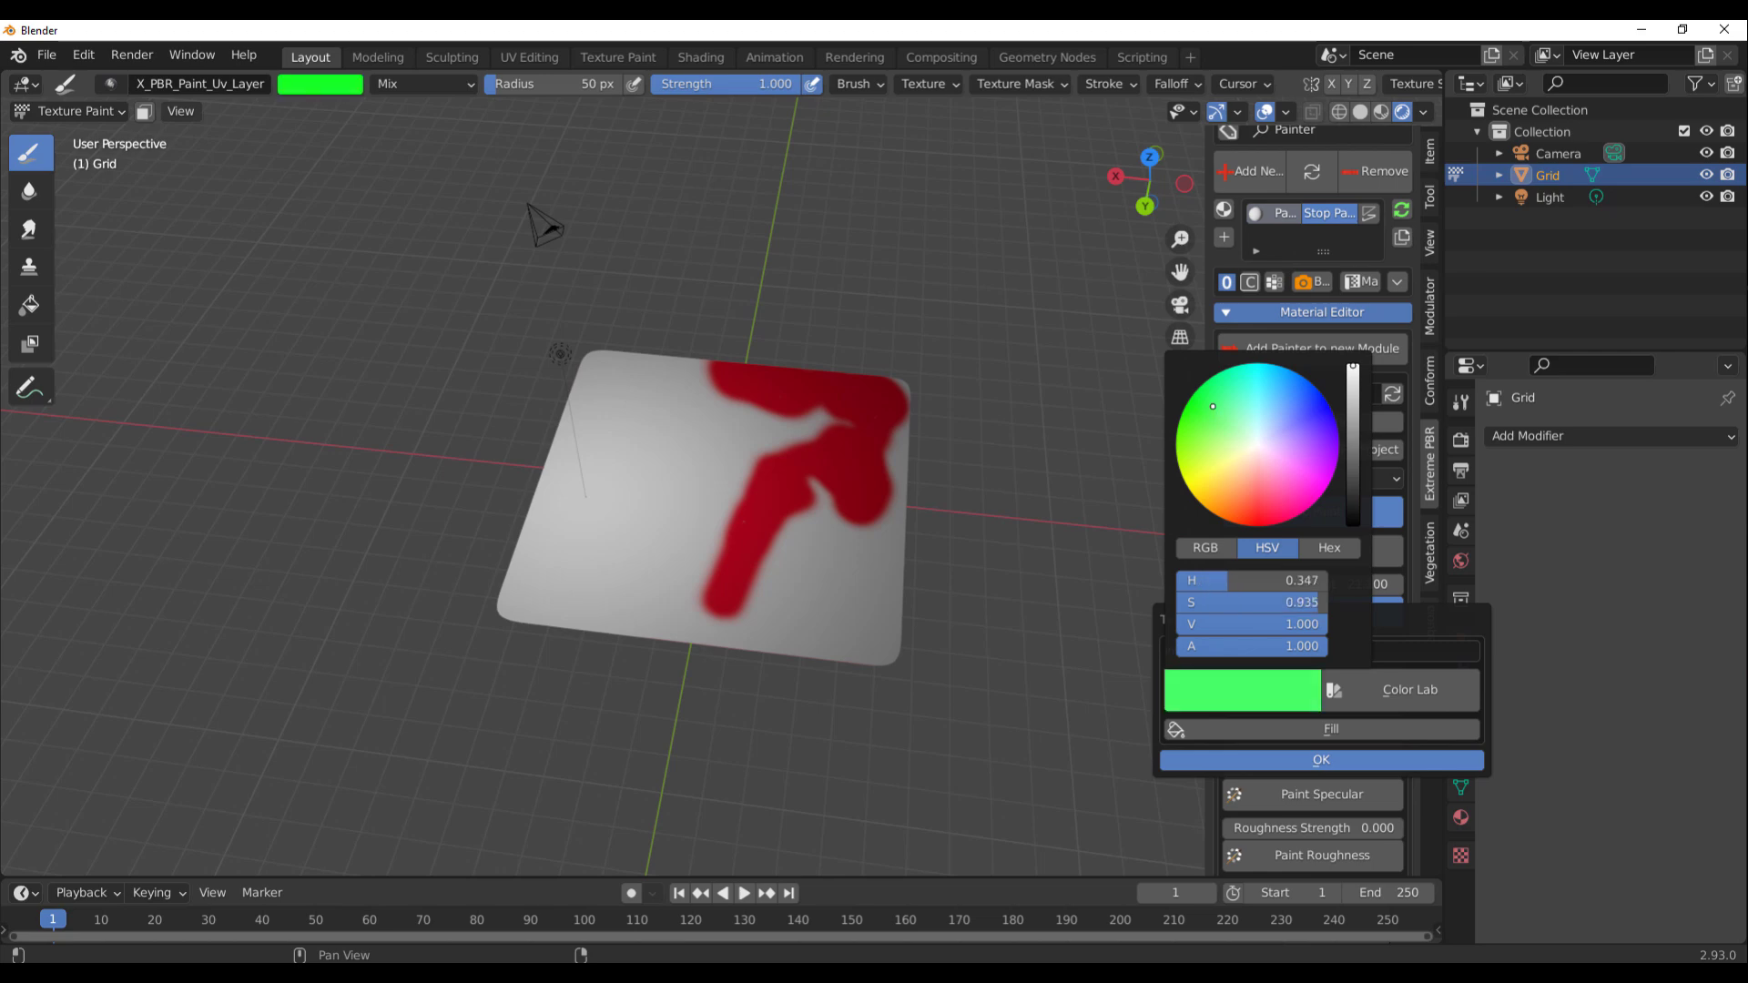
left_click(1321, 759)
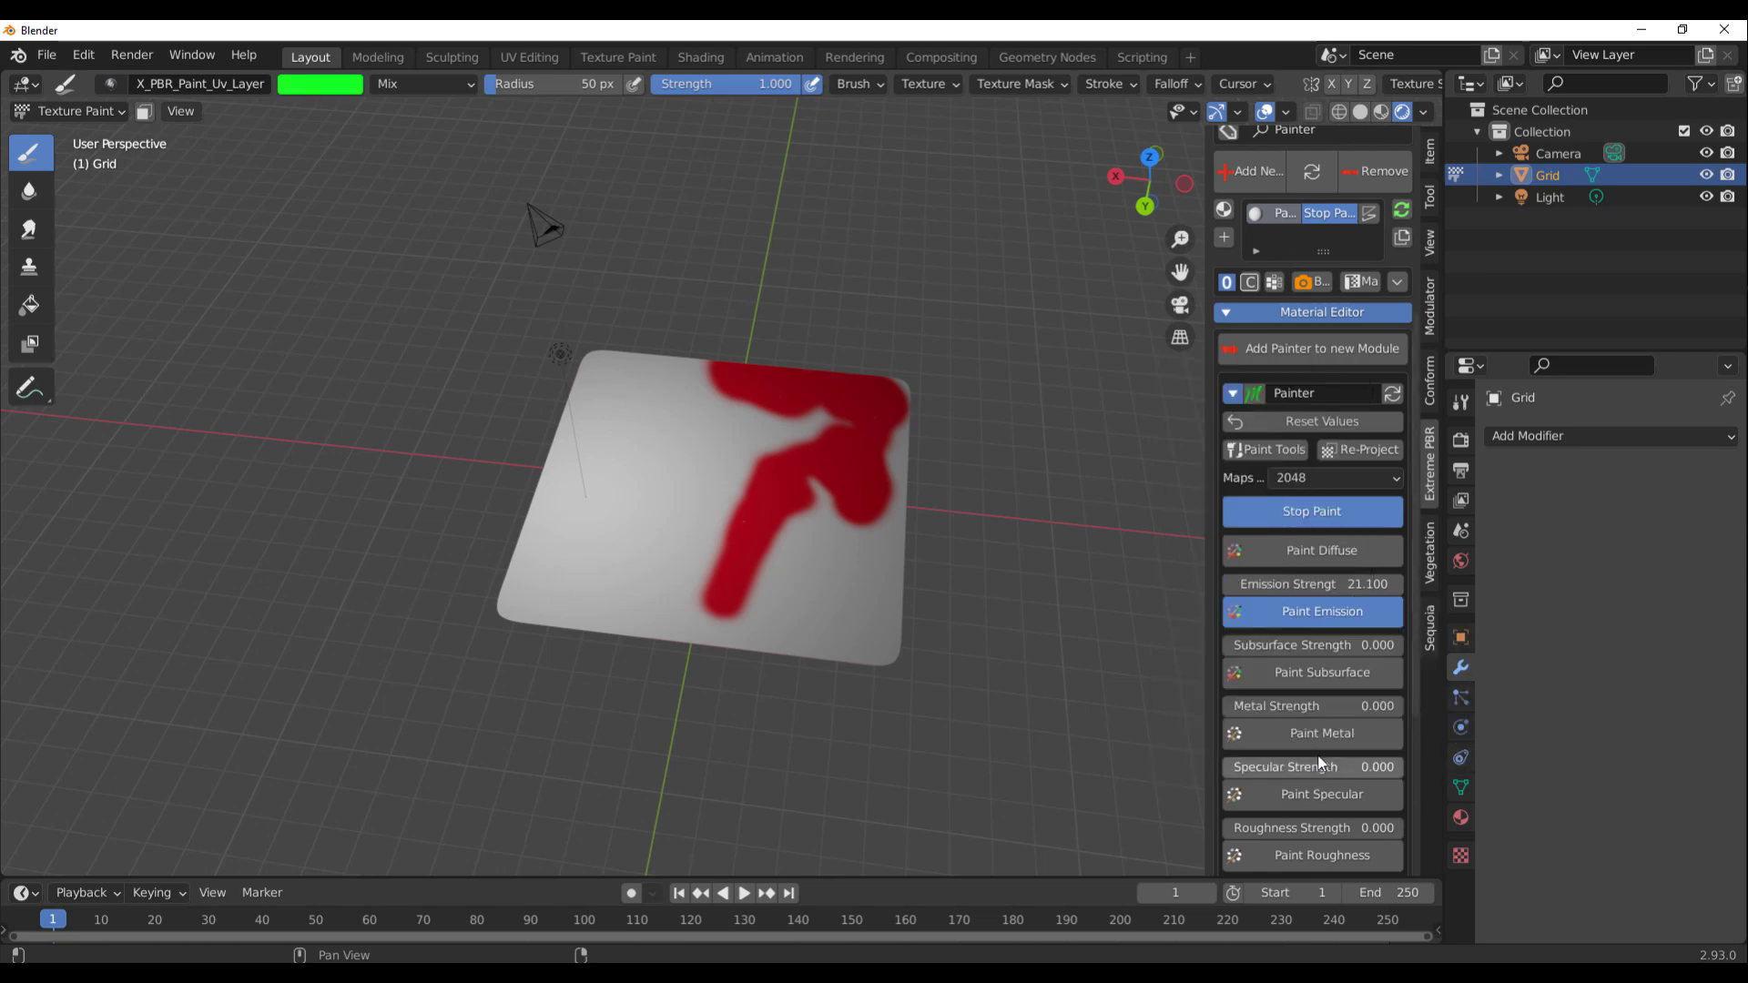
mouse_move(560, 584)
left_mouse_down()
mouse_move(625, 567)
mouse_move(697, 501)
mouse_move(628, 533)
left_mouse_up()
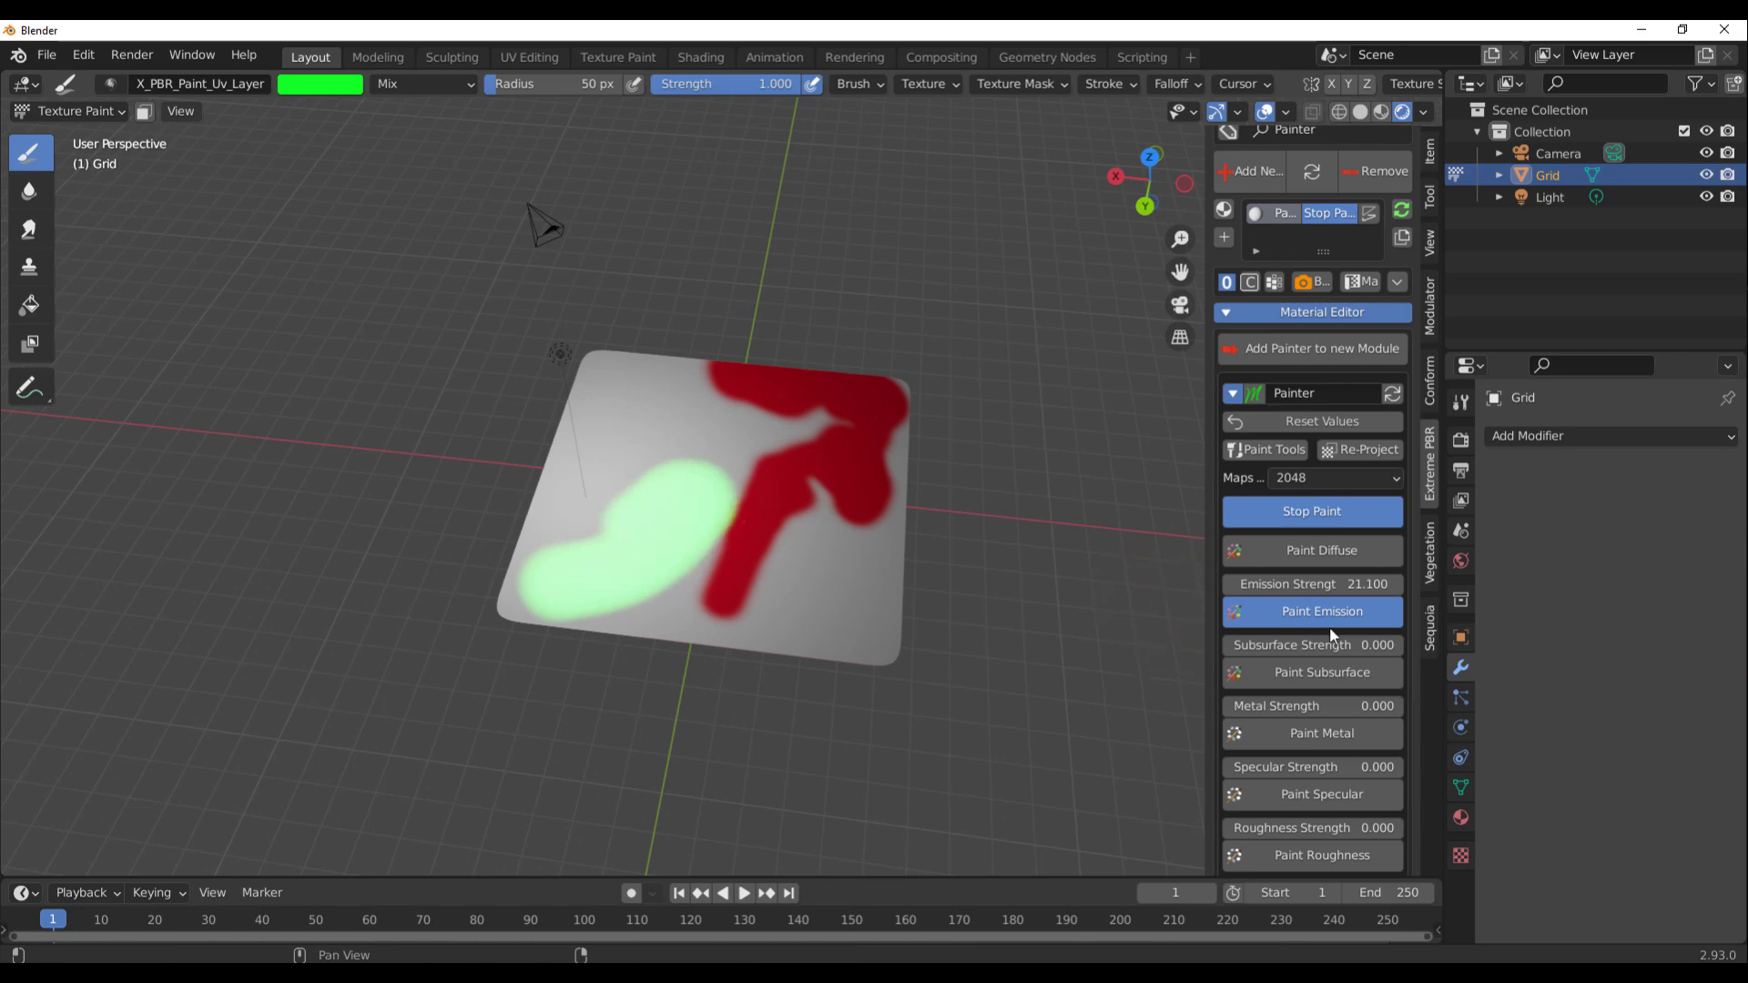
- Enable Bloom in the Eevee render settings and inspect the green emission glow from several angles
middle_click_drag(664, 566, 820, 547)
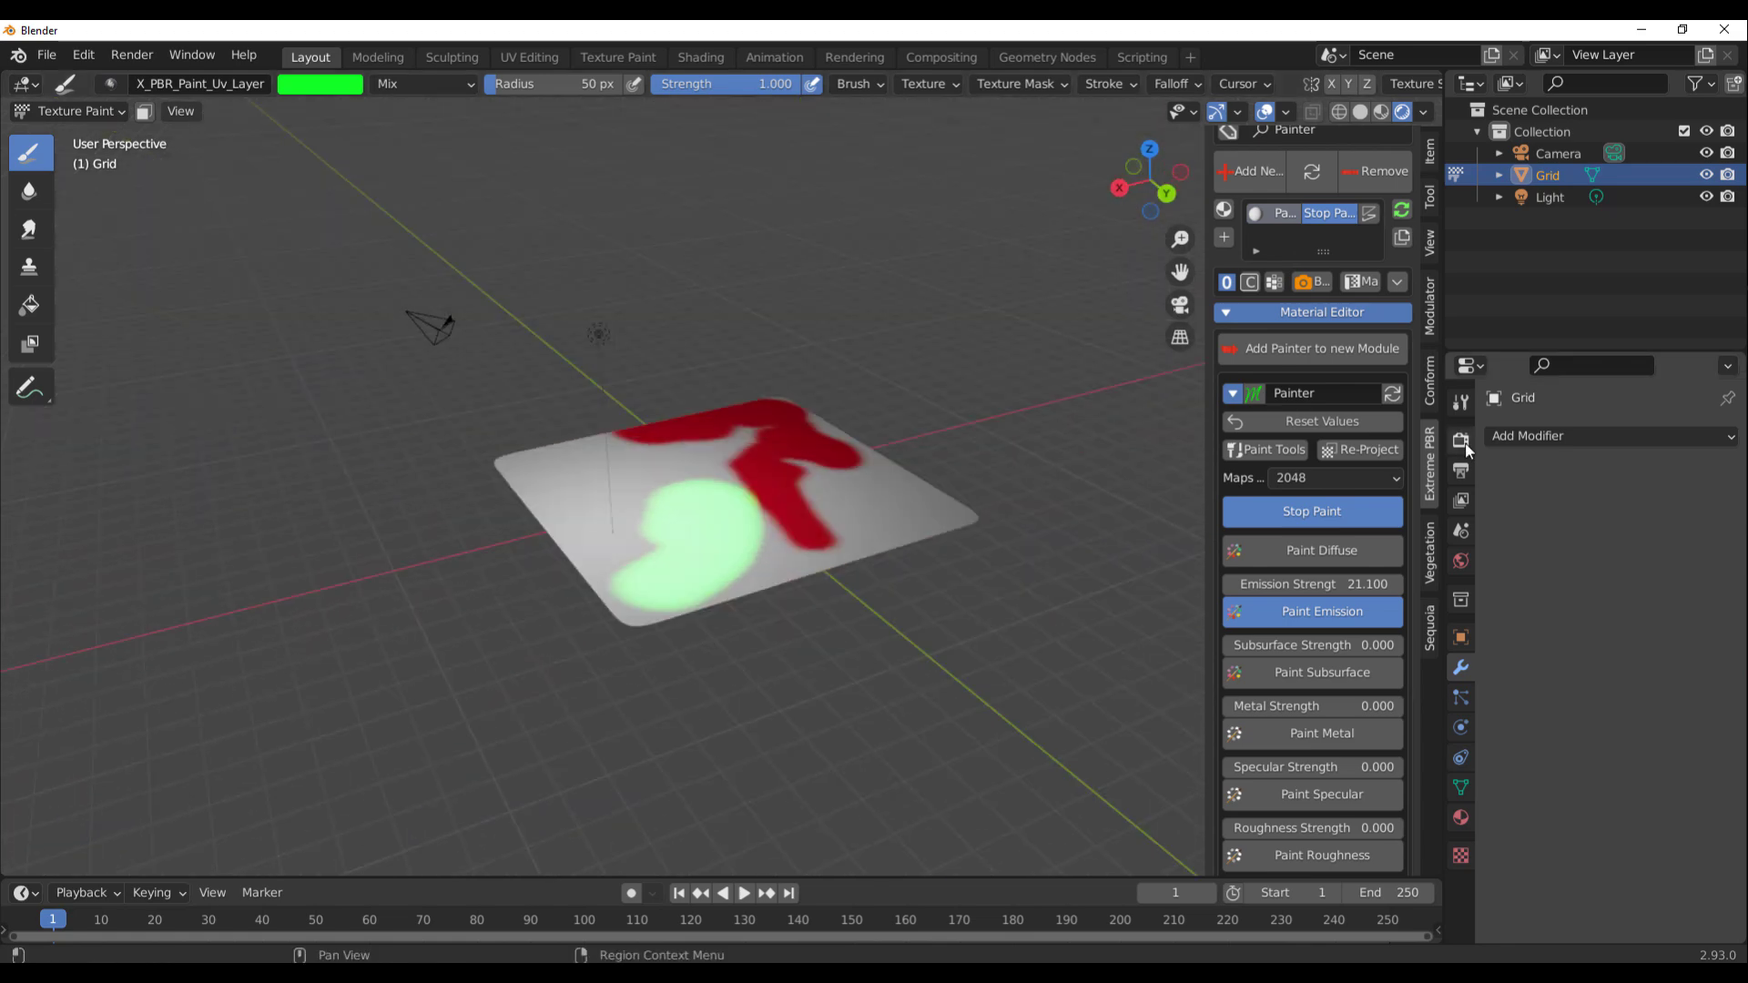
left_click(1459, 442)
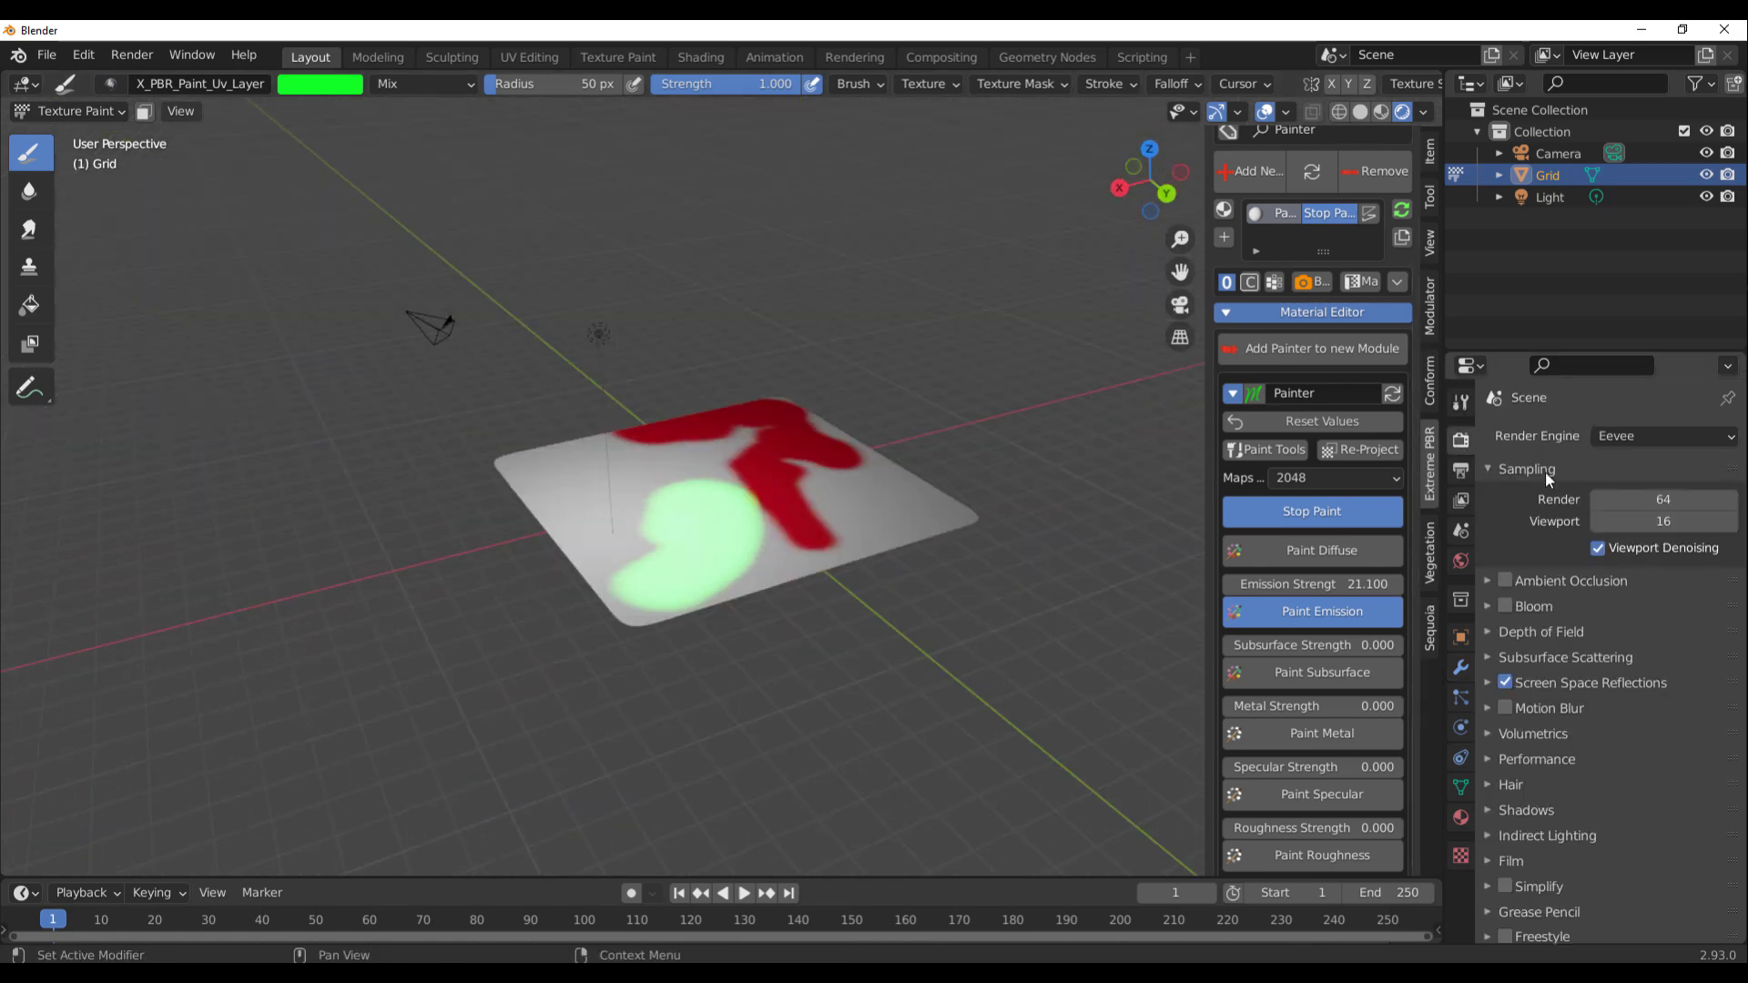
left_click(1505, 605)
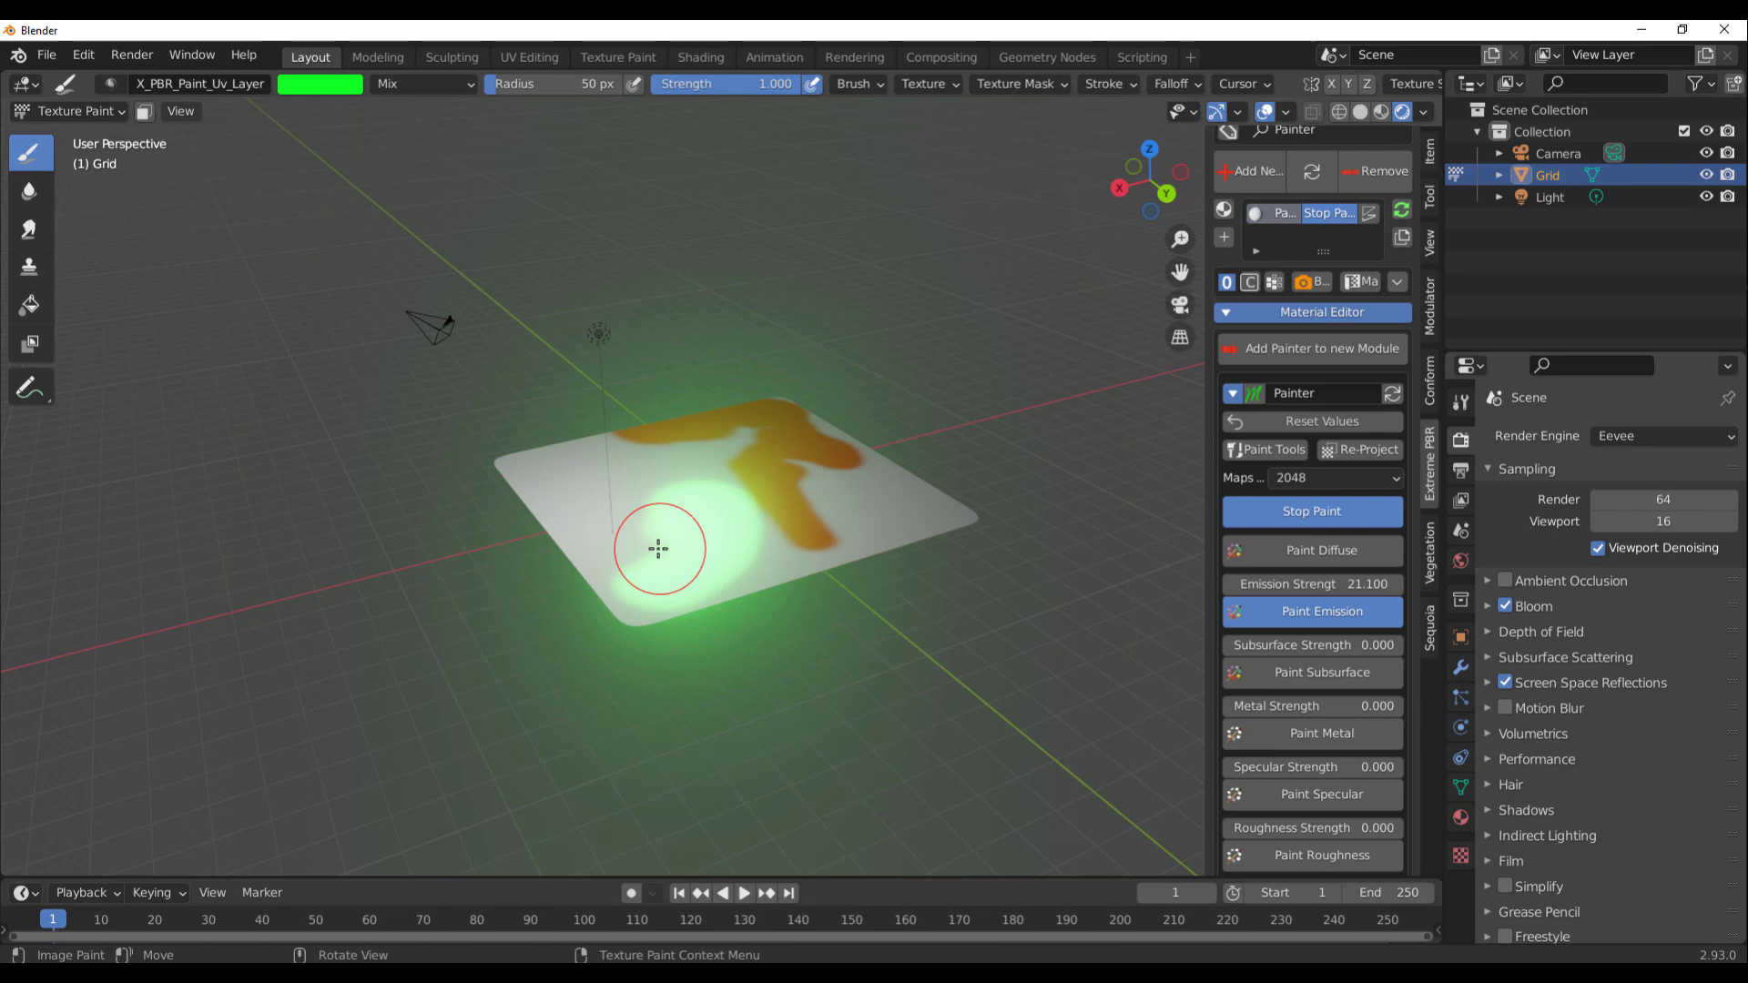
mouse_move(656, 546)
middle_mouse_down()
mouse_move(613, 488)
mouse_move(701, 410)
mouse_move(558, 577)
mouse_move(866, 546)
middle_mouse_up()
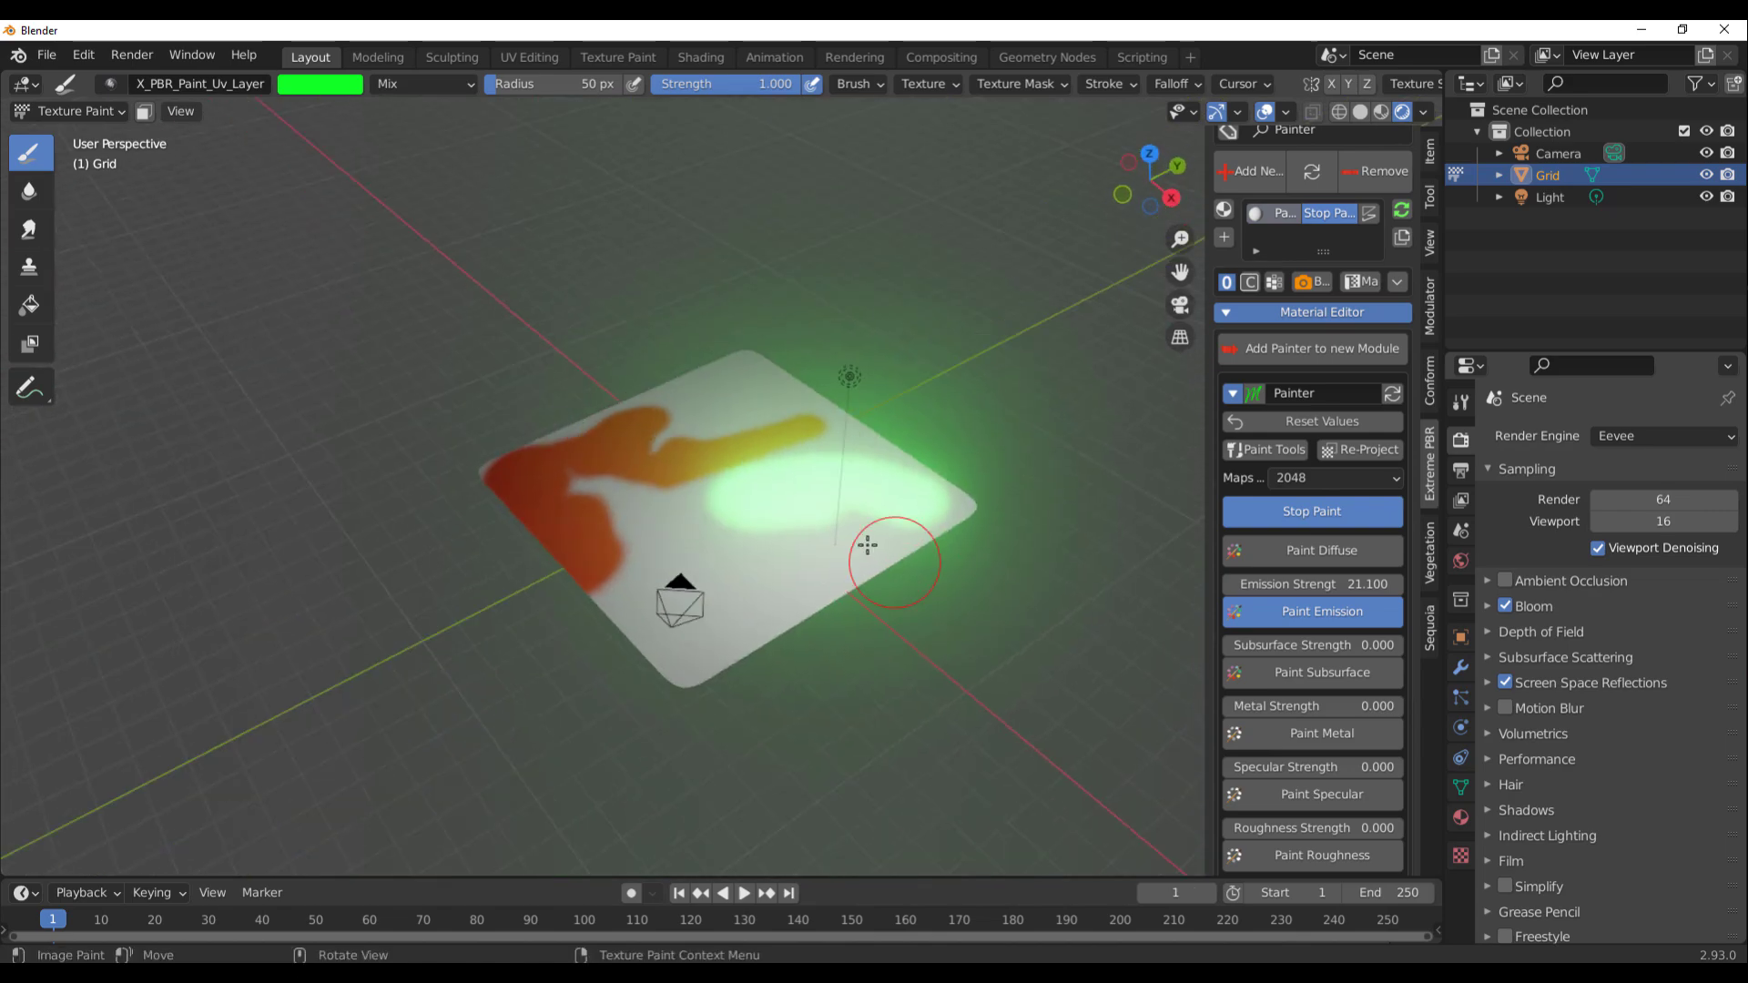
scroll(811, 512, "up", 5)
scroll(813, 513, "down", 4)
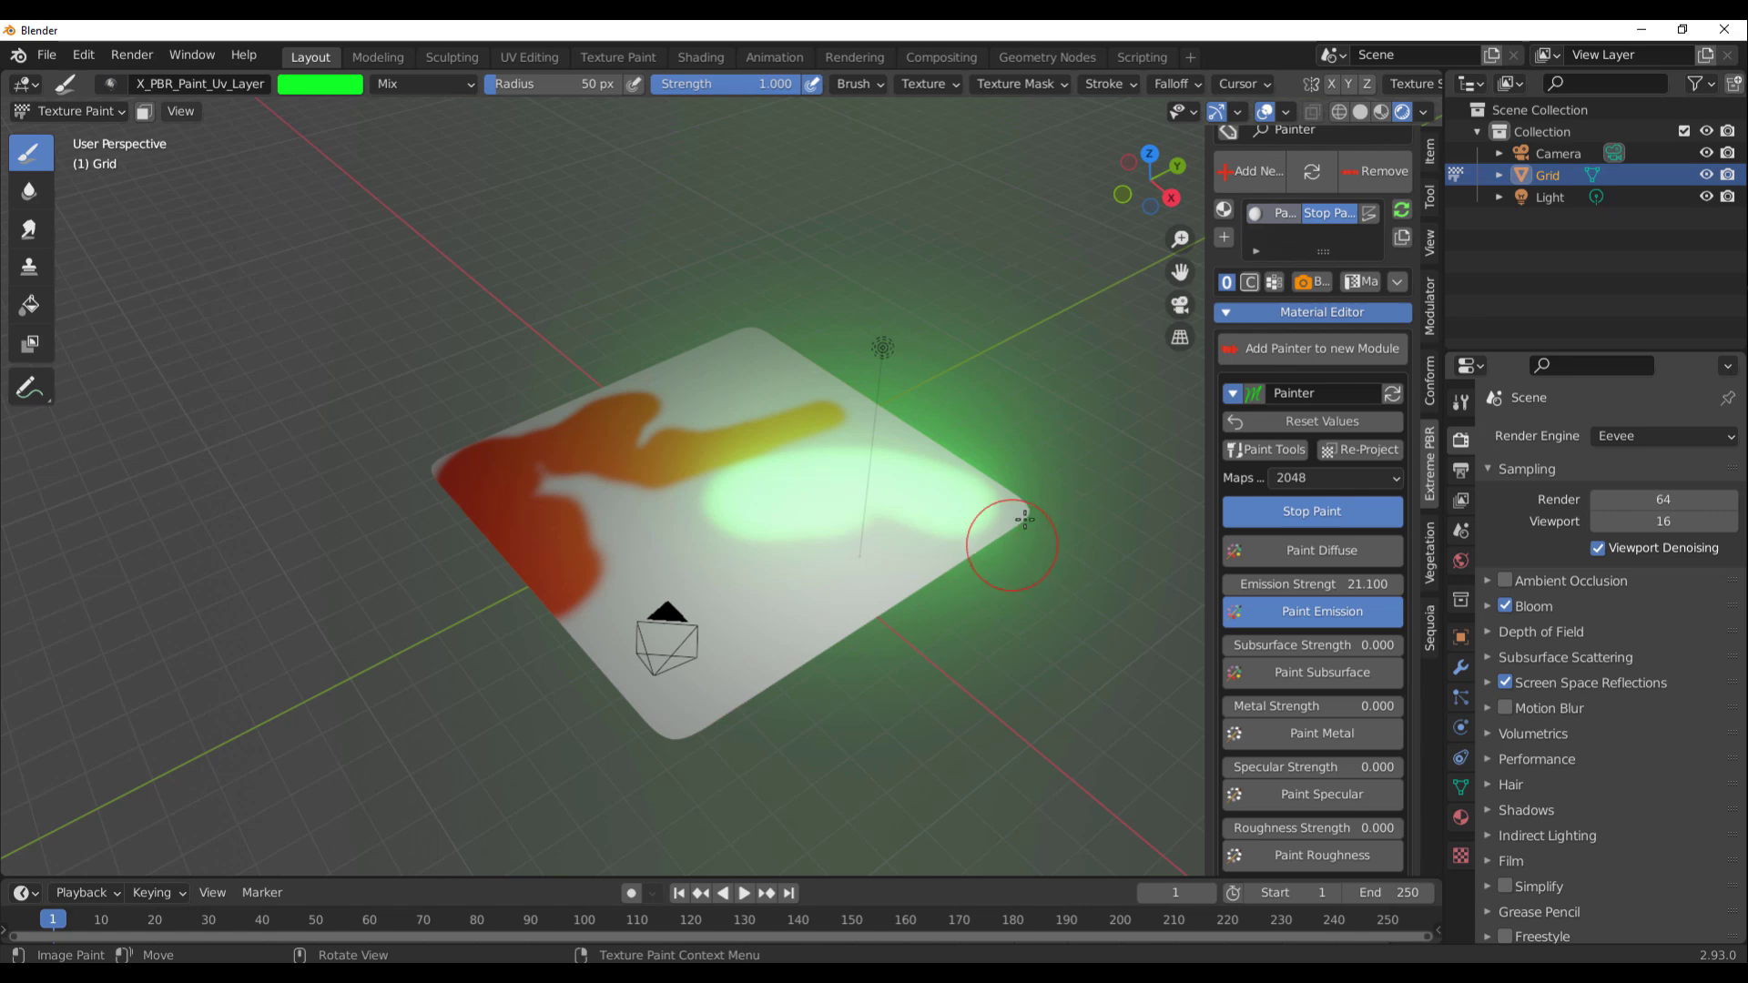
- Remove the Painter material from the grid and widen the Extreme PBR Nexus sidebar
scroll(1323, 473, "up", 6)
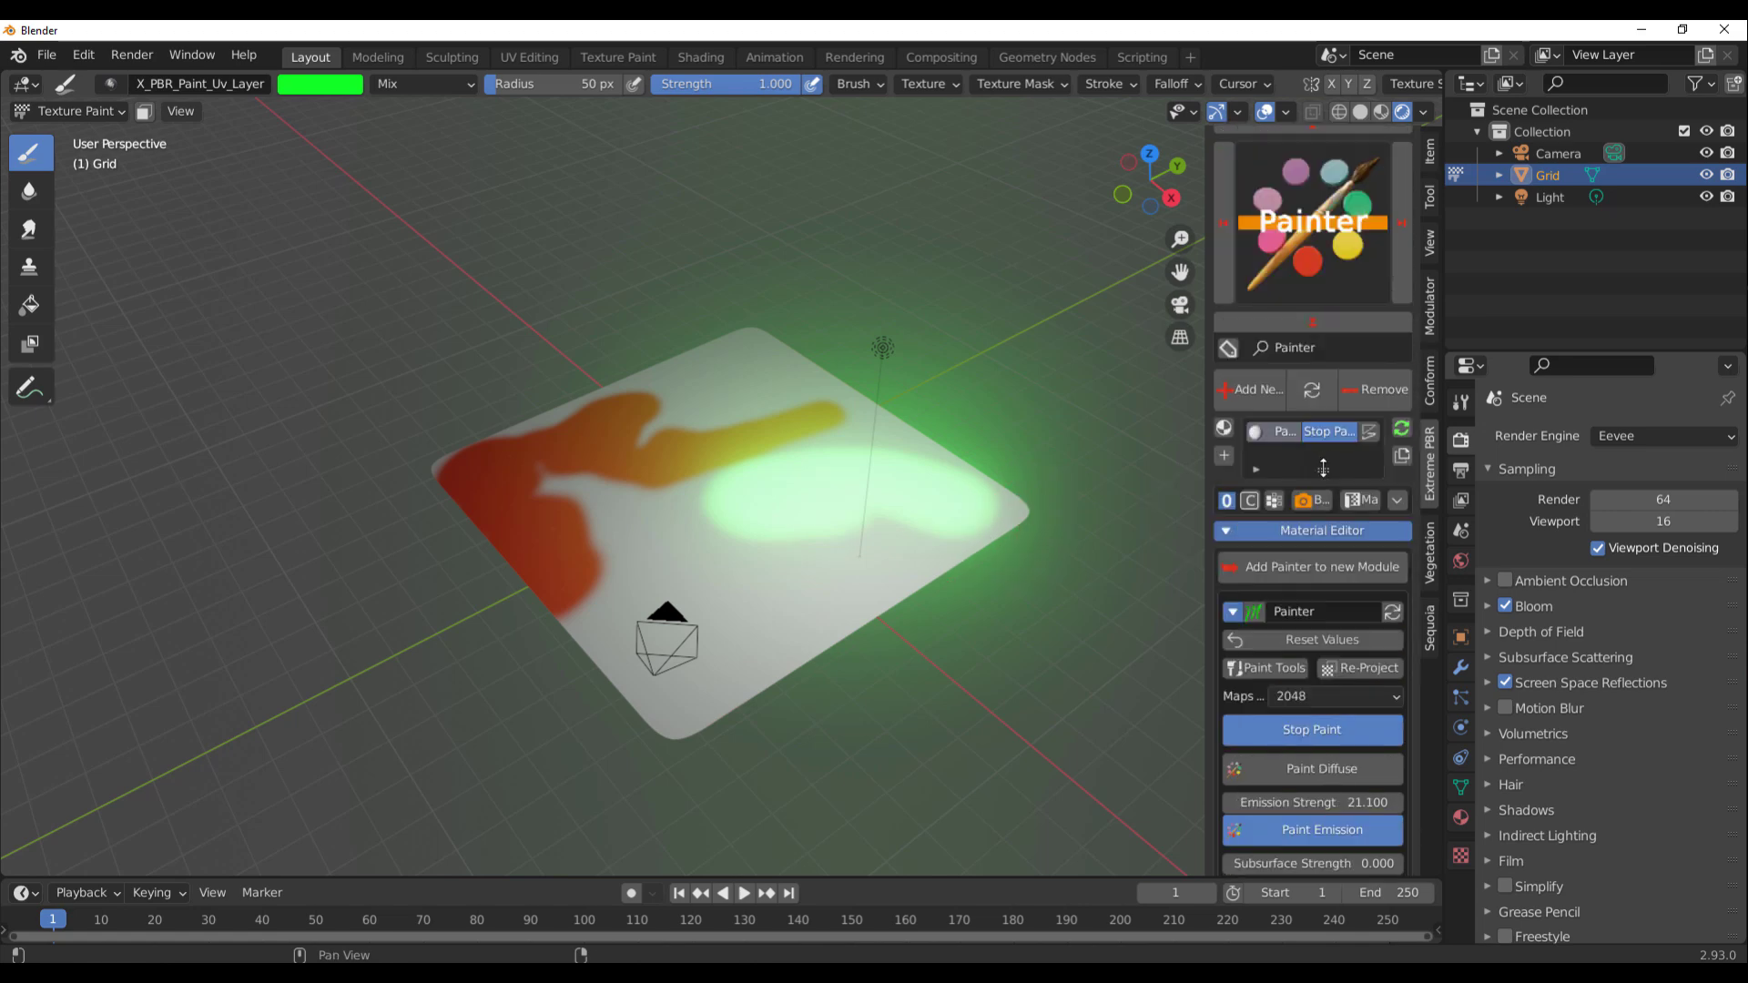
left_click(1365, 393)
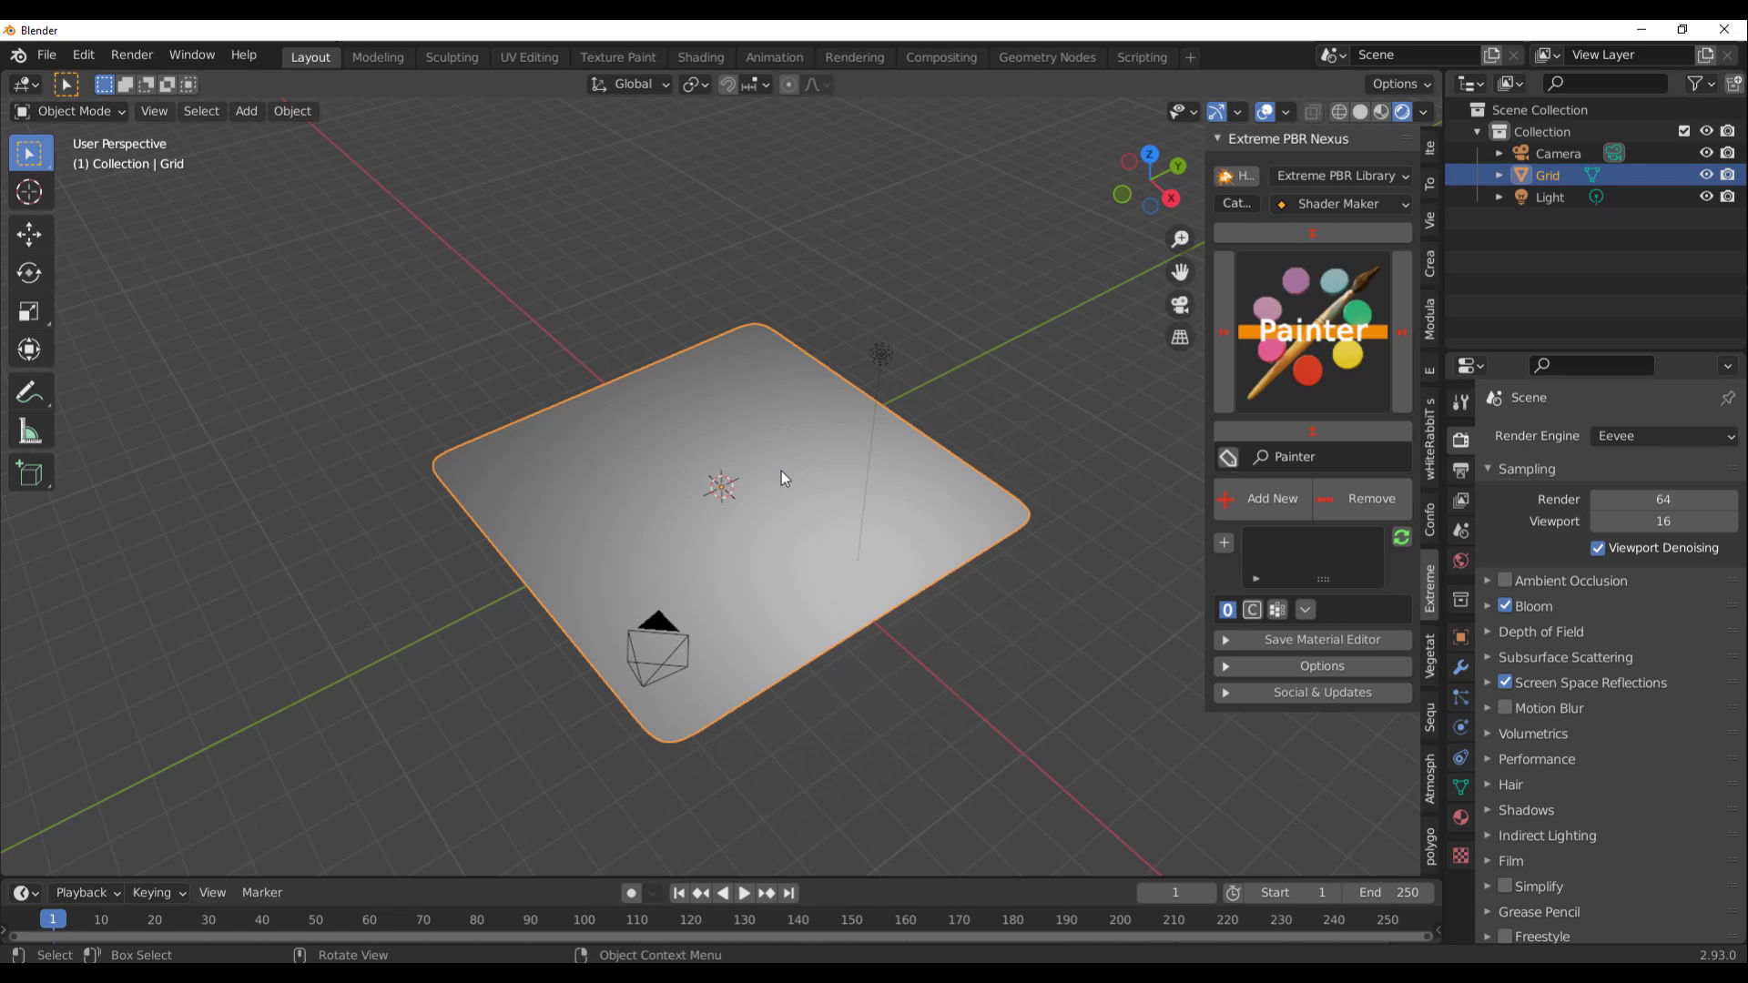
left_click_drag(1202, 290, 1059, 298)
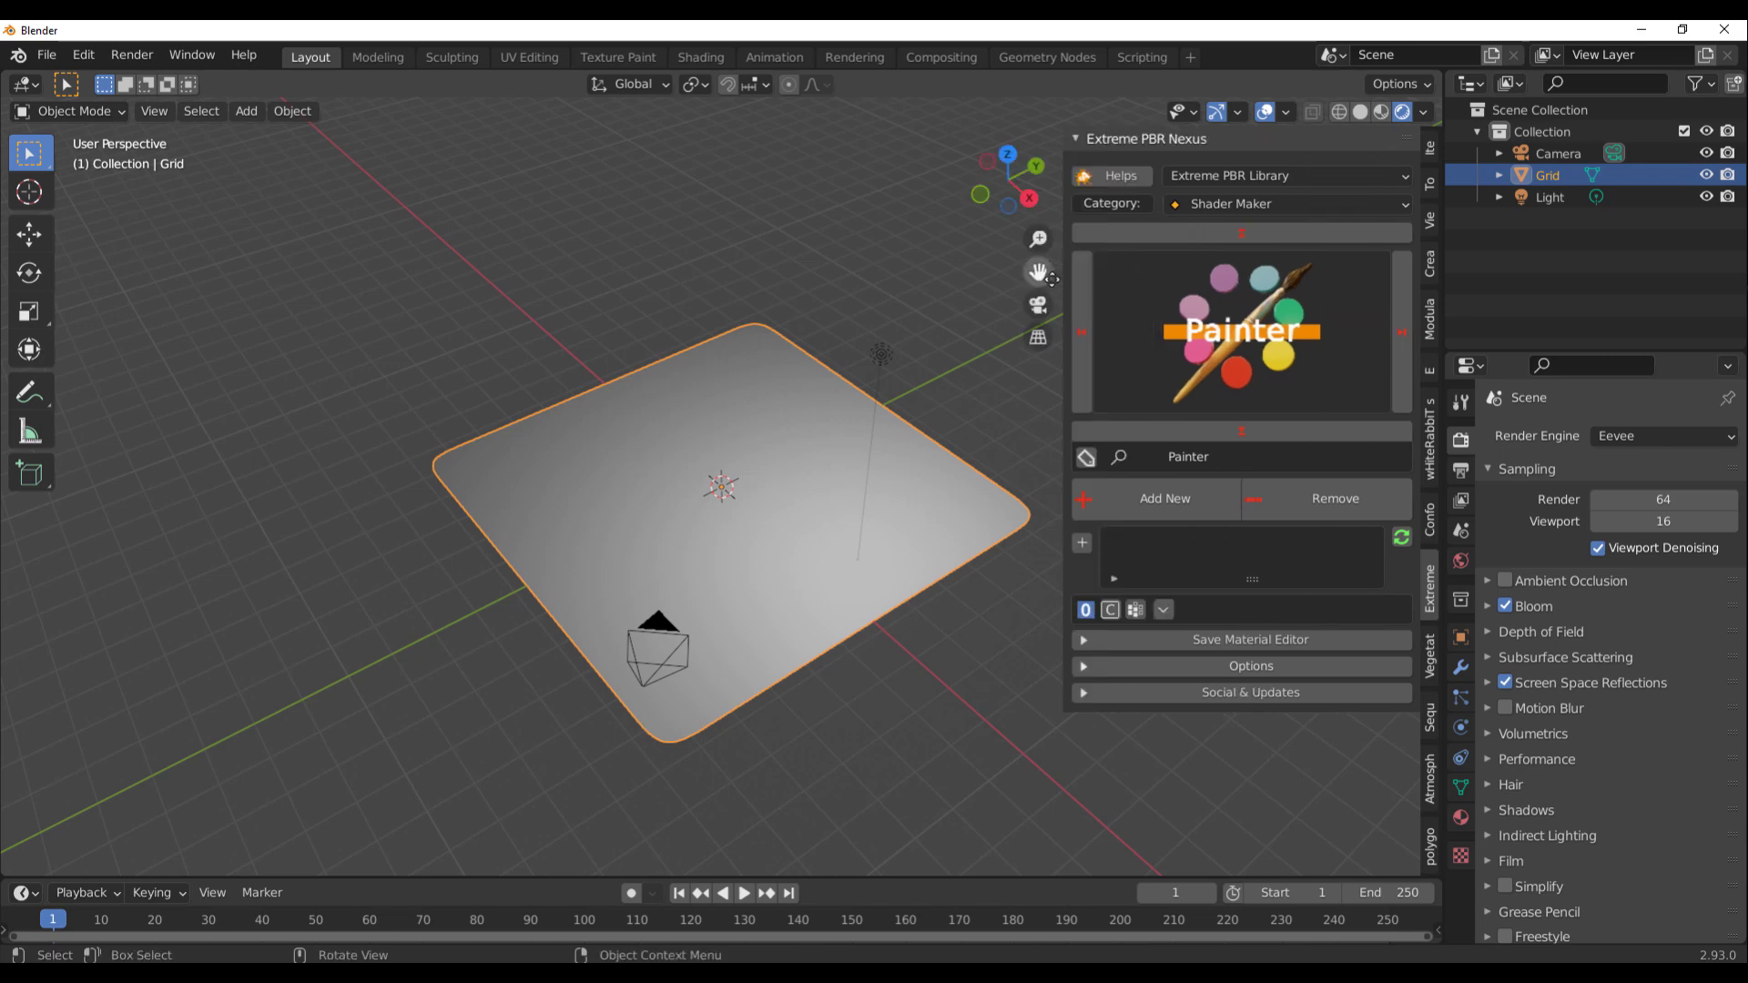
- Switch the Extreme PBR library's material category to Bricks - Classic
left_click(1182, 204)
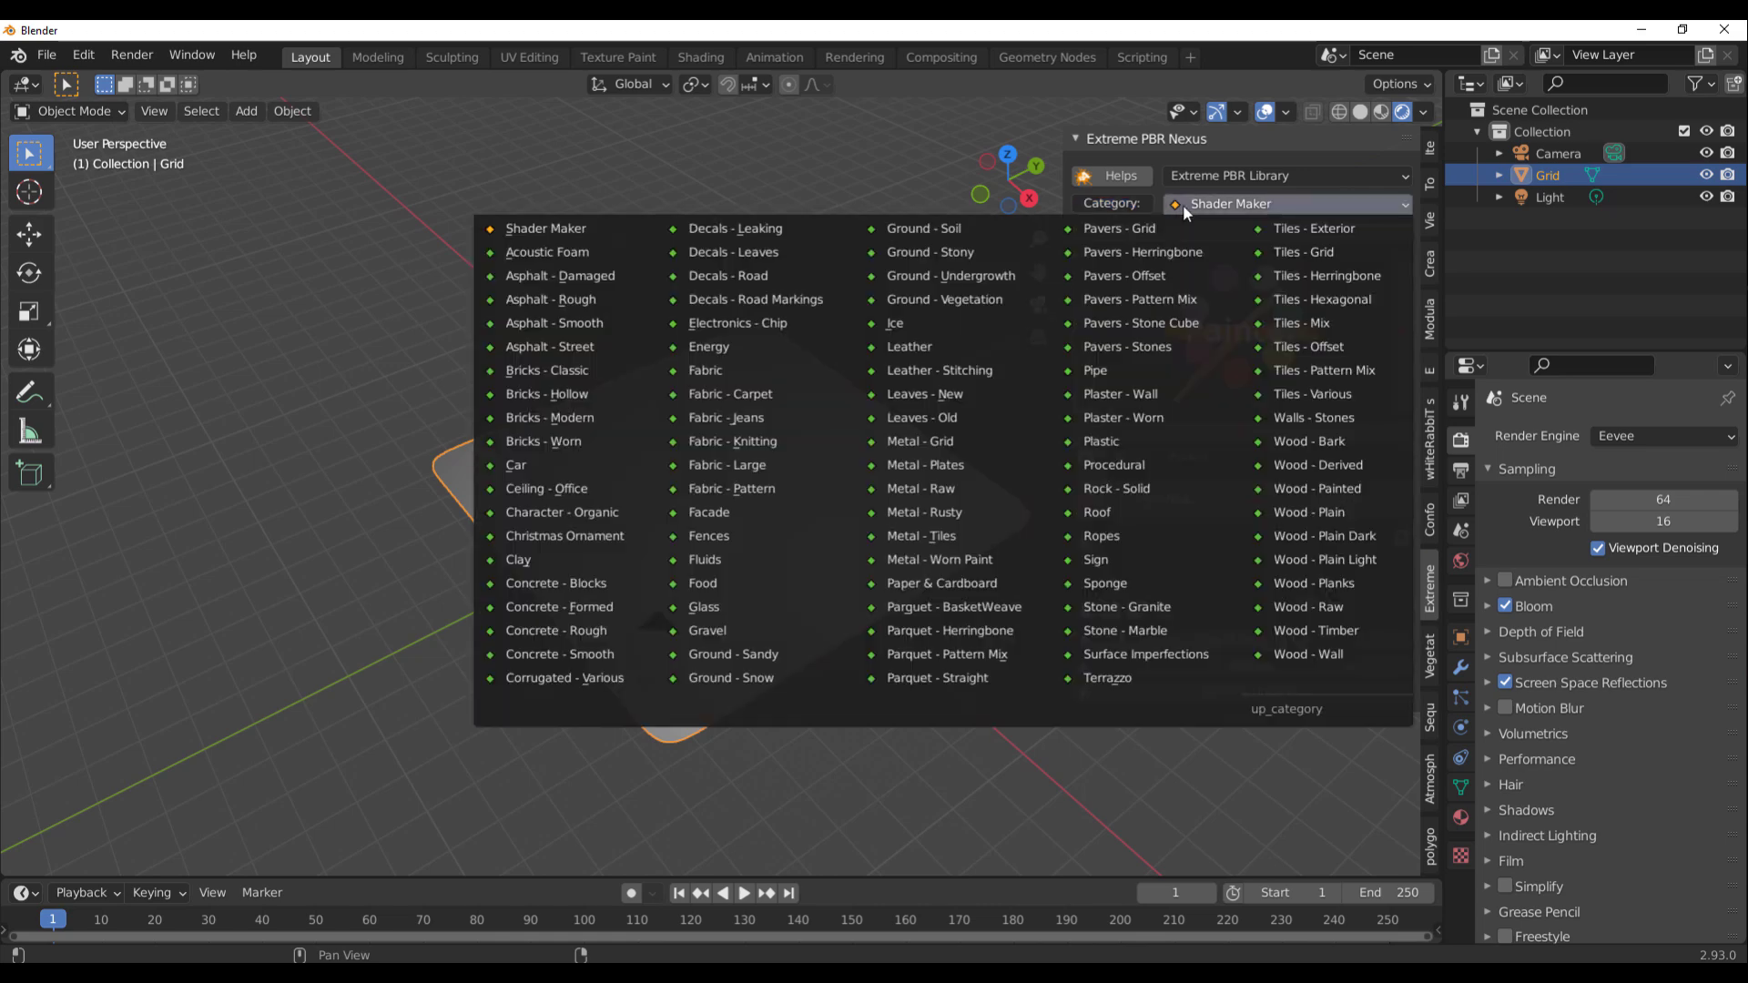
left_click(1138, 210)
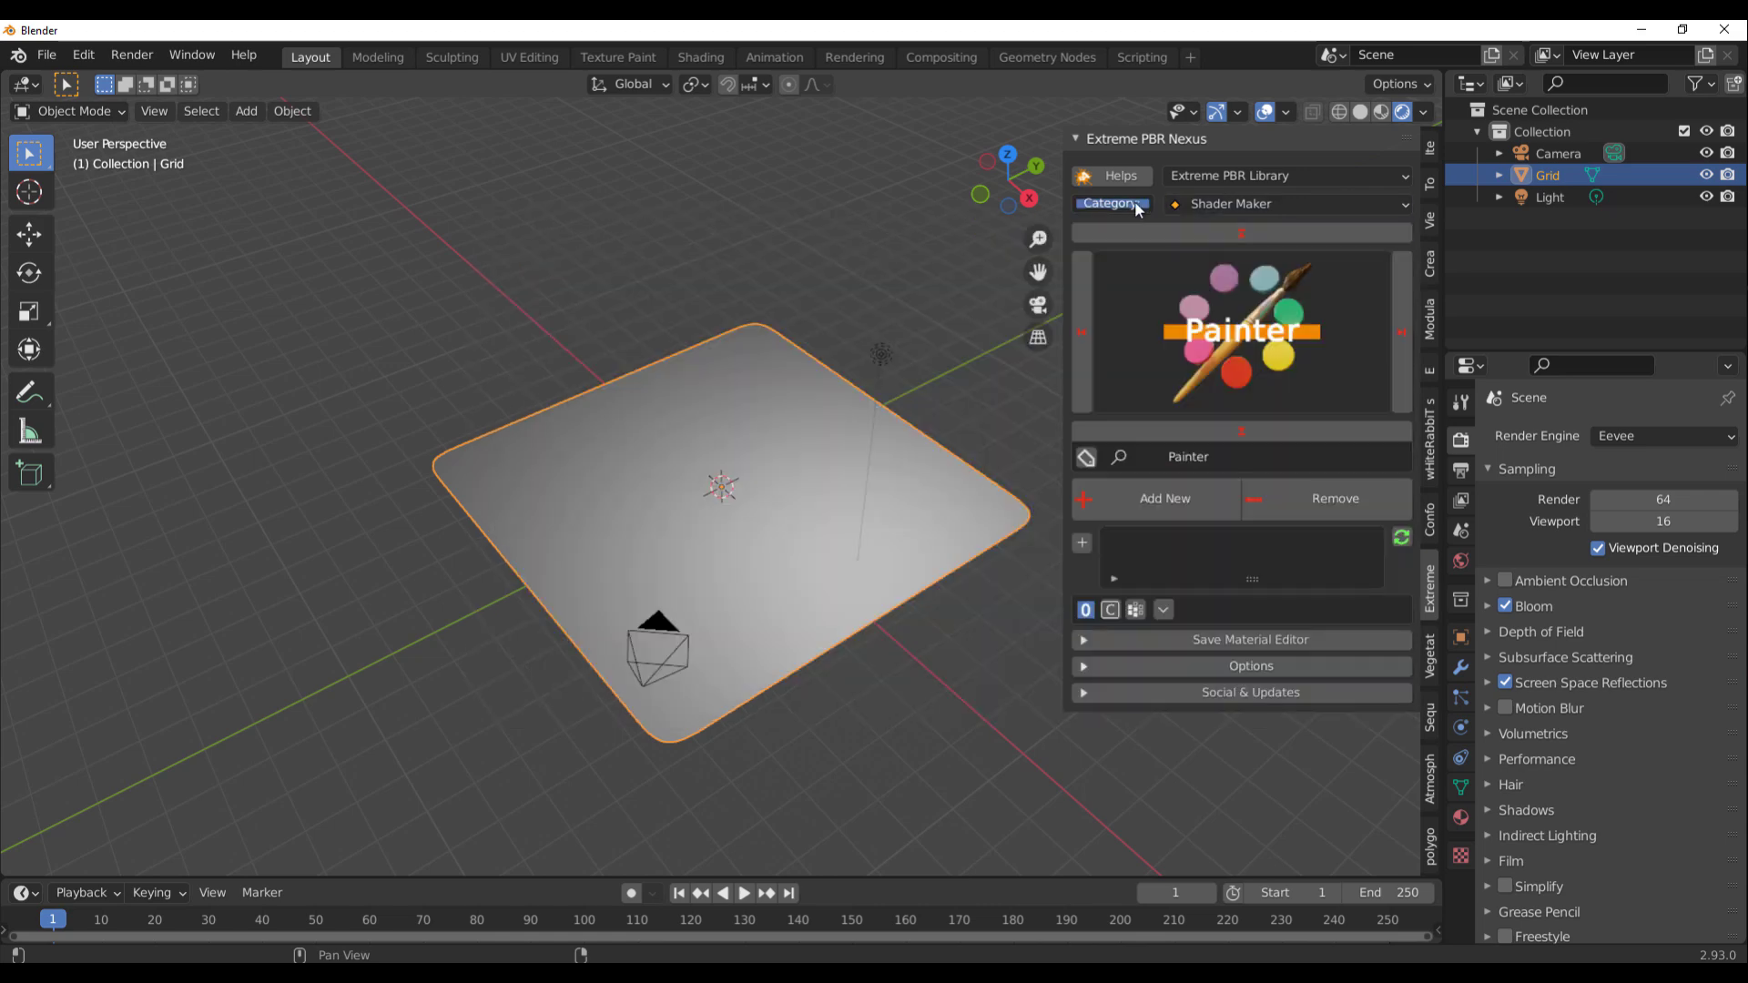
left_click(1137, 209)
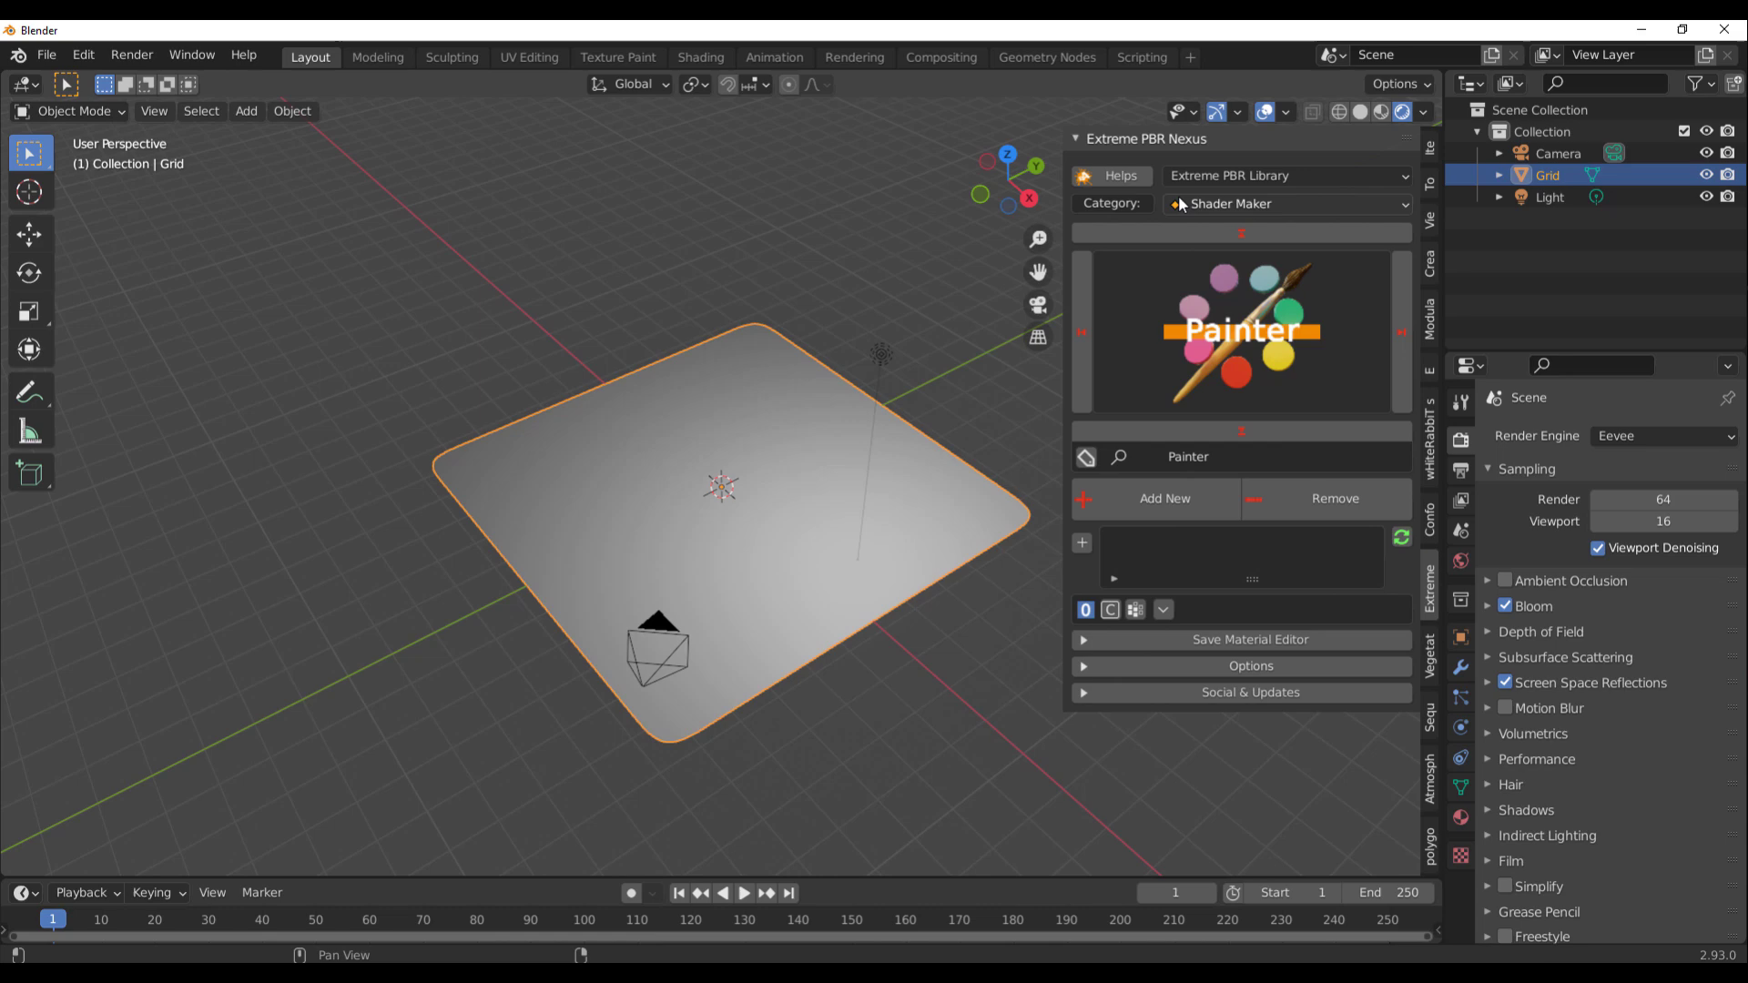
left_click(1183, 204)
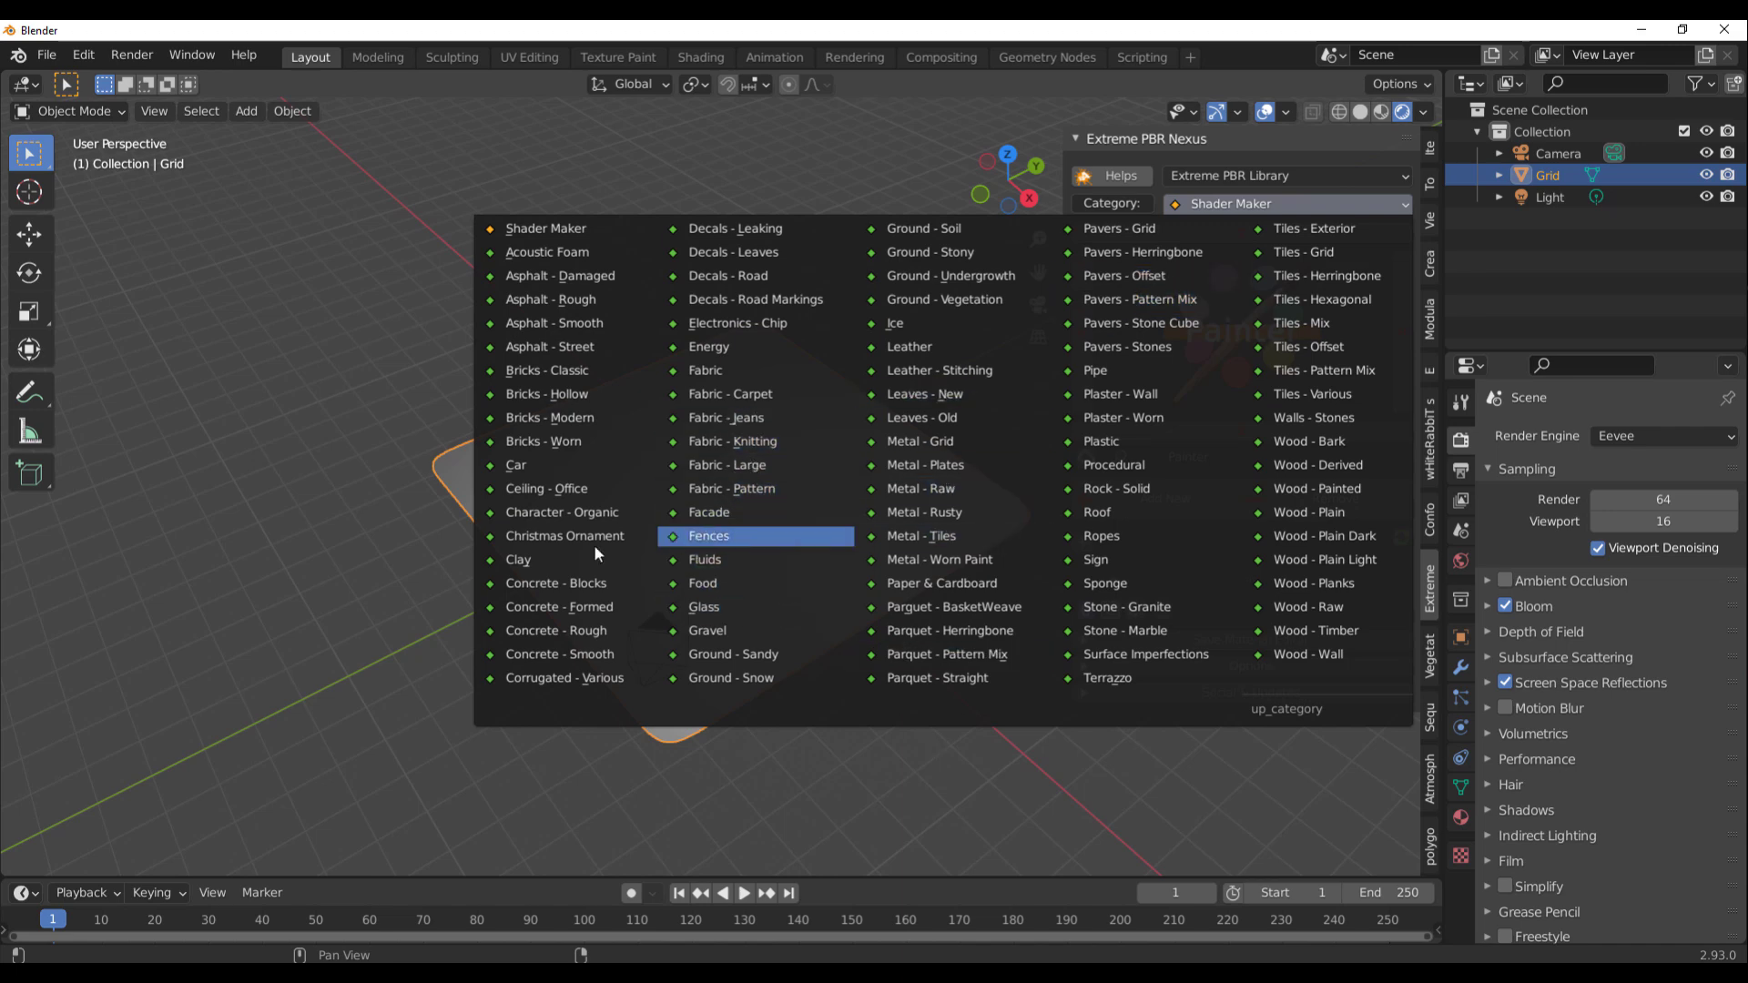
left_click(543, 374)
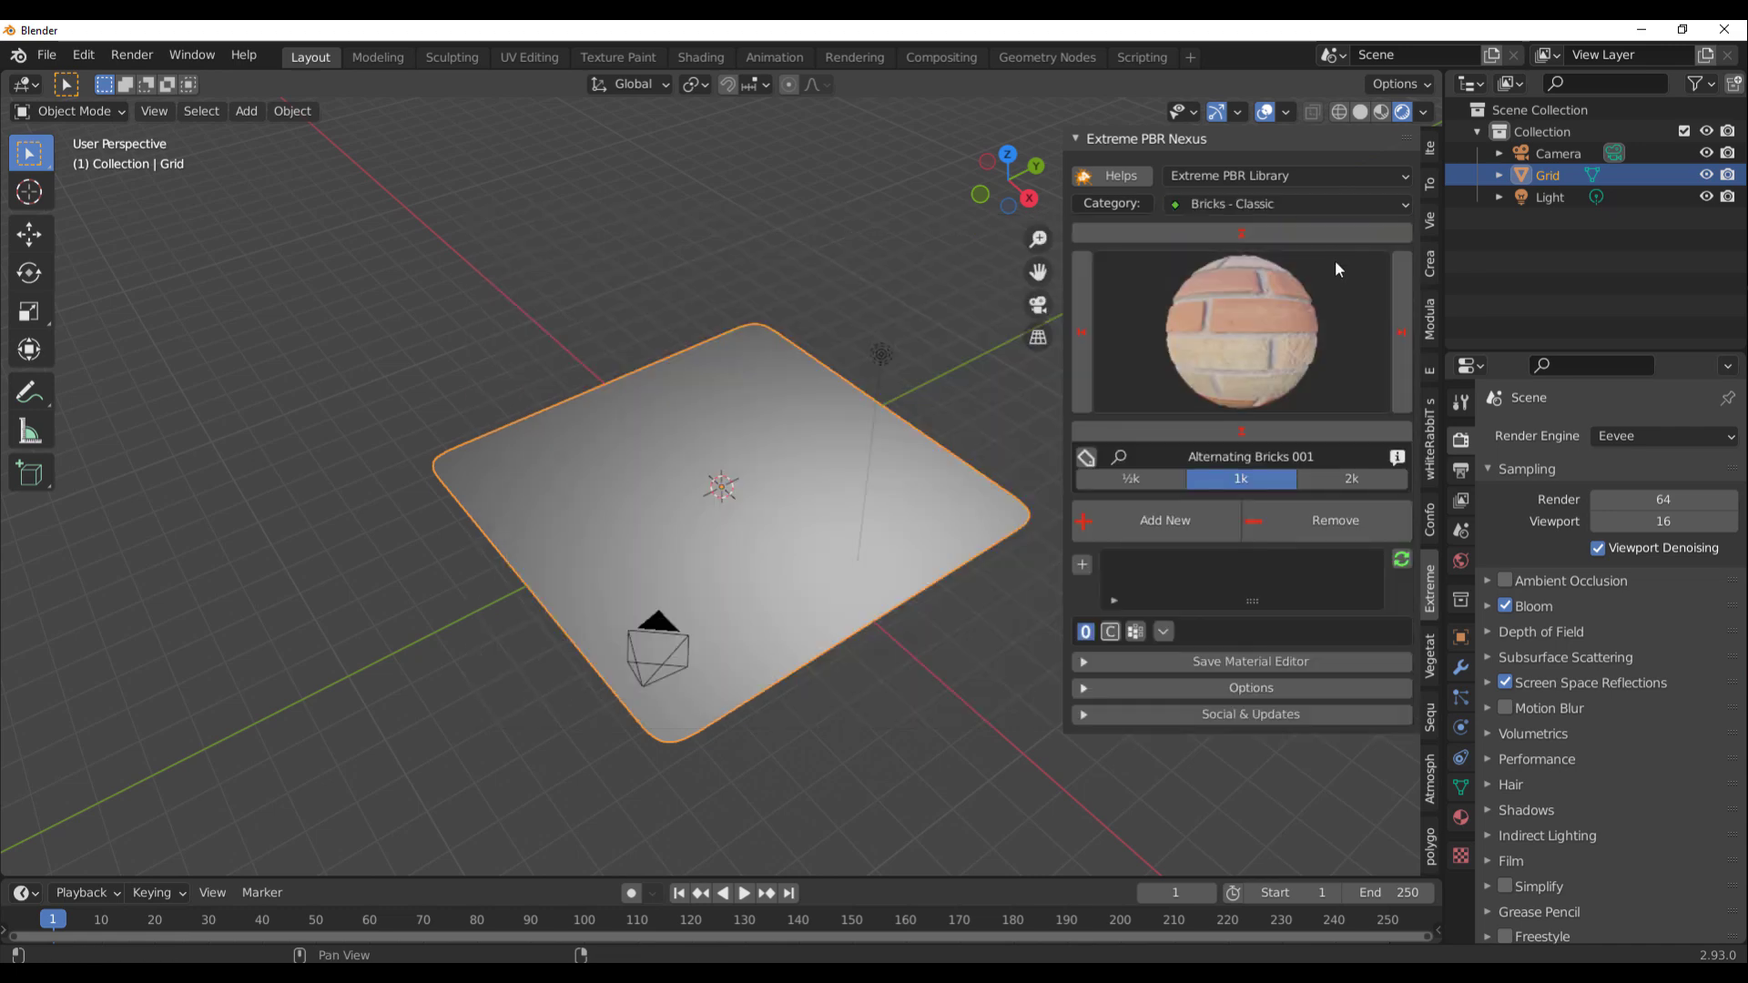
- Choose Bricks Red 013 from the brick previews and add it to the grid as a new 1k material
left_click(1270, 313)
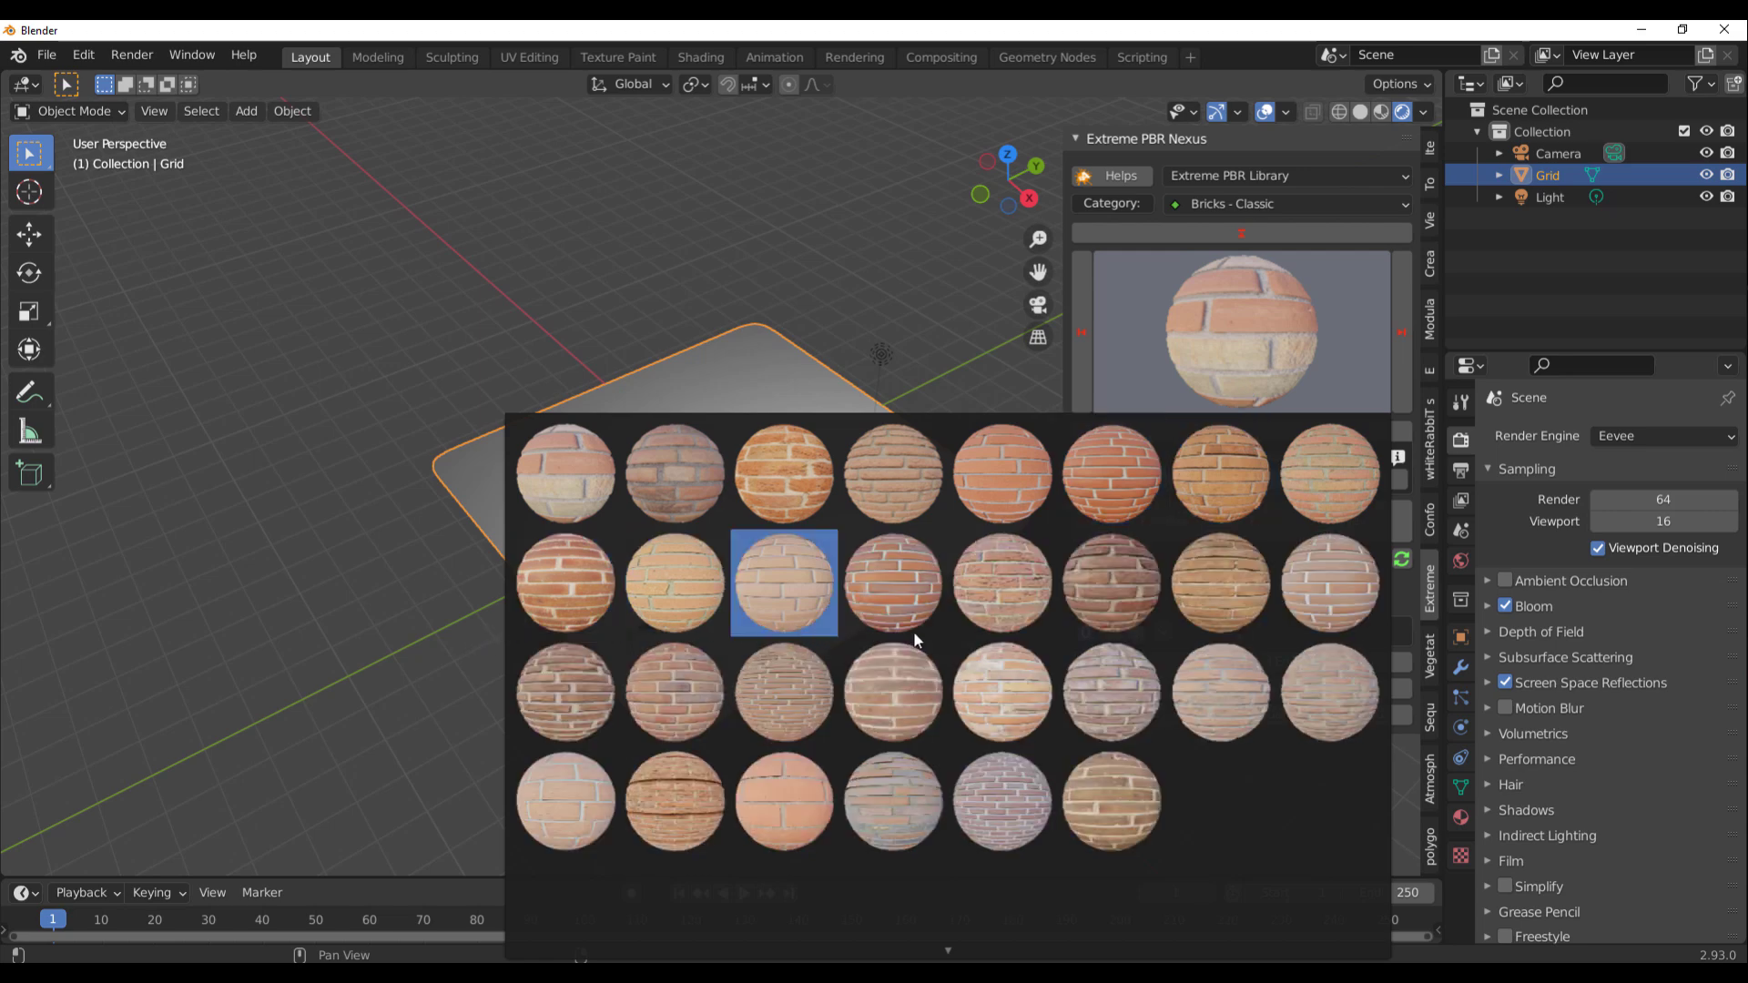
left_click(1098, 566)
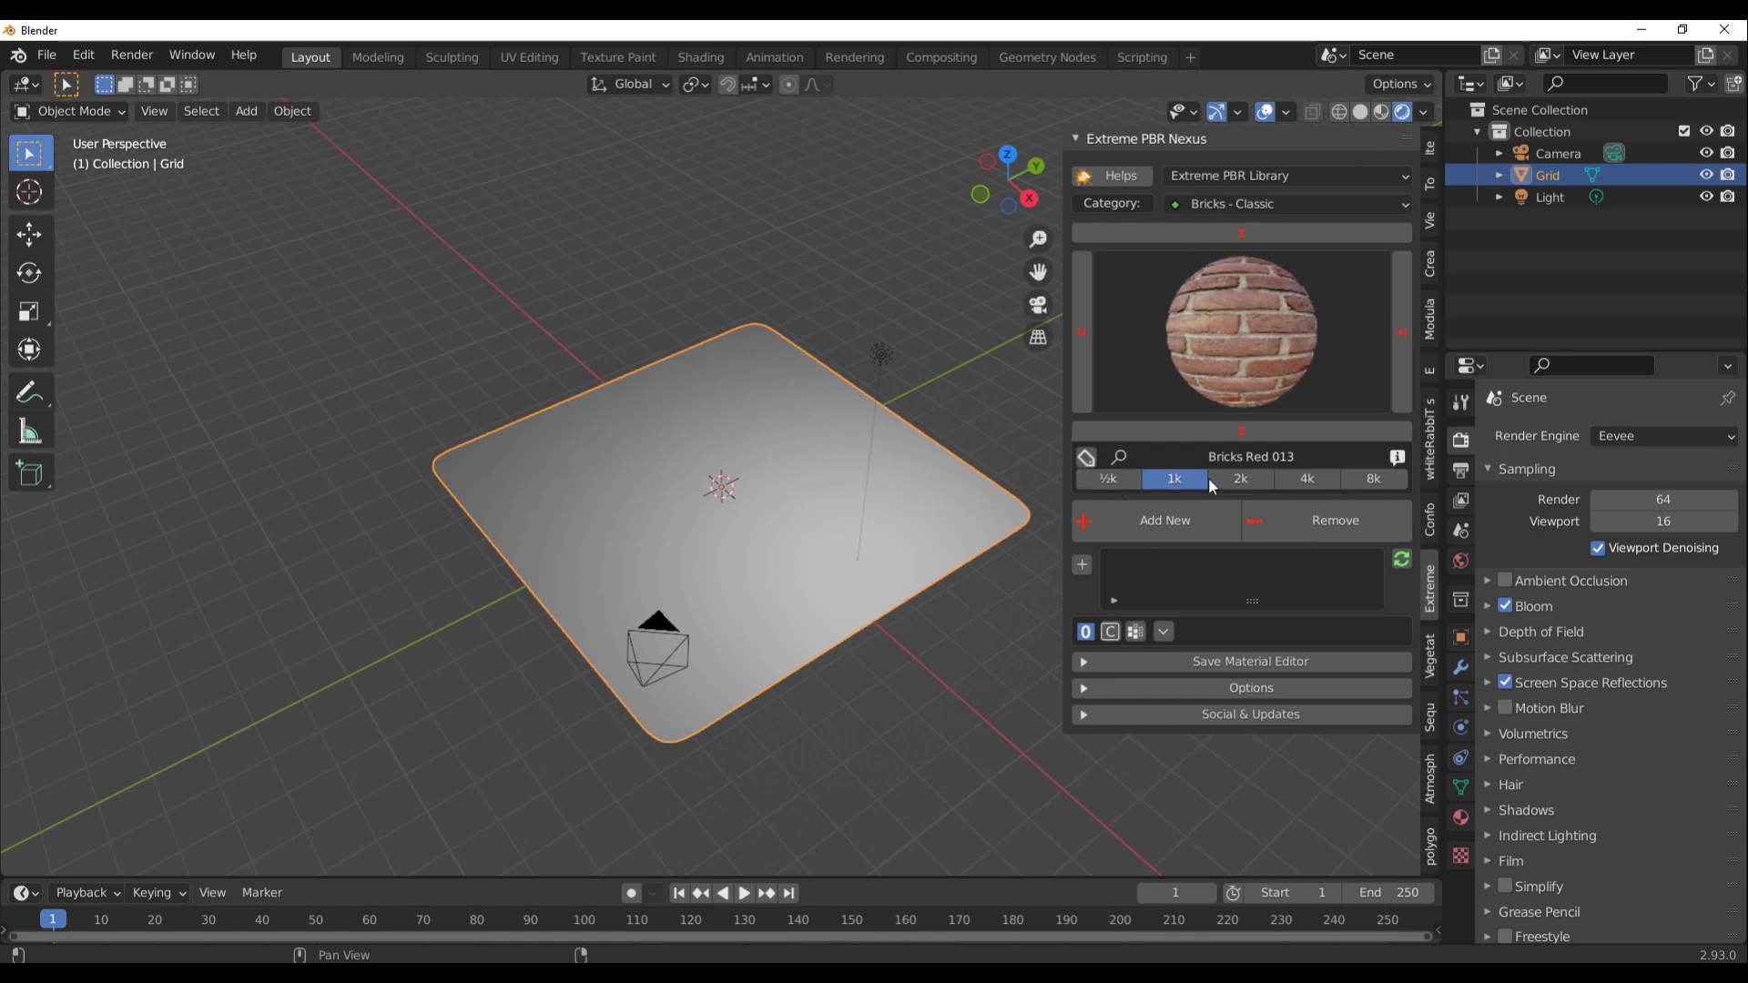
left_click(1187, 522)
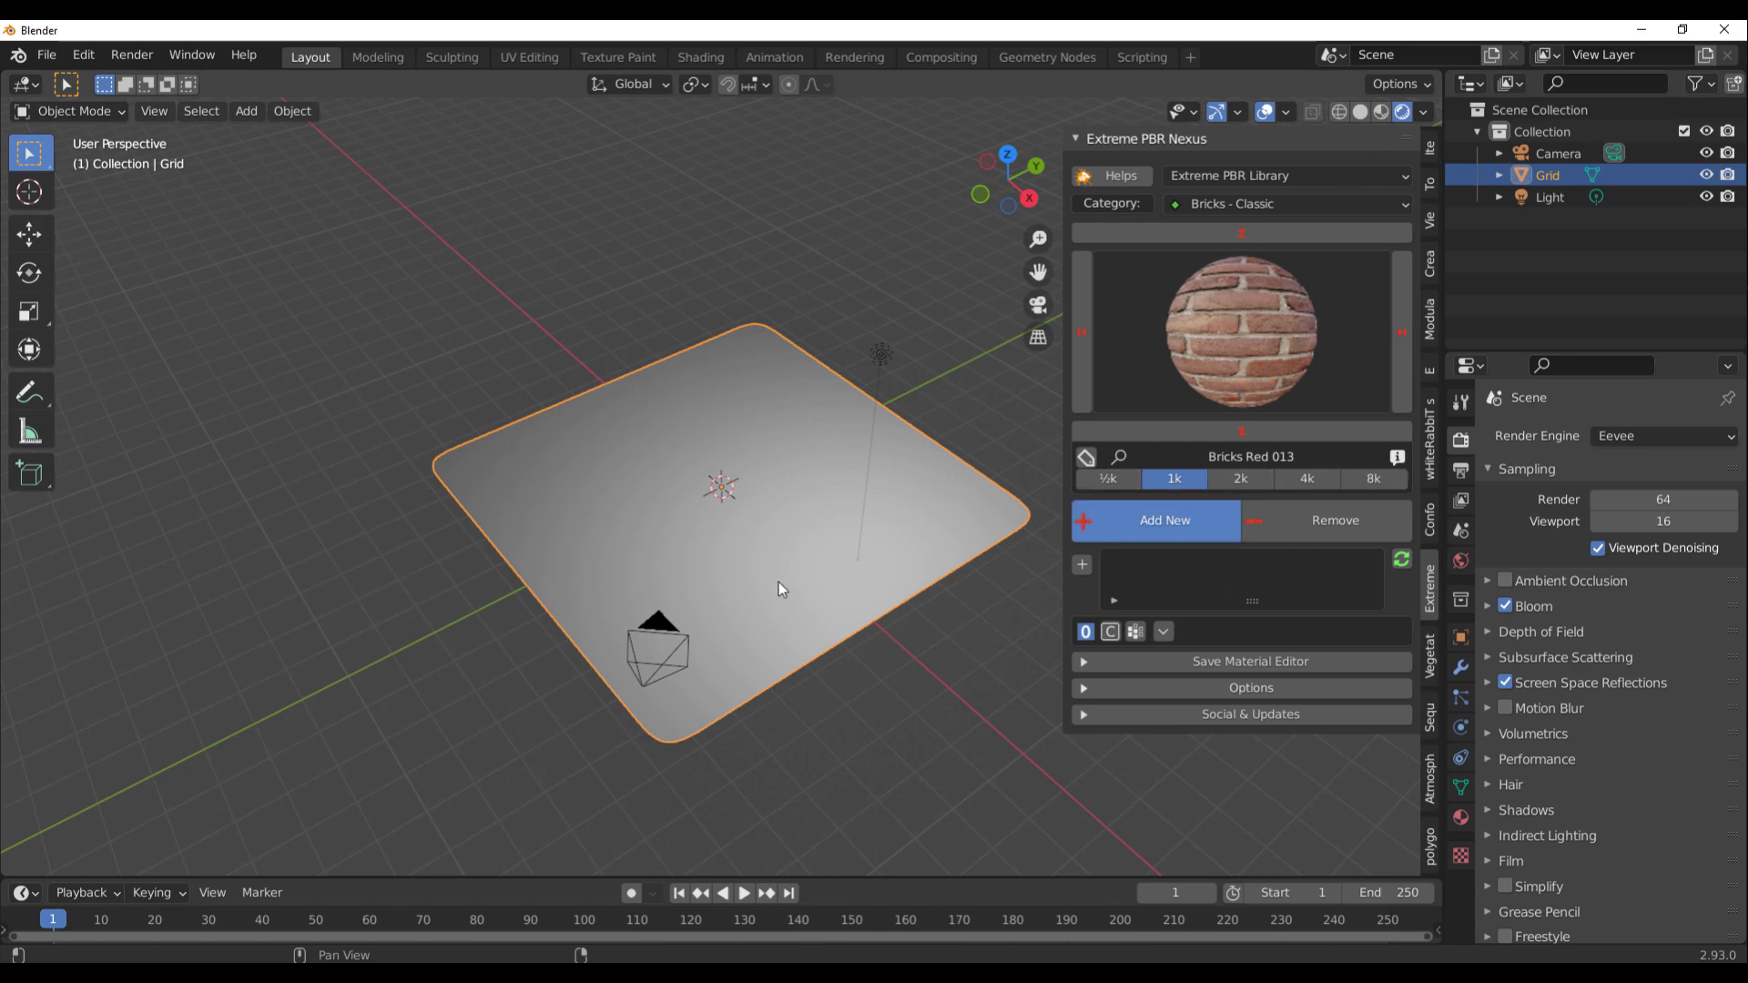
scroll(1214, 605, "down", 10)
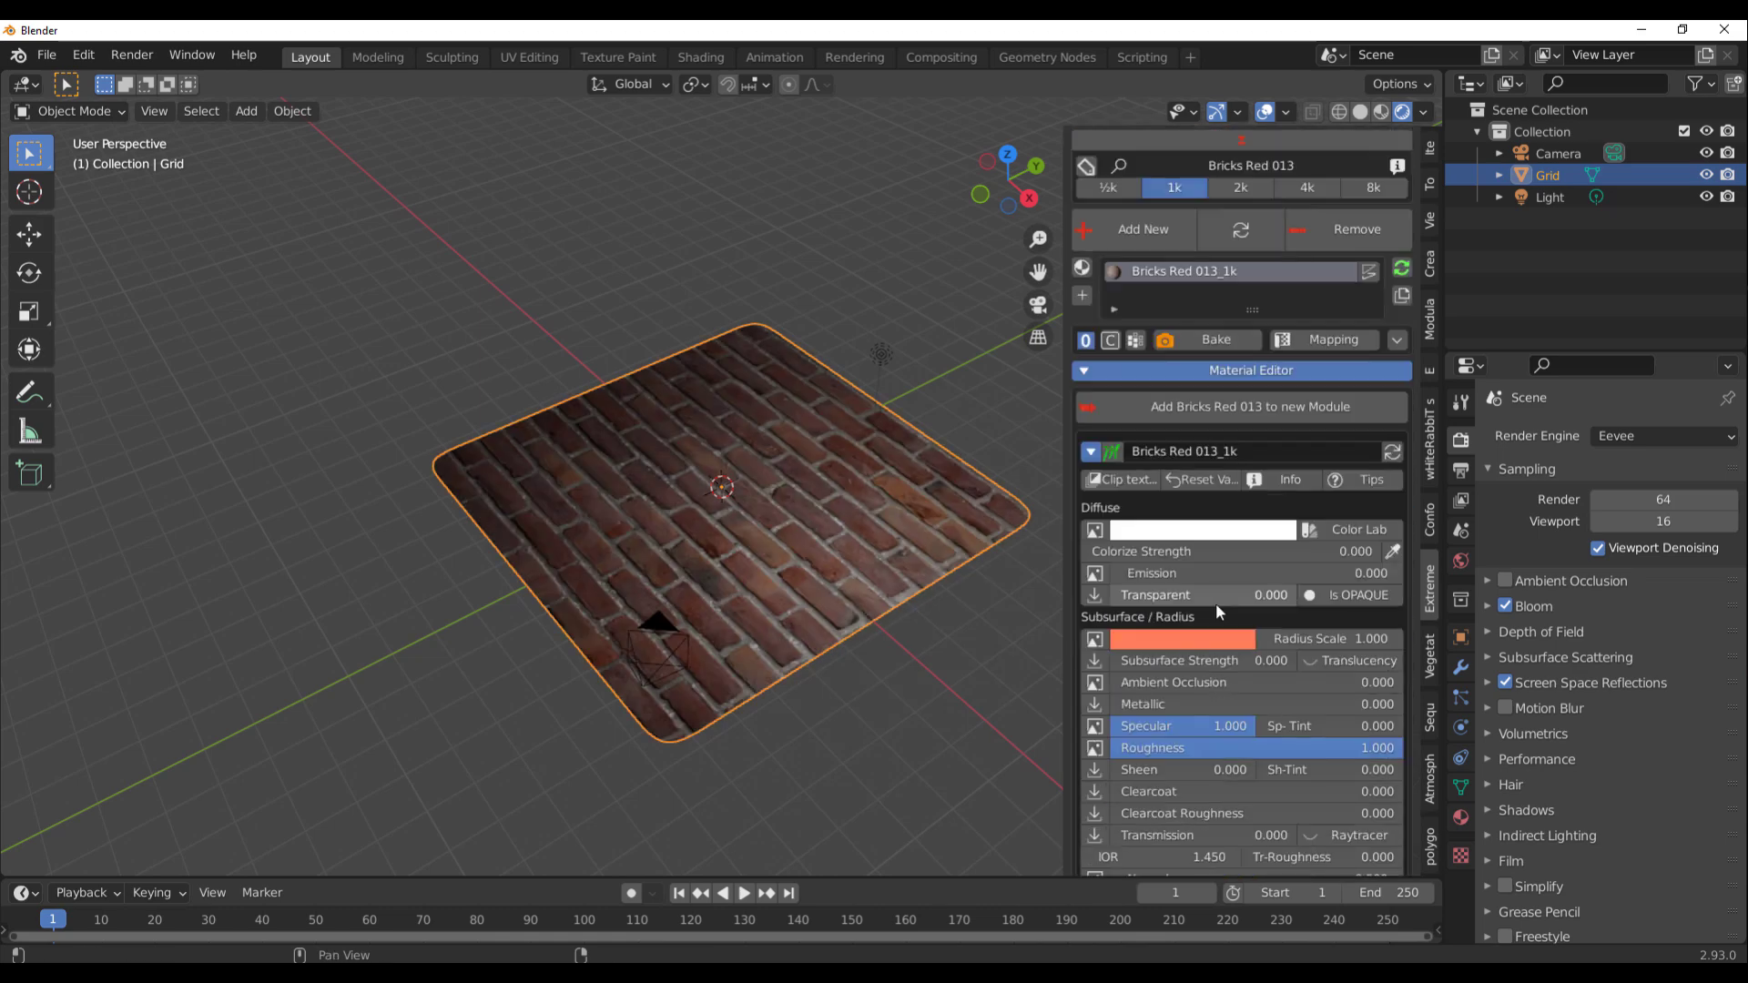
- Switch the material category to Ground - Vegetation and choose Moss 002 from its previews
scroll(1253, 416, "up", 10)
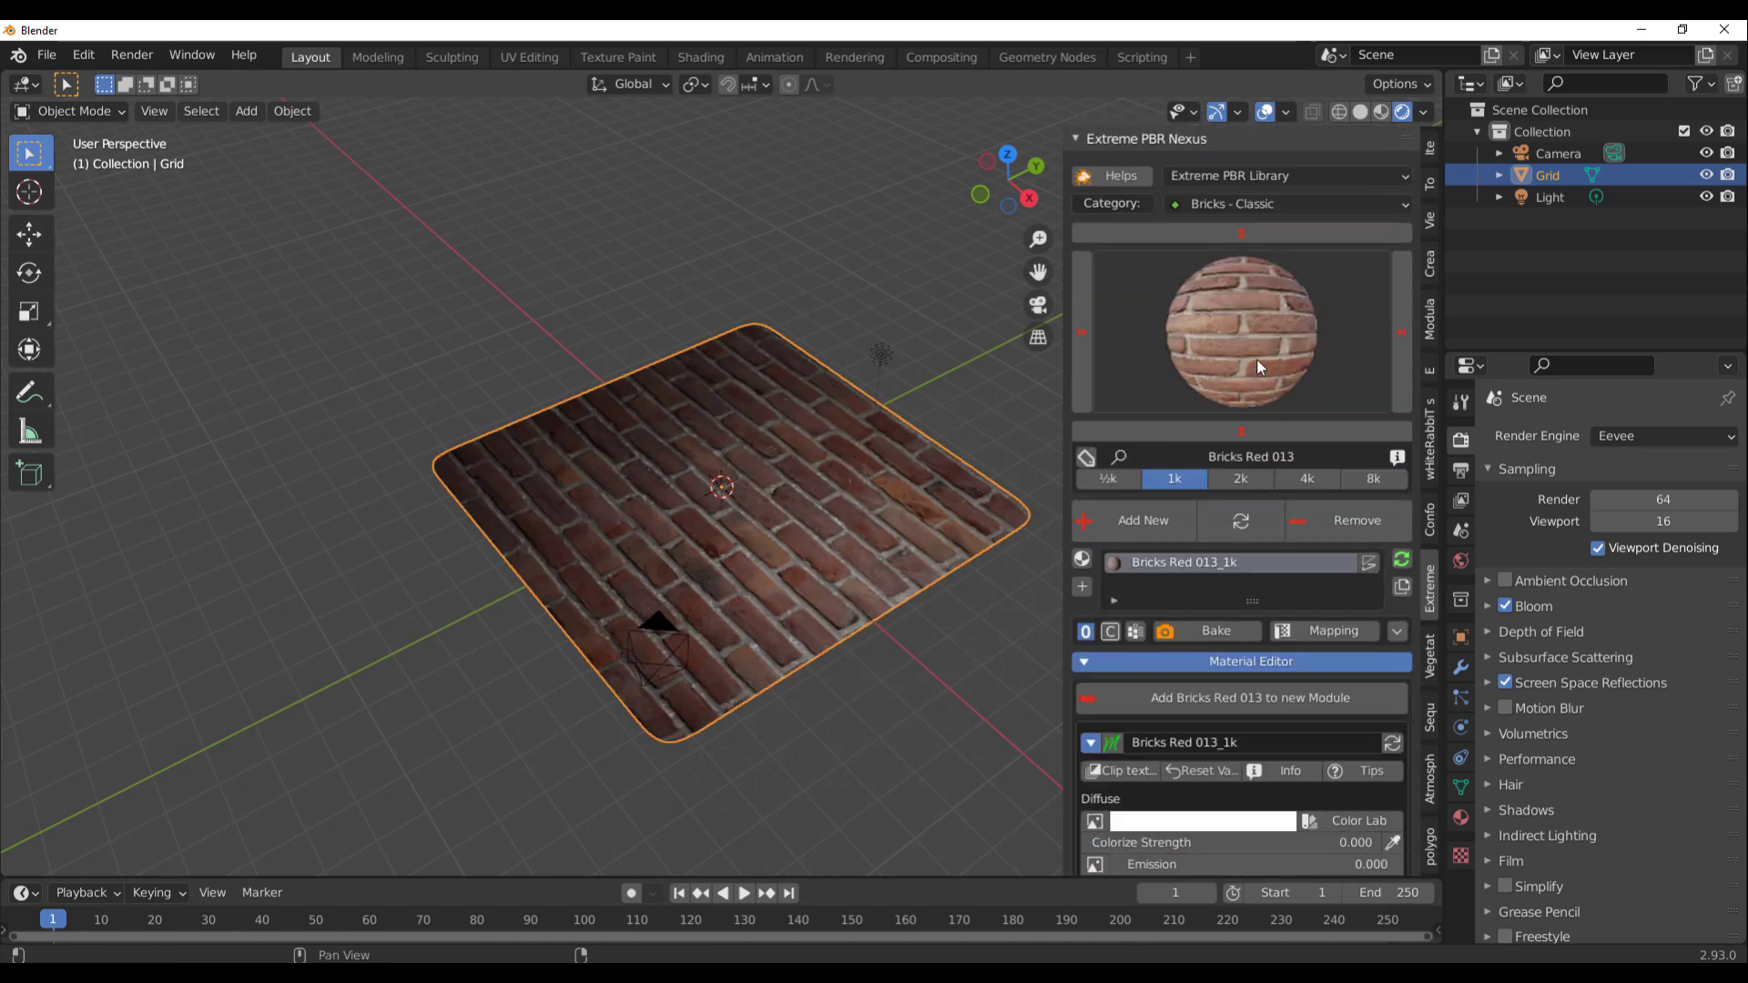
left_click(1258, 206)
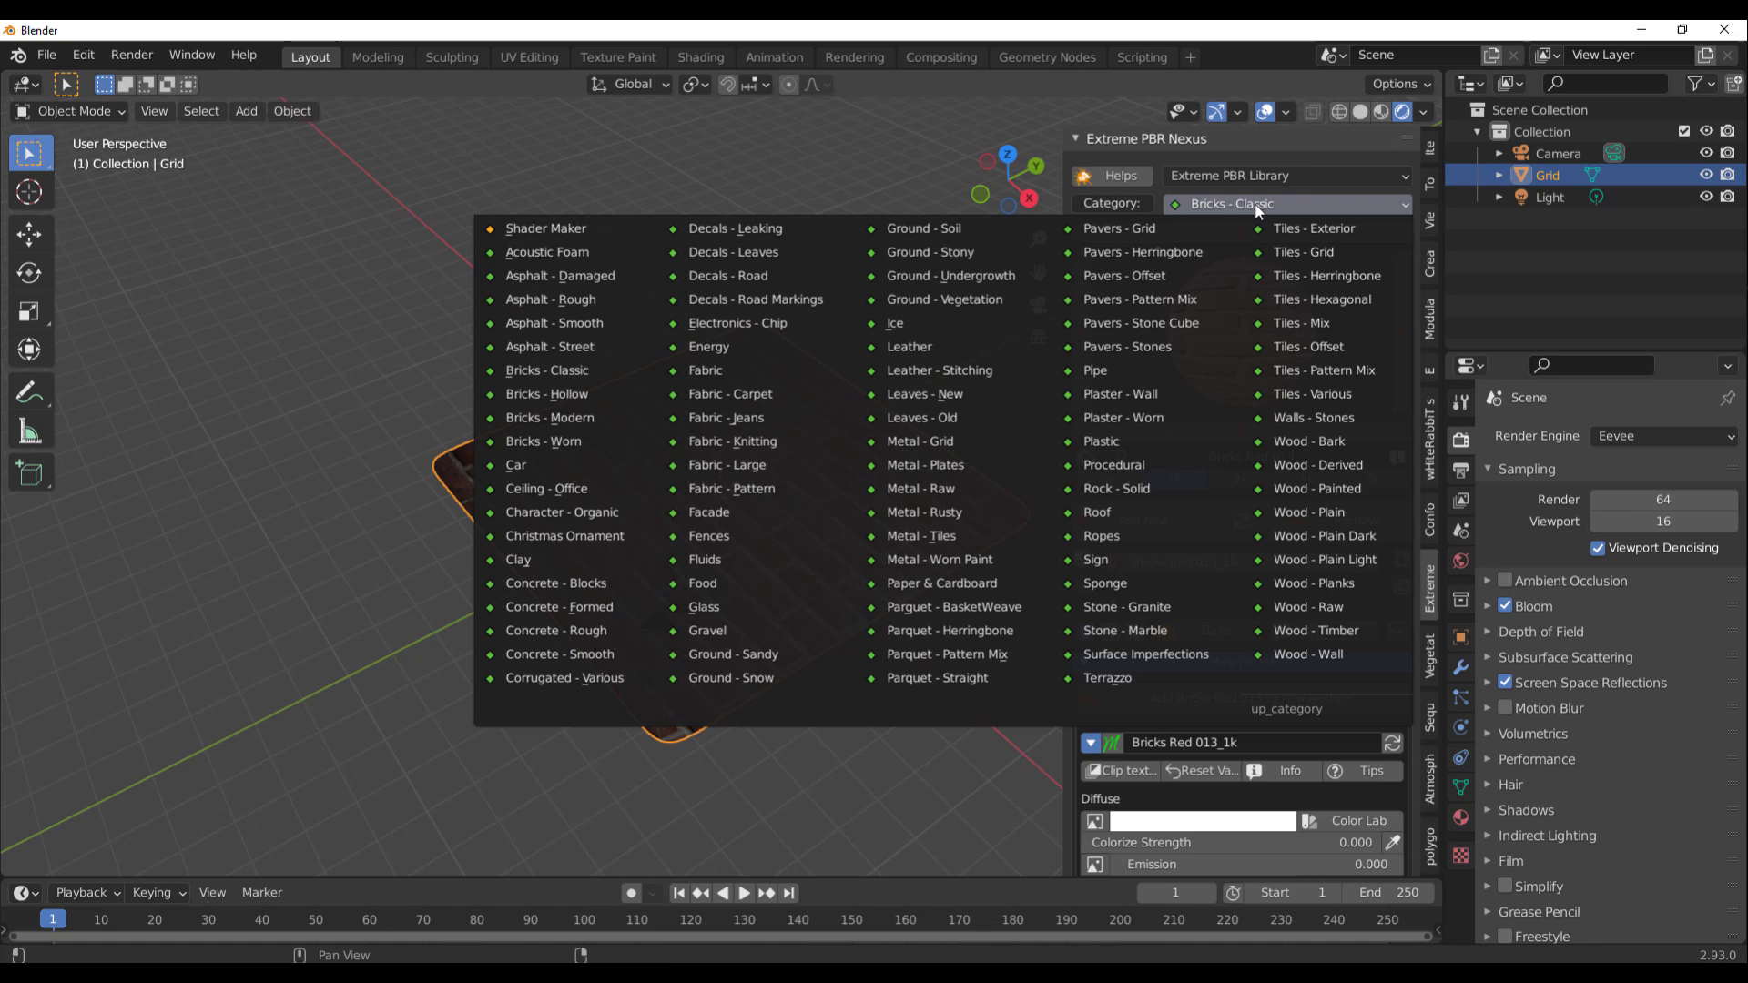
left_click(937, 298)
left_click(1221, 333)
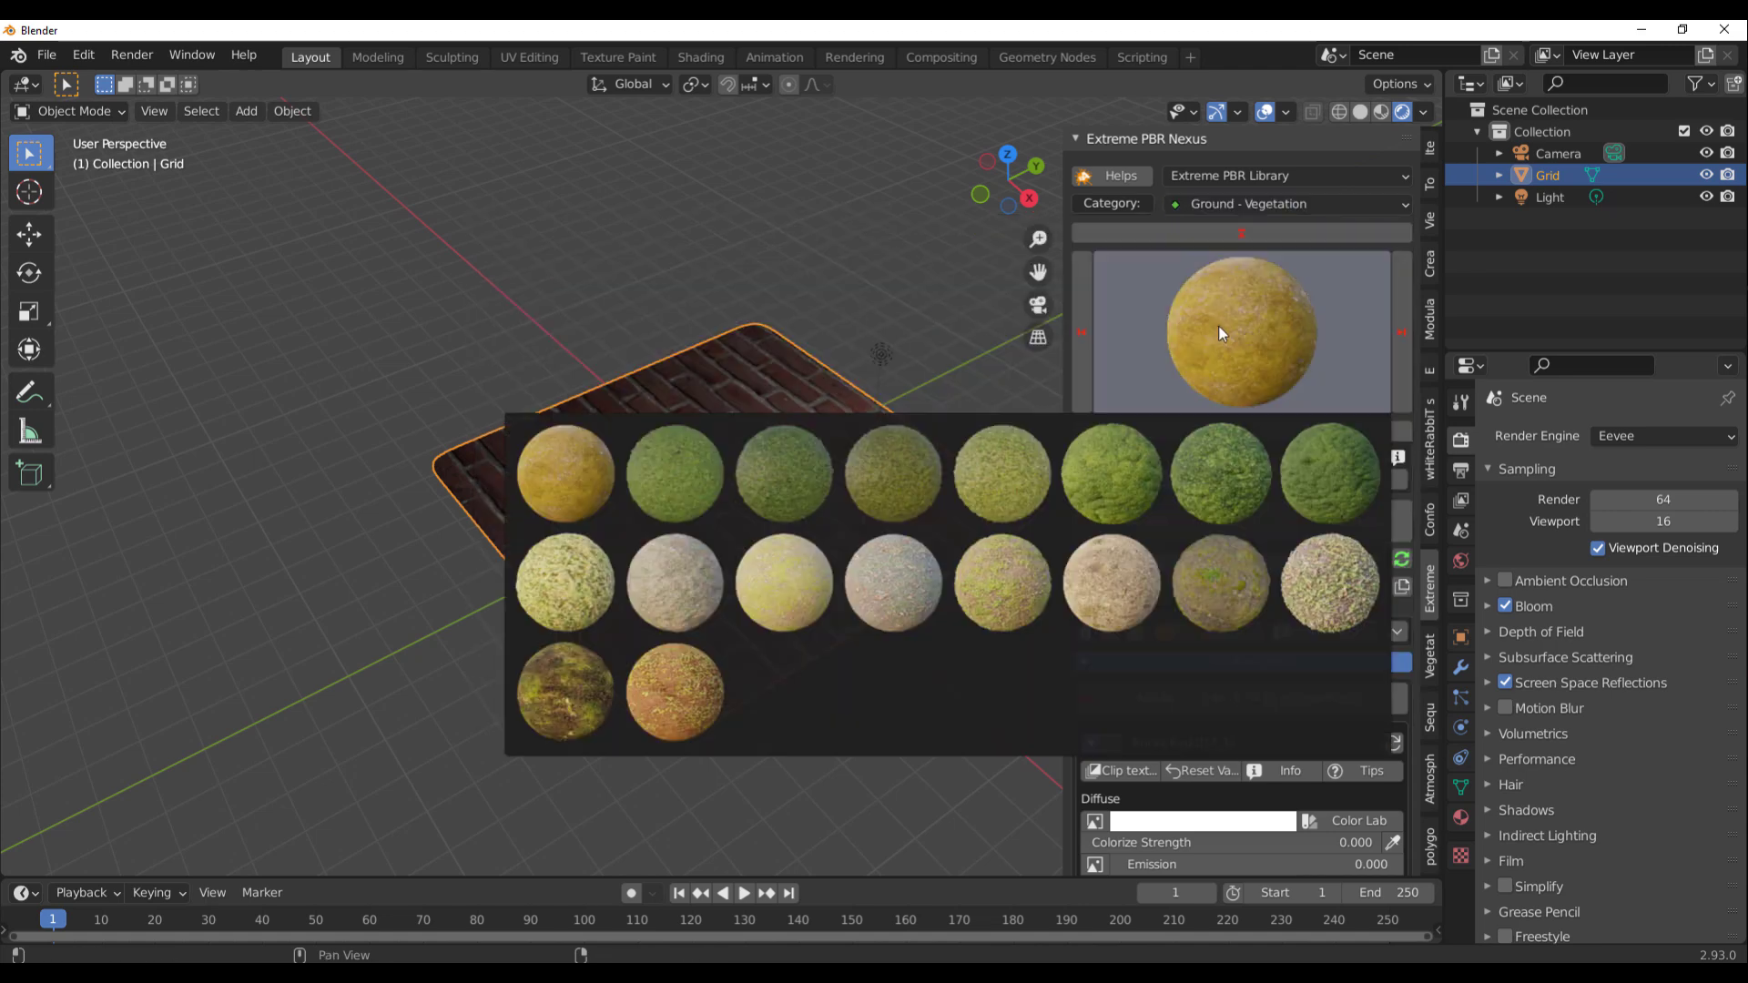
left_click(575, 692)
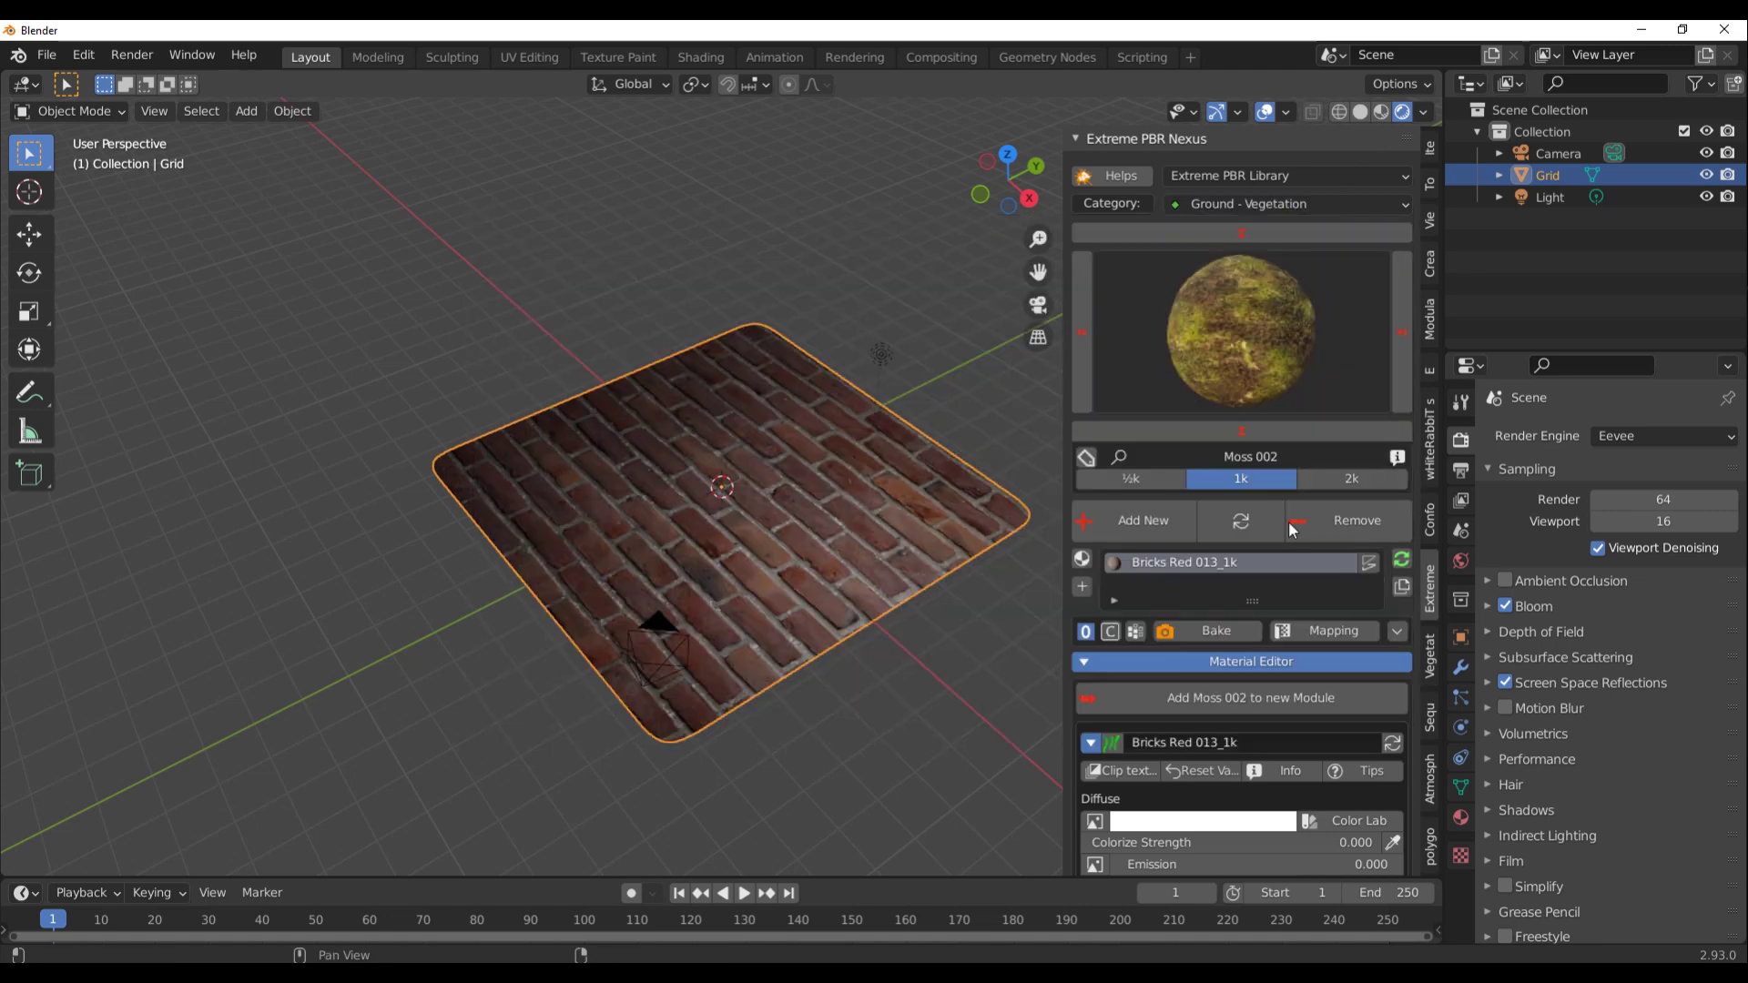
- Examine the brick surface on the grid up close, along with the Moss 002 preview and the material editor's module options
middle_click_drag(562, 546, 816, 555)
scroll(749, 559, "up", 3)
scroll(748, 559, "down", 4)
scroll(816, 554, "up", 4)
scroll(1221, 456, "down", 5)
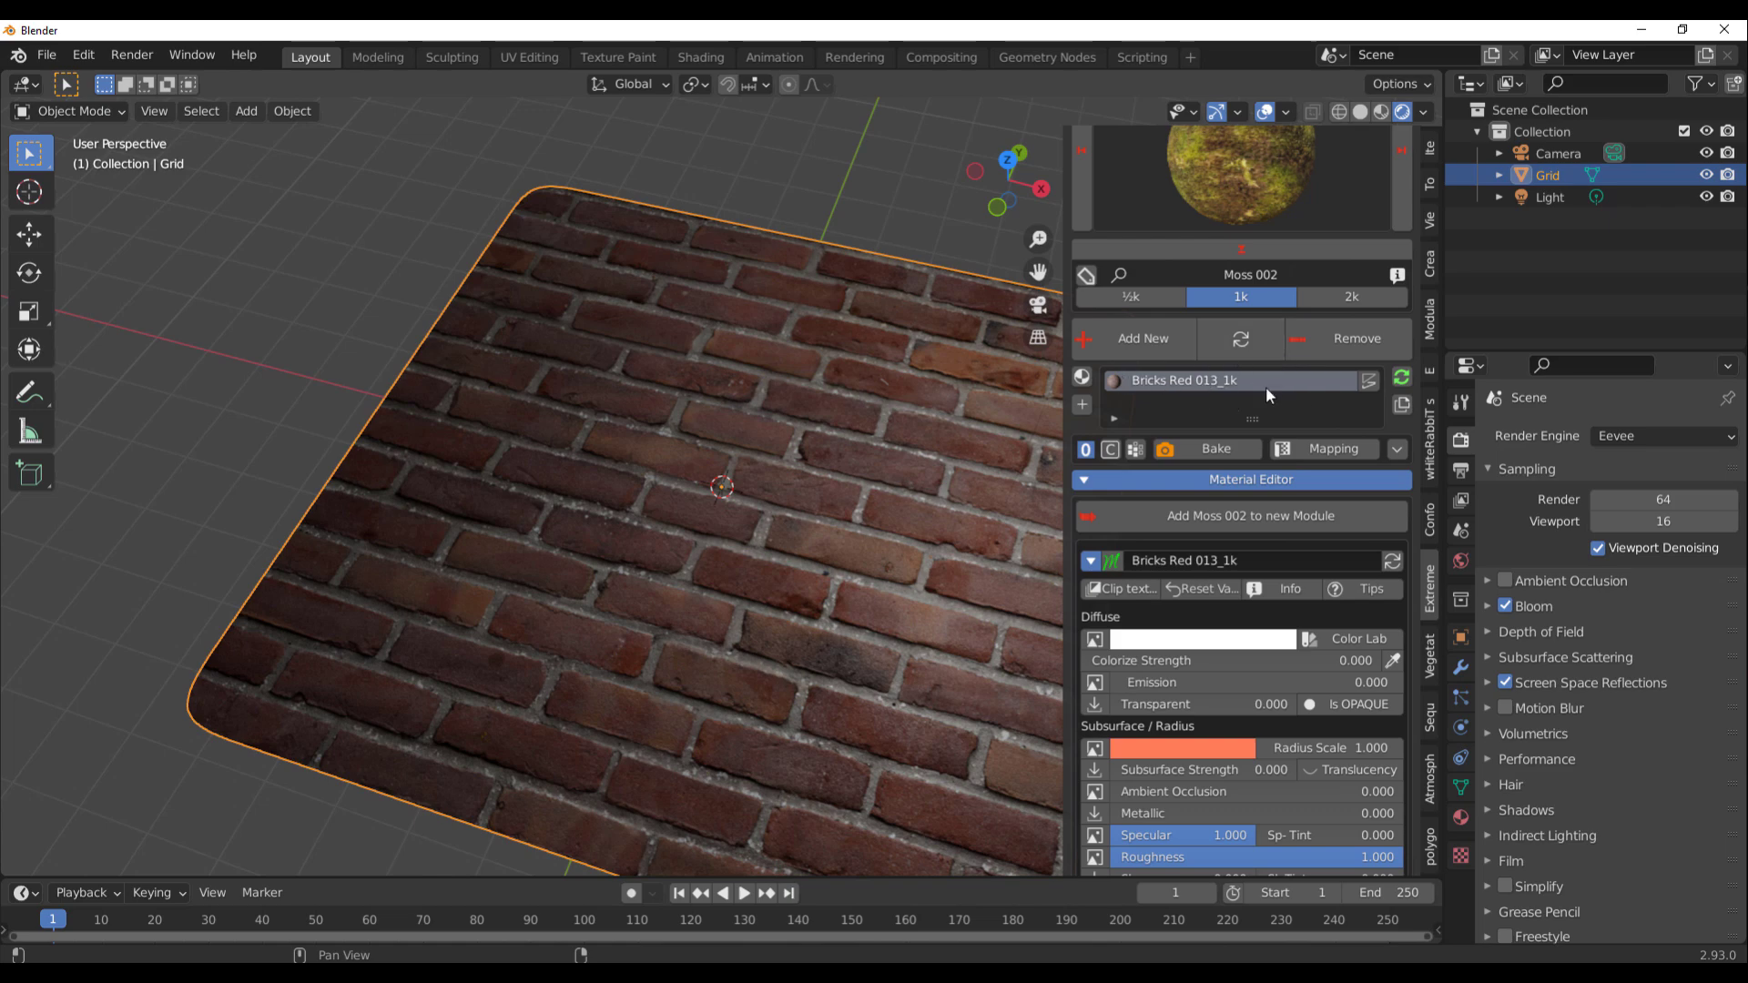
scroll(1253, 395, "up", 5)
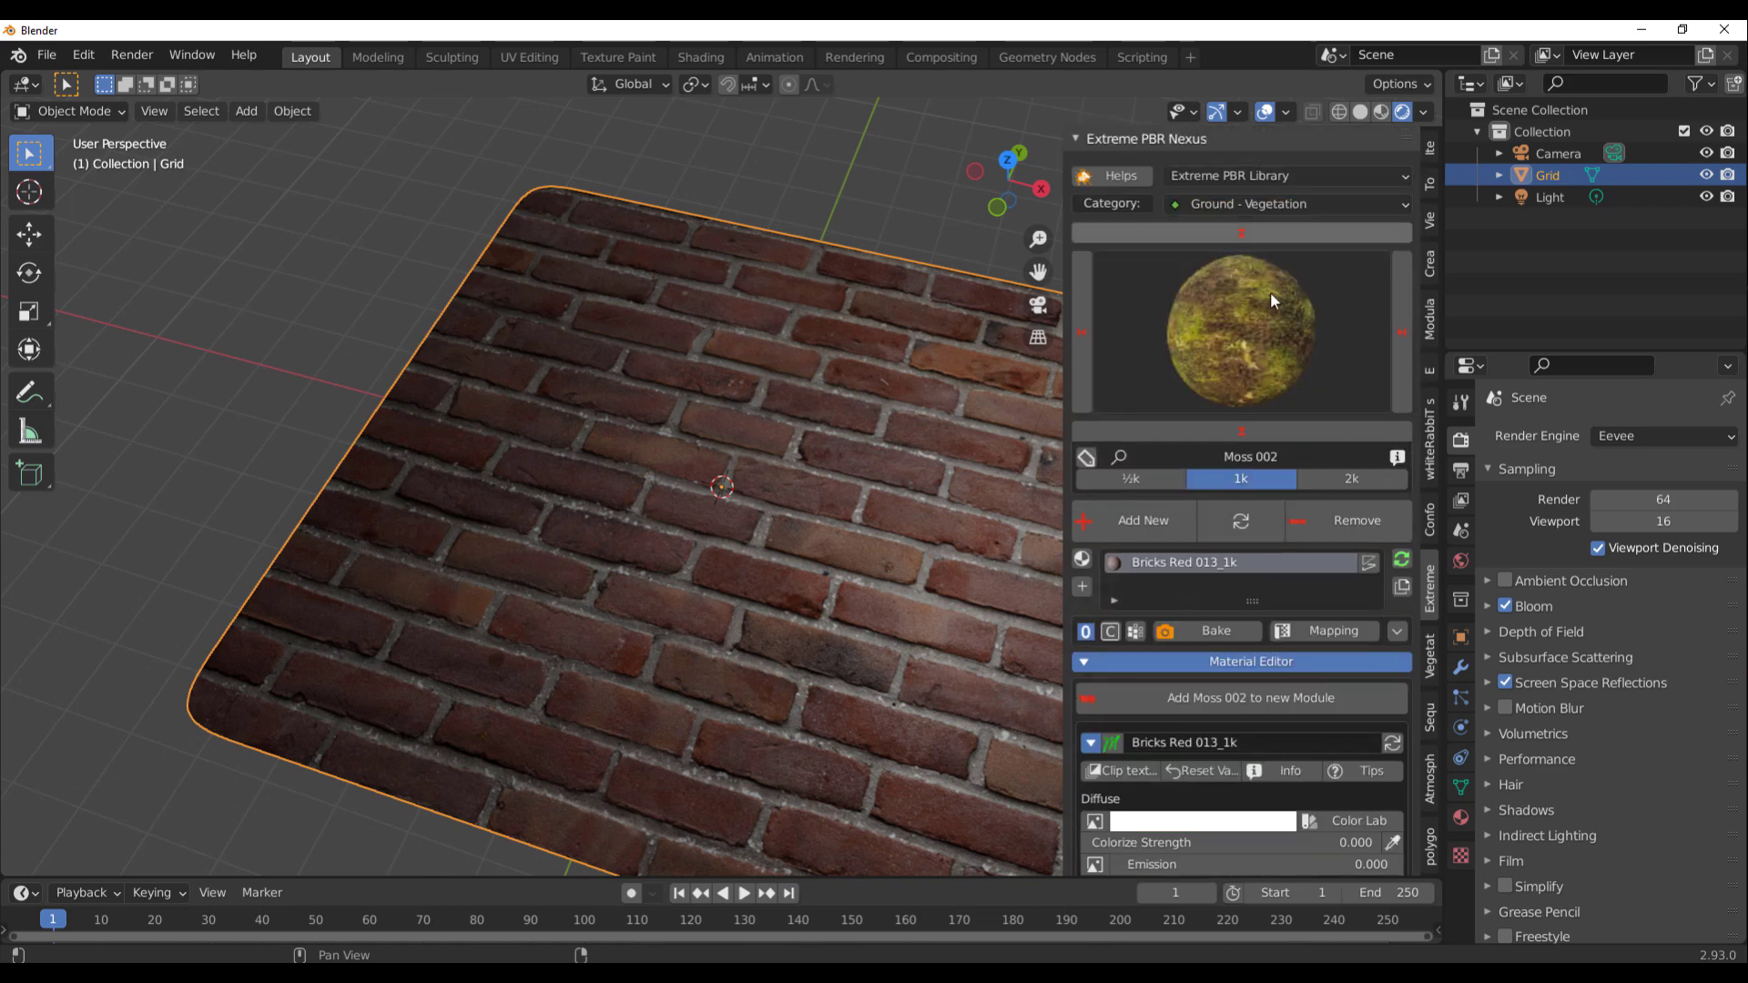
scroll(1244, 304, "down", 7)
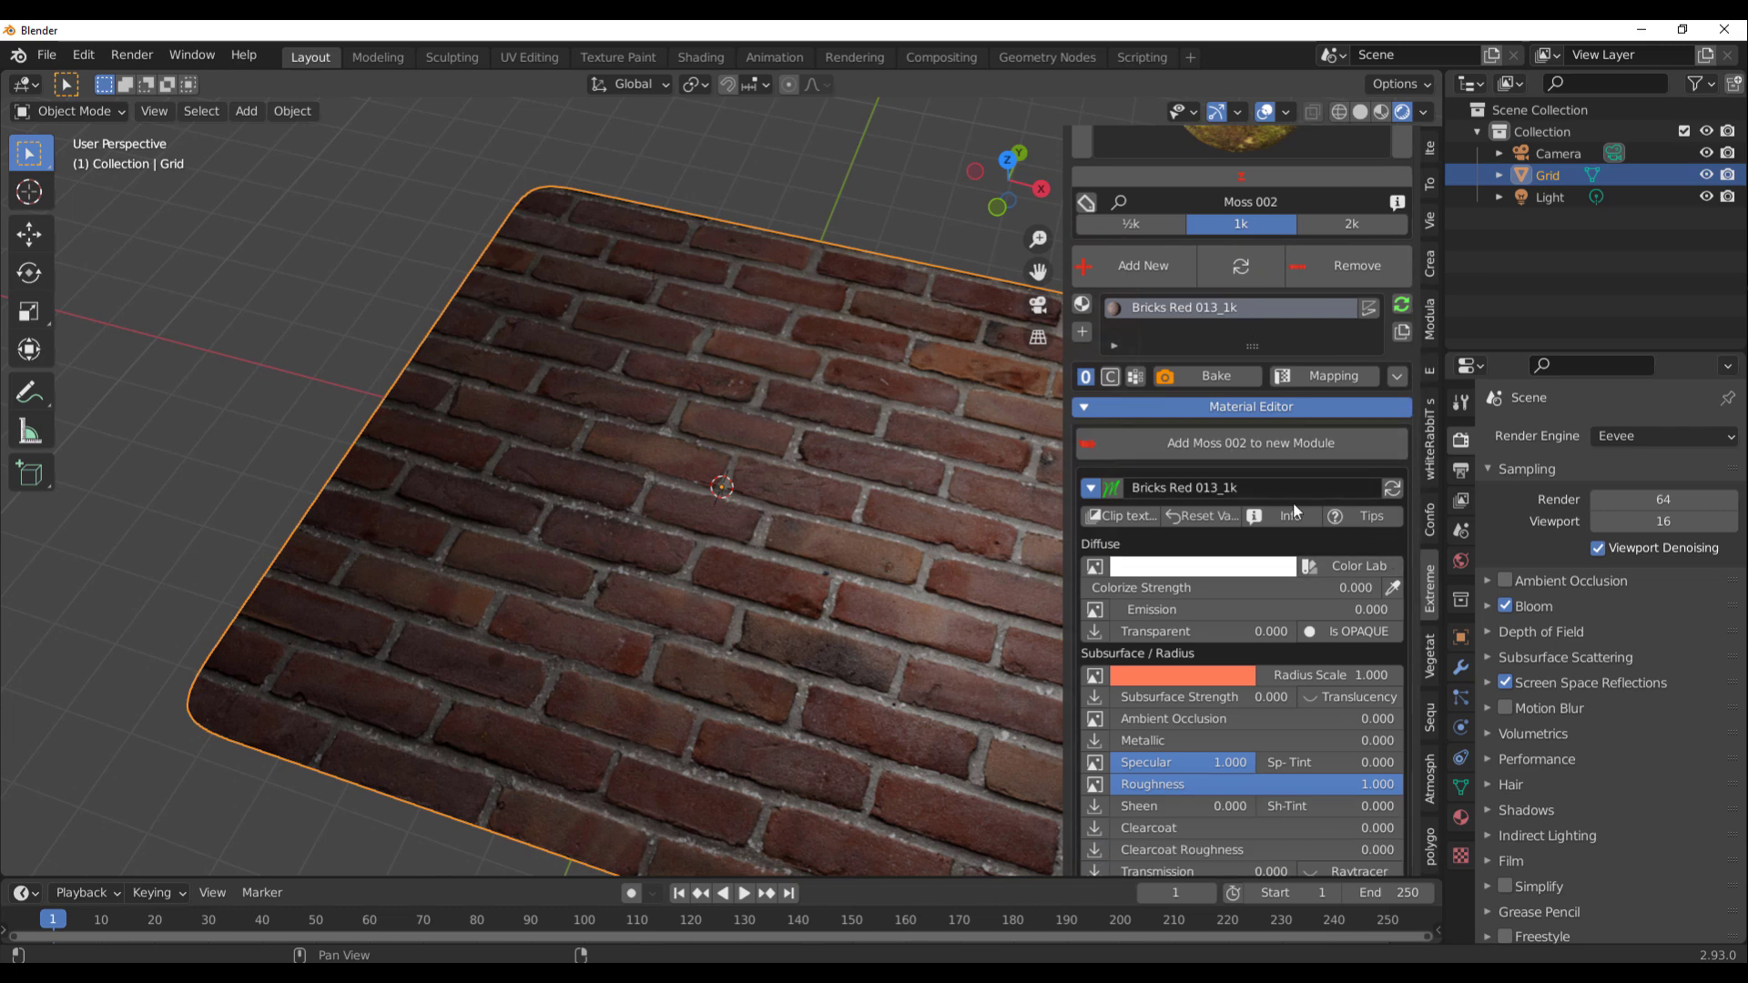
scroll(1243, 273, "up", 5)
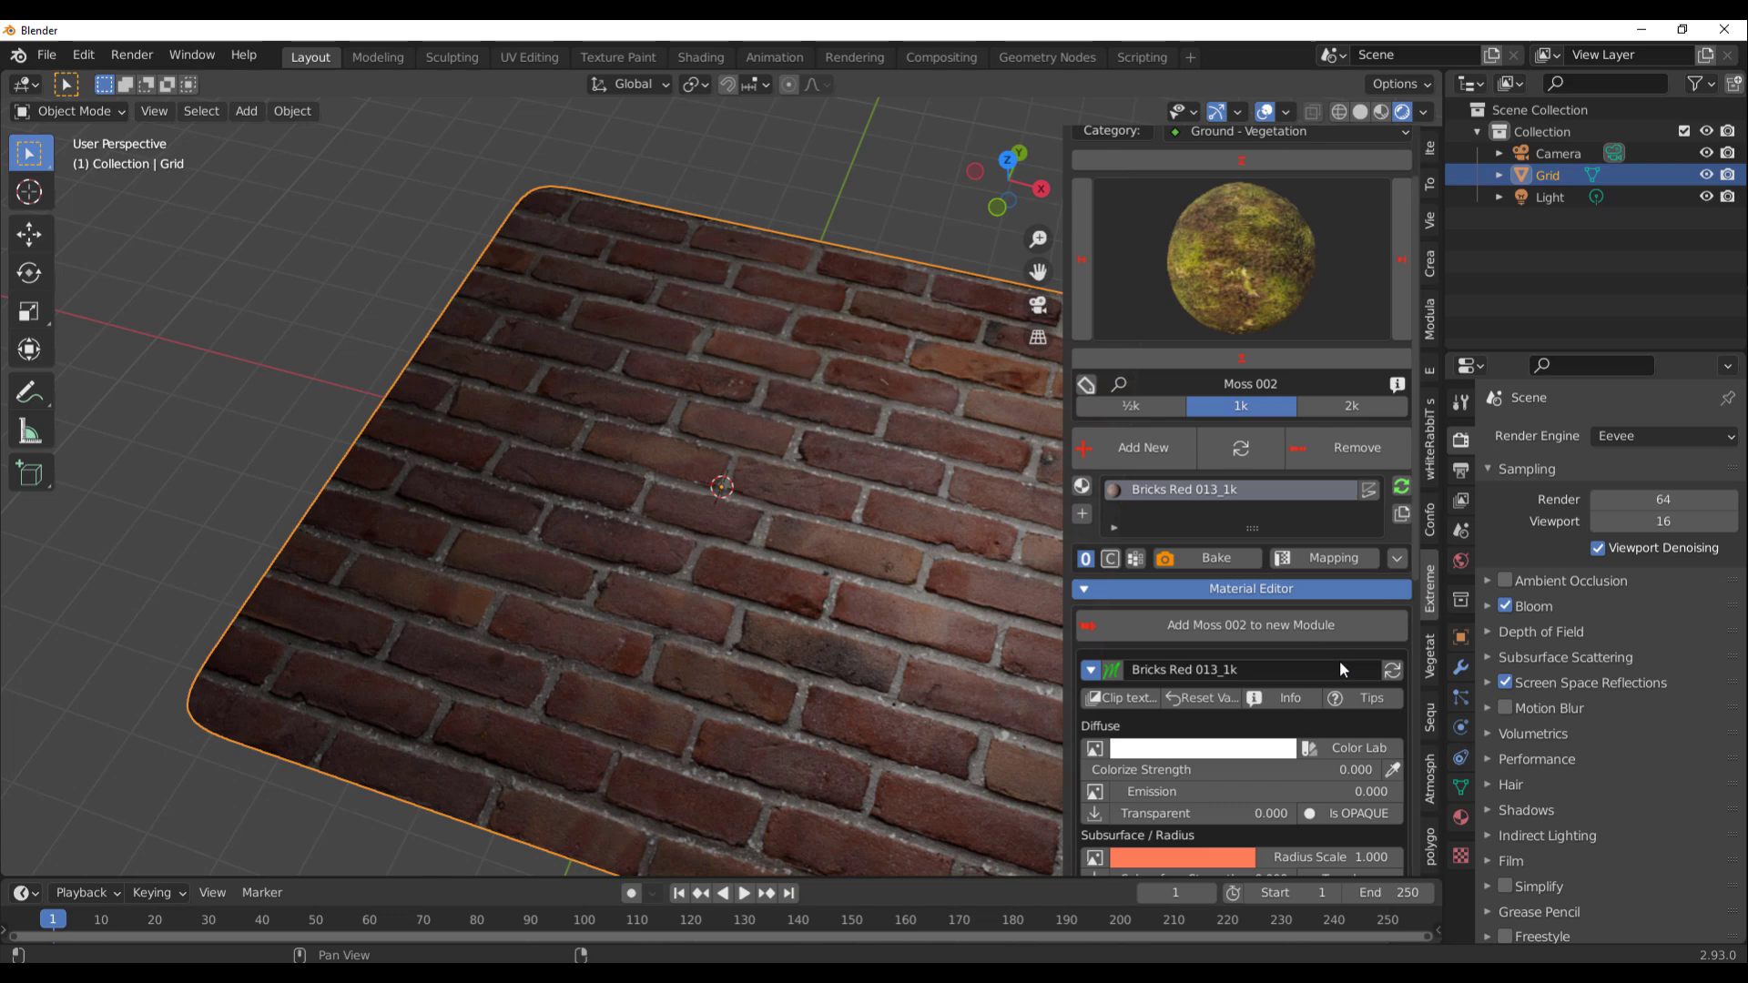
scroll(1311, 628, "down", 6)
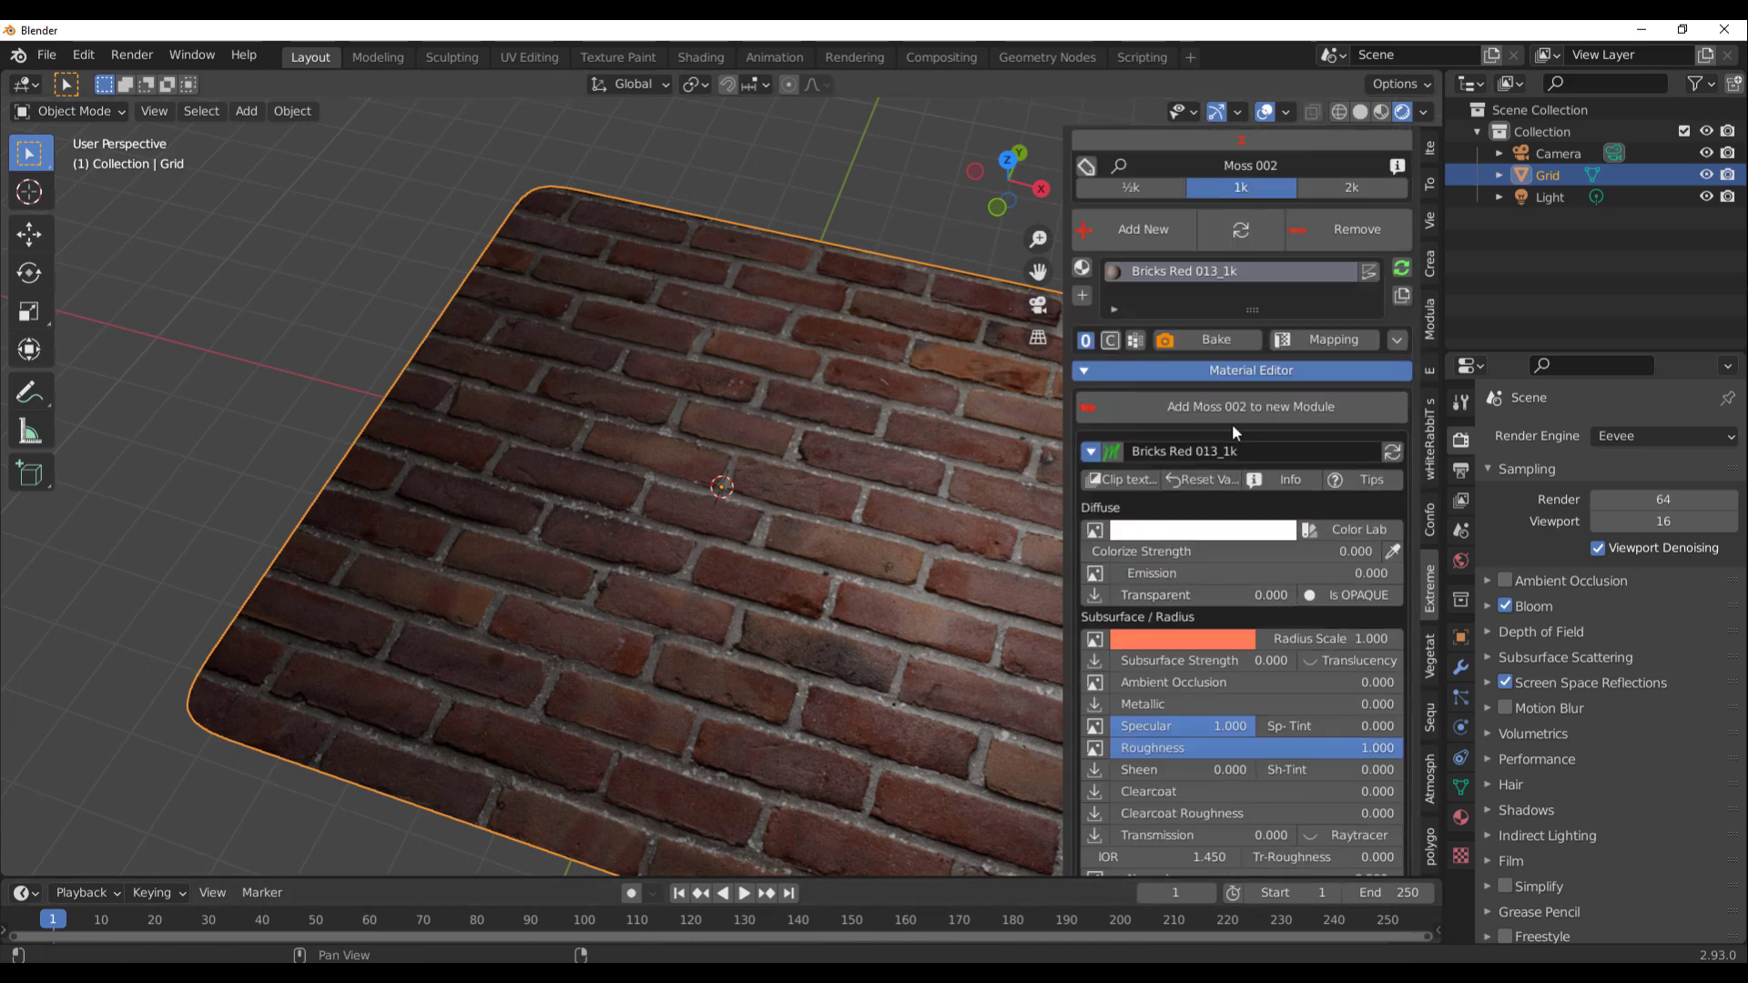
- Add Moss 002 as a new module on the grid's Bricks Red 013 material and widen the sidebar to fit both modules
left_click(1202, 409)
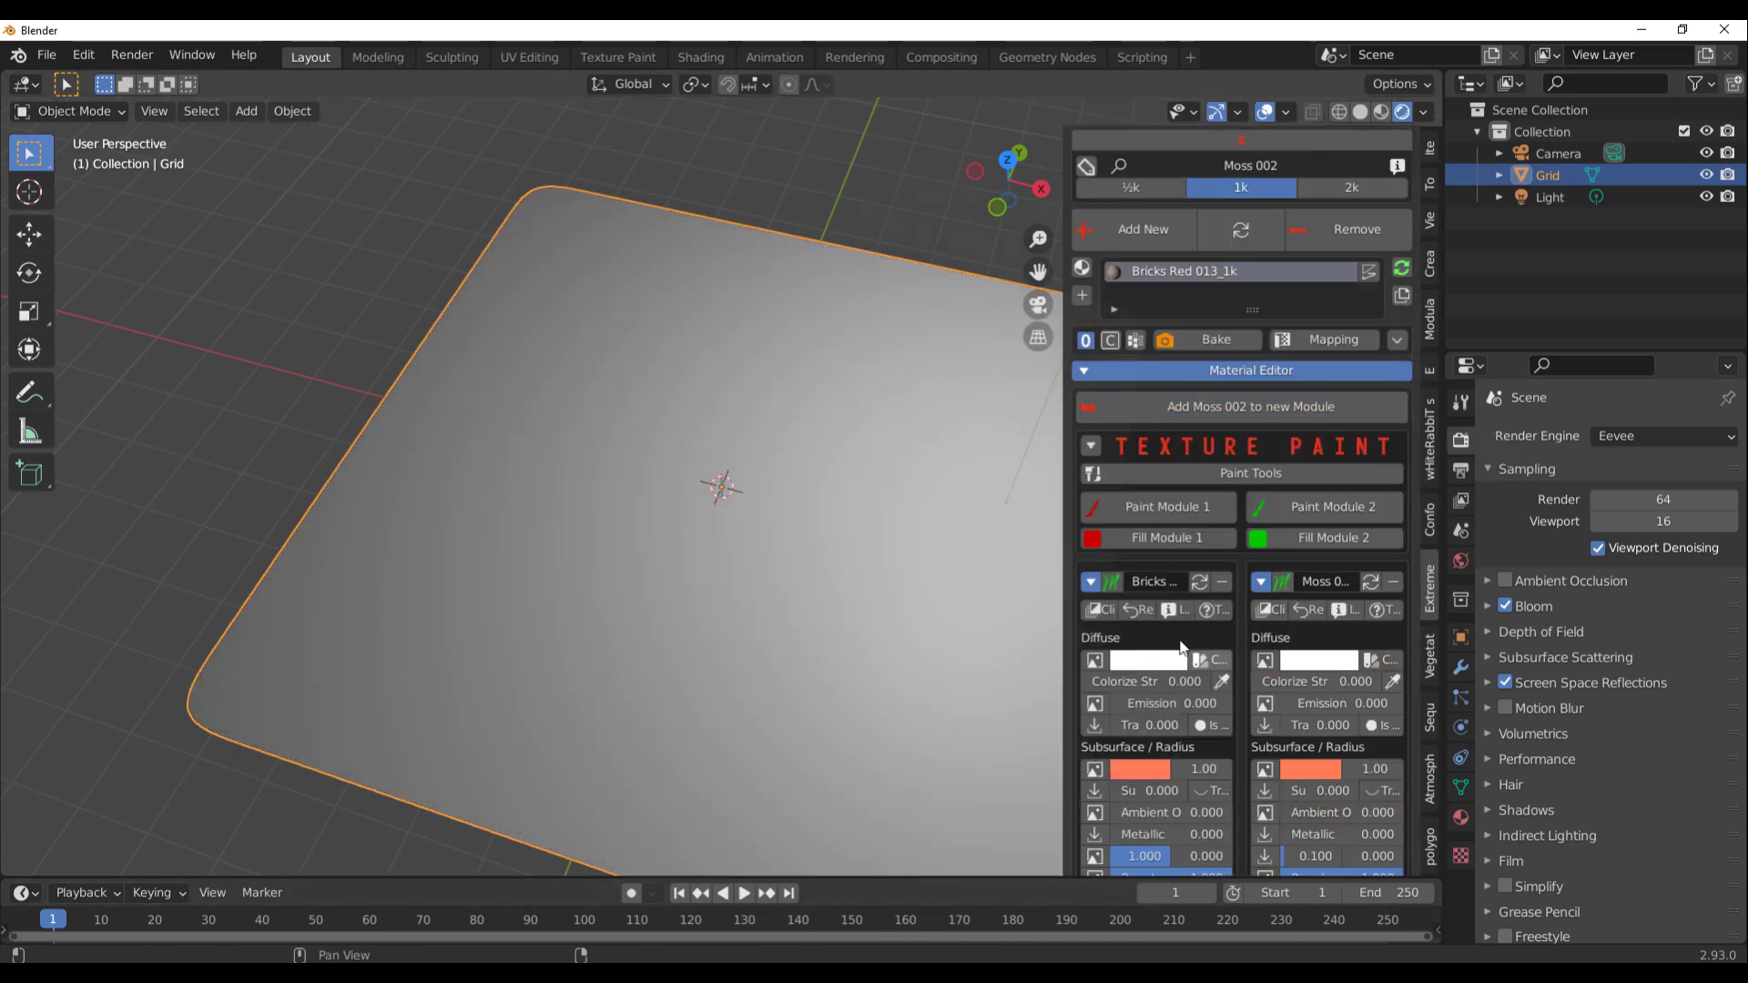
left_click_drag(1059, 621, 904, 594)
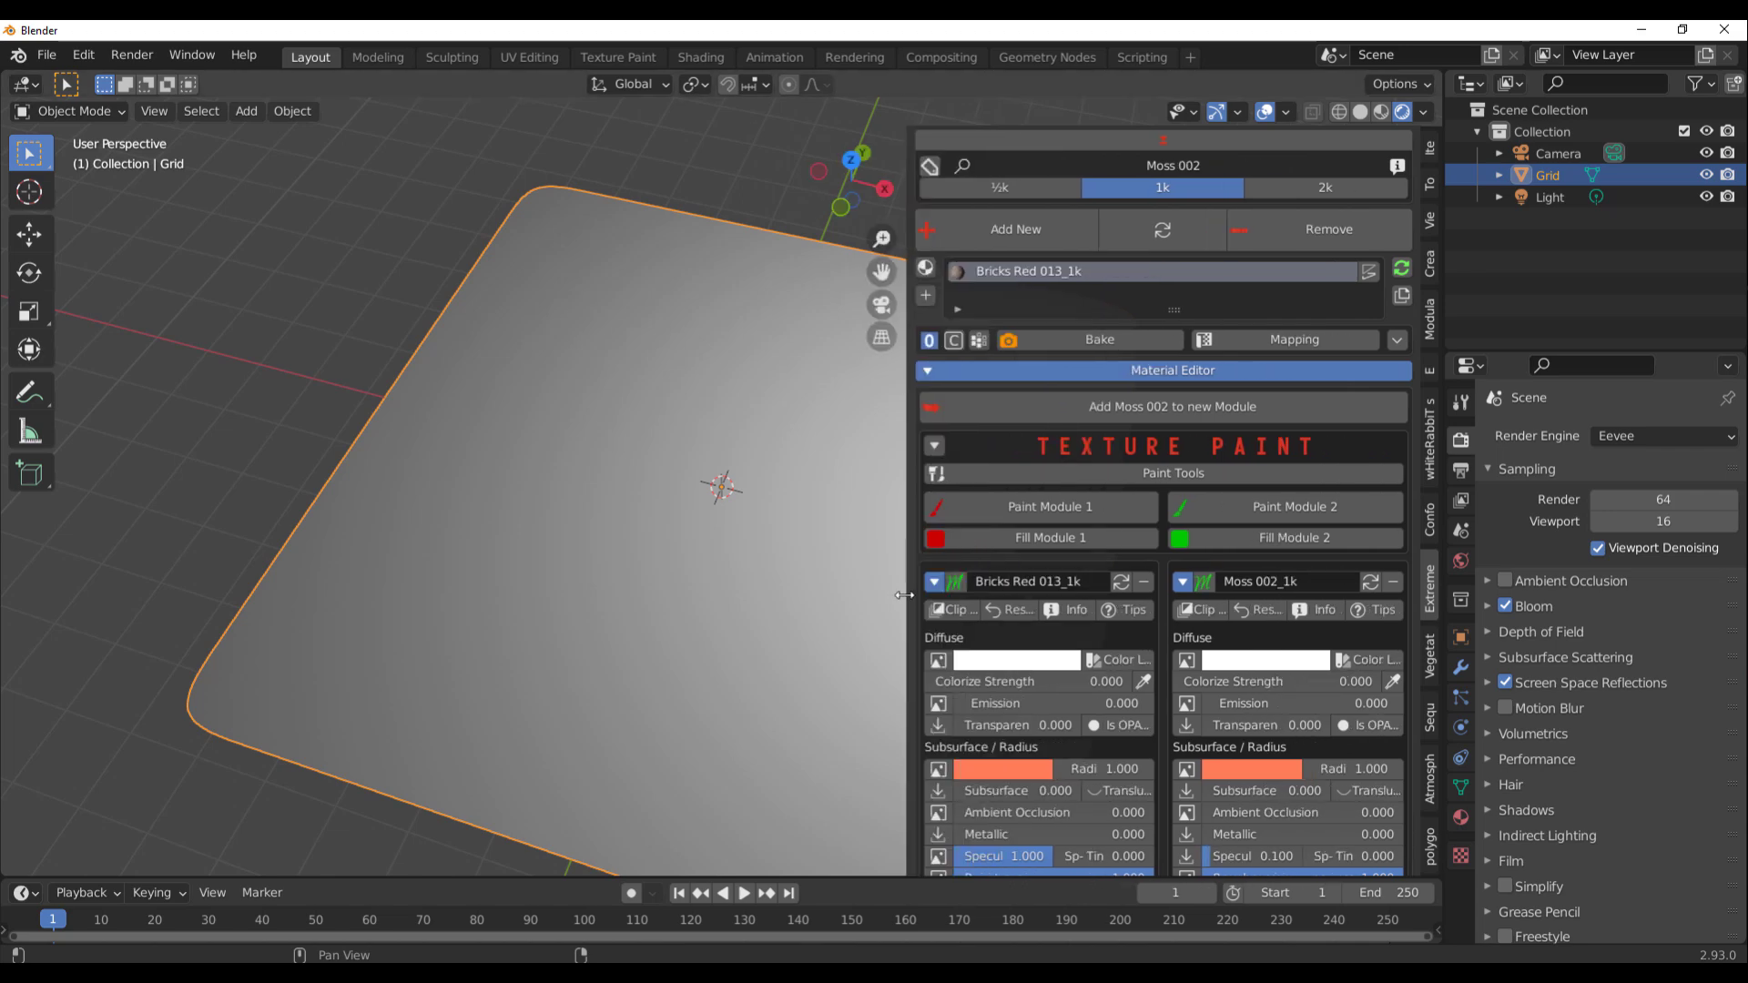
scroll(717, 522, "down", 6)
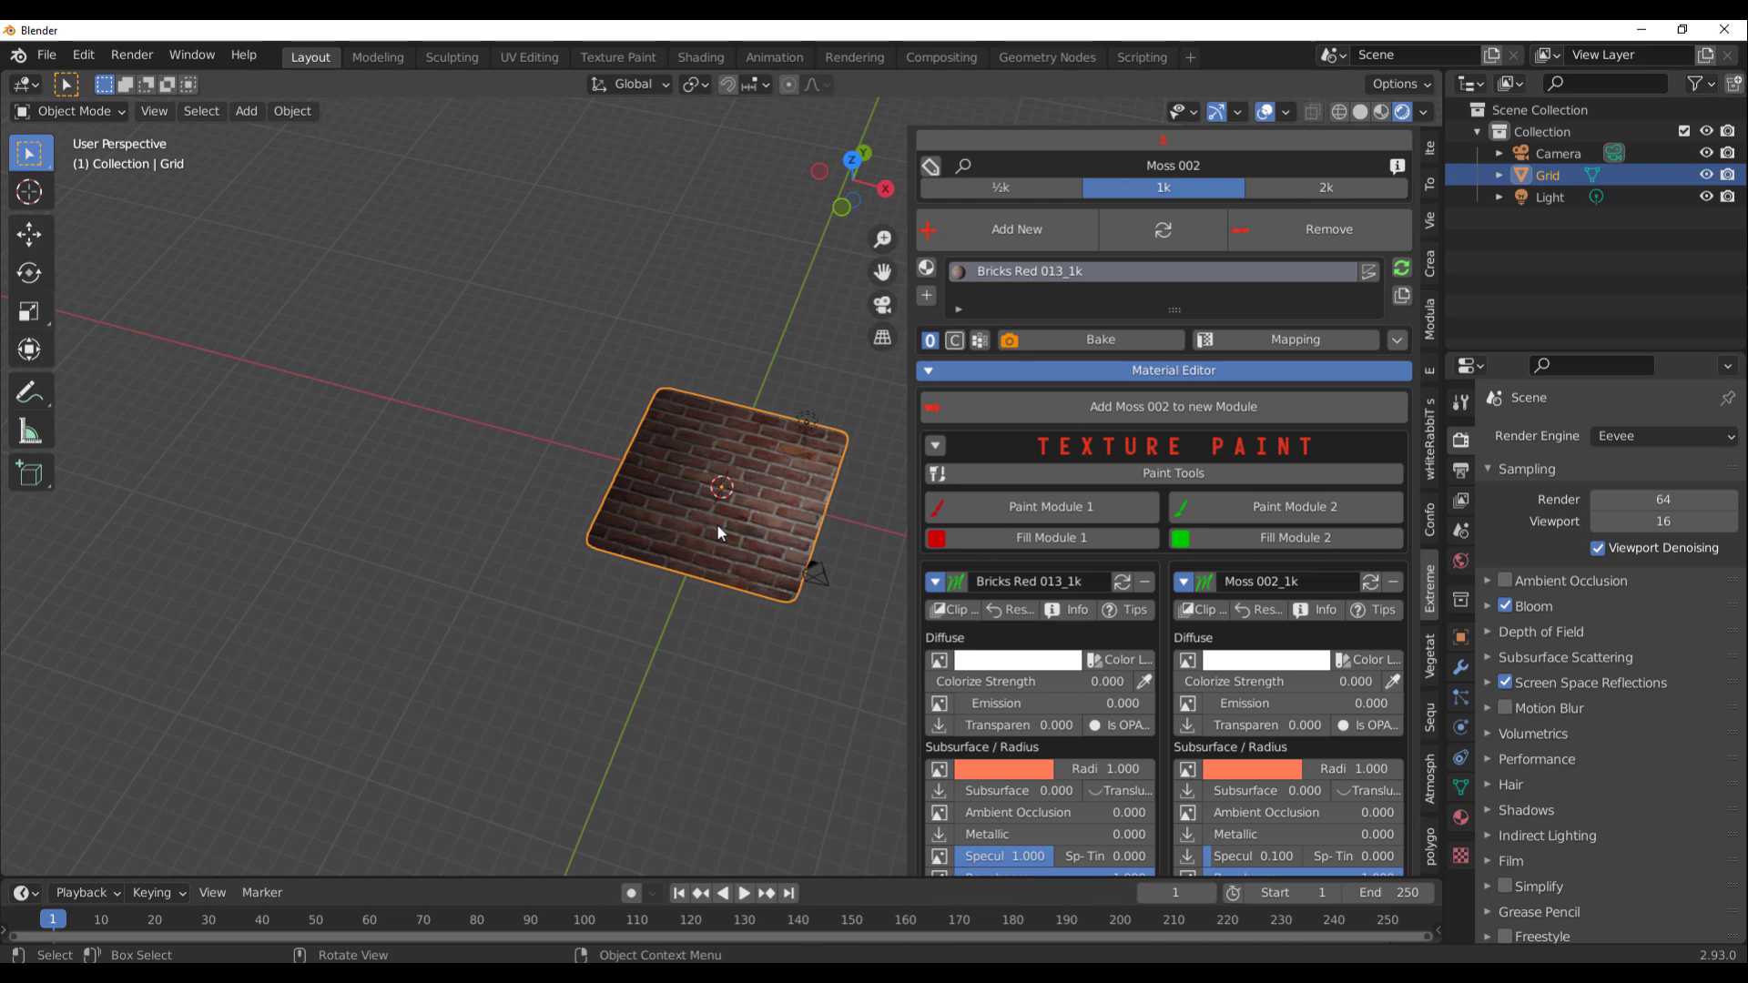
scroll(746, 512, "up", 5)
mouse_move(807, 539)
middle_mouse_down()
mouse_move(745, 521)
mouse_move(815, 514)
middle_mouse_up()
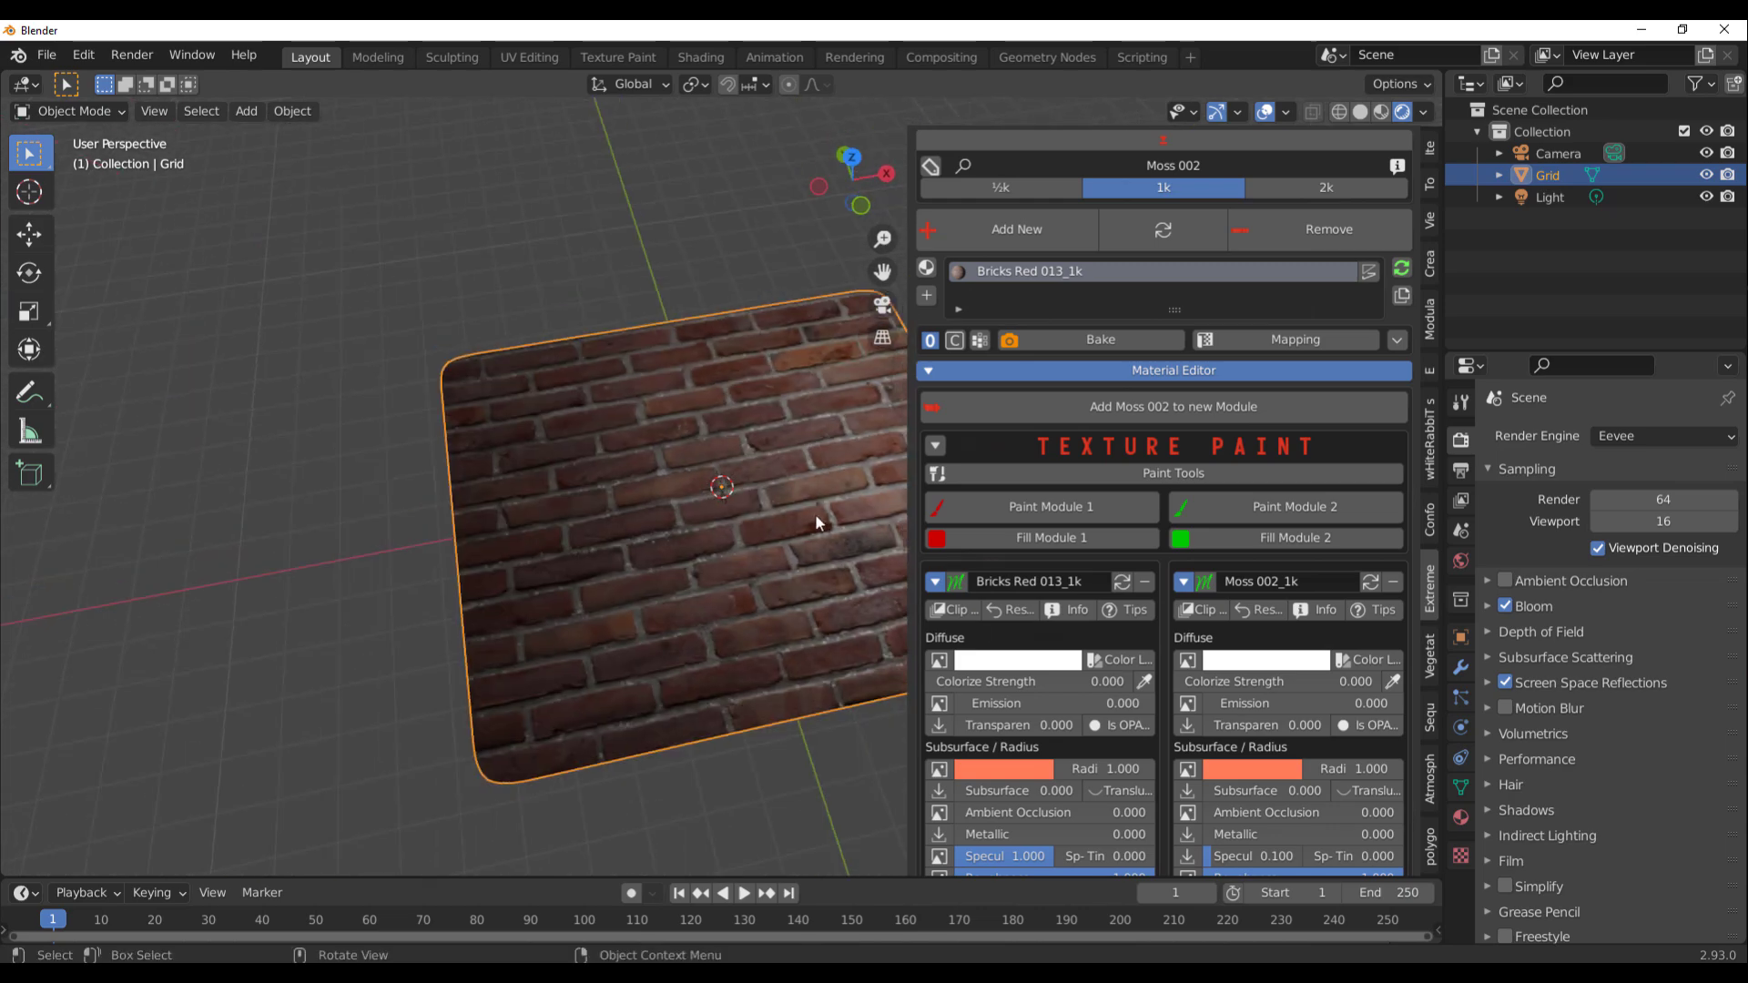
scroll(847, 512, "down", 3)
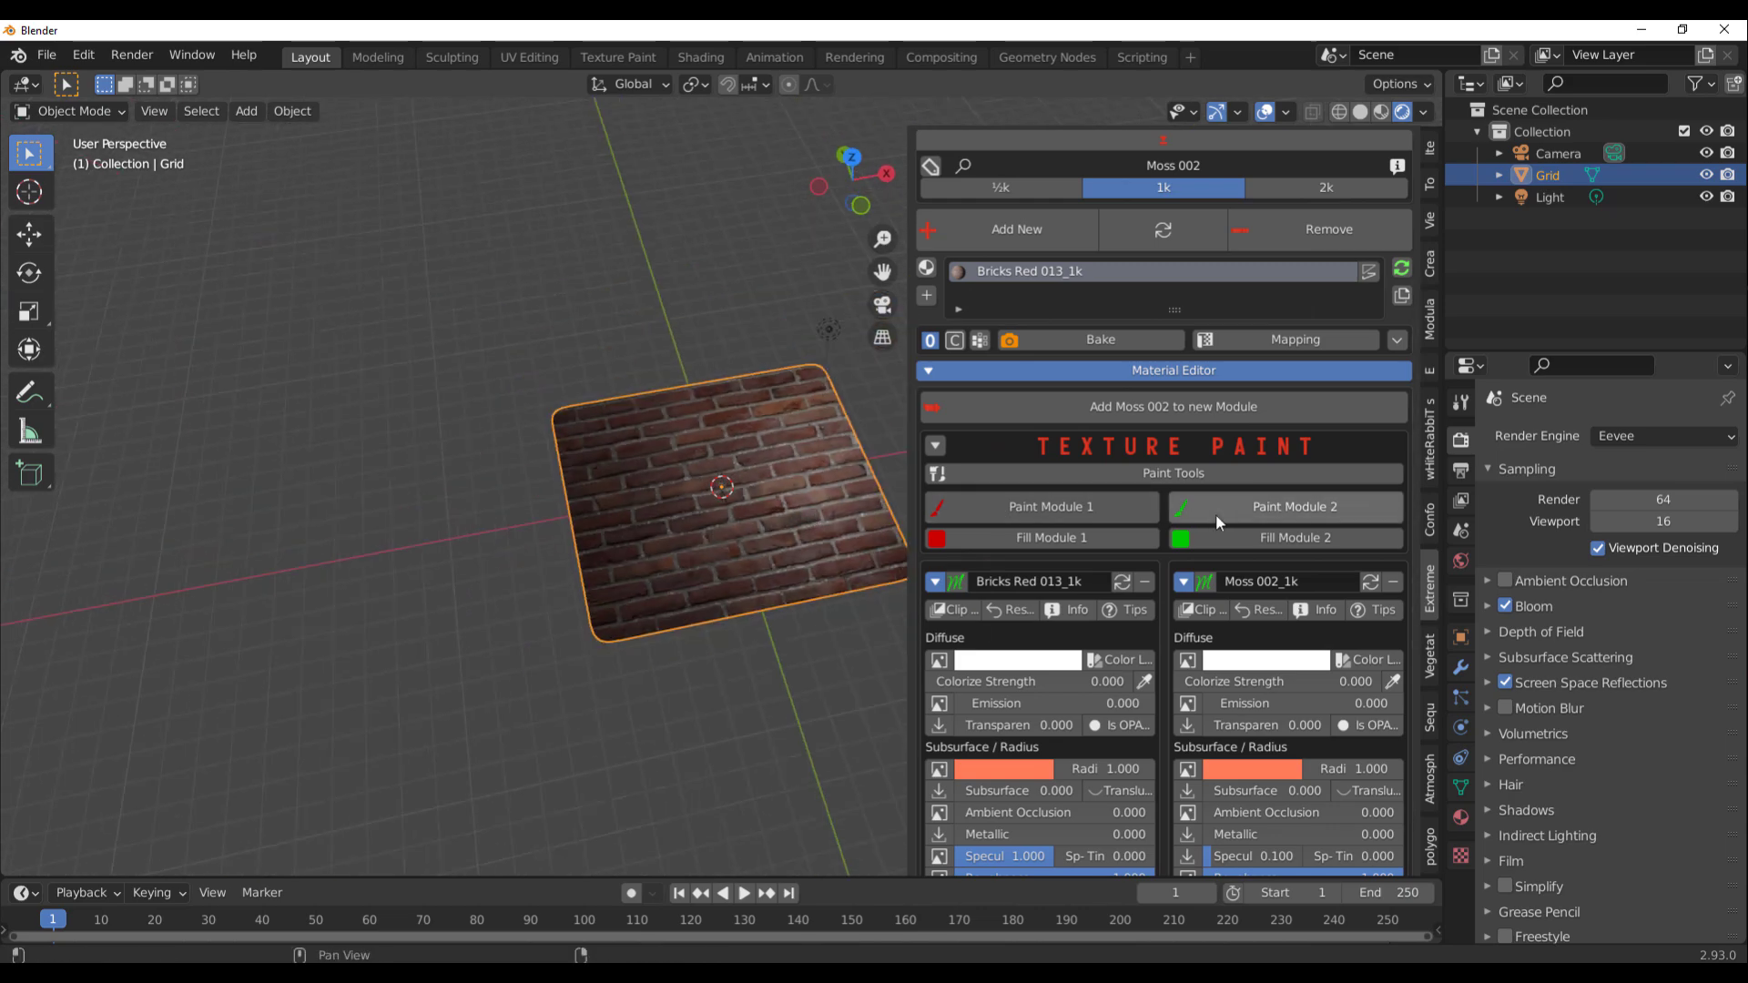
- Duplicate the light and place the copy on the opposite side of the grid
left_click(832, 326)
middle_click_drag(813, 423, 752, 428)
key("shift+d")
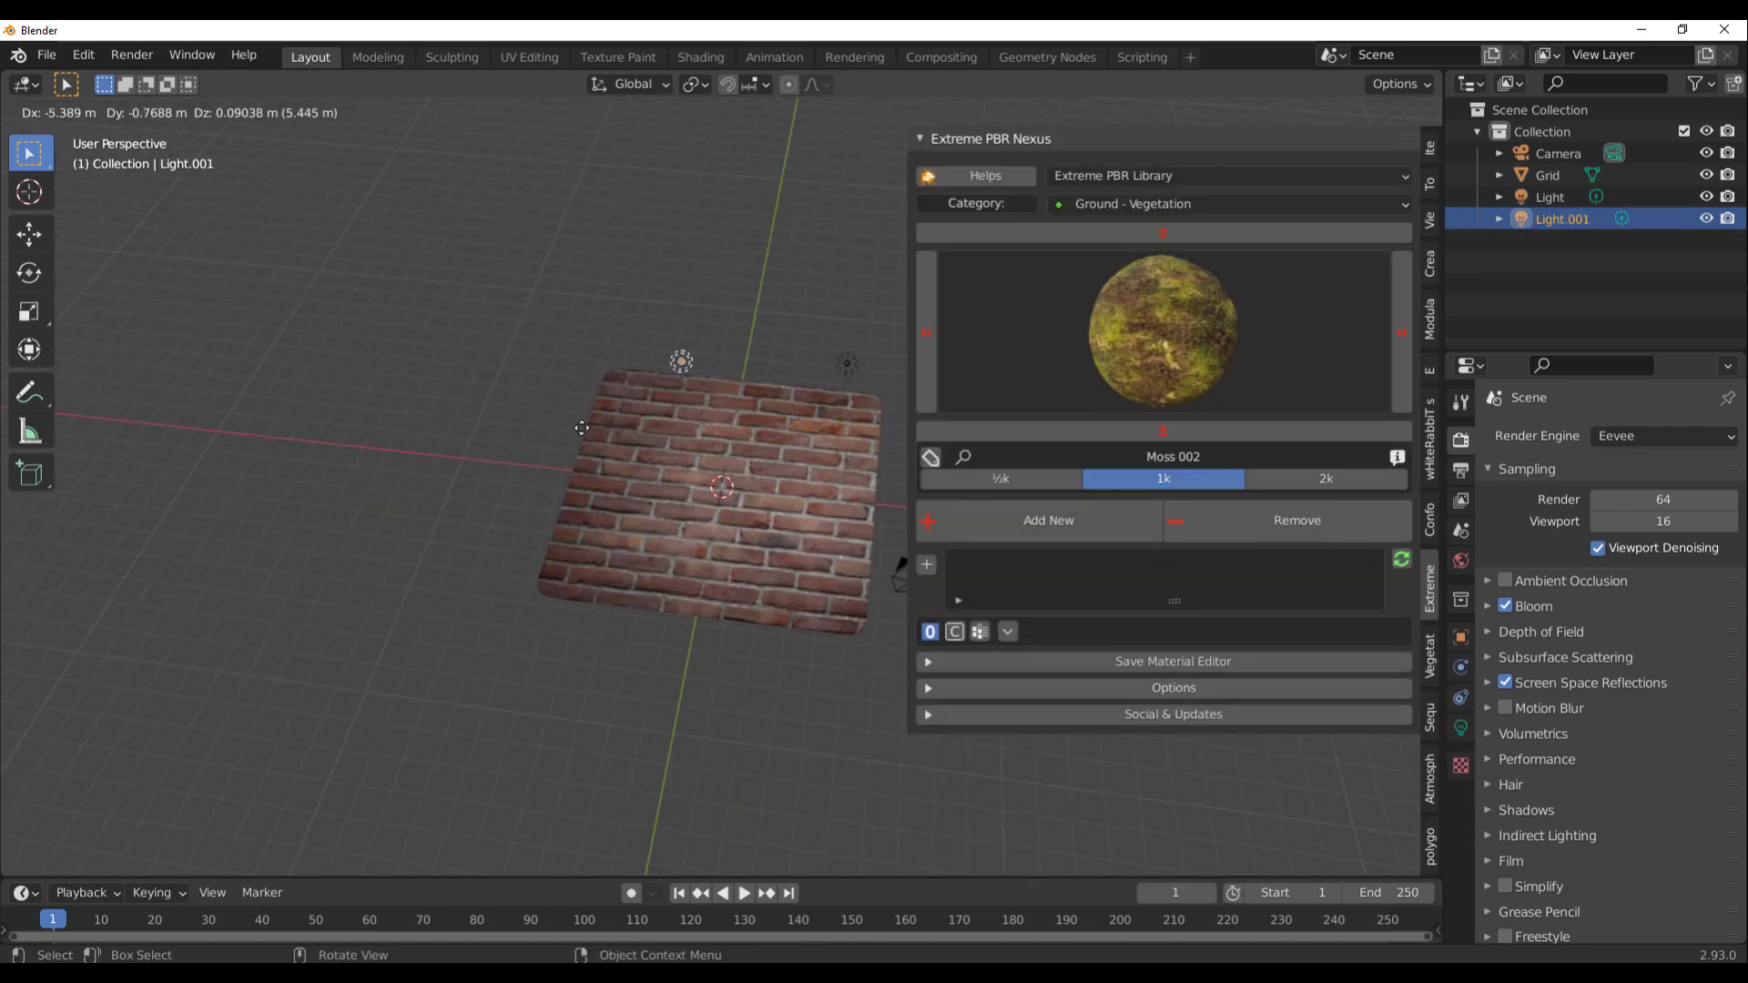
left_click(683, 485)
scroll(683, 484, "up", 3)
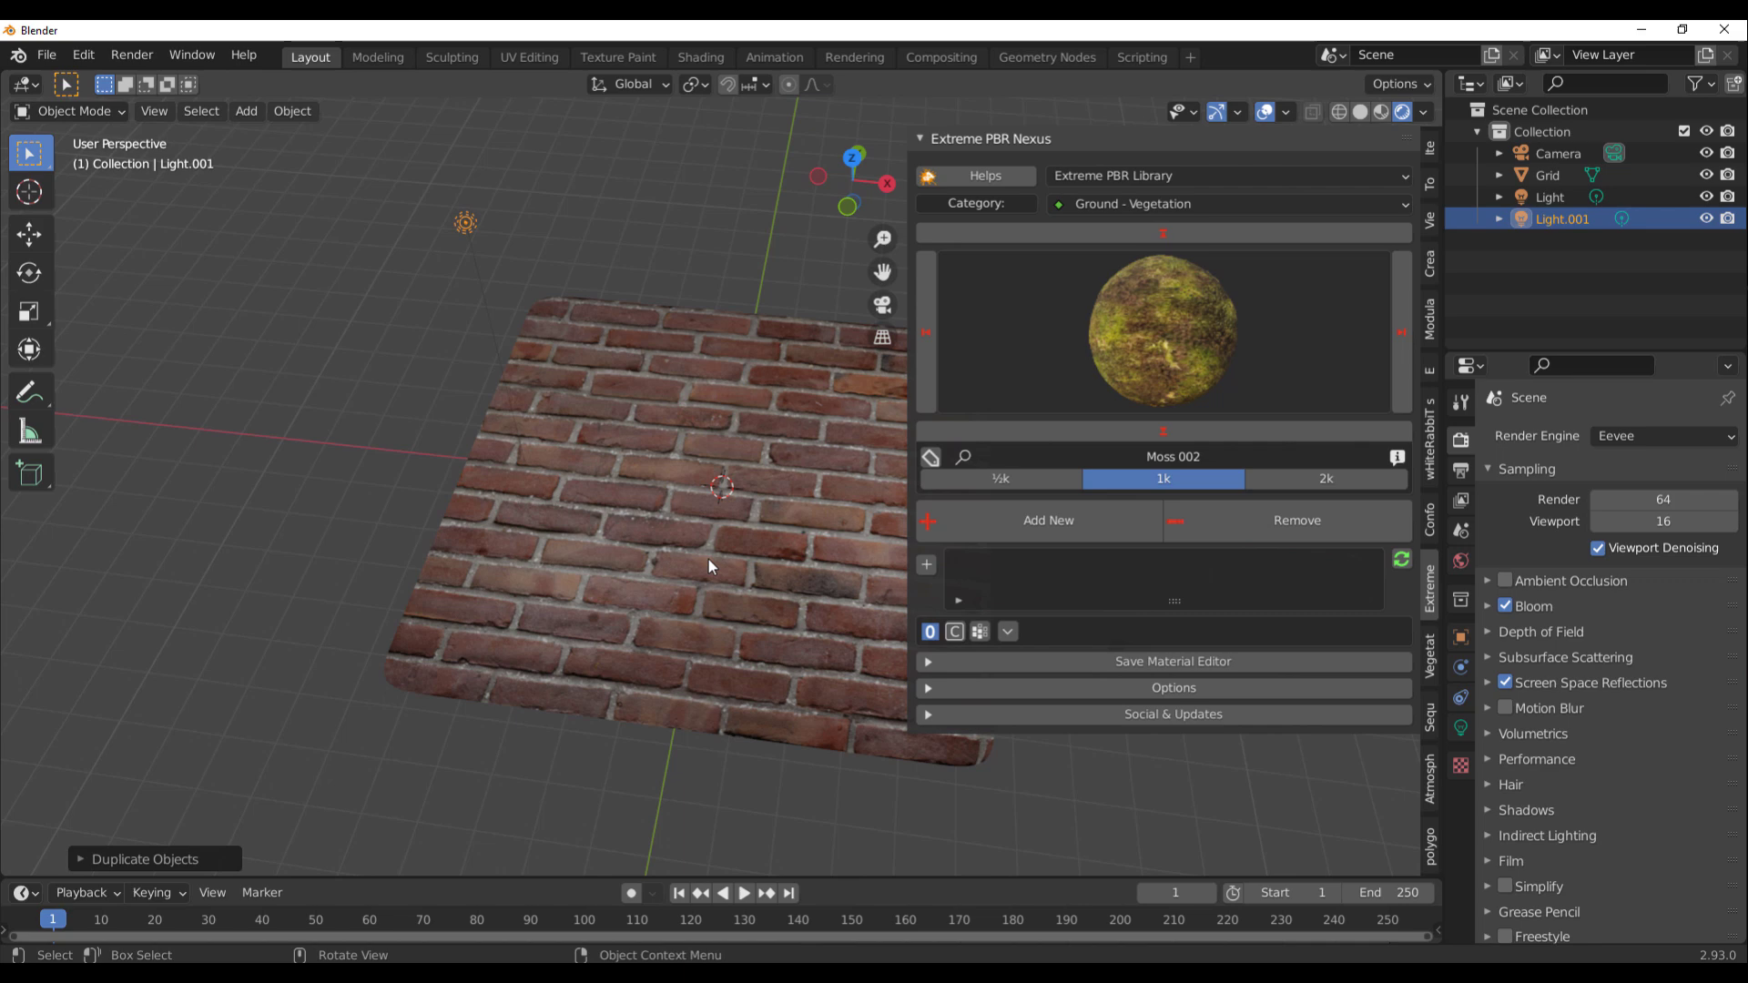
- Select the brick grid and start texture painting with Module 2, the moss
middle_click_drag(709, 559, 615, 464)
left_click(616, 465)
scroll(1253, 650, "down", 5)
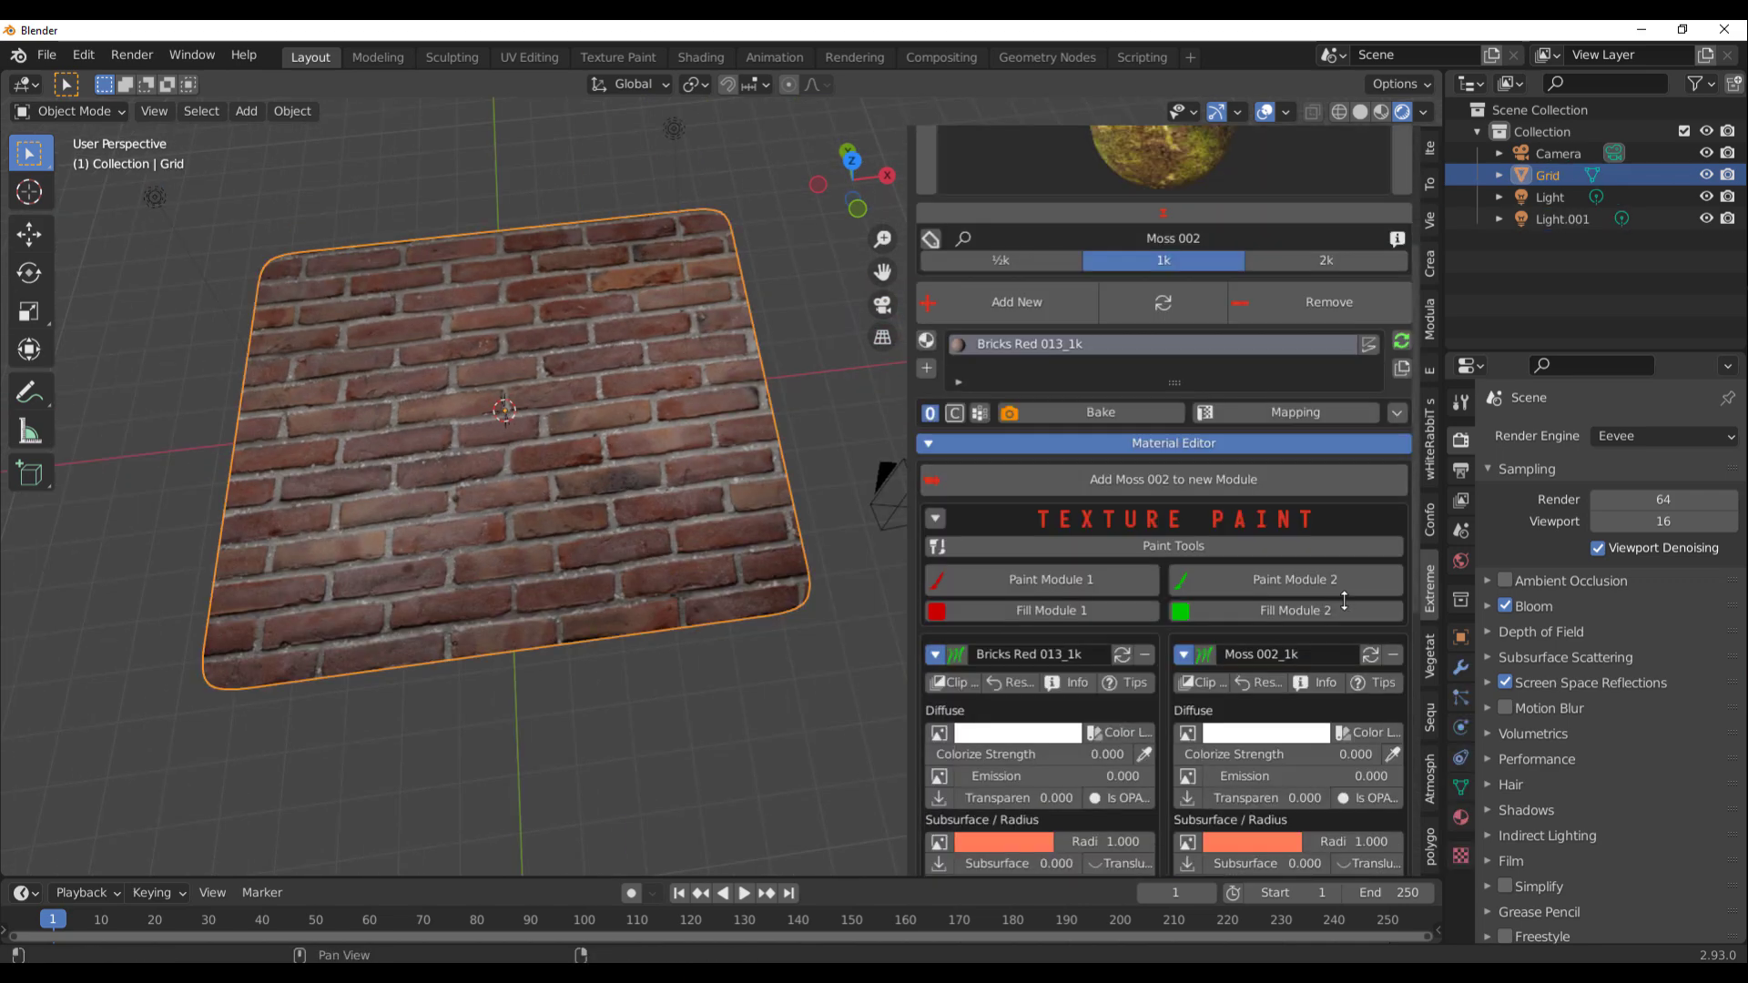
left_click(1287, 579)
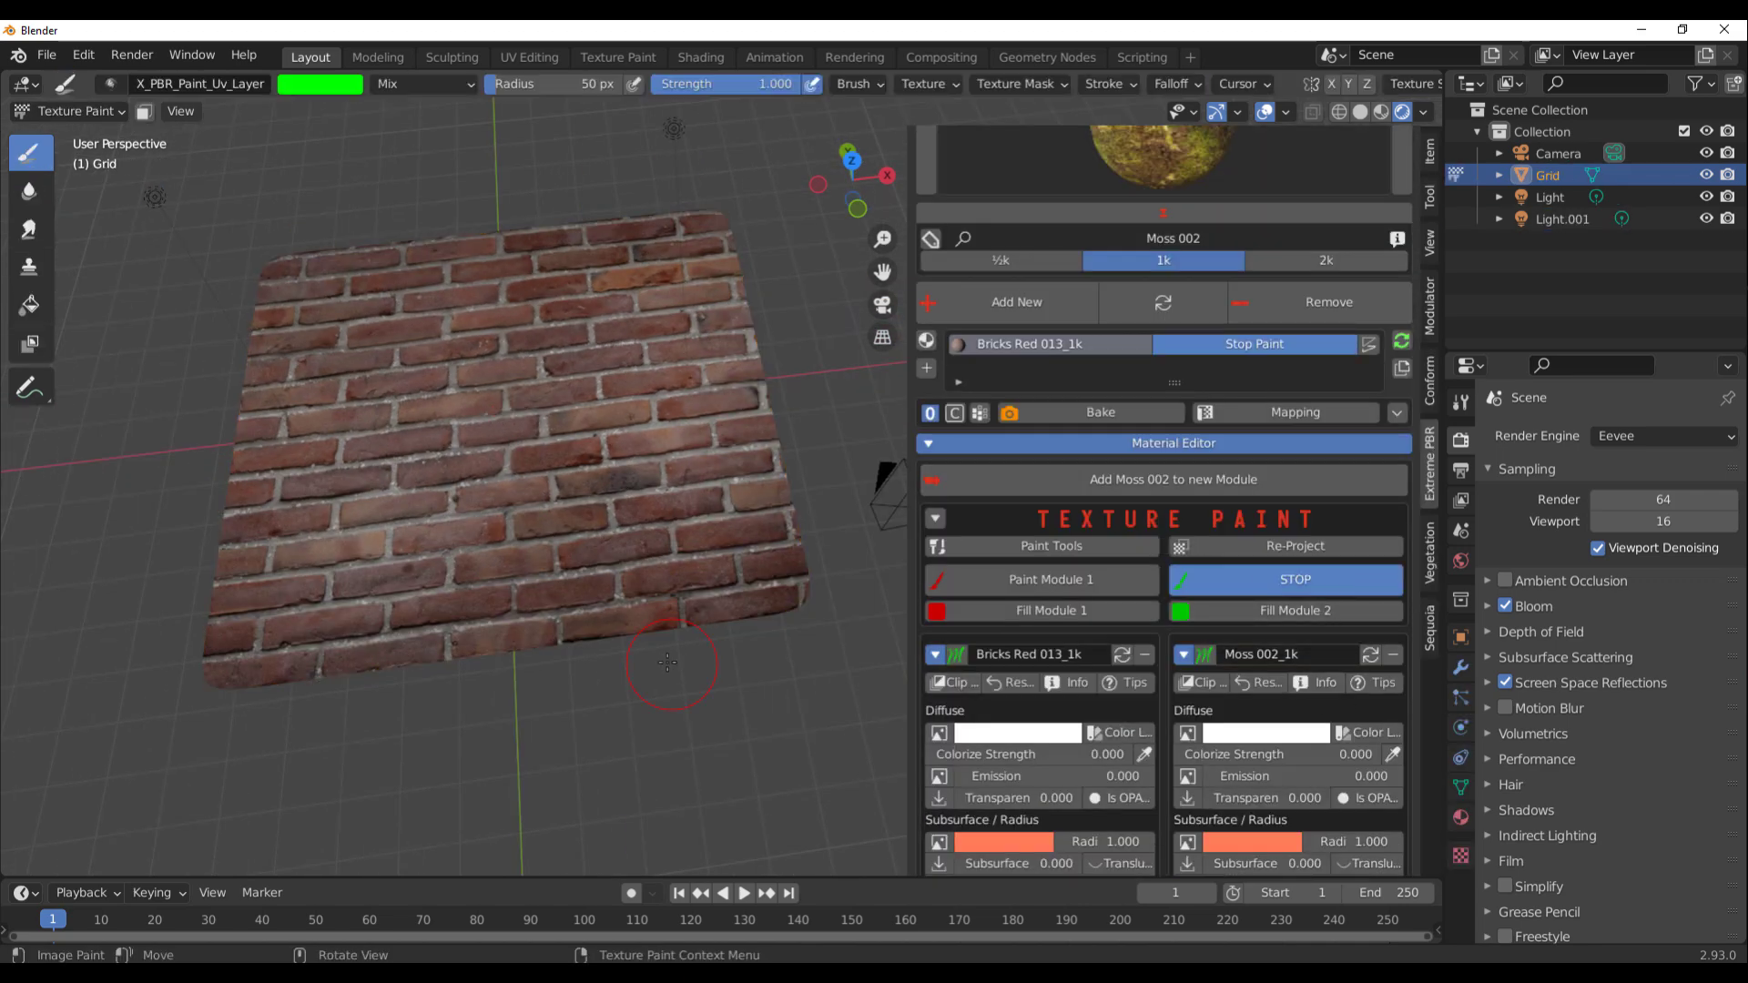
- Try painting a solid band of moss along the near edge of the brick grid
mouse_move(746, 592)
left_mouse_down()
mouse_move(273, 628)
mouse_move(455, 648)
mouse_move(768, 572)
mouse_move(767, 510)
mouse_move(546, 547)
mouse_move(230, 636)
left_mouse_up()
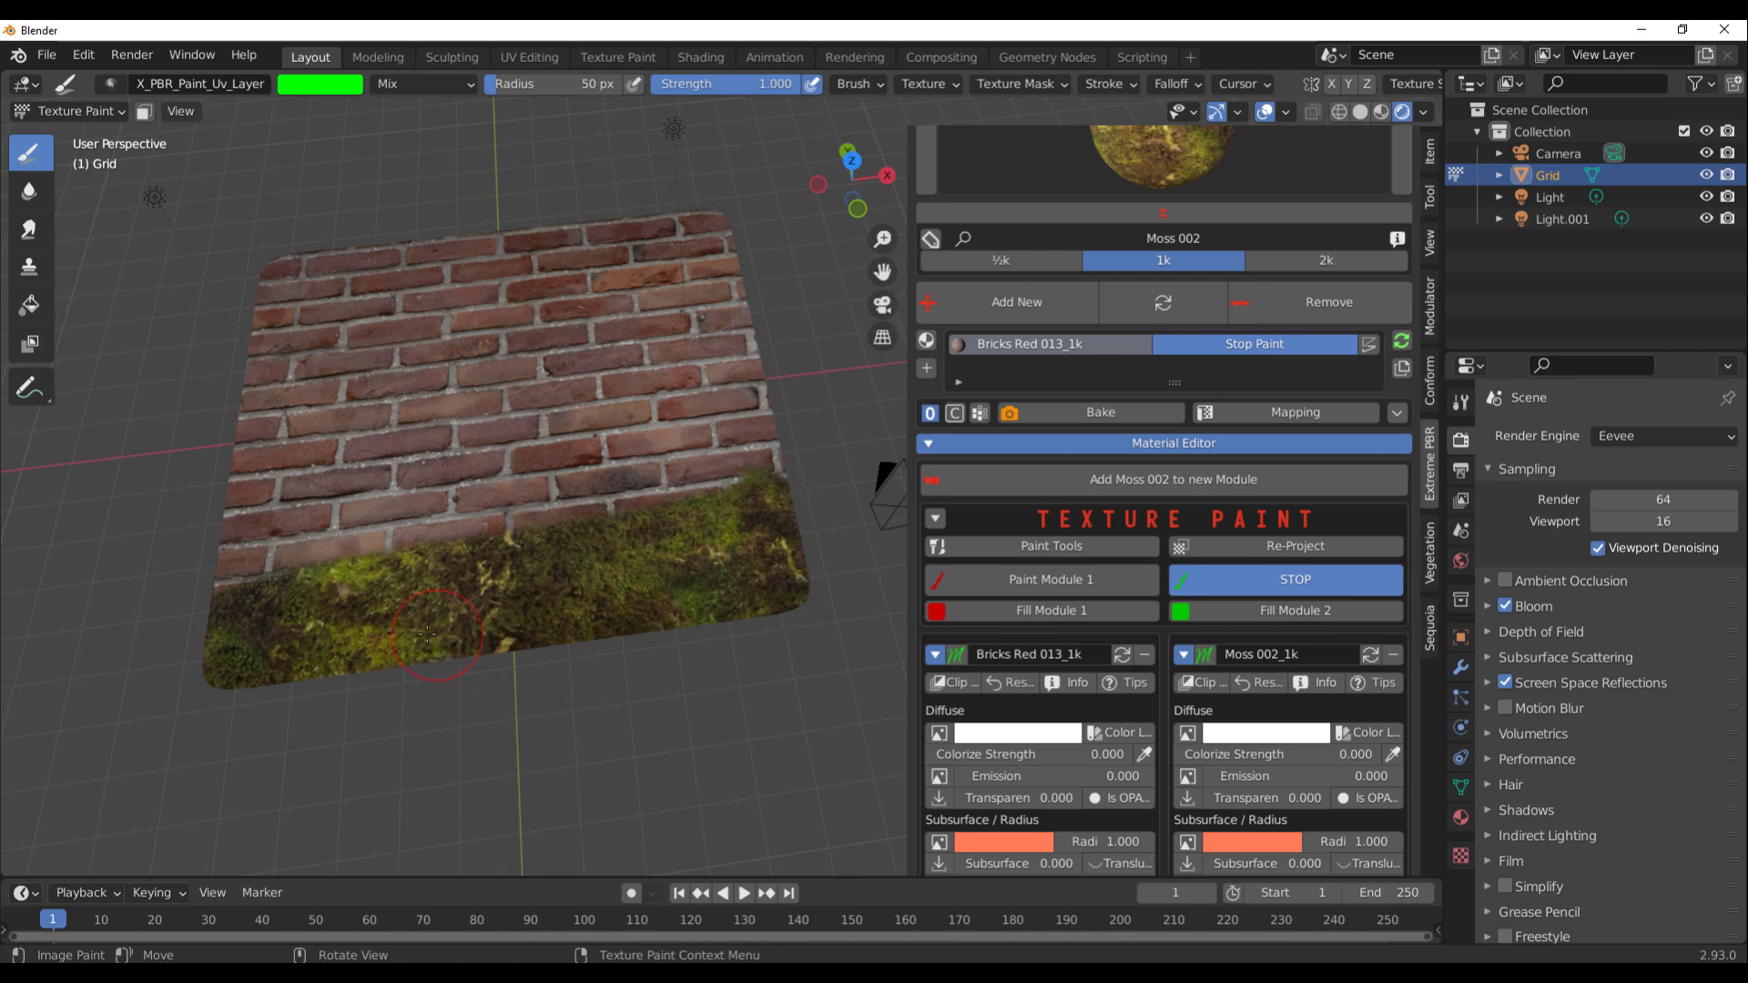
key("ctrl")
key("ctrl+z")
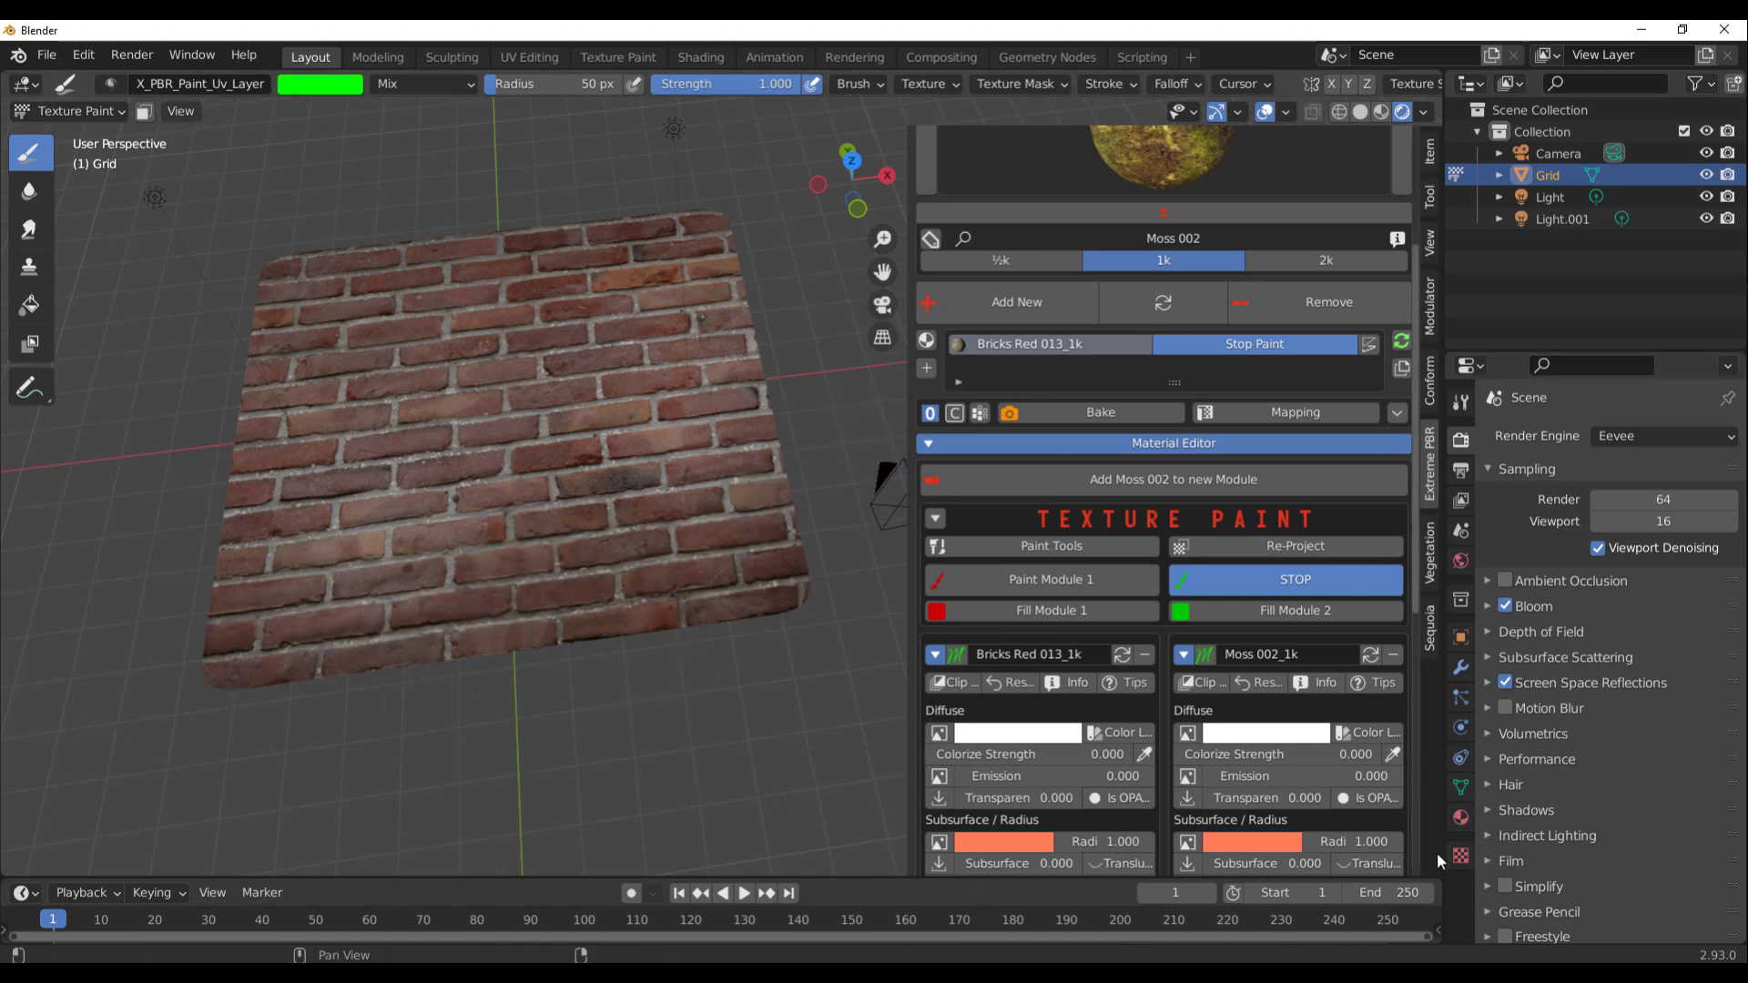
- Create a new brush texture and set its type to Musgrave
left_click(1461, 858)
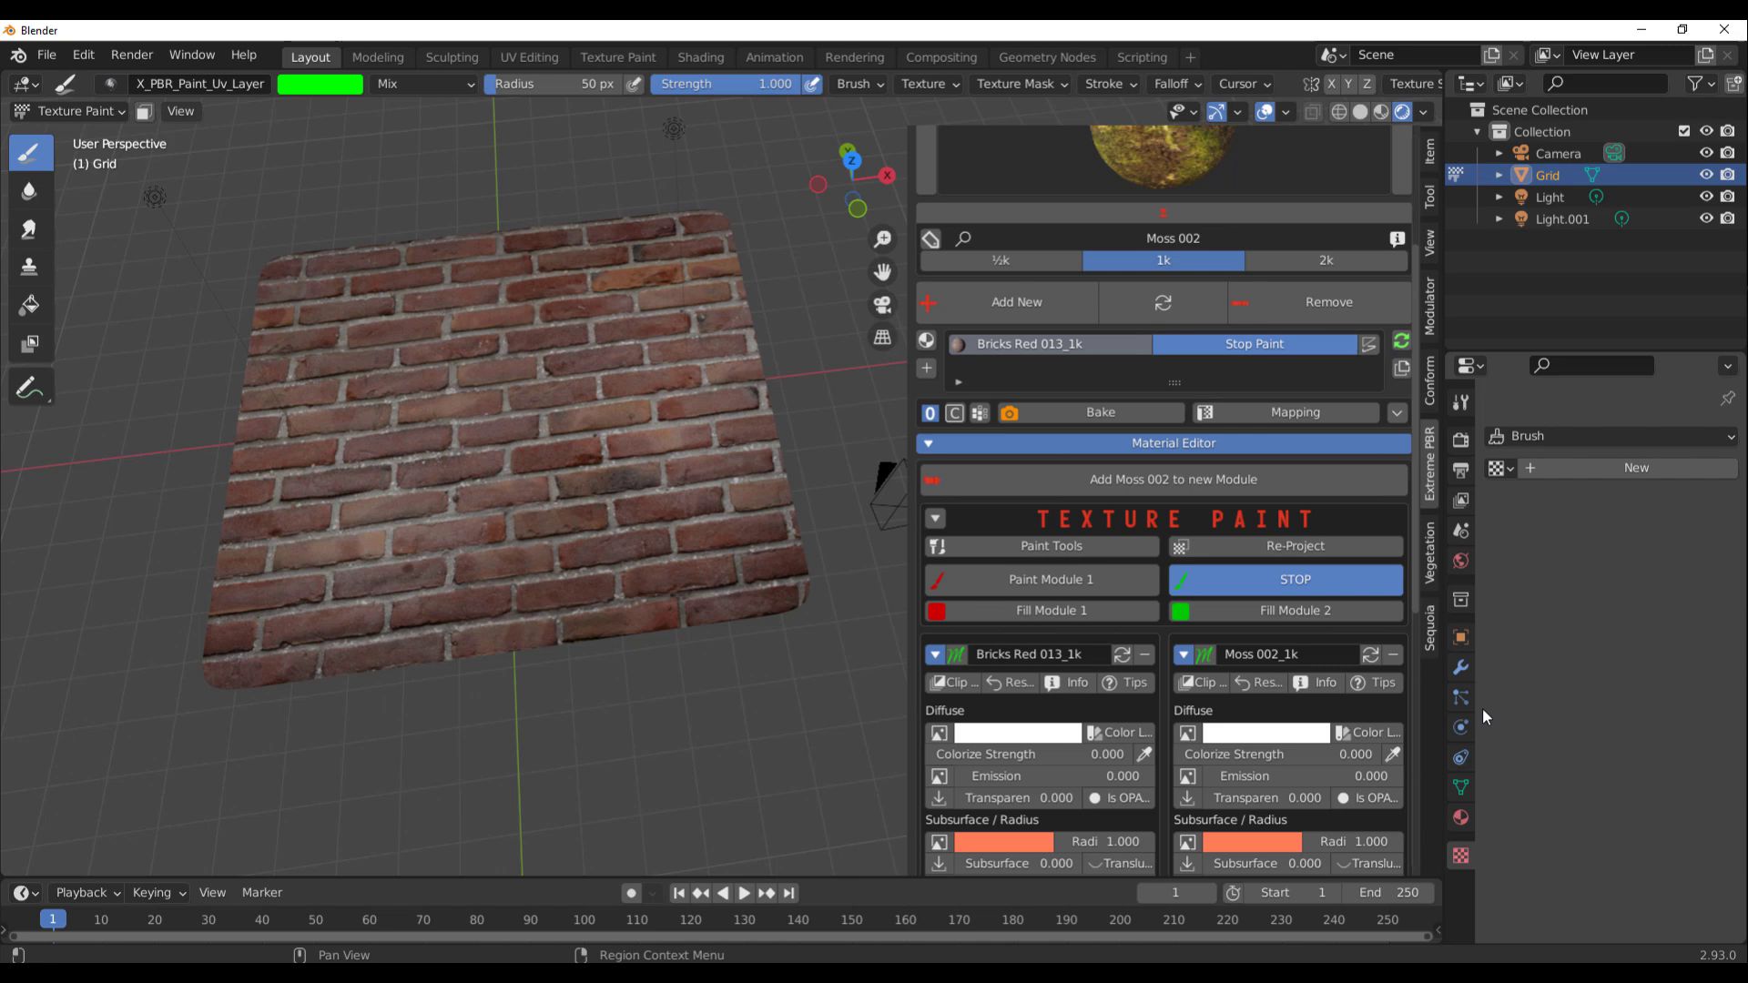
left_click(1575, 468)
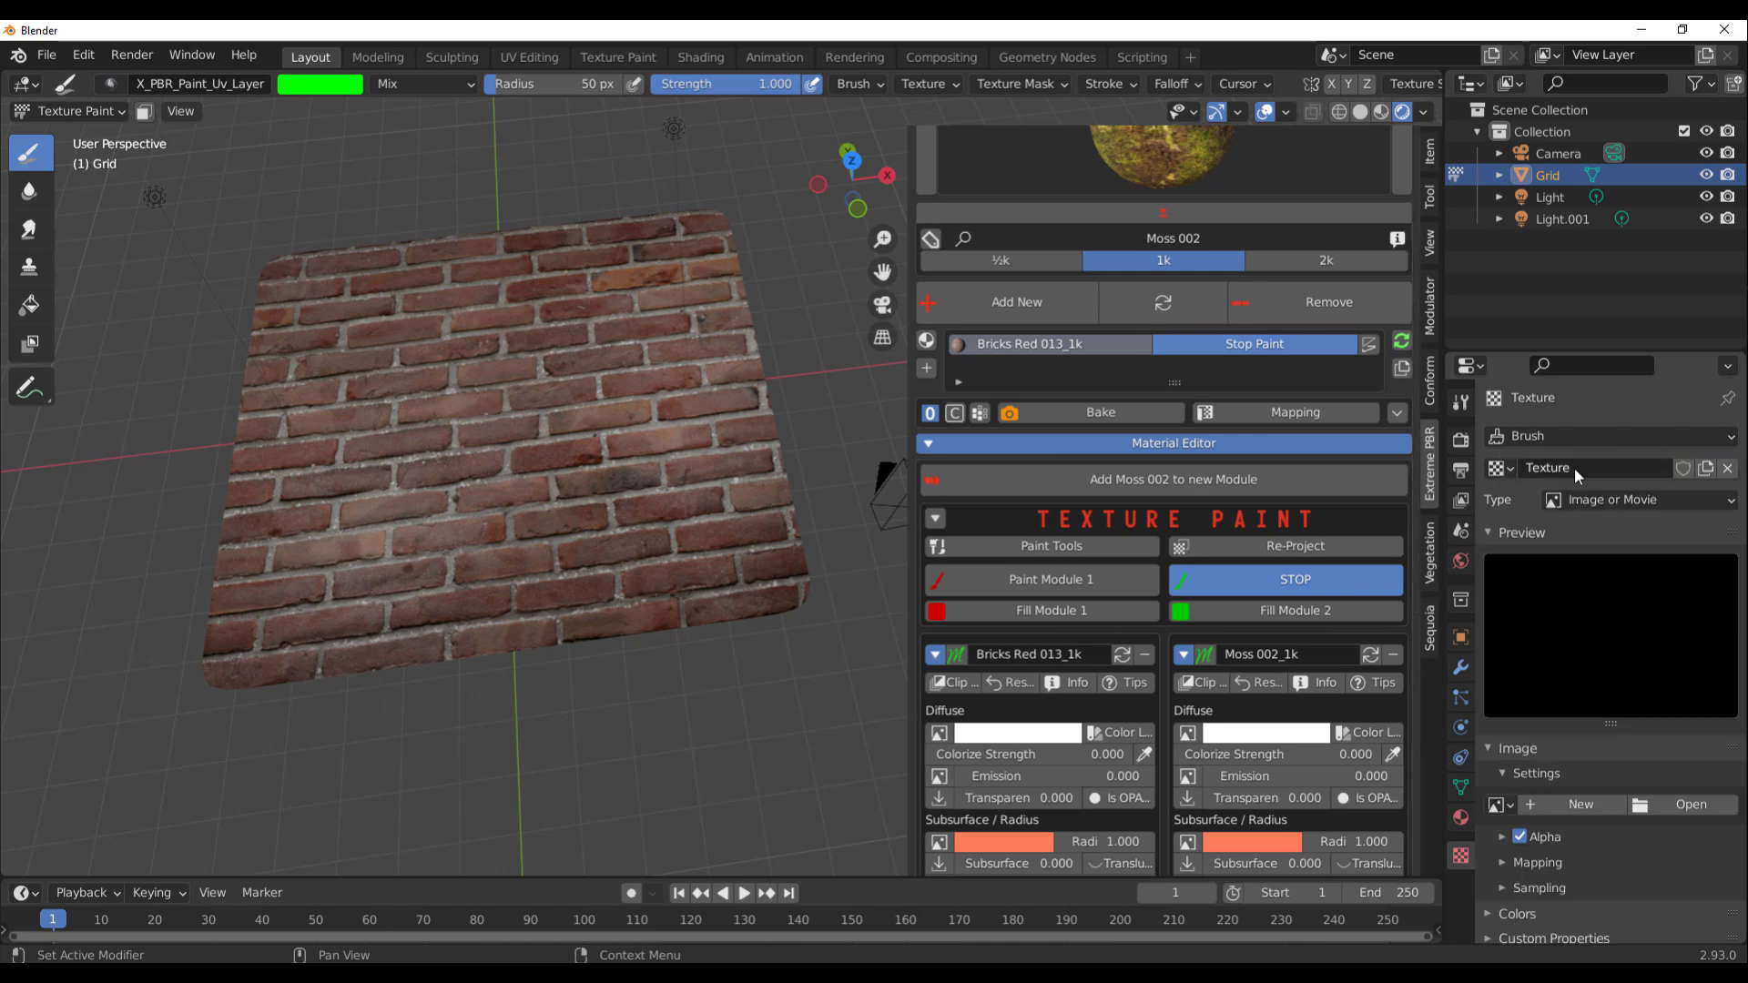
left_click(1589, 500)
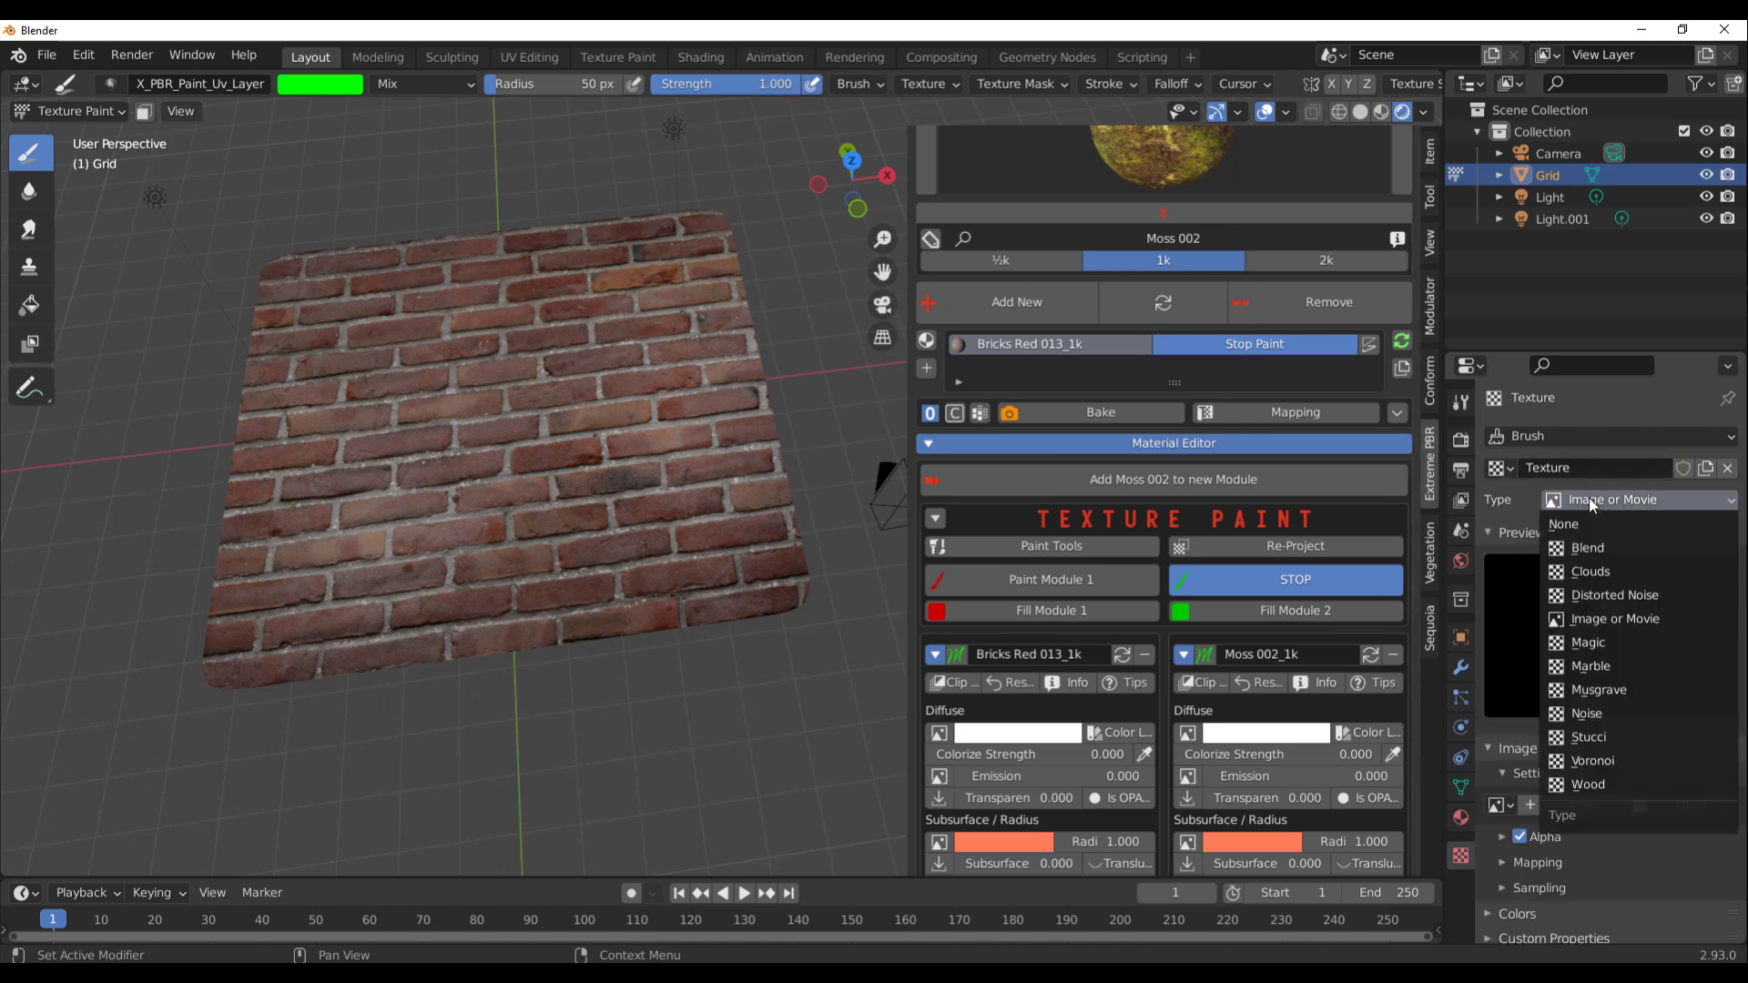
left_click(1624, 689)
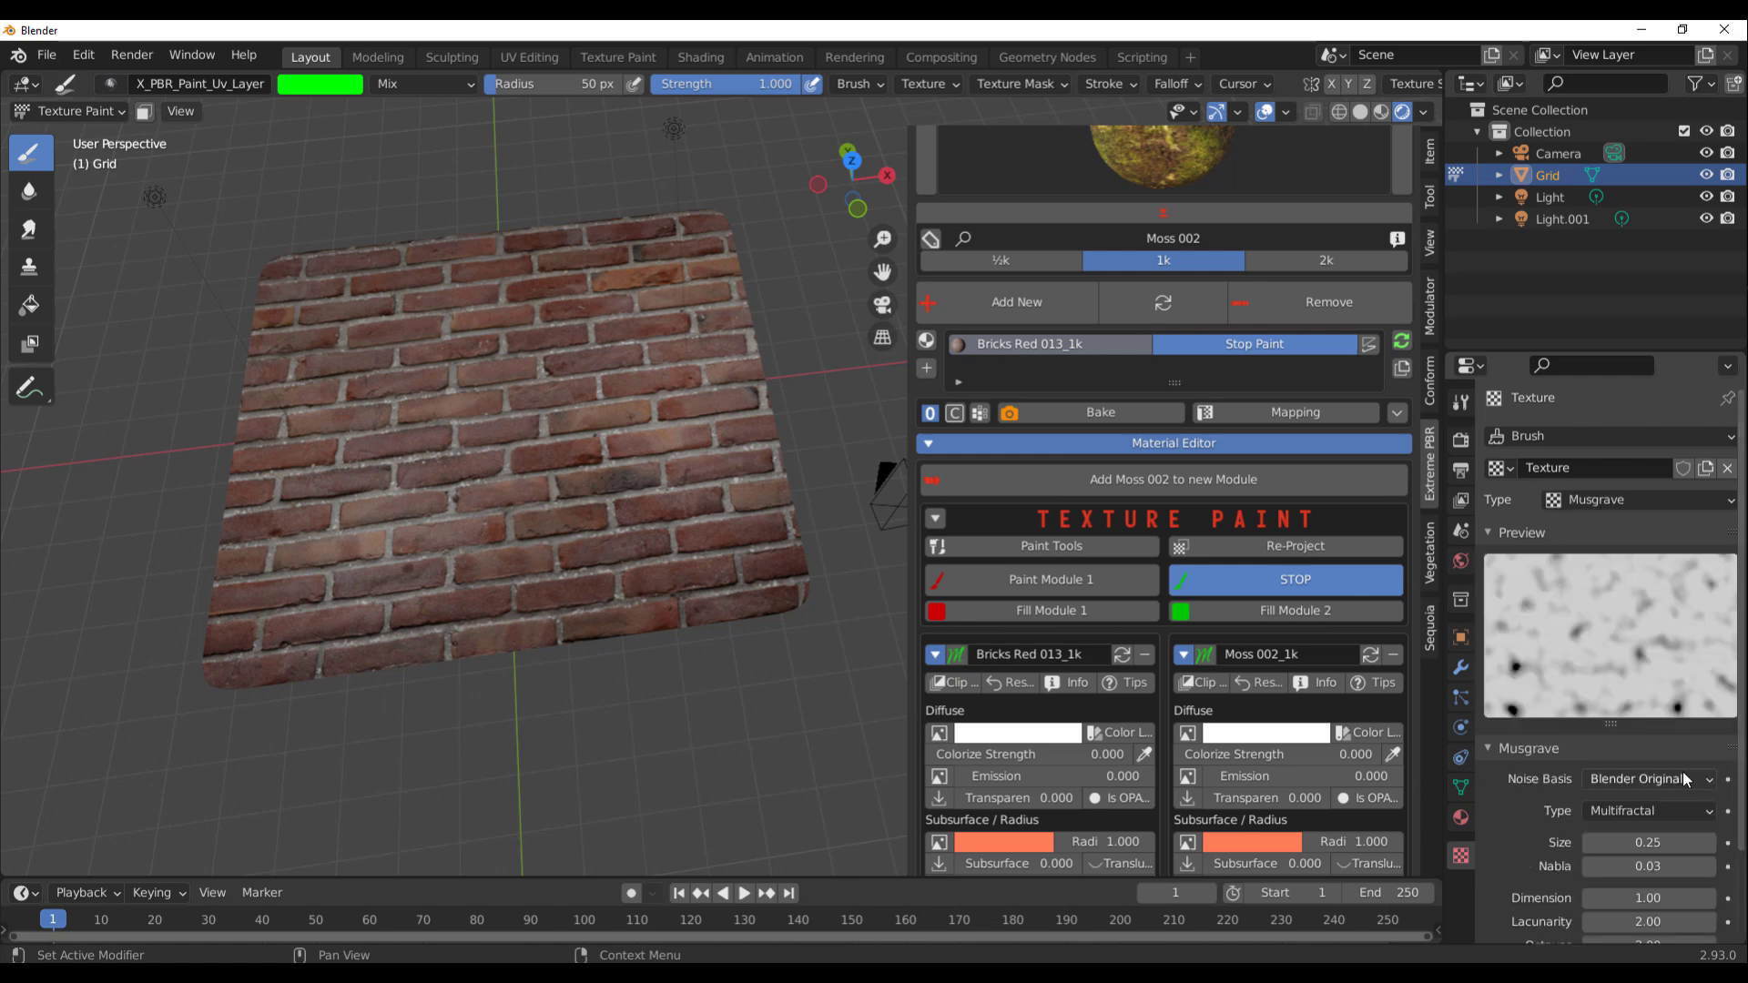
- Set the brush texture's Musgrave type to fBM and its size to 0.48
scroll(1595, 665, "down", 3)
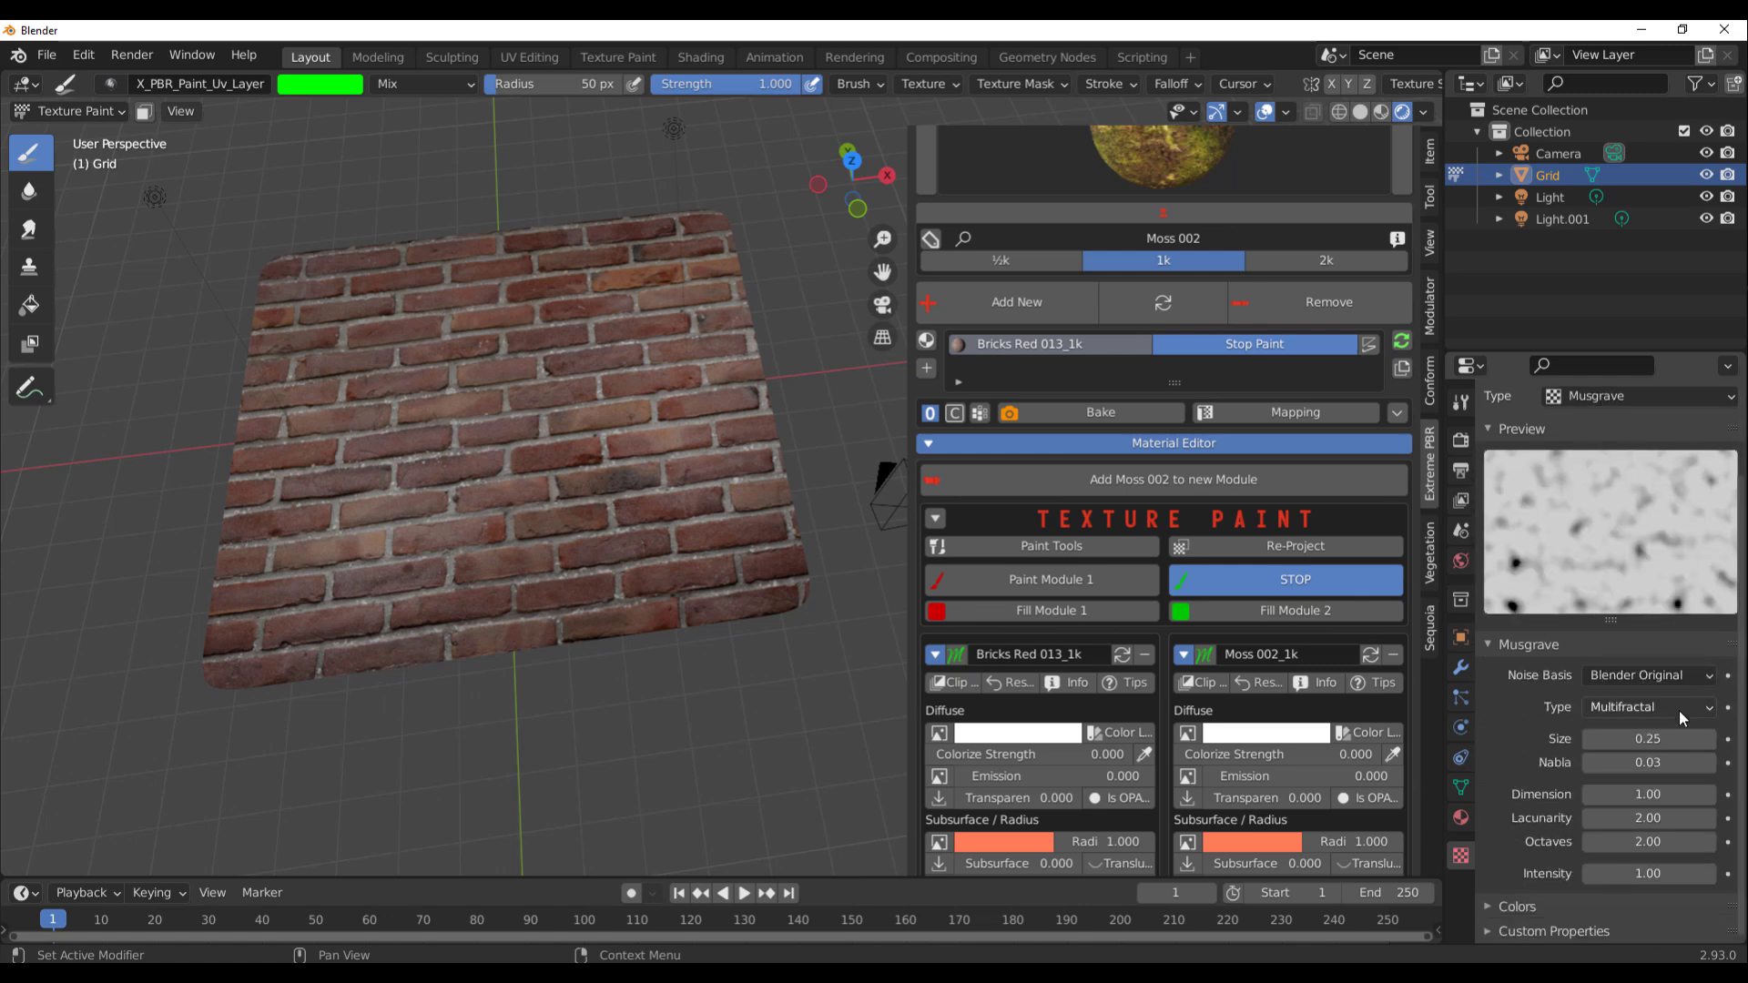
left_click(1632, 709)
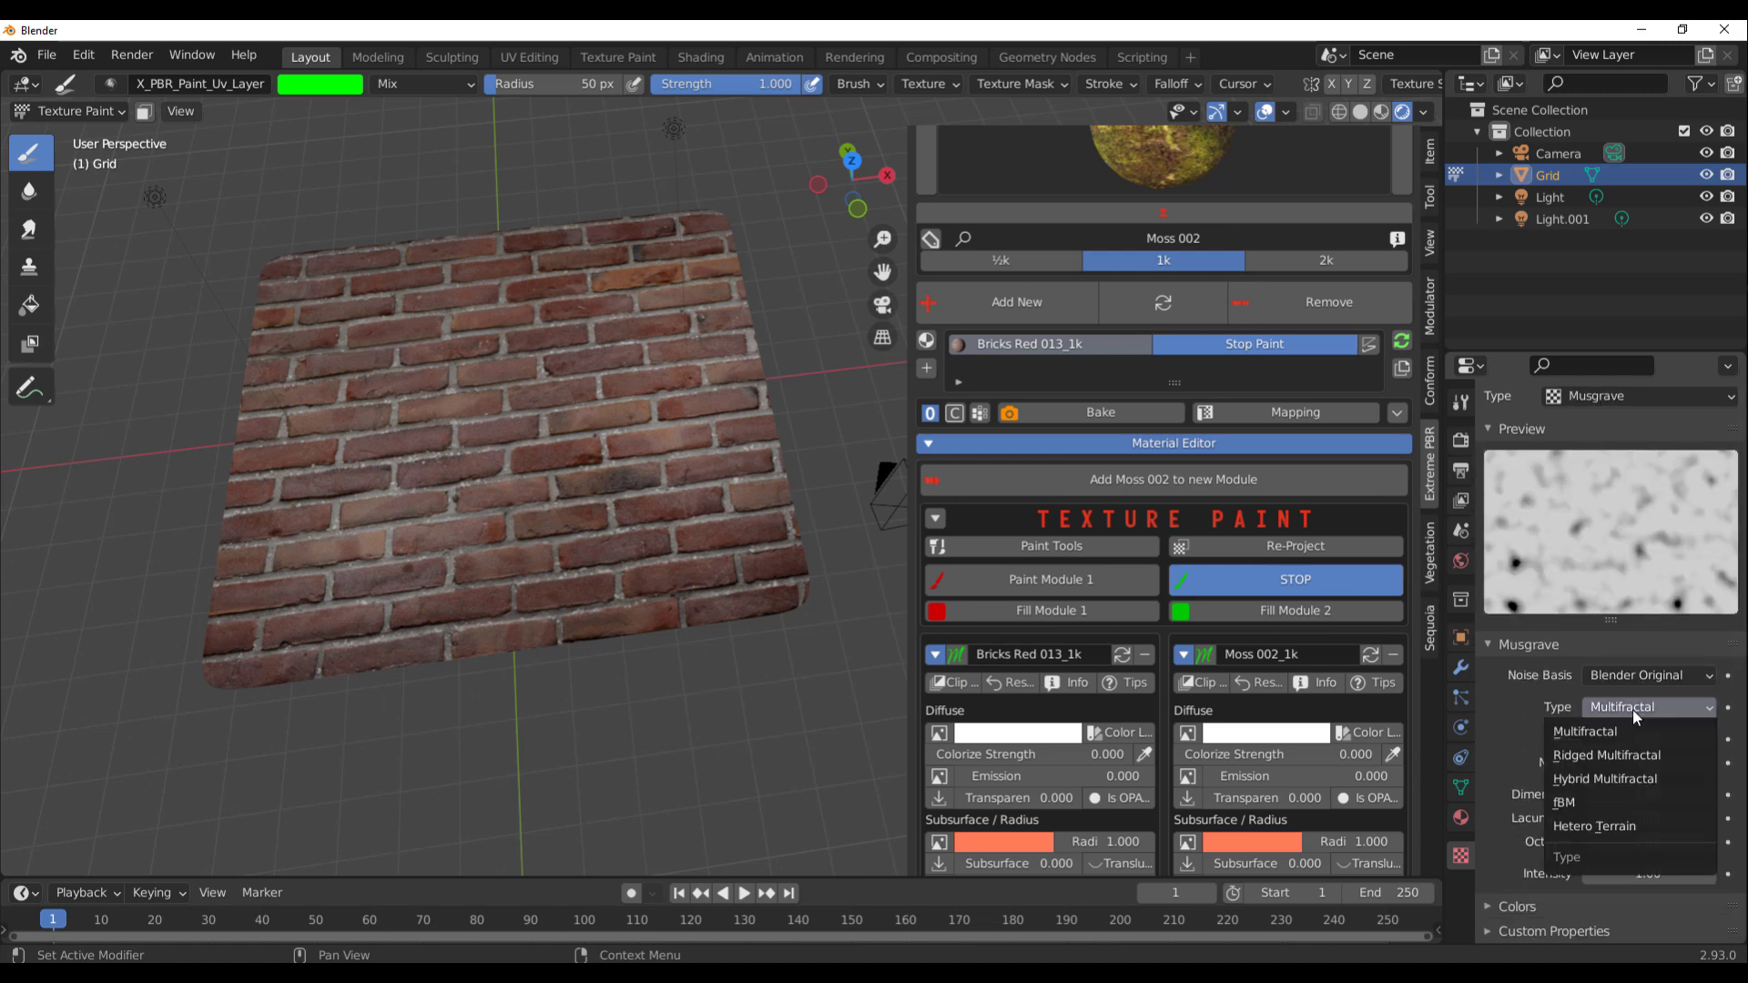
left_click(1590, 802)
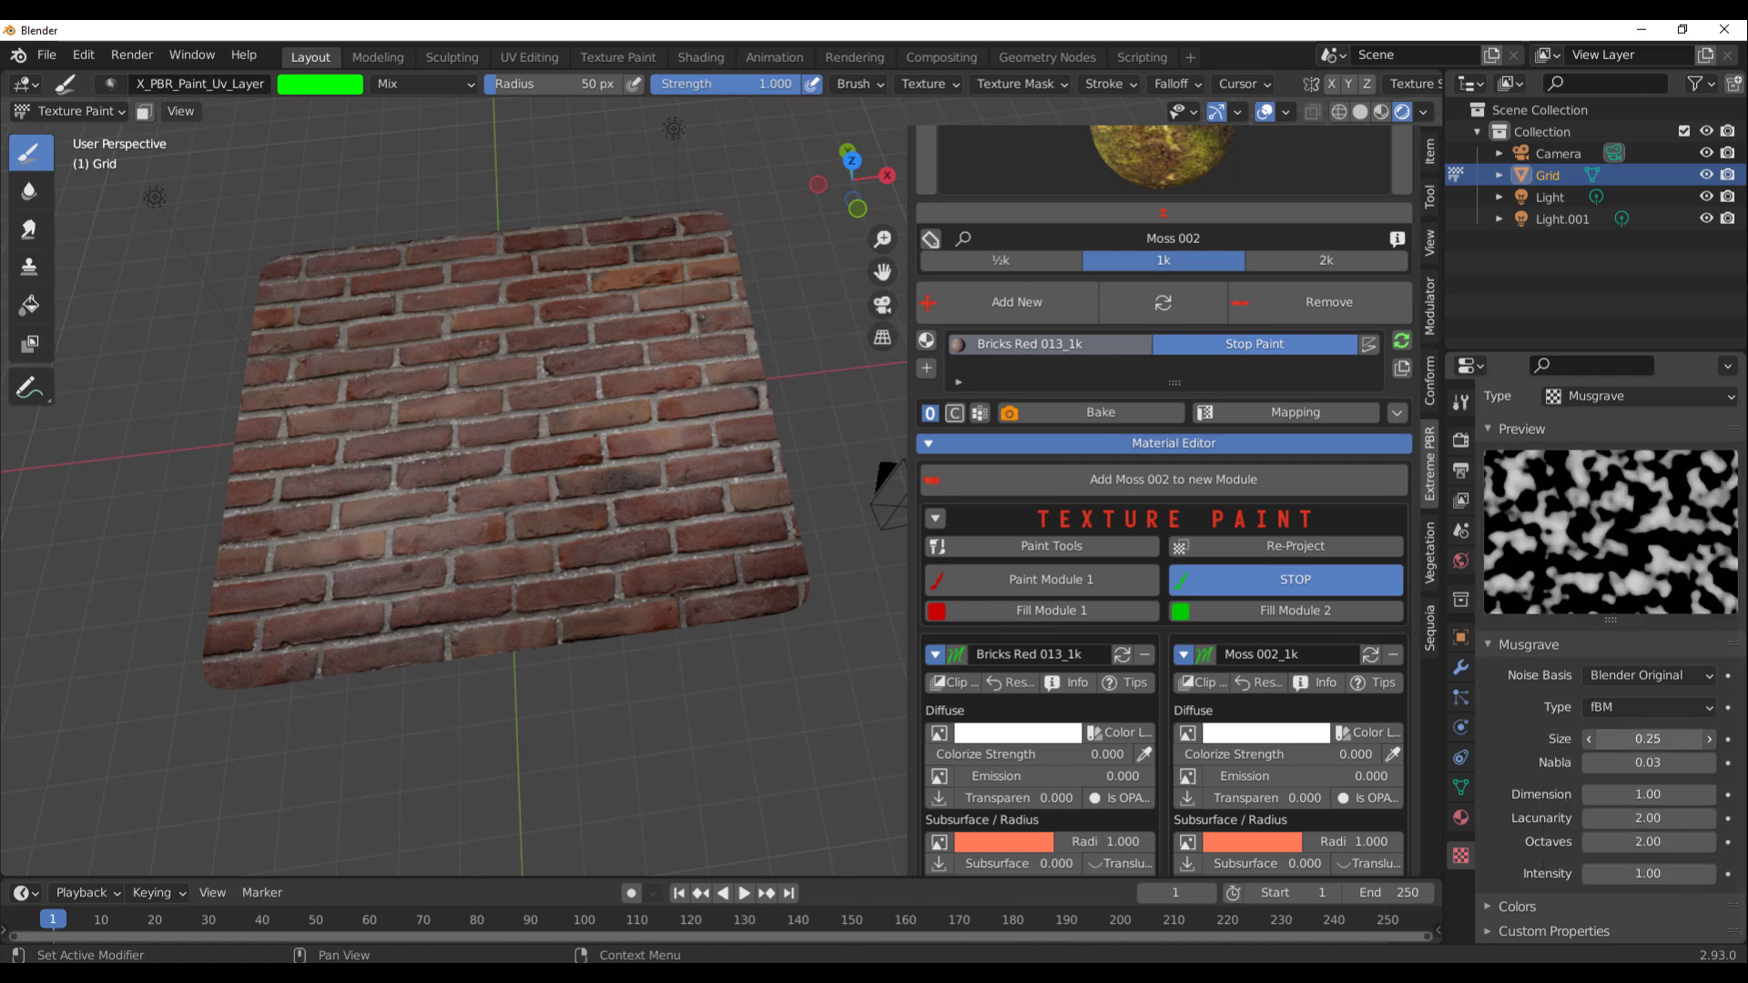
mouse_move(1648, 739)
left_mouse_down()
mouse_move(1741, 740)
mouse_move(1661, 738)
left_mouse_up()
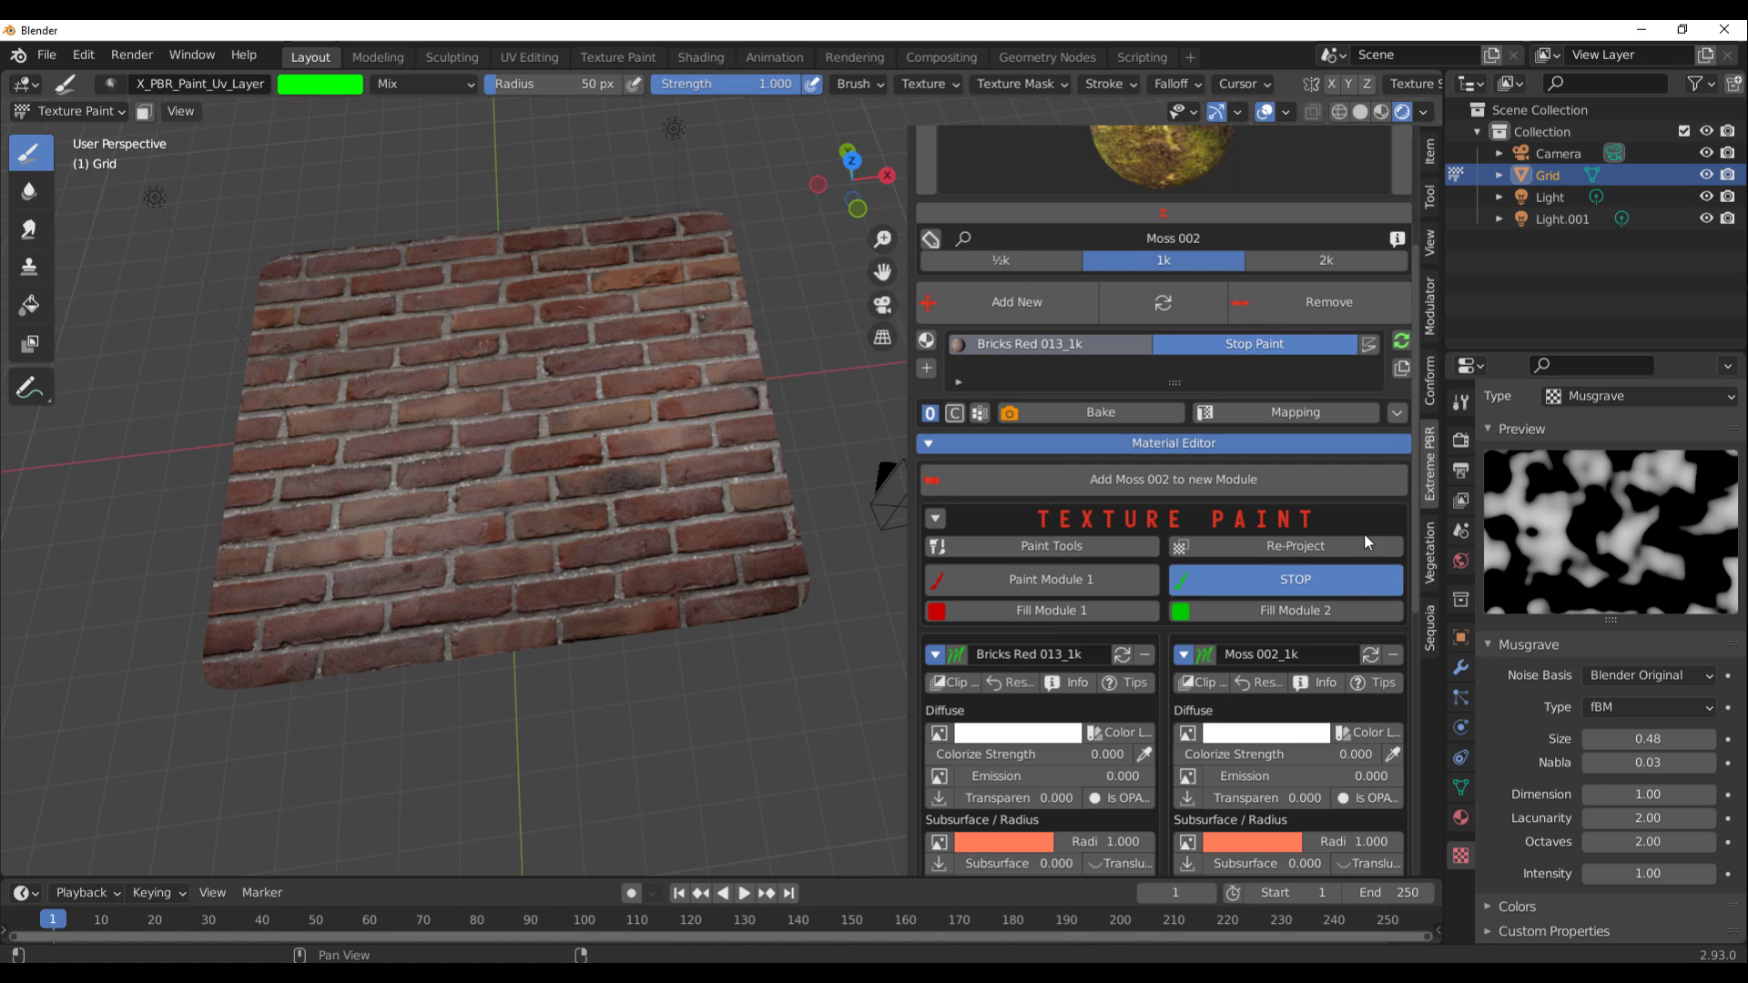
- Try a moss brush stroke on the near corner of the brick grid
middle_click_drag(453, 373, 656, 519)
left_click_drag(674, 556, 694, 535)
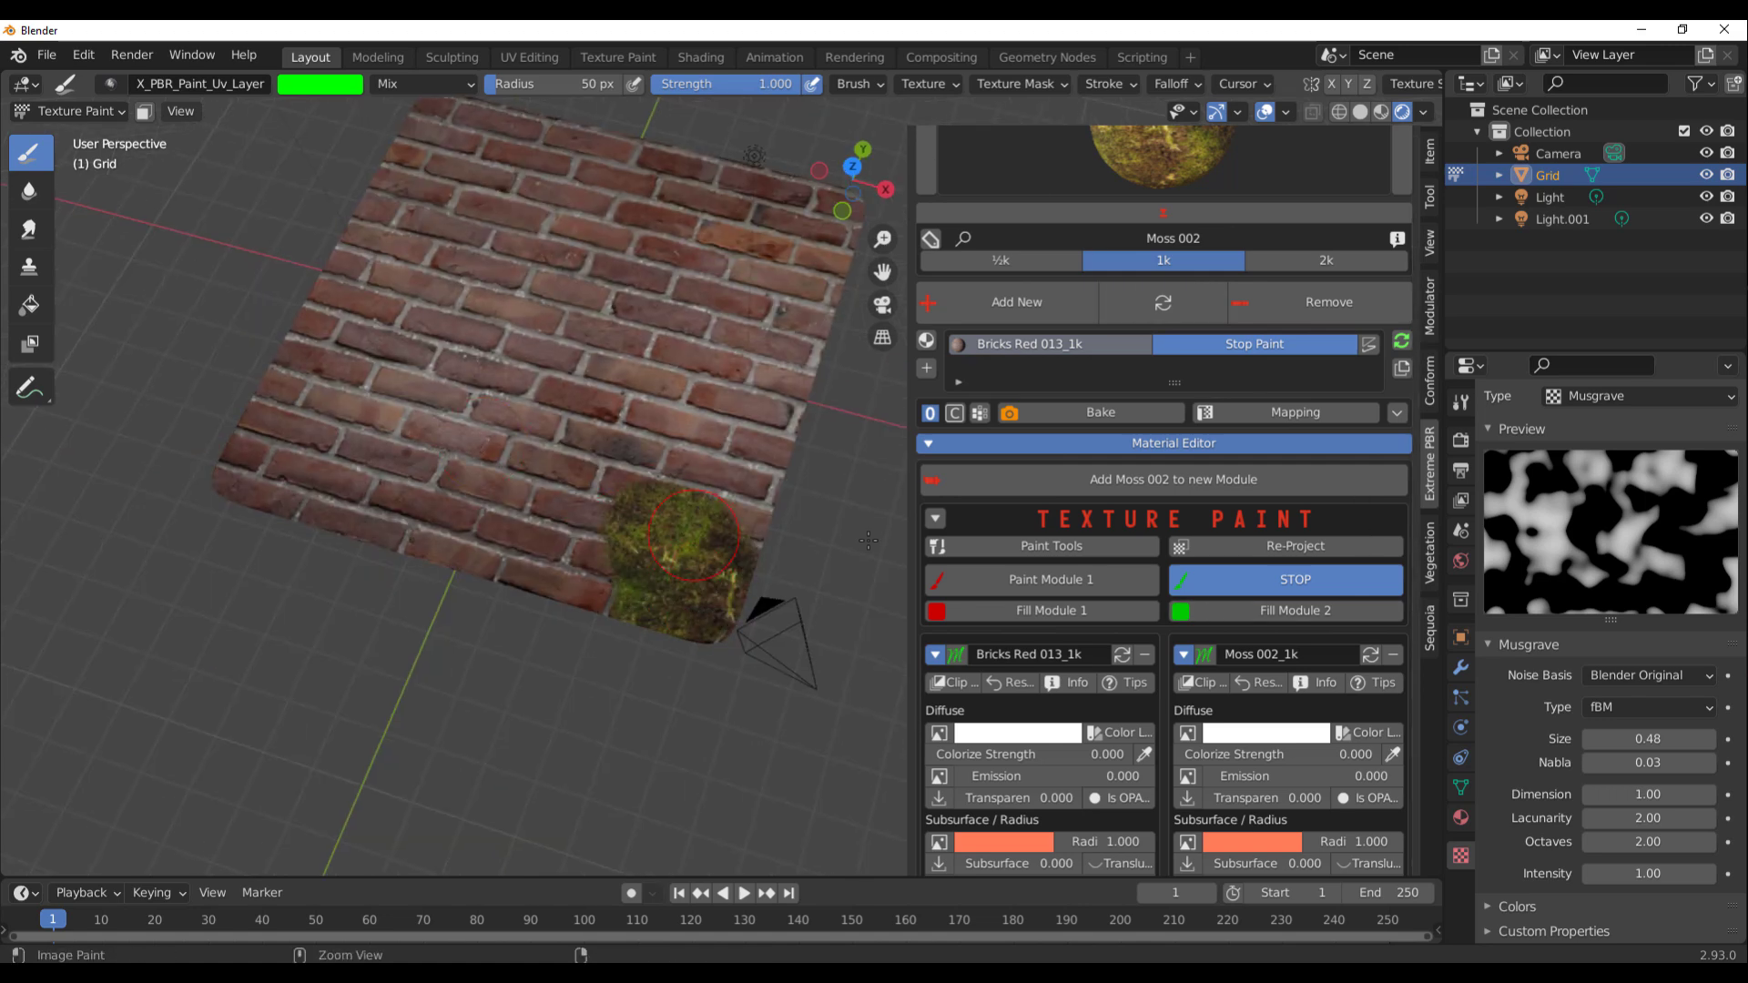
key("ctrl+z")
- Assign the Musgrave texture as the brush's texture mask and paint scattered moss patches across the bricks
left_click(1007, 84)
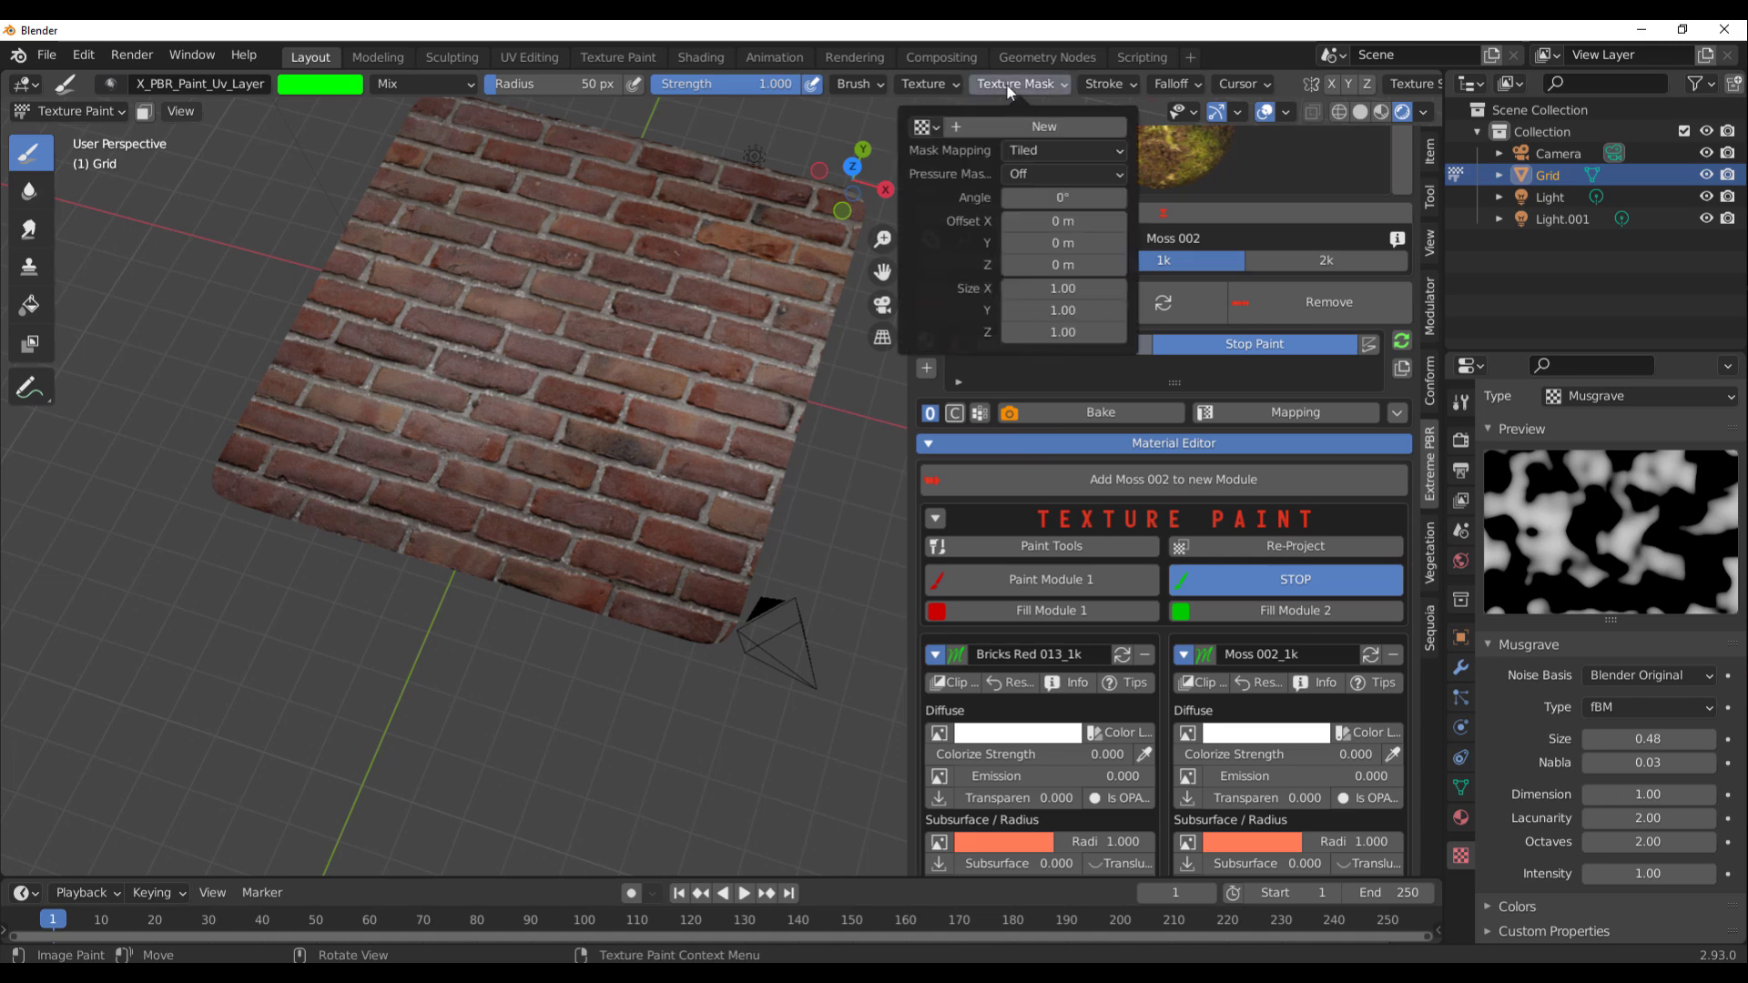
left_click(925, 127)
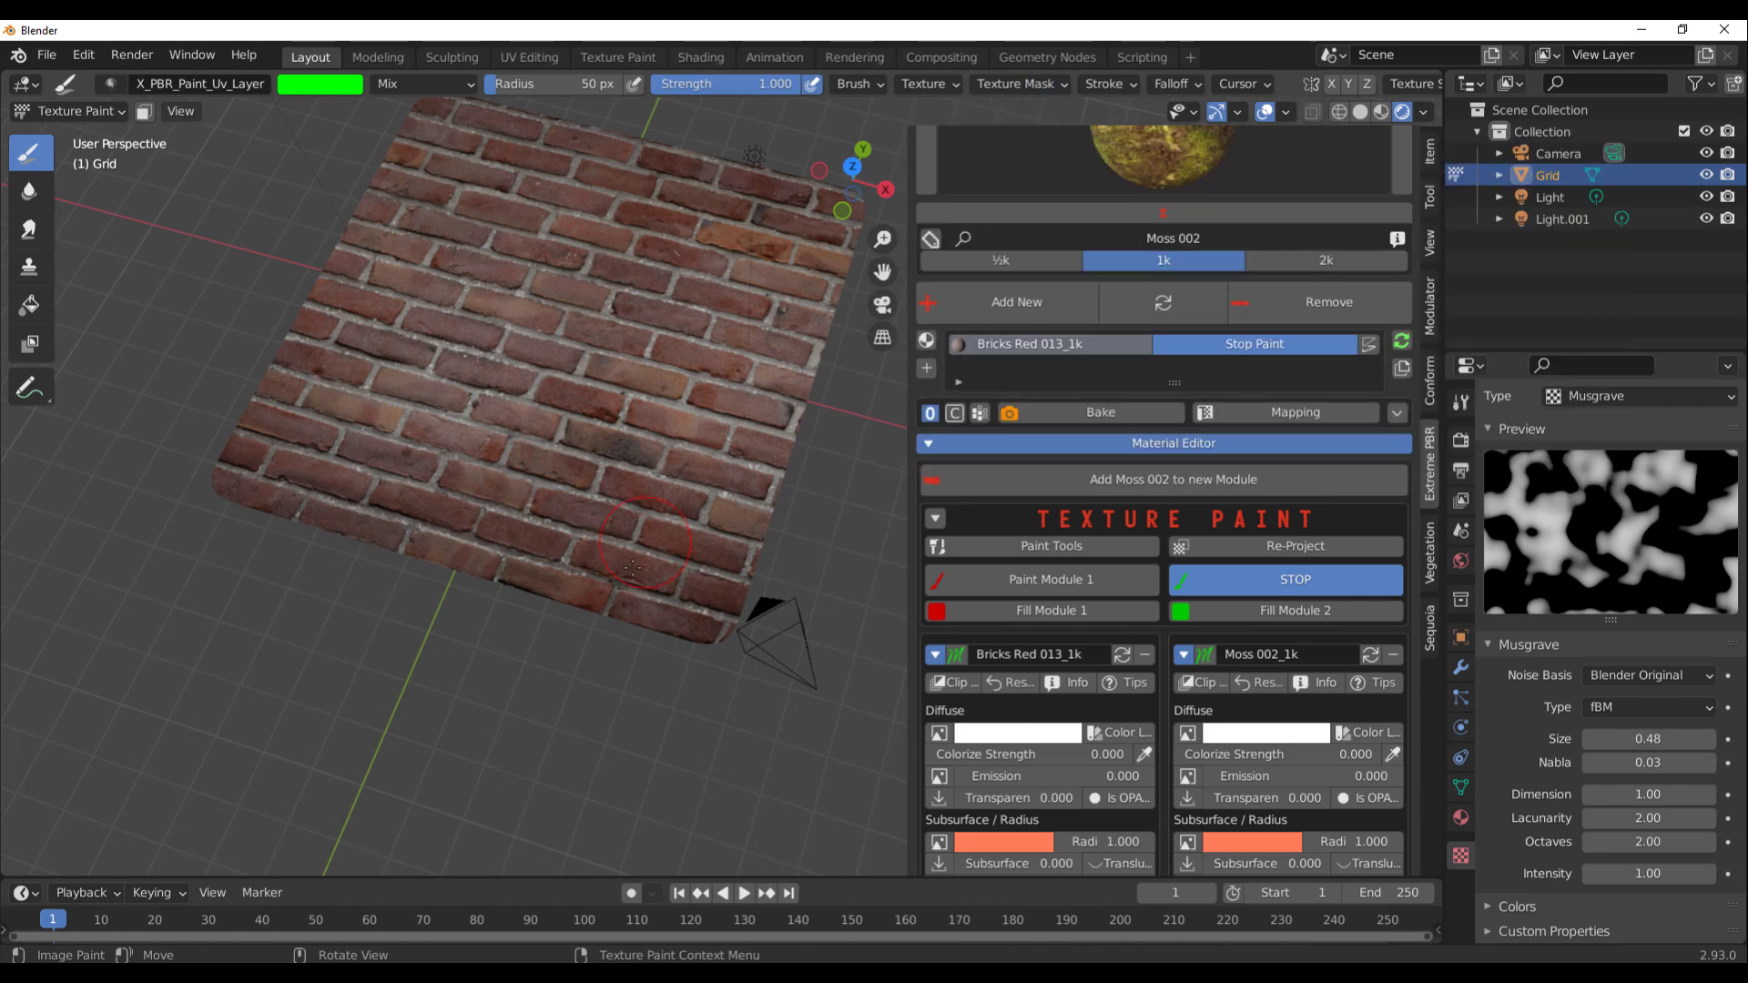
middle_click_drag(714, 612, 786, 572)
mouse_move(786, 572)
left_mouse_down()
mouse_move(300, 637)
mouse_move(274, 663)
left_mouse_up()
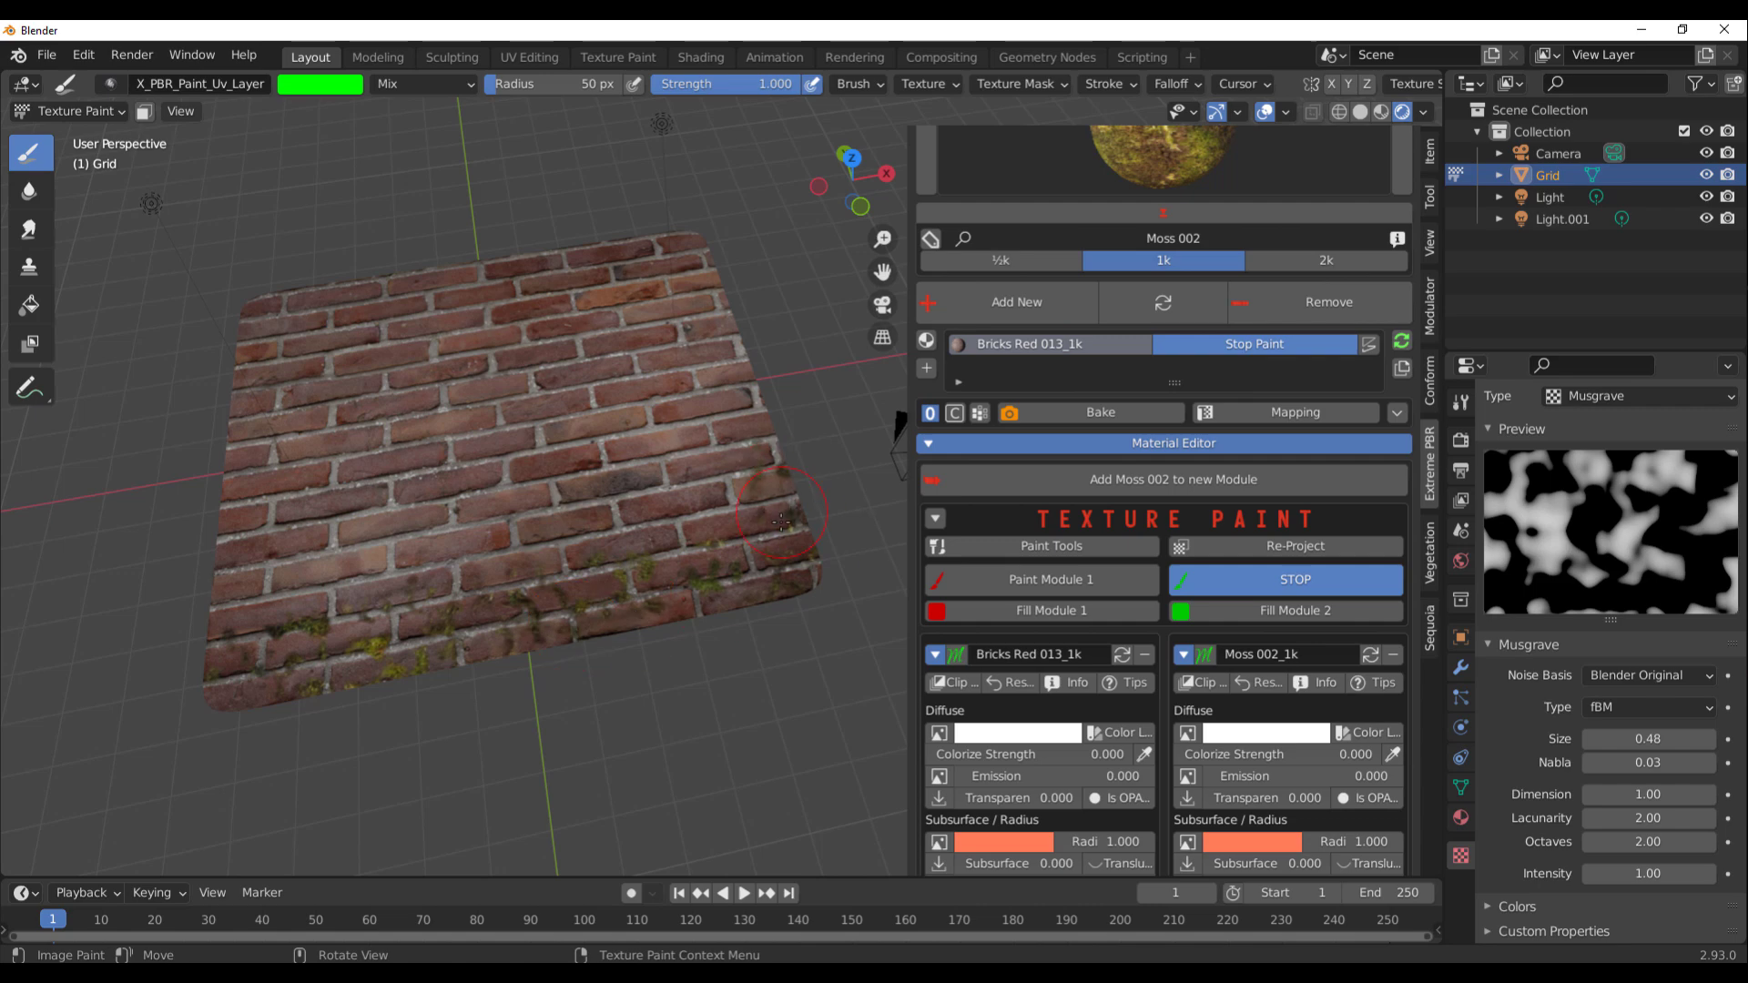
left_click_drag(781, 521, 742, 500)
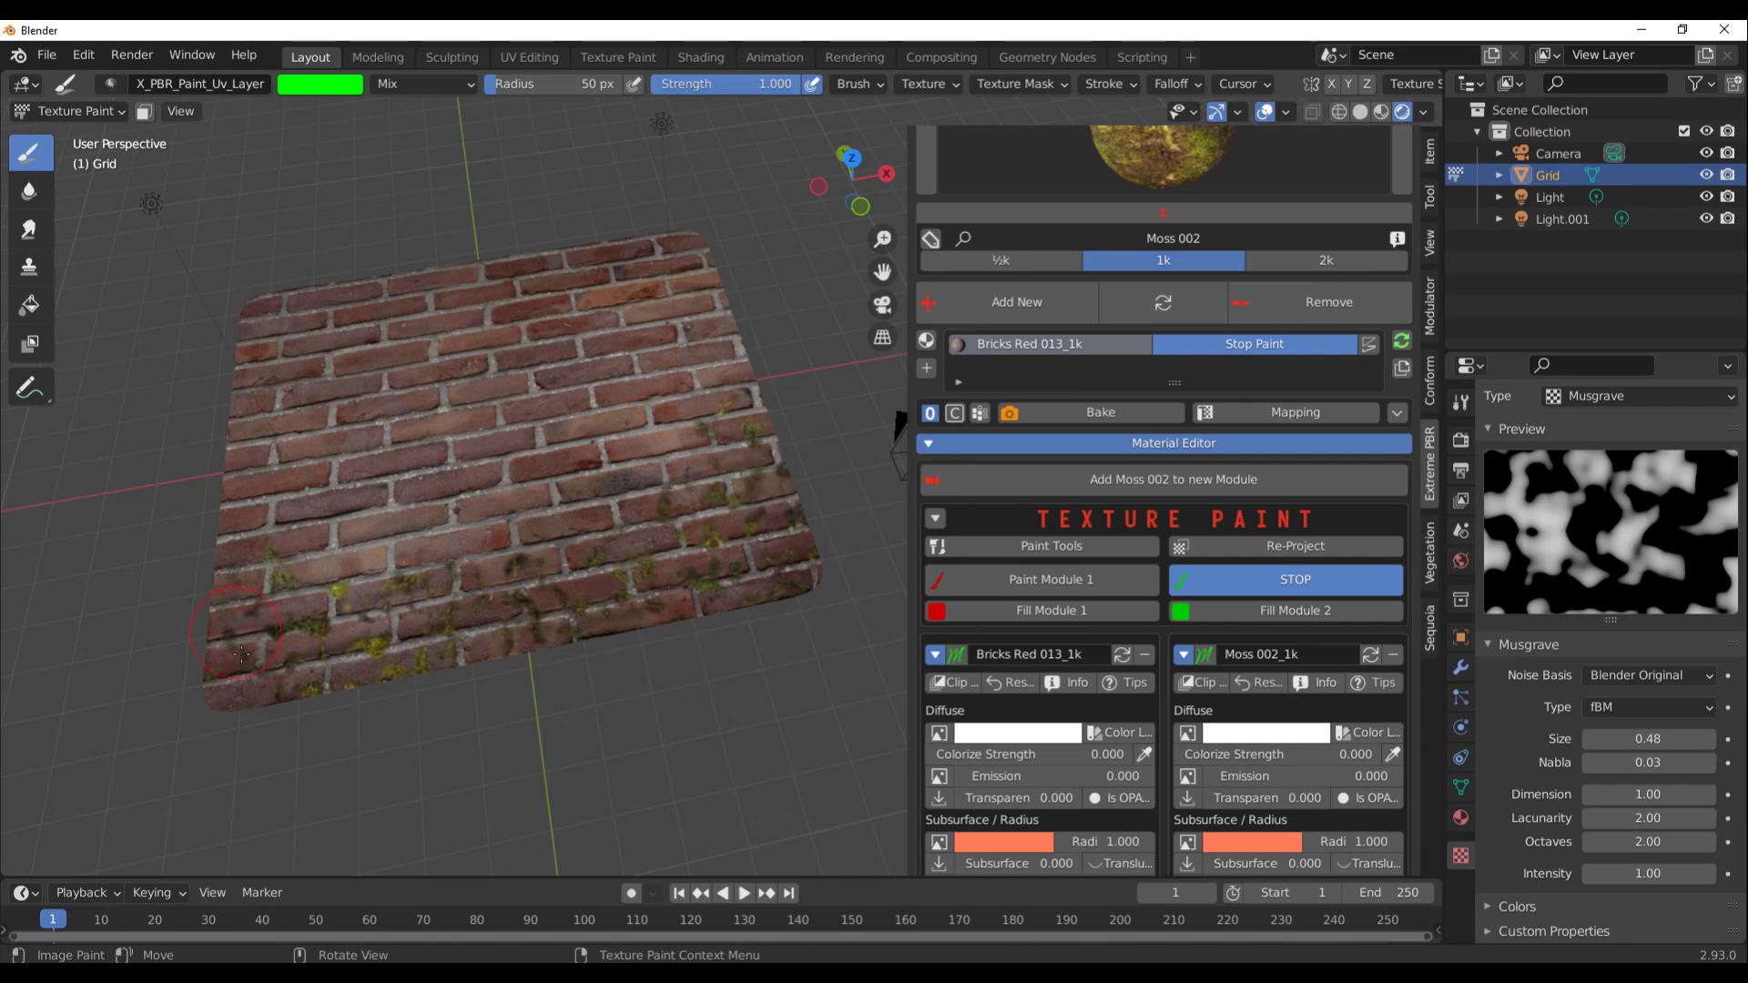
- Set the Bricks Red 013 module's Bump to 0.611 and Bump Distance to 0.541
scroll(1038, 632, "down", 12)
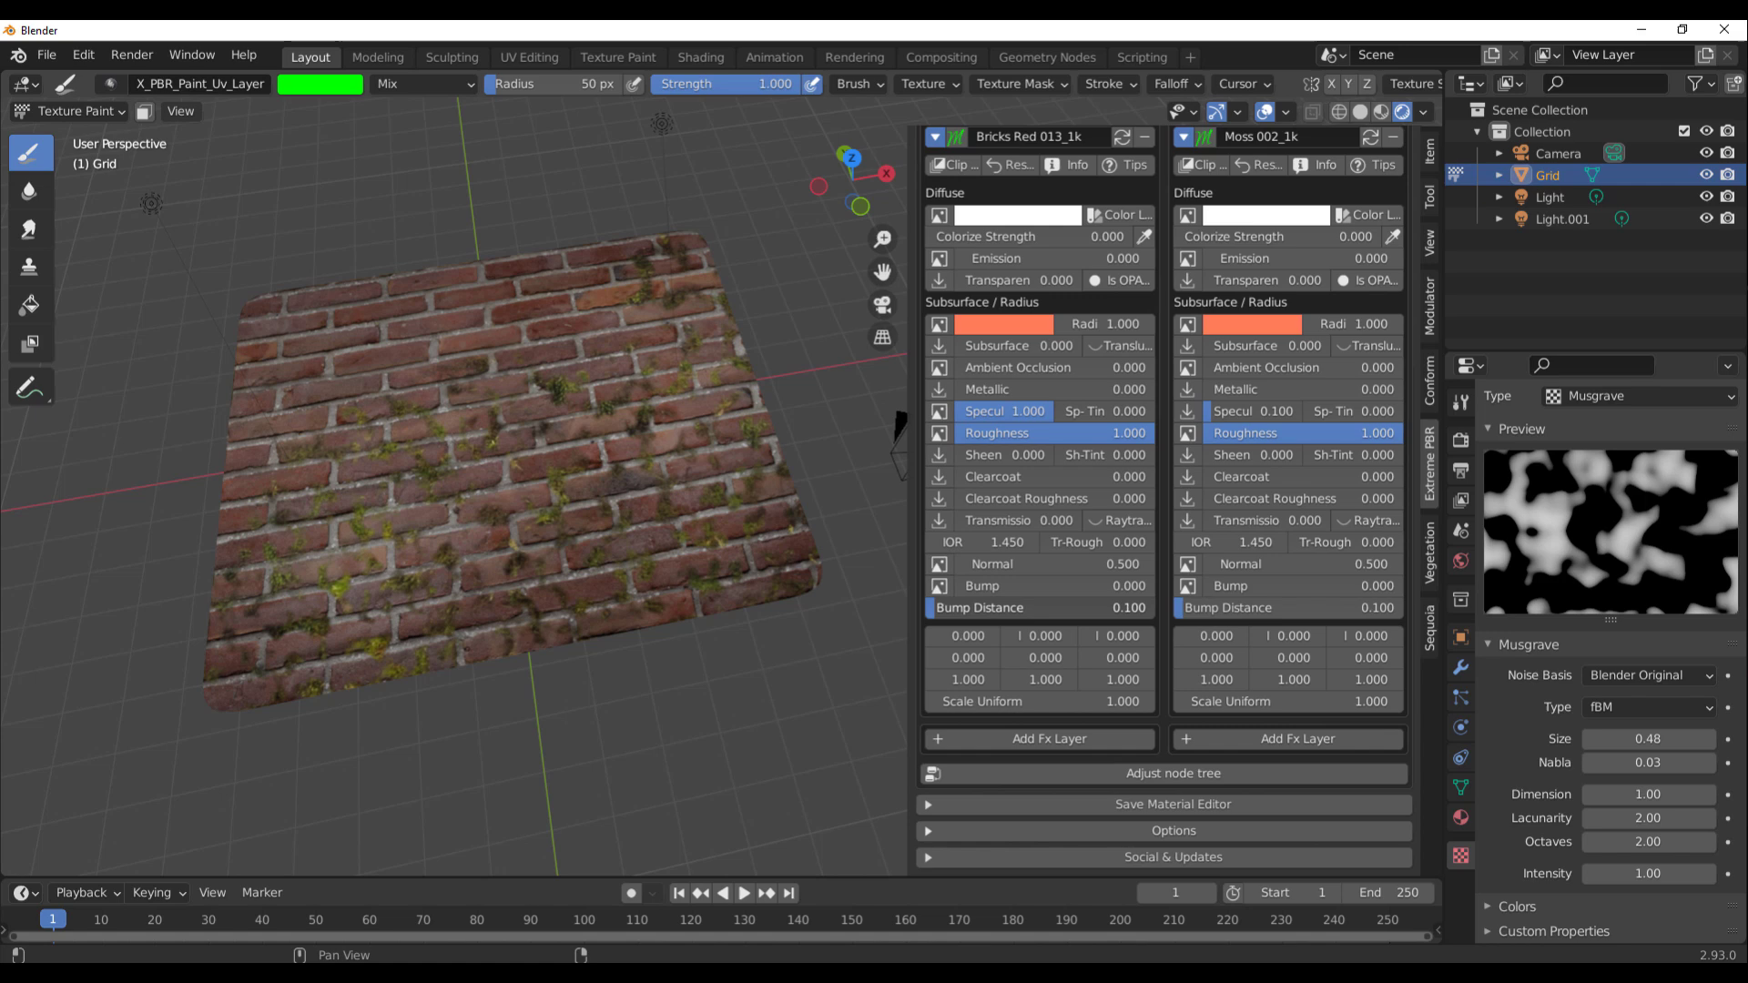
left_click_drag(949, 607, 1076, 586)
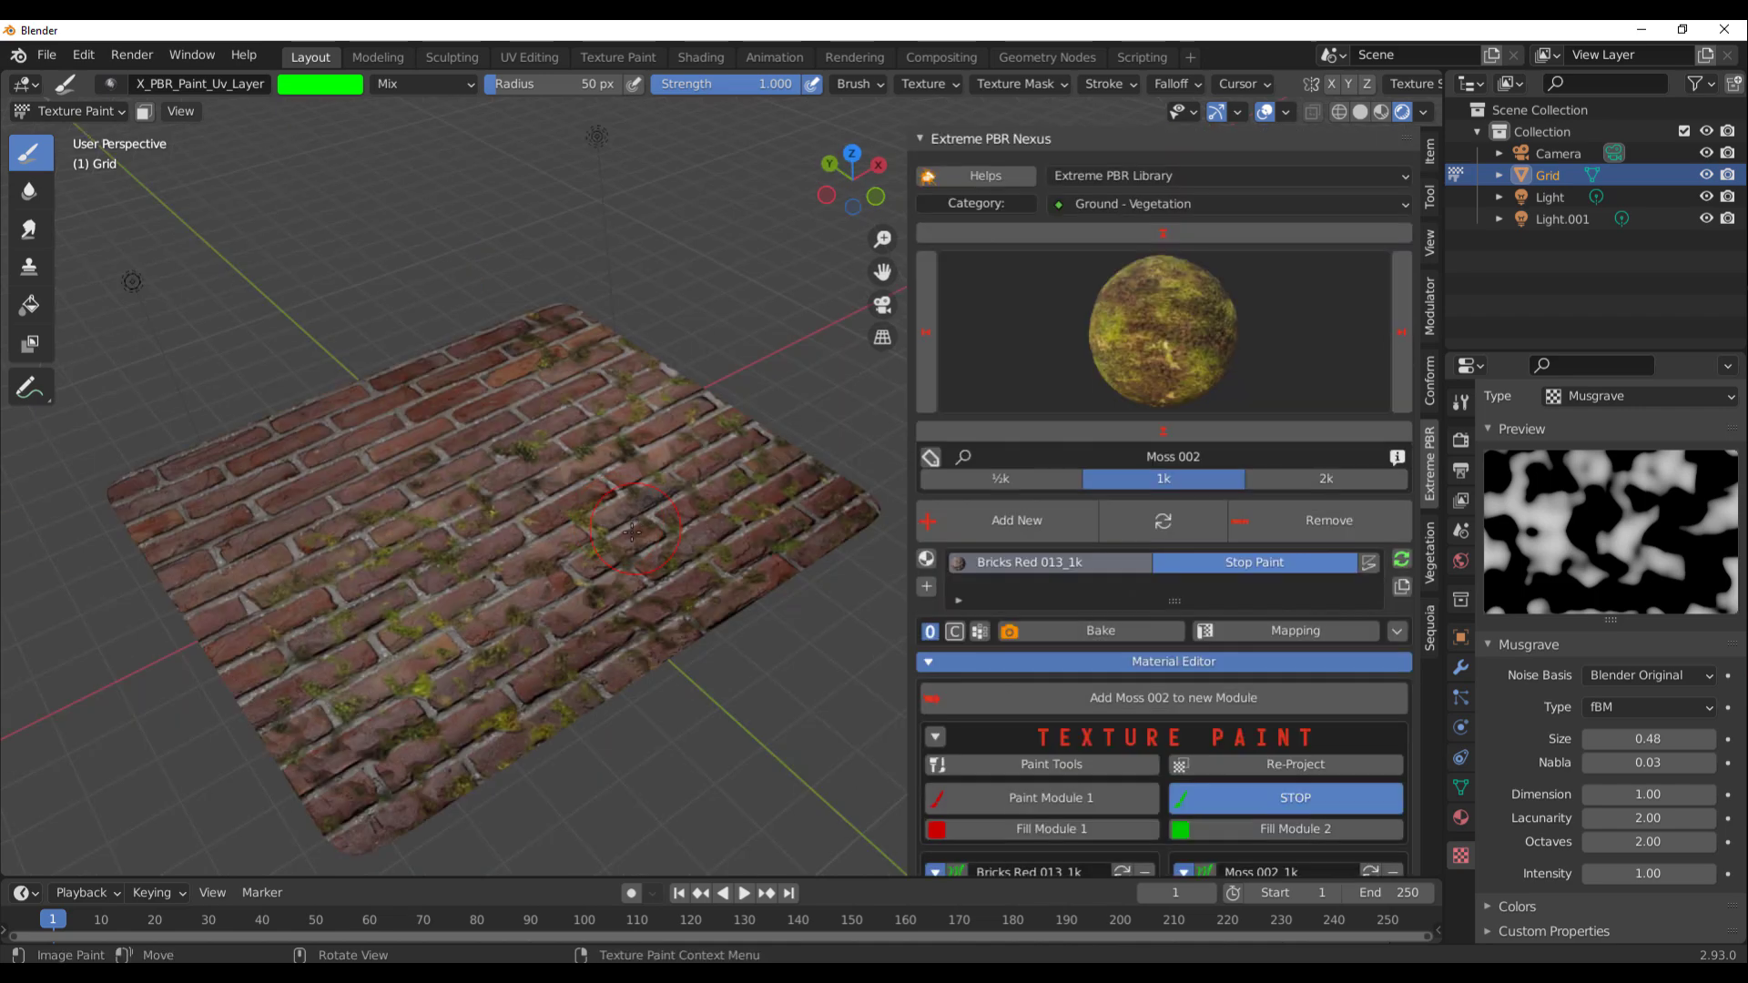
middle_click_drag(583, 528, 641, 516)
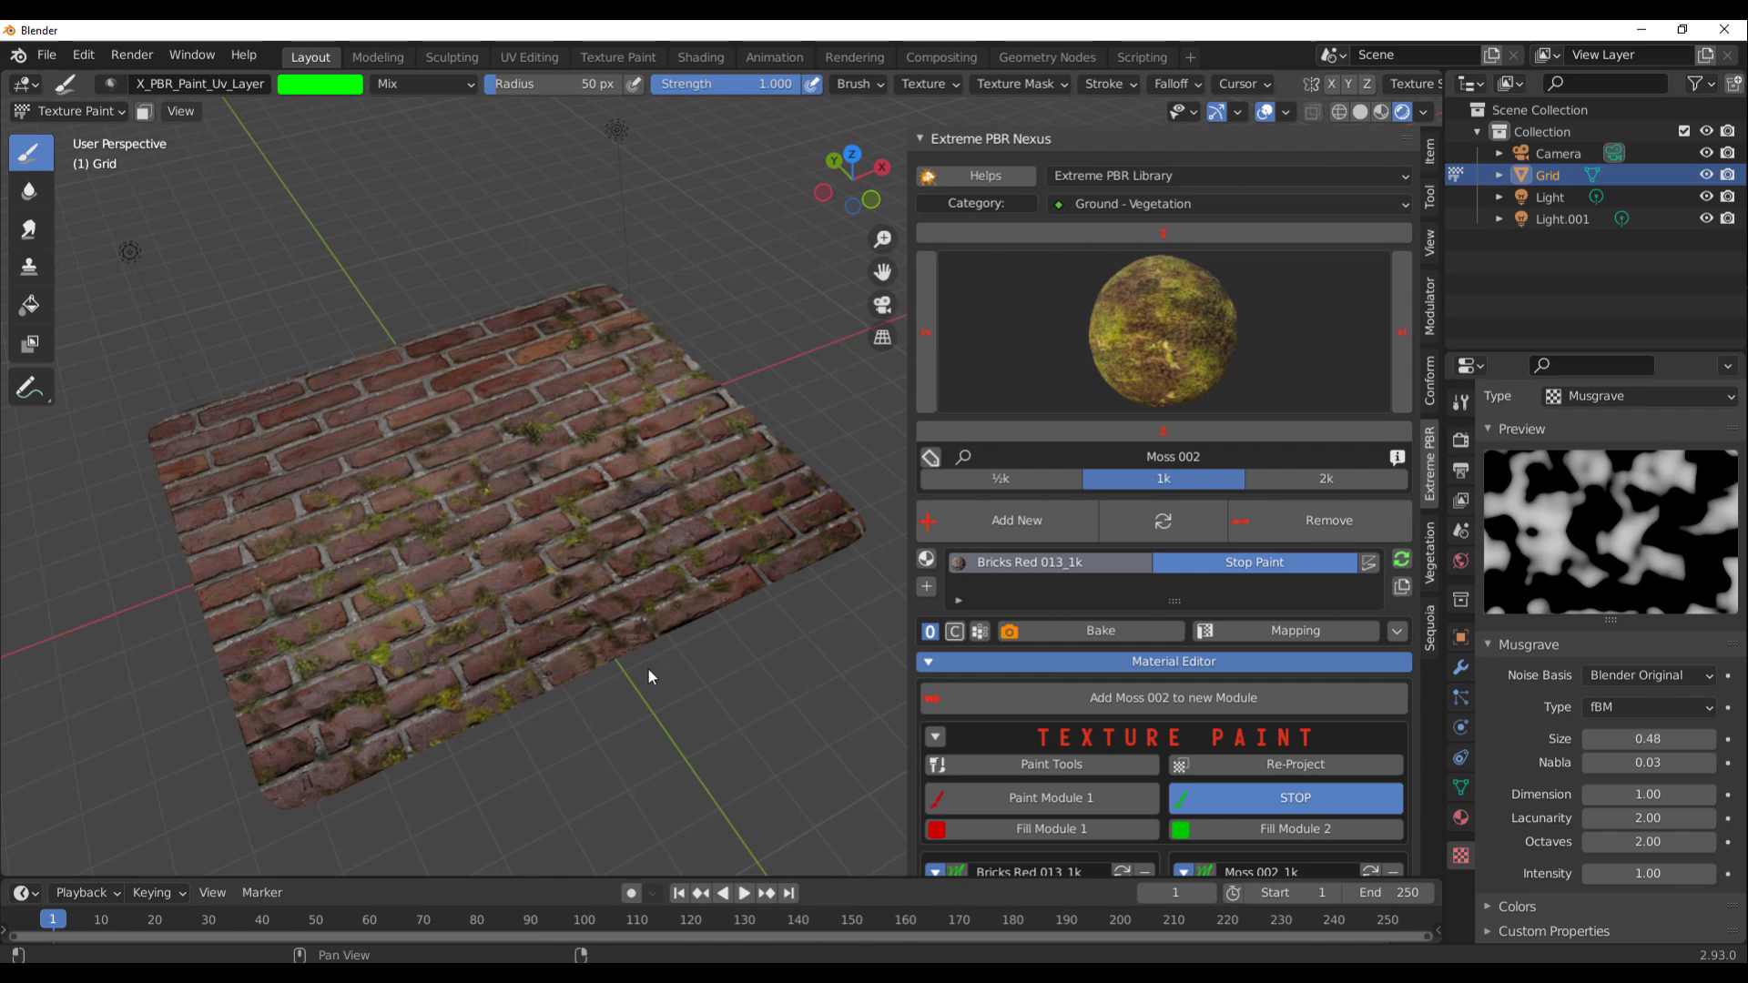
- Leave texture painting and add a UV sphere at the centre of the brick grid
key("shift+a")
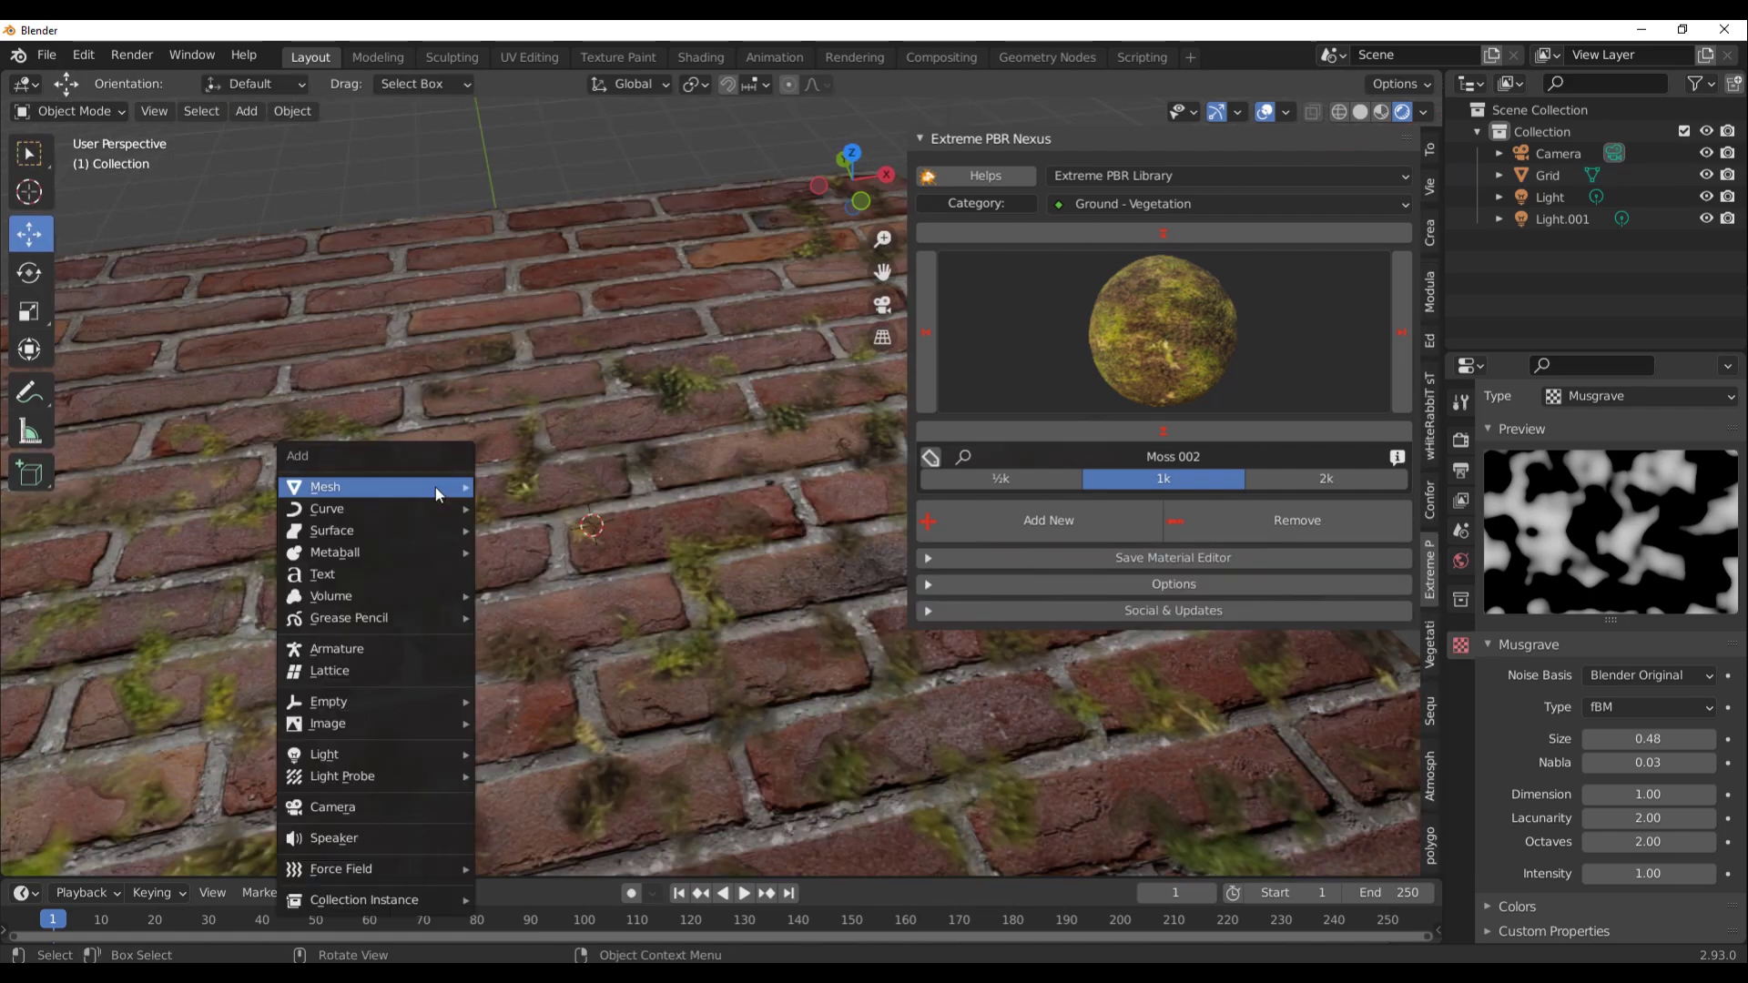
mouse_move(436, 488)
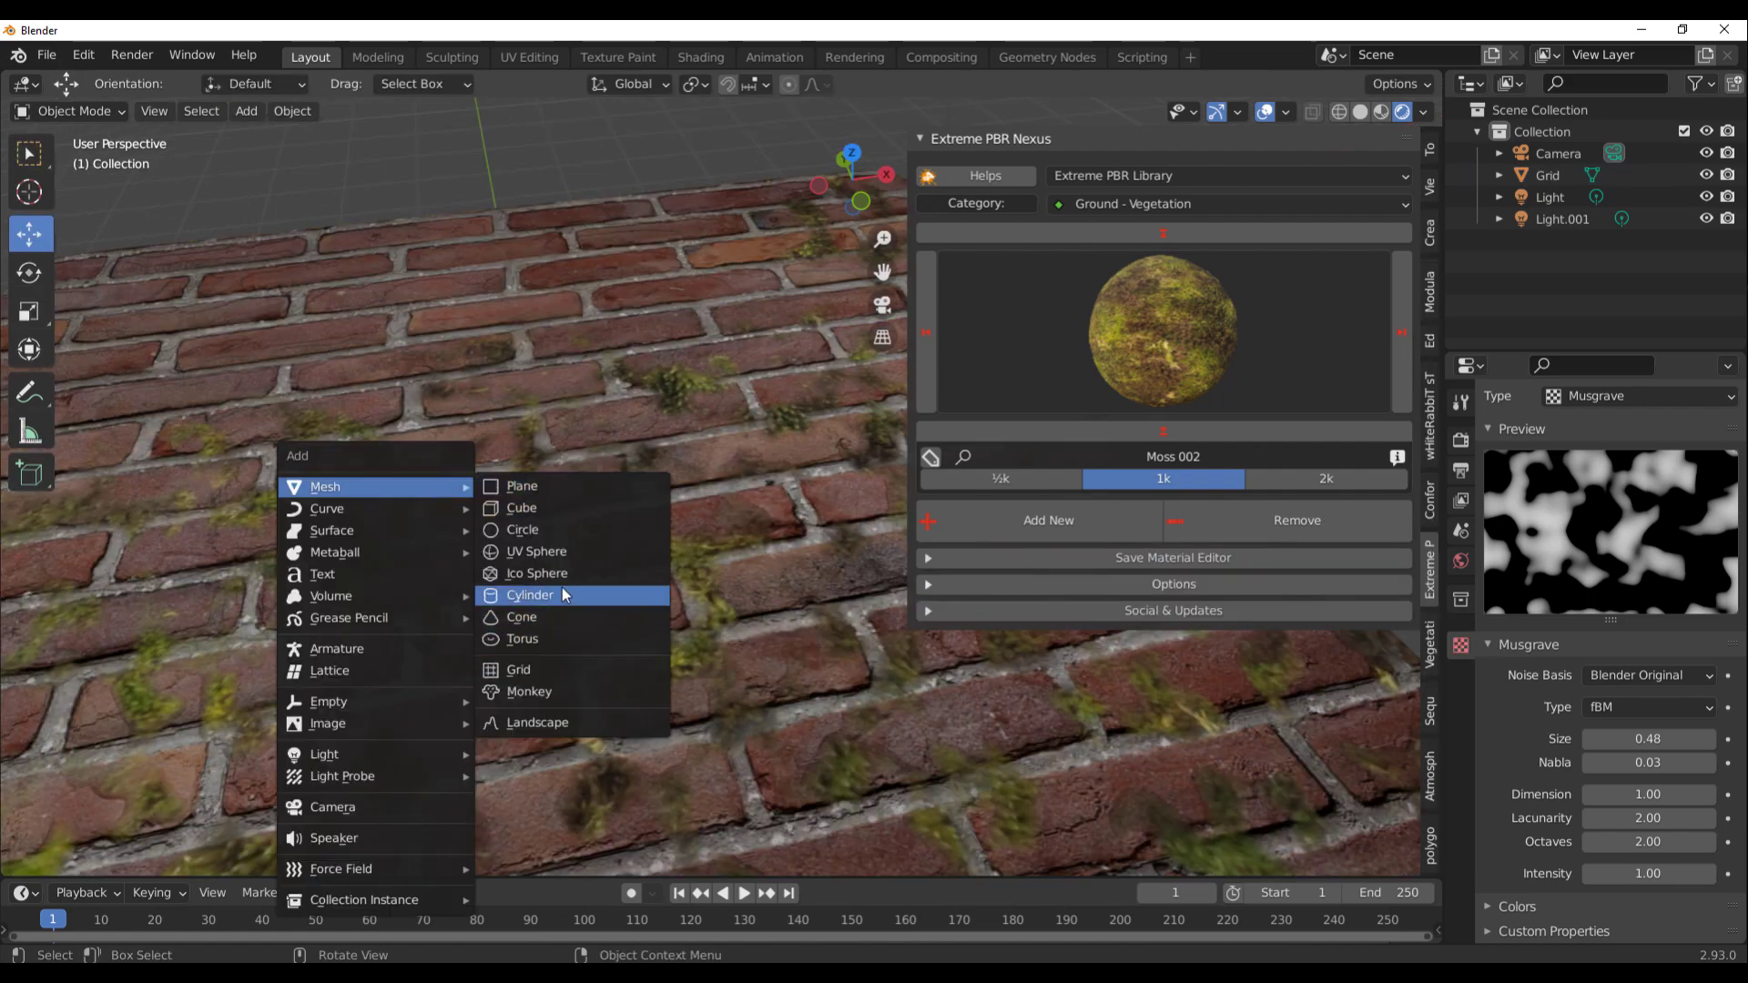
left_click(549, 552)
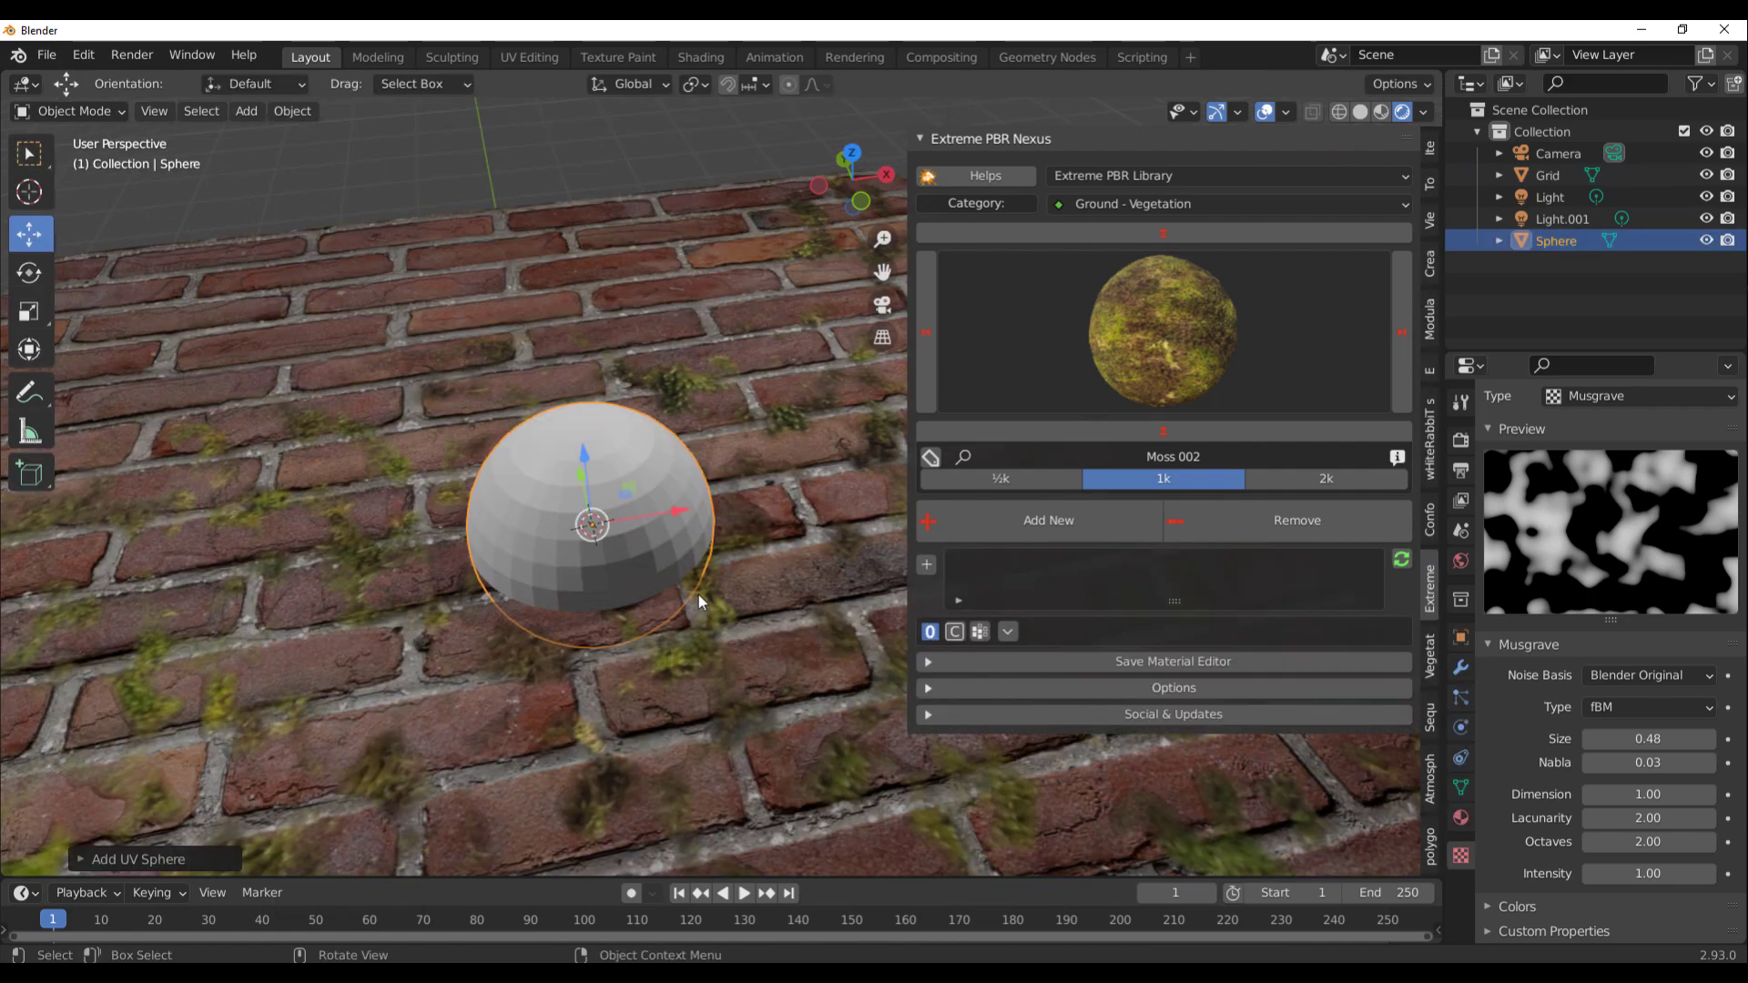
- Raise the sphere above the bricks and give it a level 3 subdivision surface
mouse_move(590, 470)
left_mouse_down()
mouse_move(588, 437)
mouse_move(594, 476)
left_mouse_up()
key("ctrl+3")
middle_click_drag(594, 474, 599, 426)
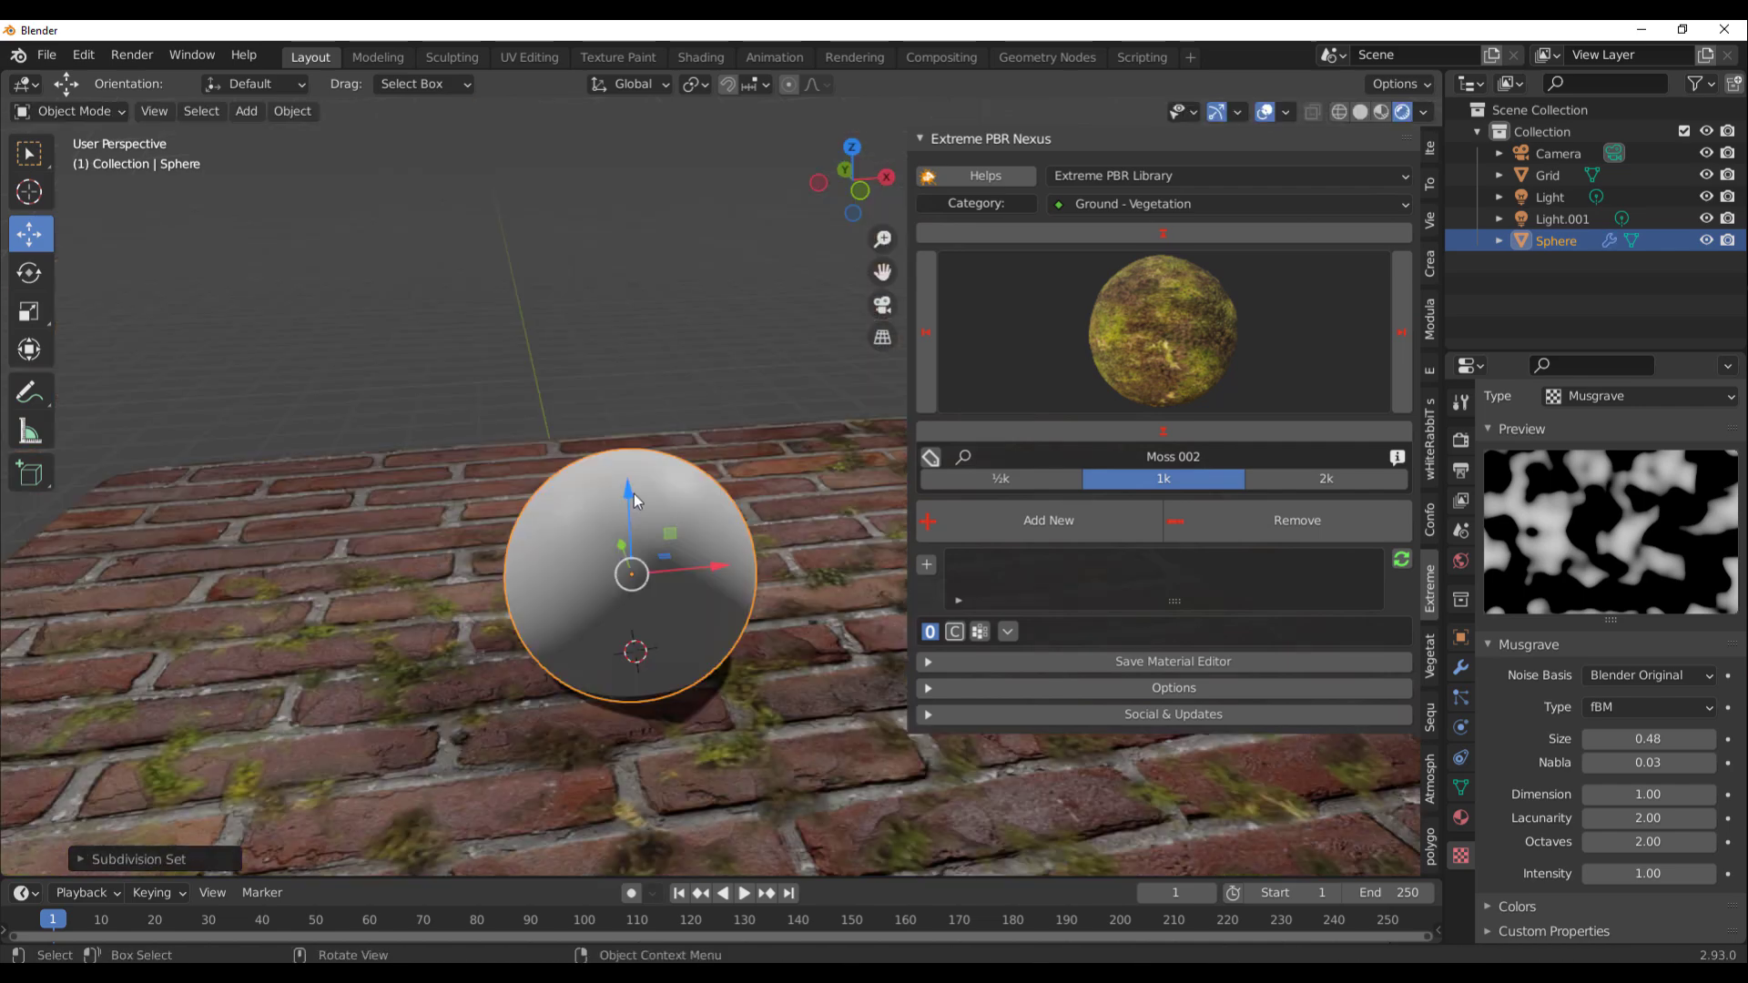
left_click_drag(630, 488, 623, 449)
middle_click_drag(626, 475, 637, 491)
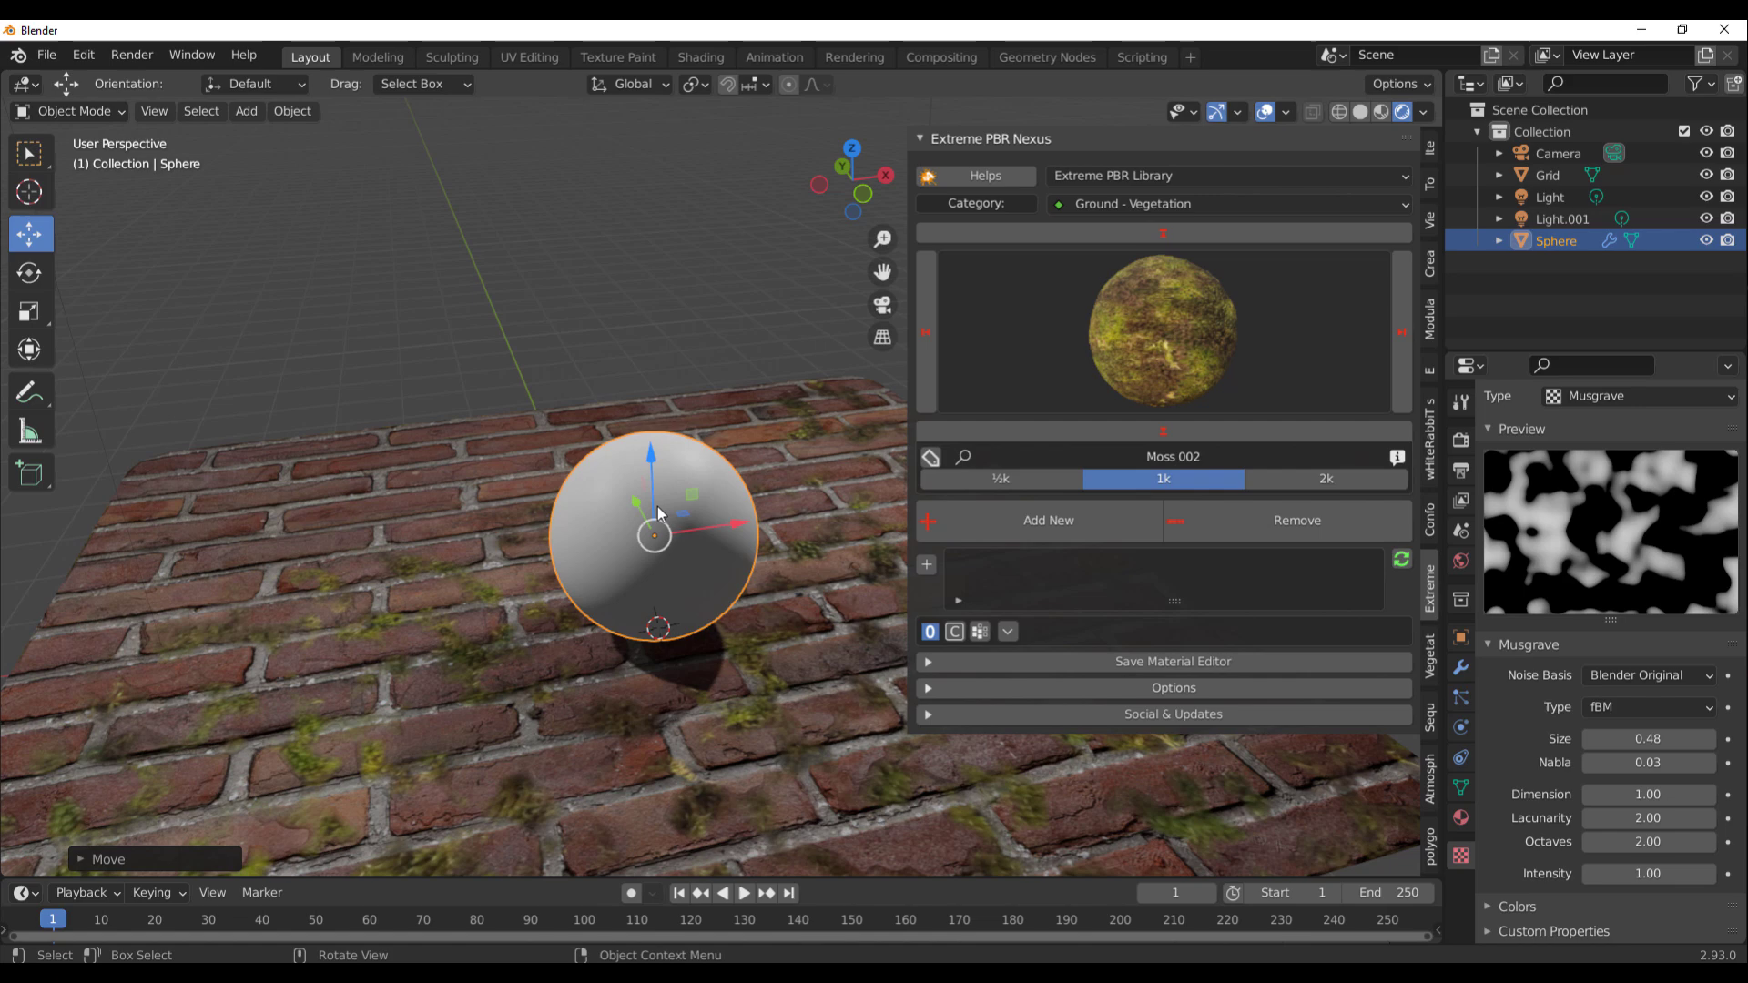
- Switch the material category to Fluids and add Basic water to the sphere as a new material
left_click(1139, 204)
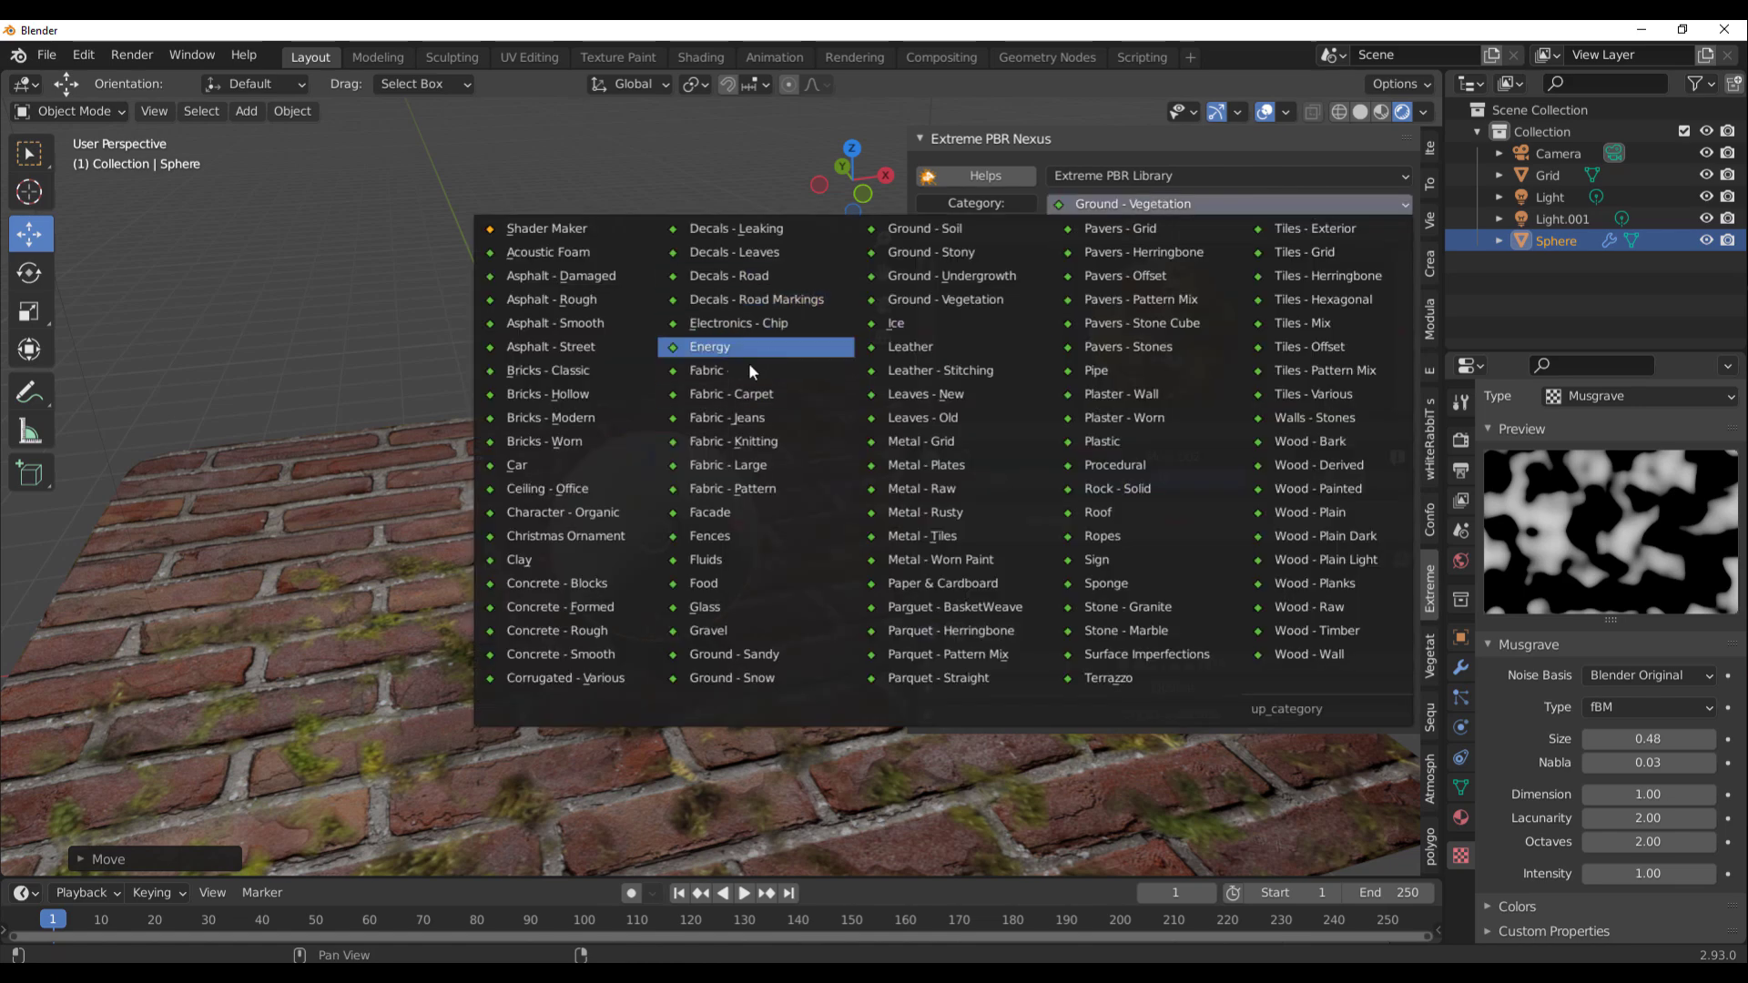
left_click(746, 560)
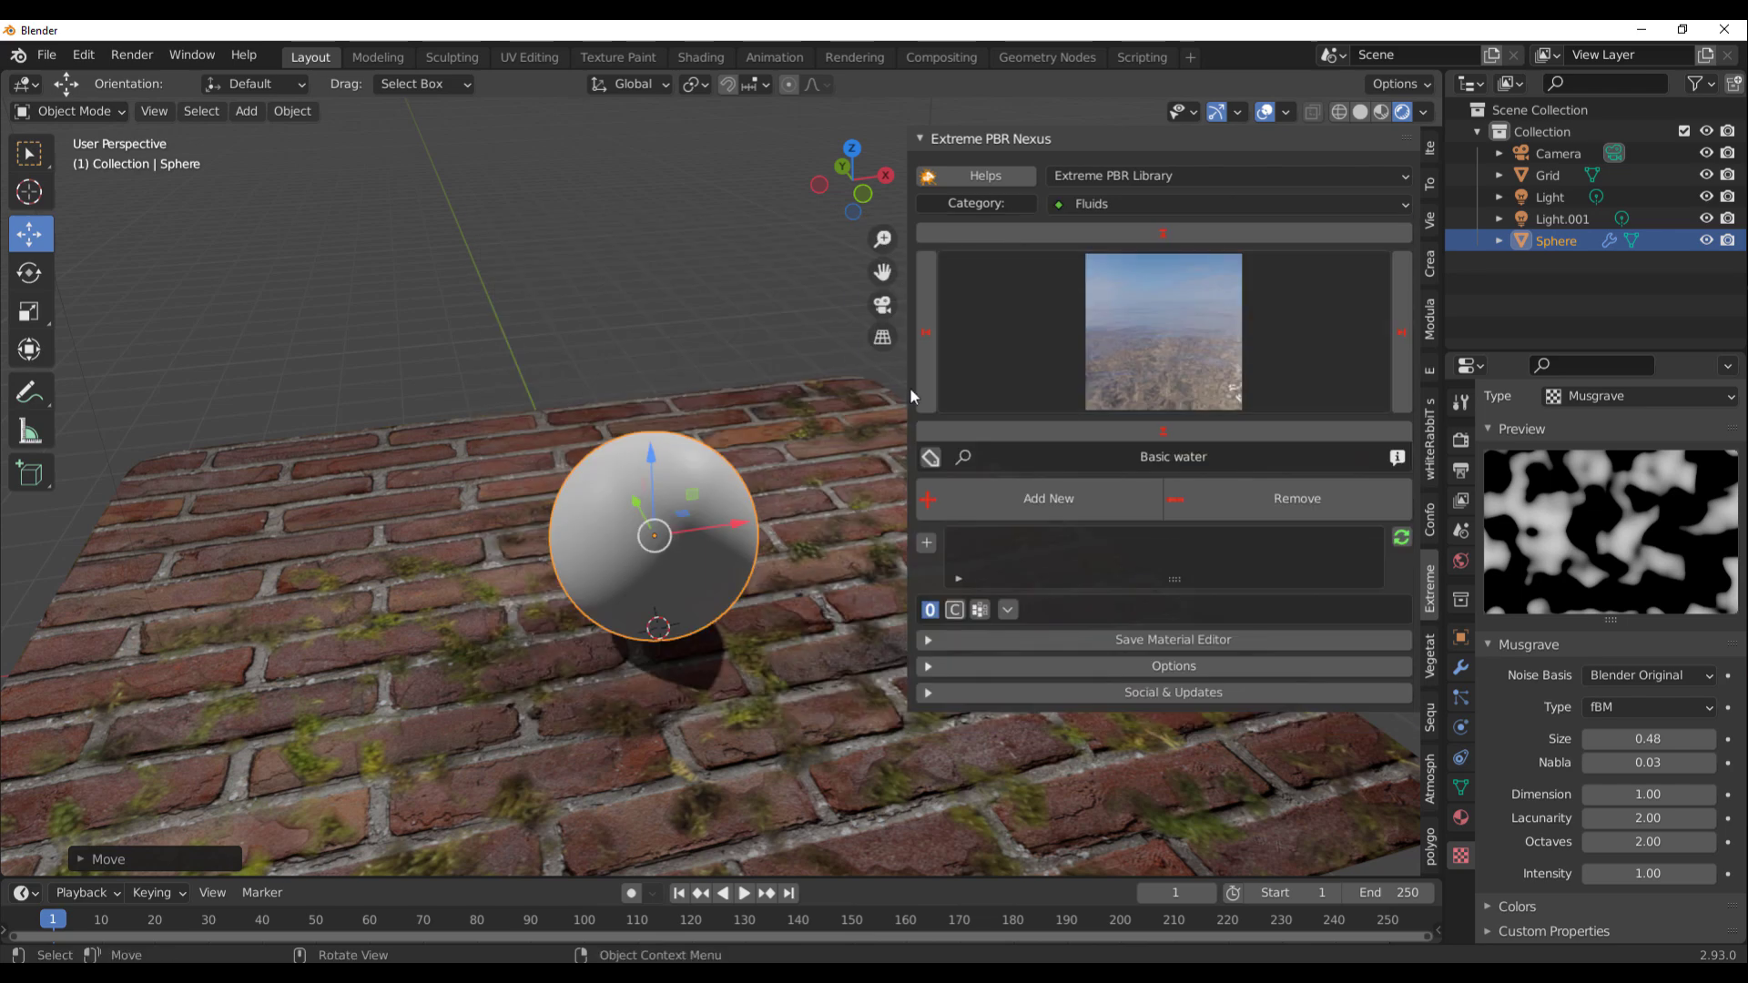
left_click(1052, 496)
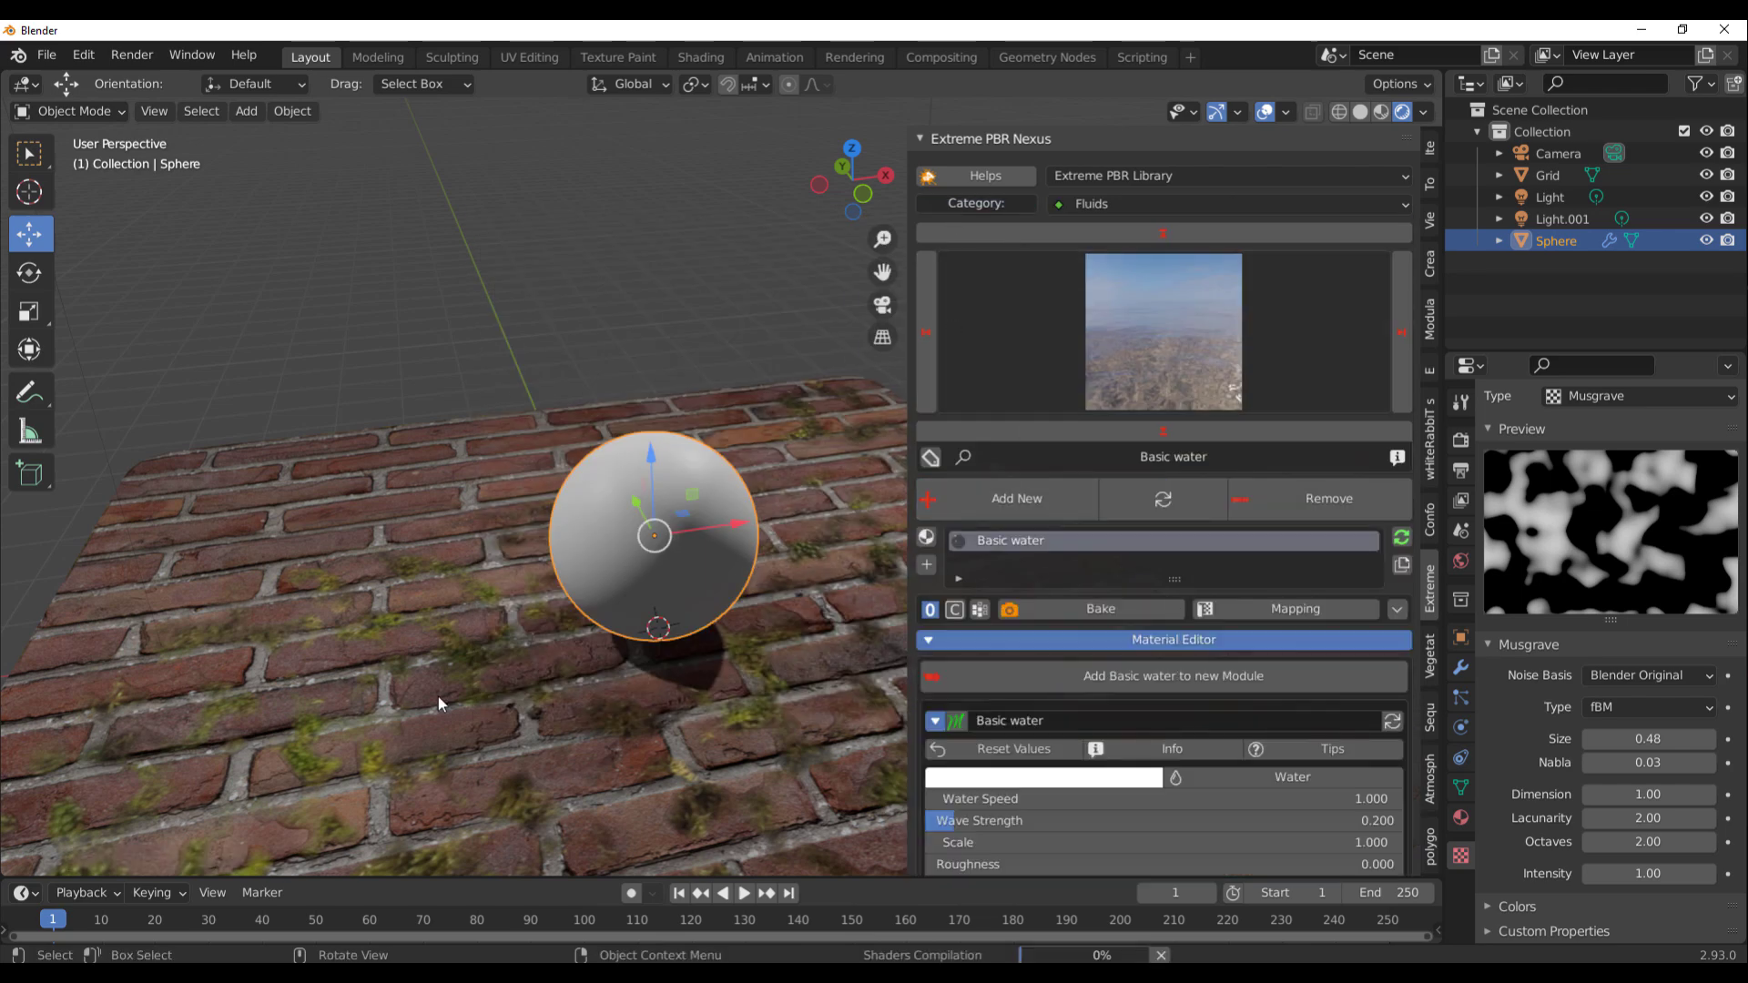
scroll(1014, 772, "down", 1)
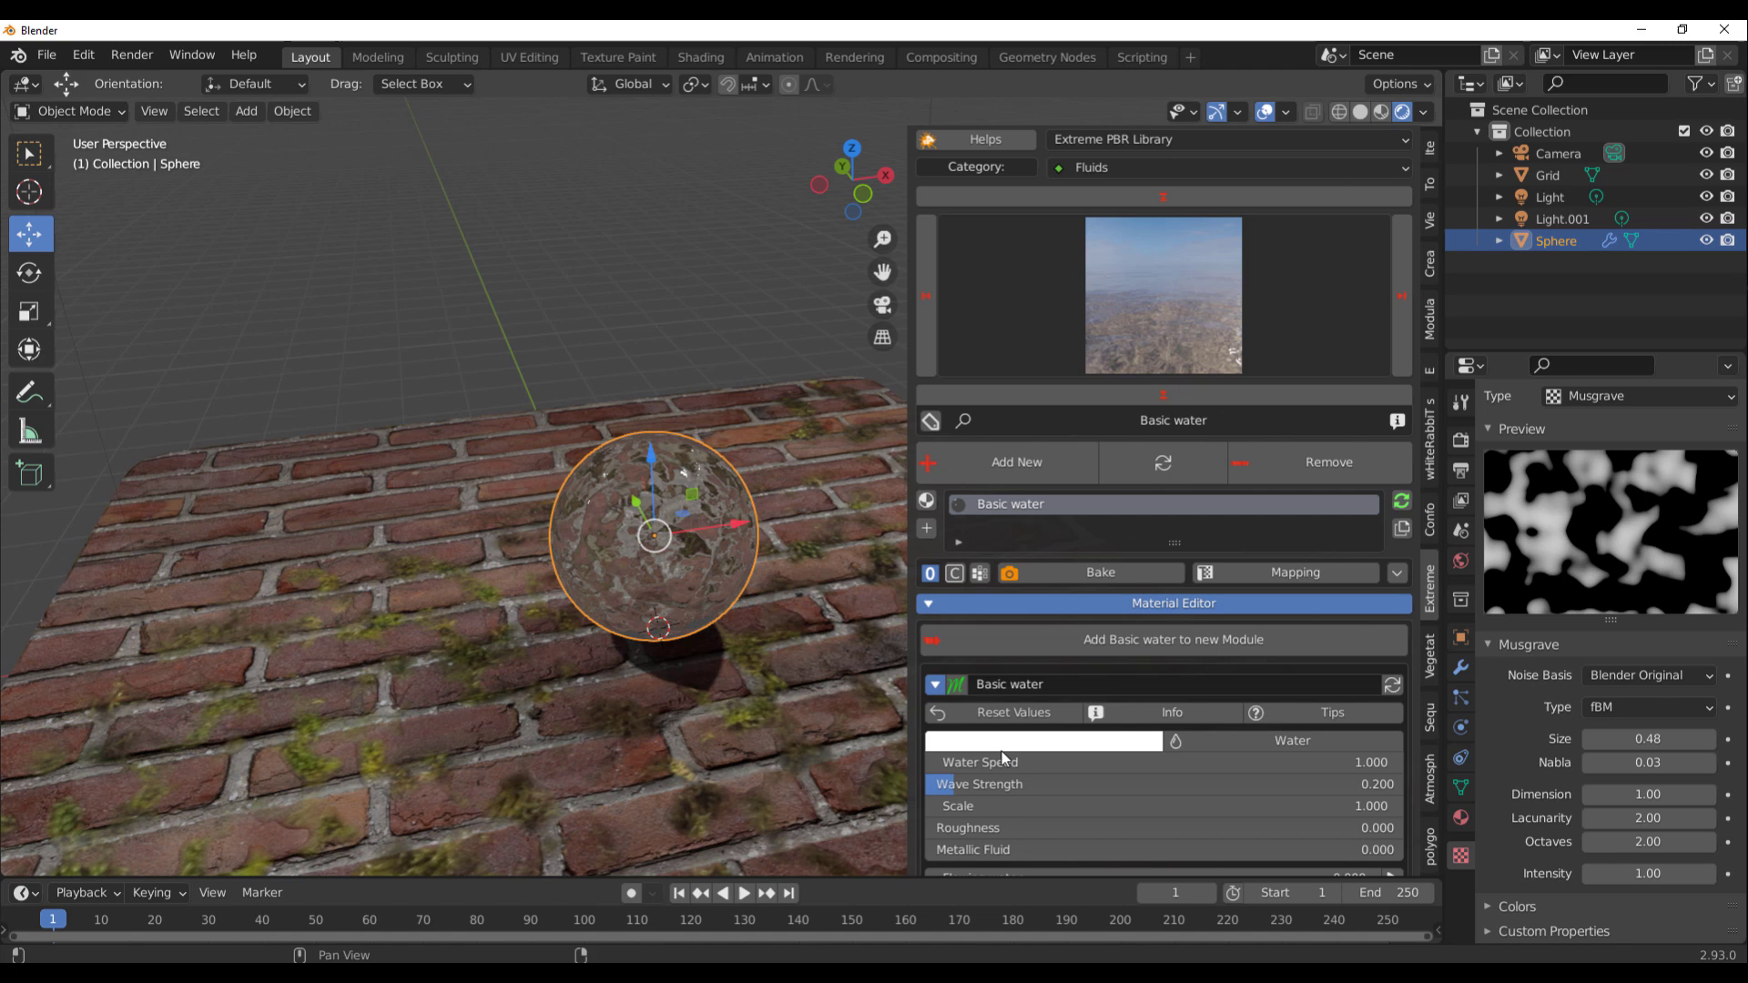
- Play the animation briefly to preview the water material's motion on the sphere
scroll(1036, 781, "down", 2)
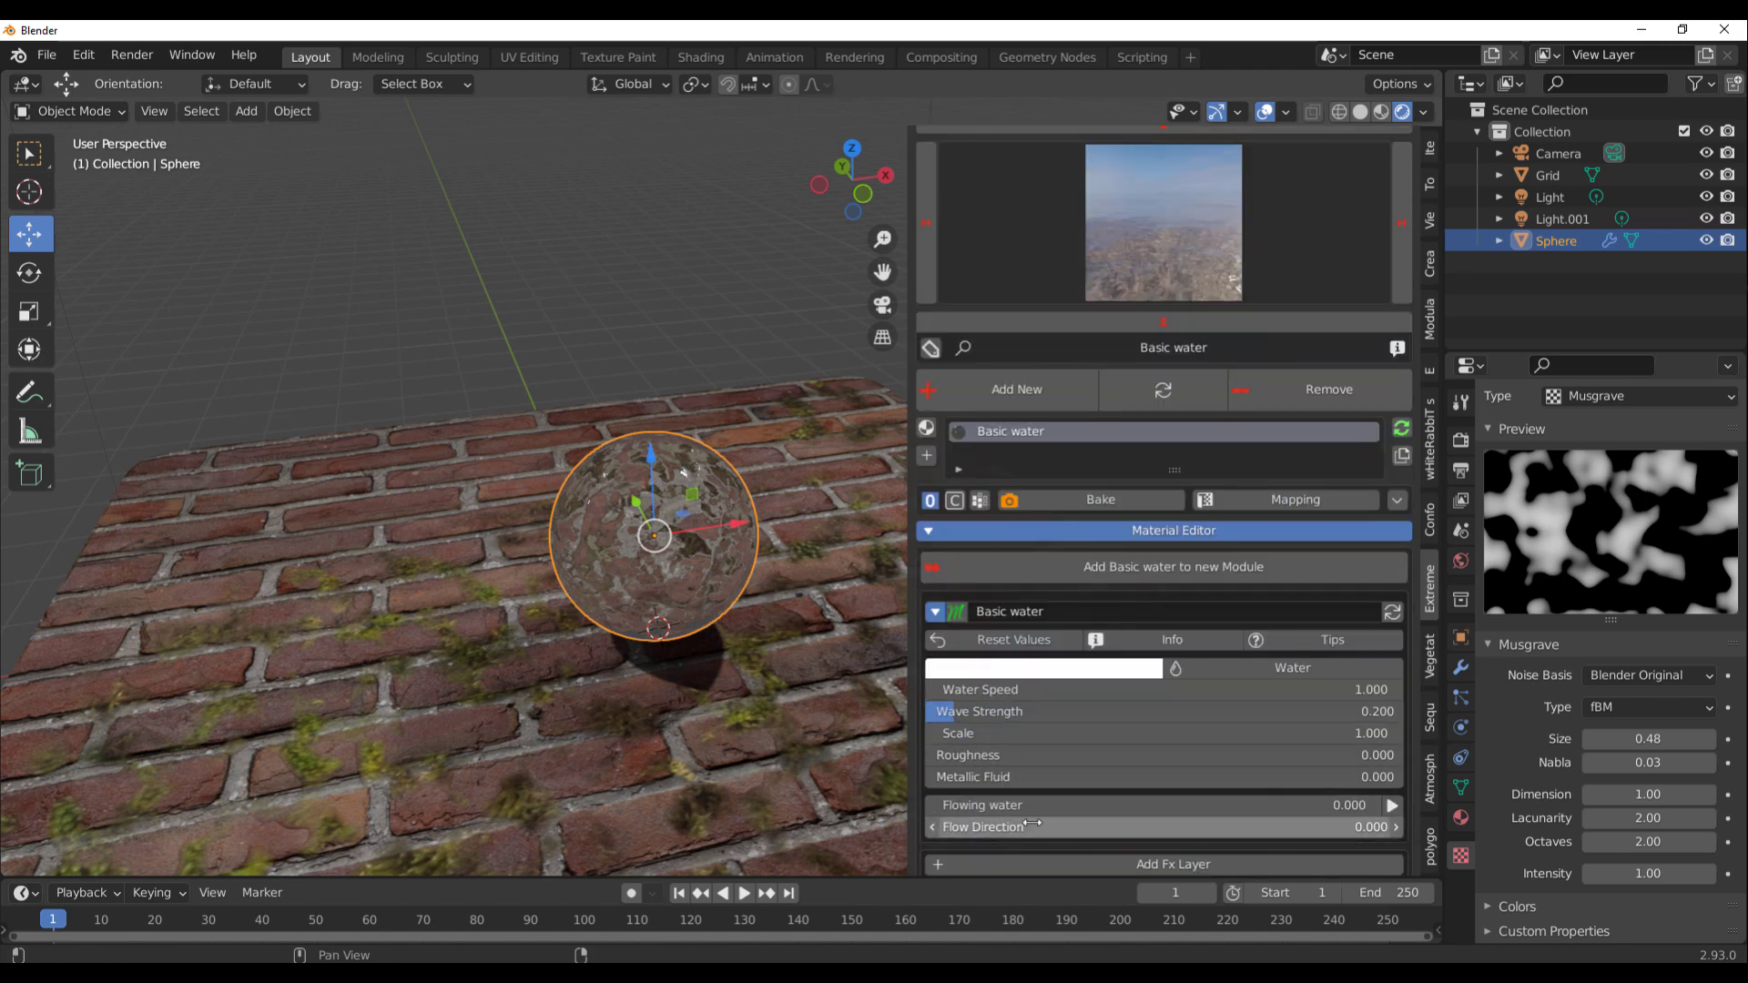
left_click(744, 893)
key("space")
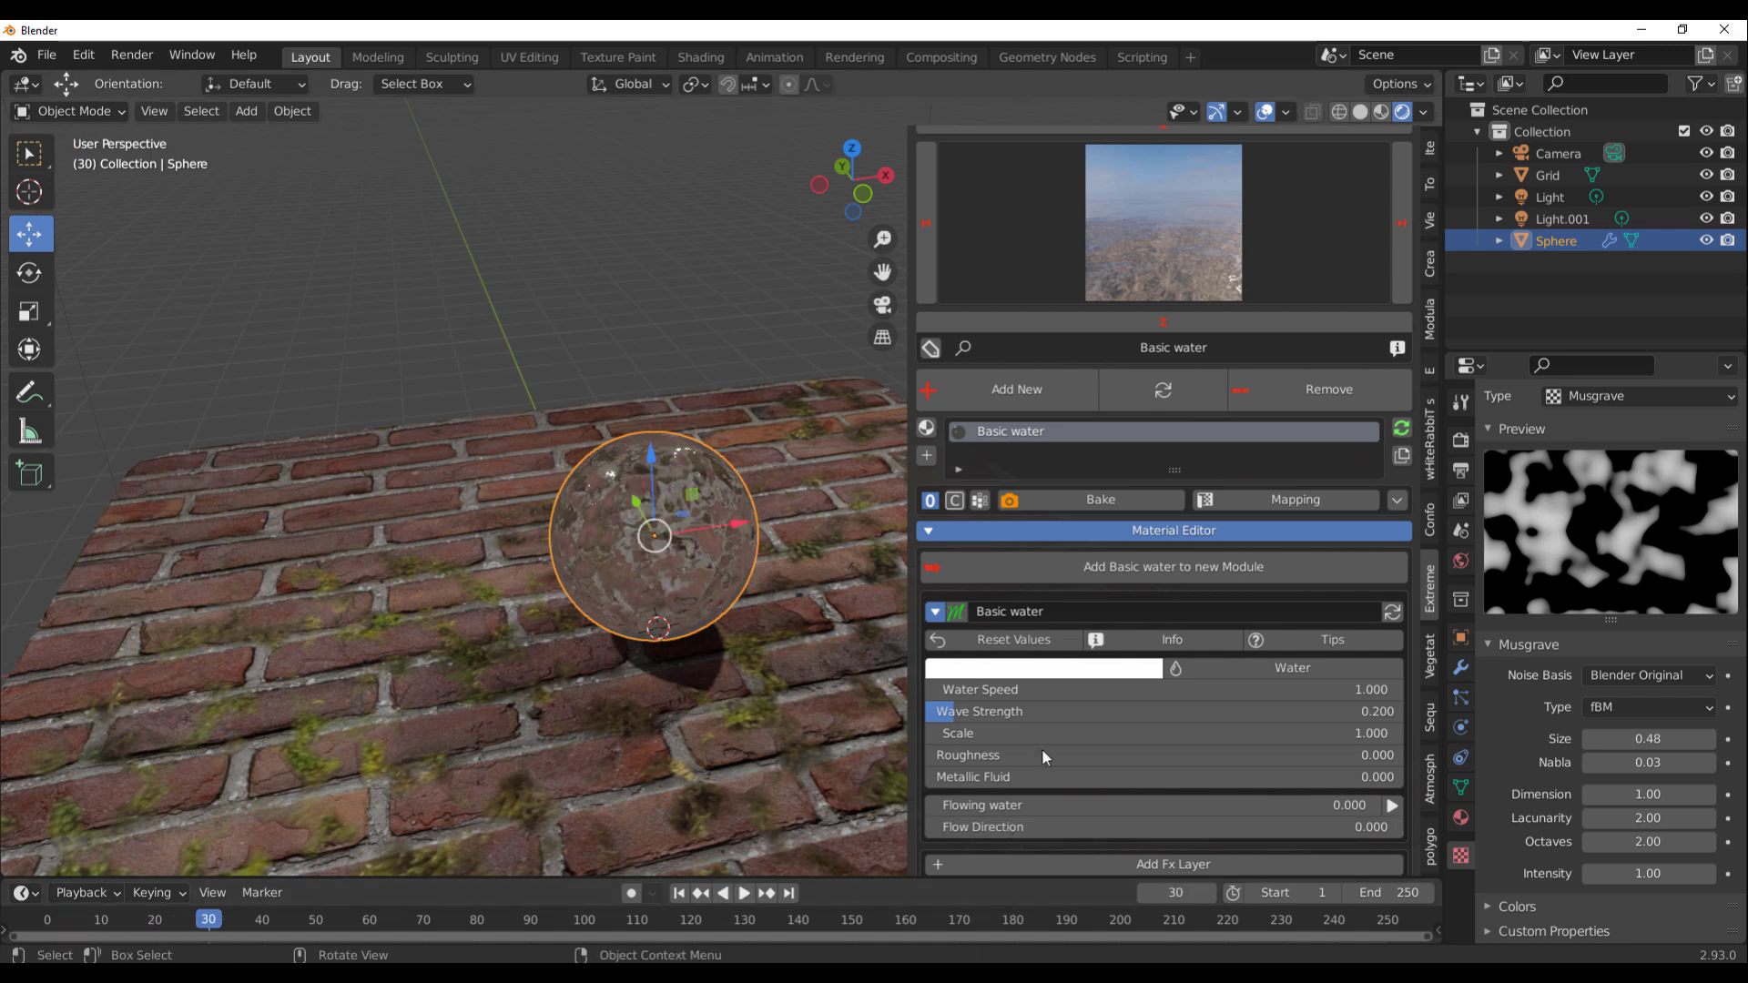
- Set the water's Water Speed to 13.8, Scale to 0.6, Roughness to 0.161 and Metallic Fluid to 0.135
left_click_drag(963, 684, 1080, 683)
left_click_drag(1012, 734, 1008, 733)
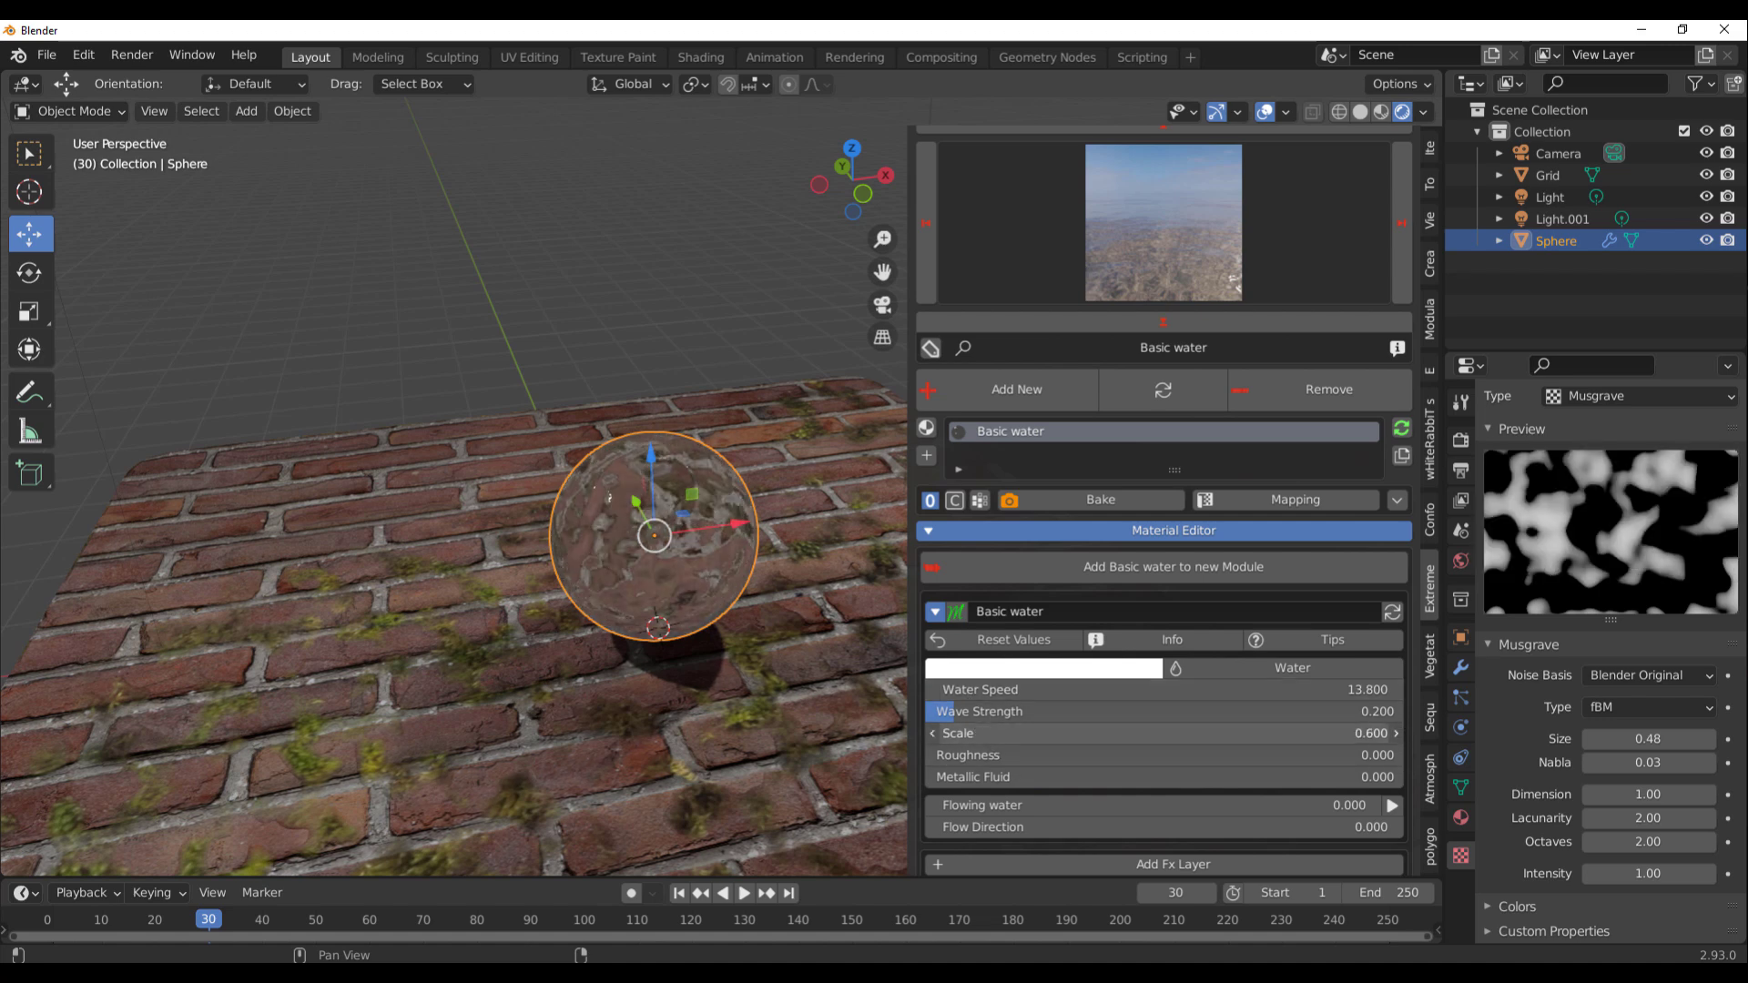
mouse_move(991, 758)
left_mouse_down()
mouse_move(1011, 756)
mouse_move(1000, 777)
left_mouse_up()
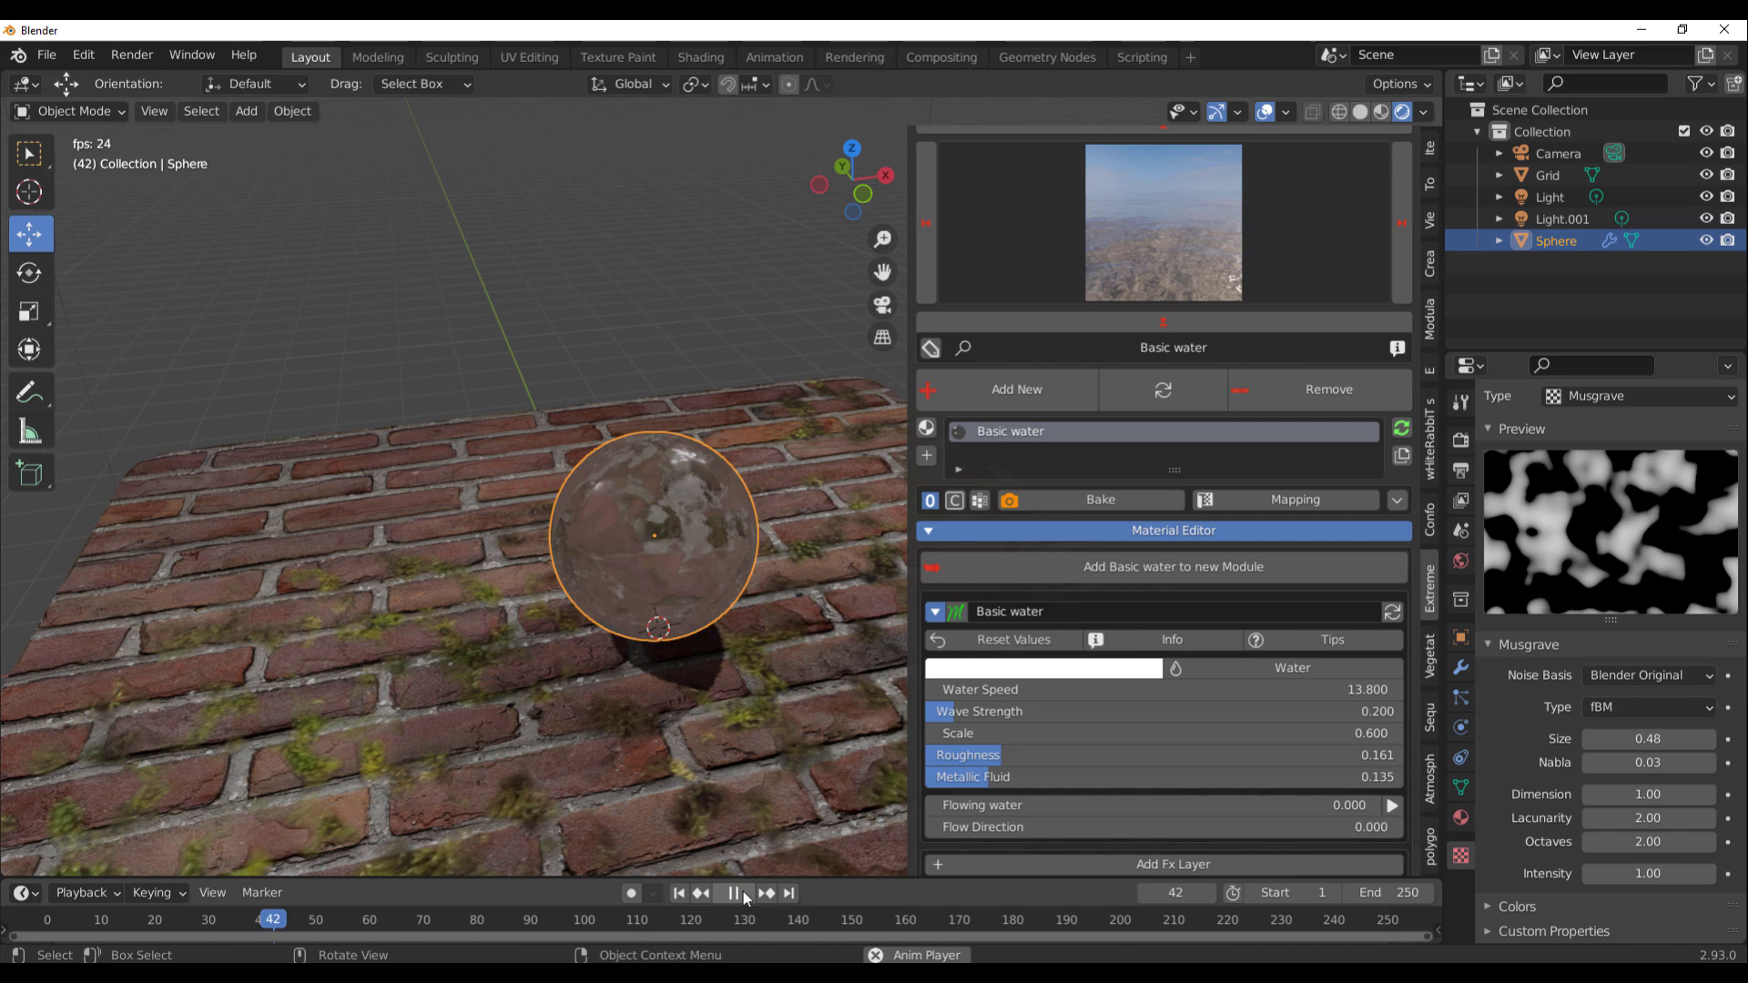
- Preview the adjusted water animation on the sphere and switch the material category to Car
scroll(647, 458, "up", 4)
middle_click_drag(595, 587, 614, 663)
scroll(623, 625, "down", 5)
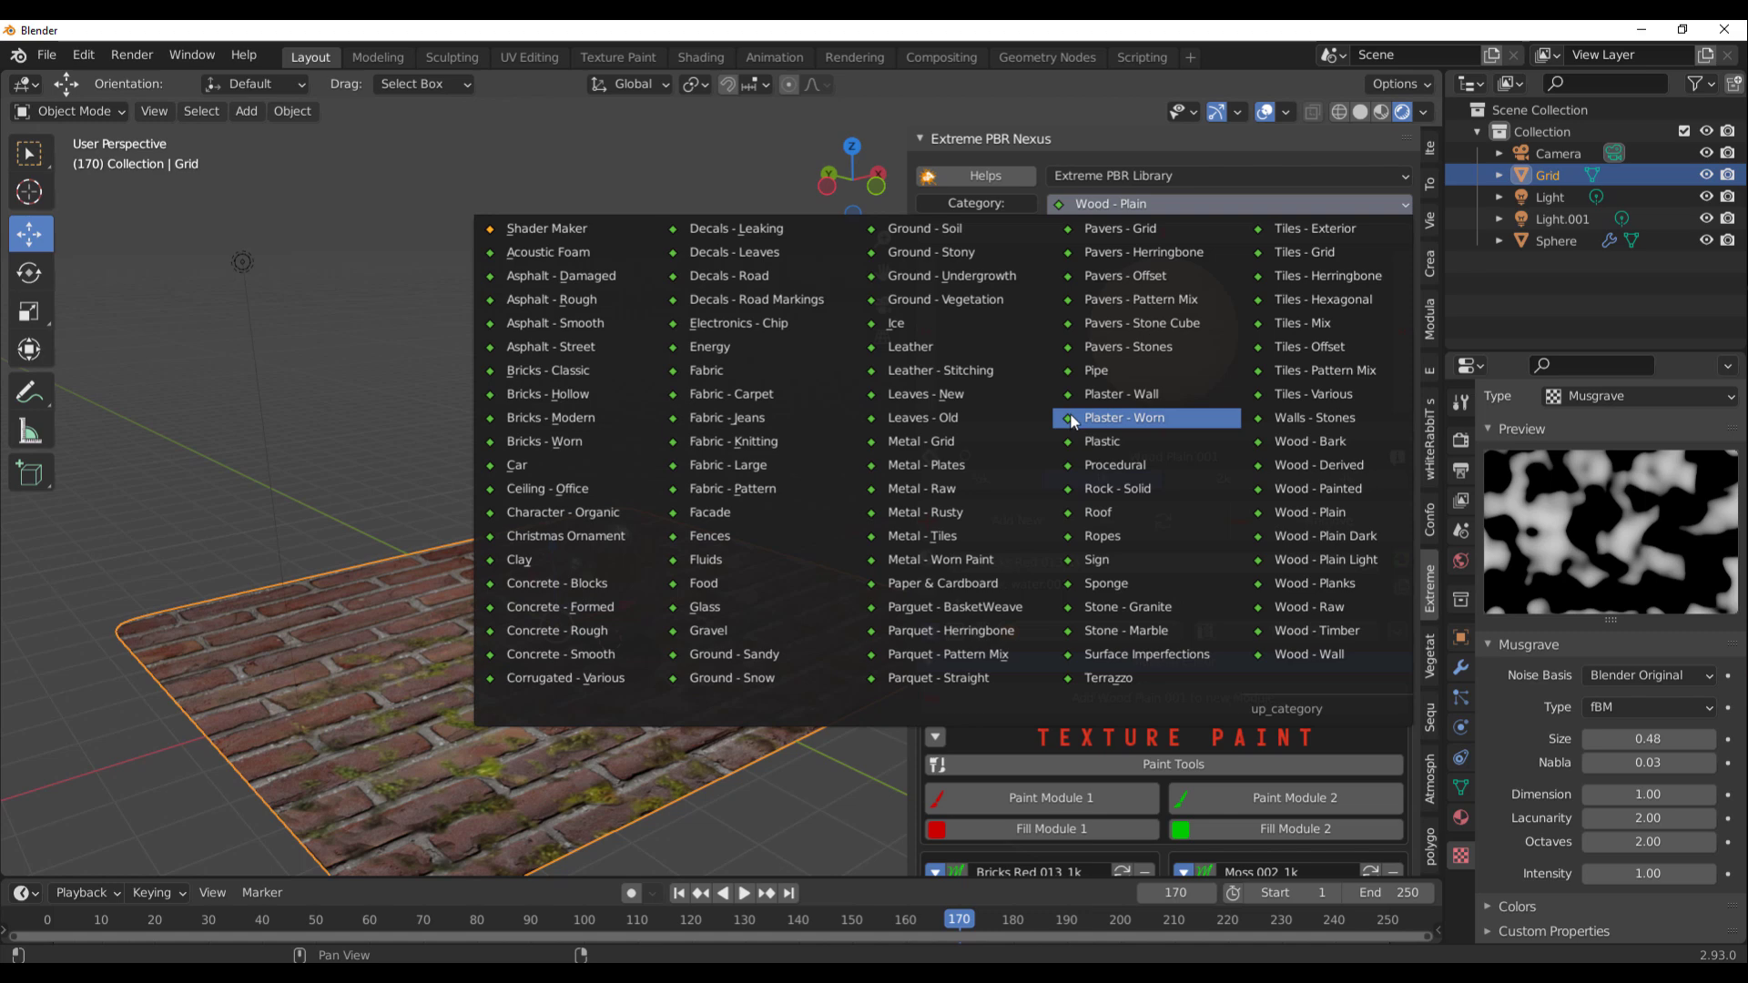
left_click(587, 474)
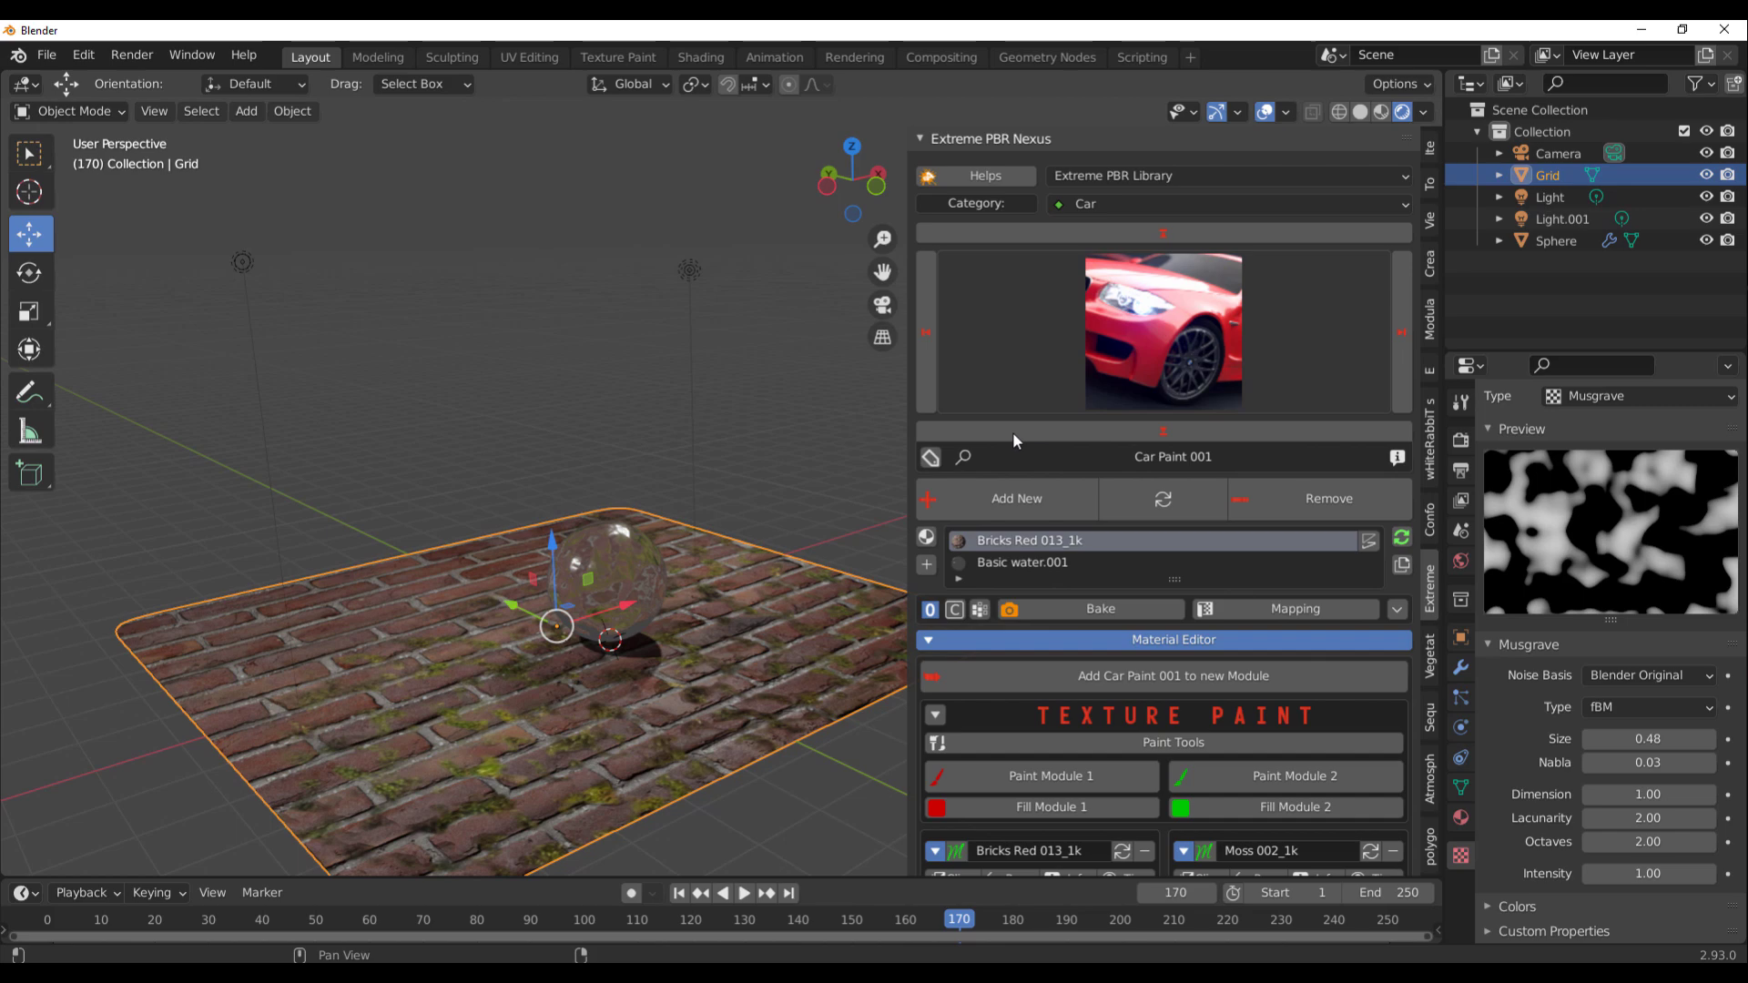
- Duplicate the water sphere and place the copy about 3.45 m away over the brick grid
middle_click_drag(670, 652, 670, 673)
scroll(587, 630, "up", 4)
middle_click_drag(584, 628, 719, 611, "shift")
left_click(823, 516)
scroll(823, 516, "down", 2)
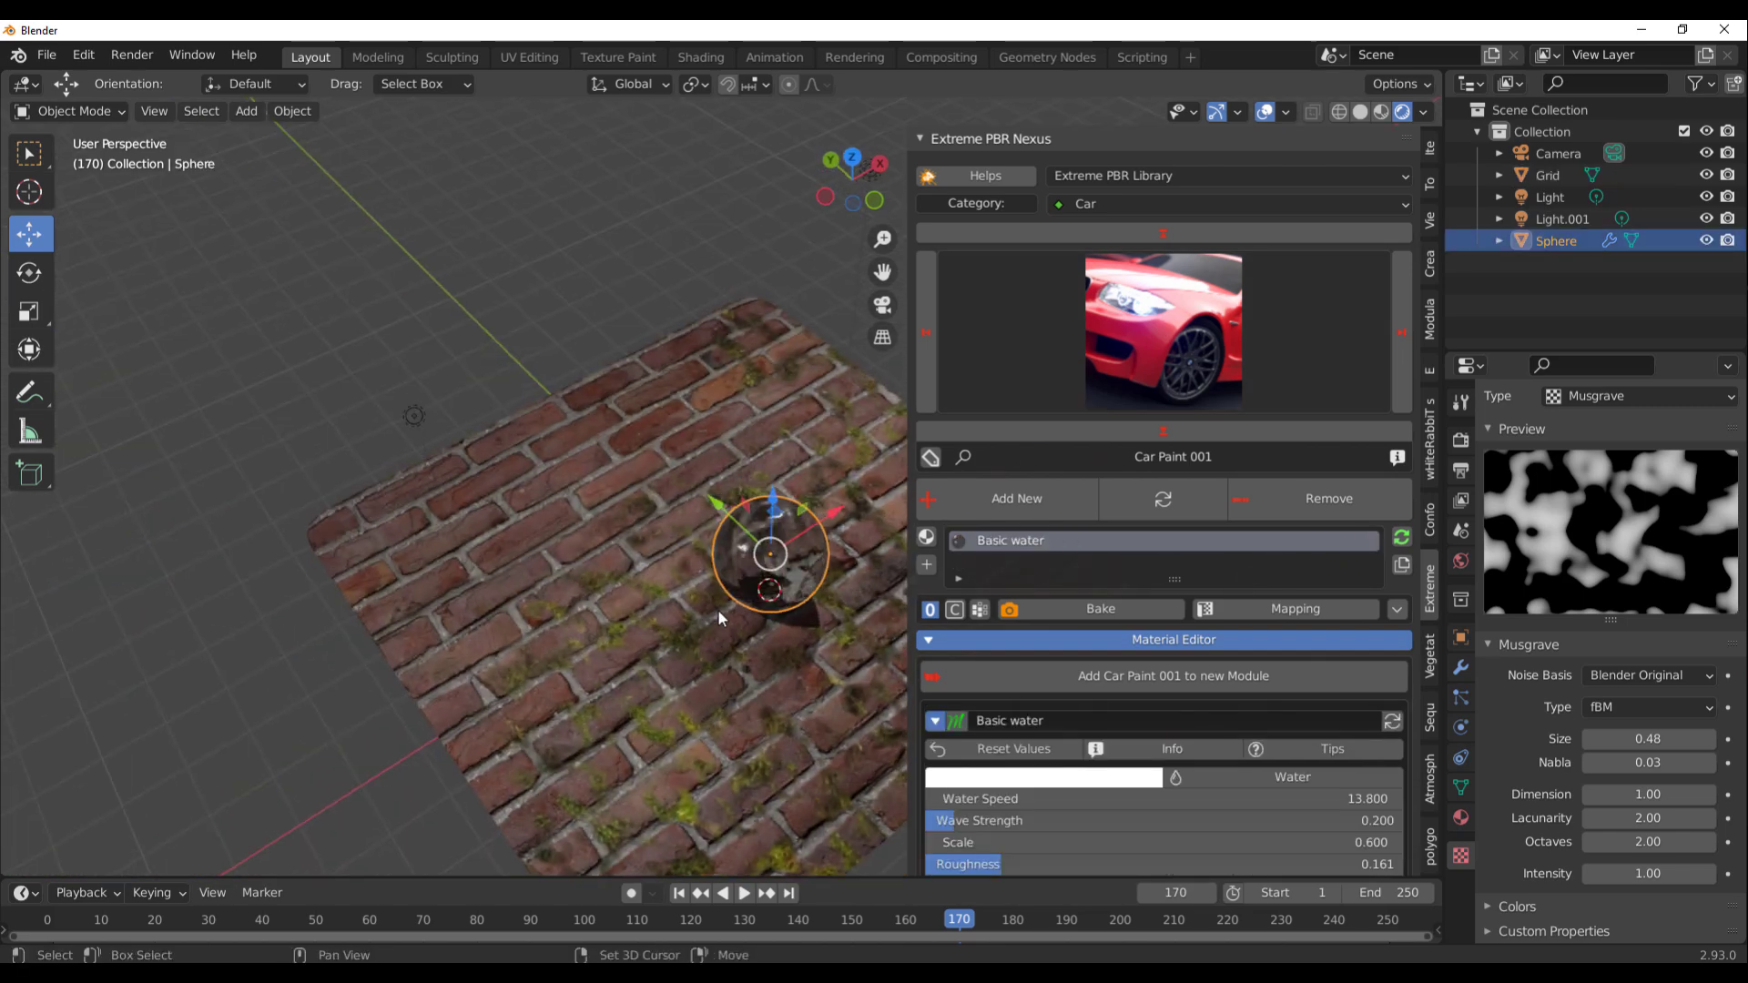
key("shift+d")
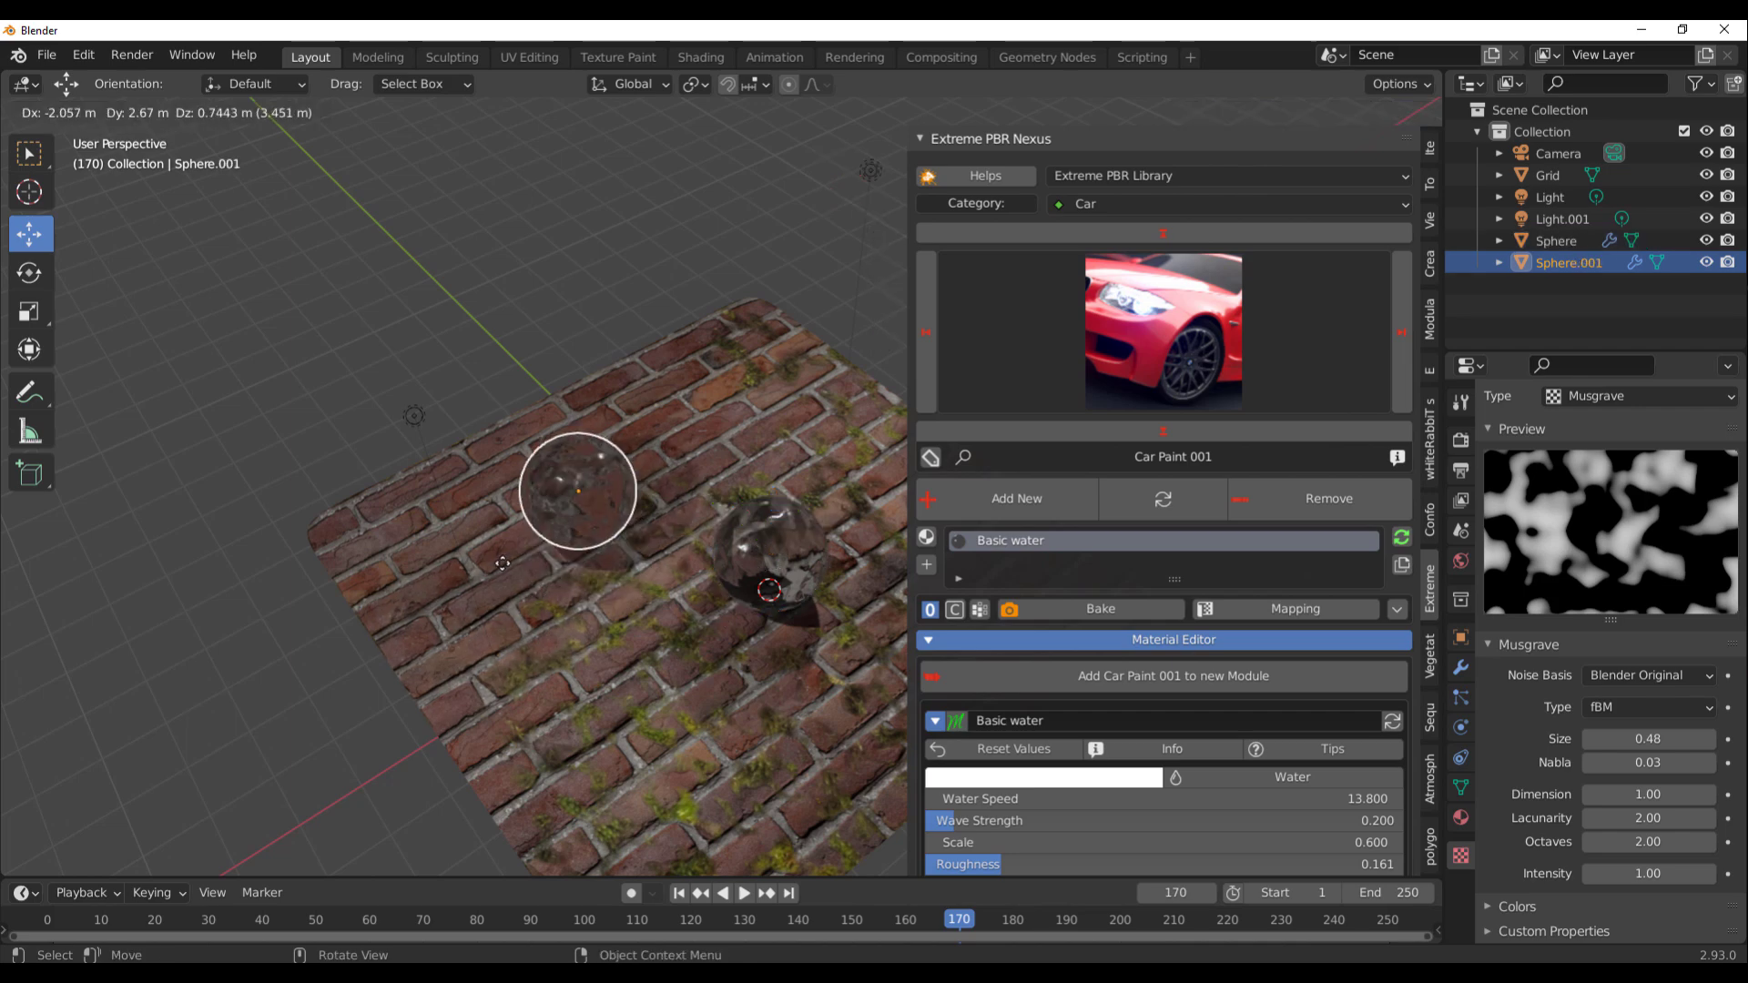
left_click(504, 571)
- Remove Basic water from the duplicated sphere and add Car Paint 001 as its new material
scroll(652, 493, "up", 4)
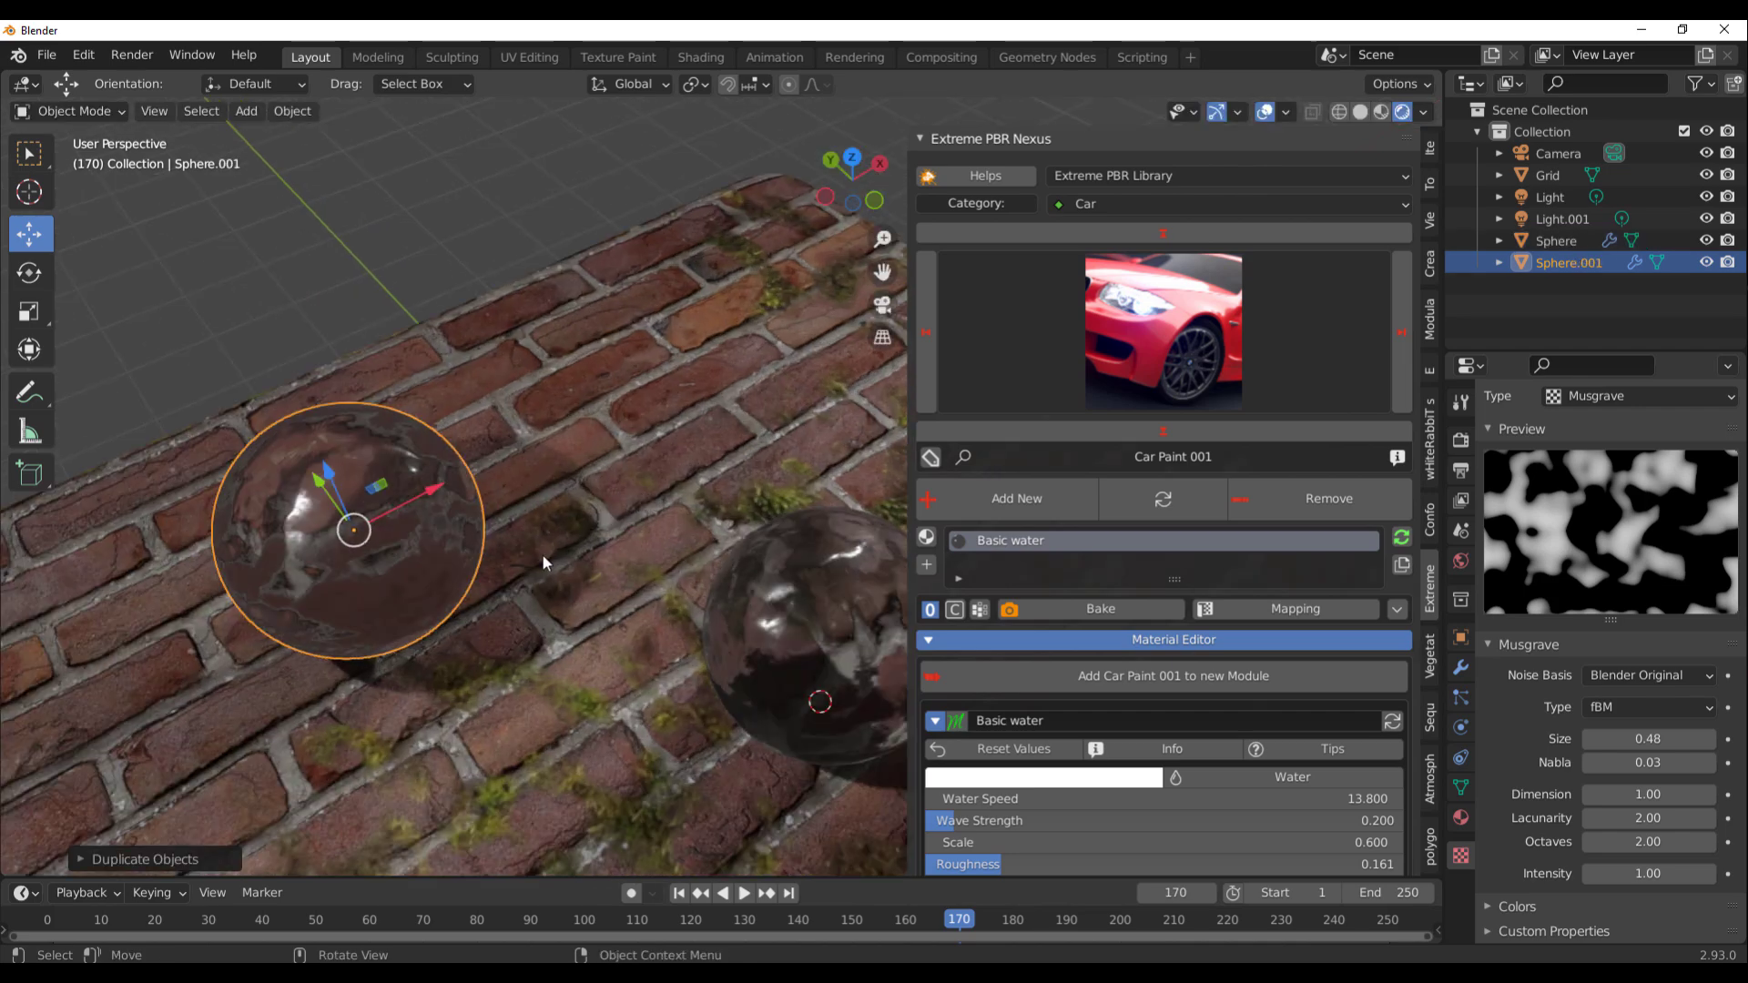
middle_click_drag(542, 556, 785, 571, "shift")
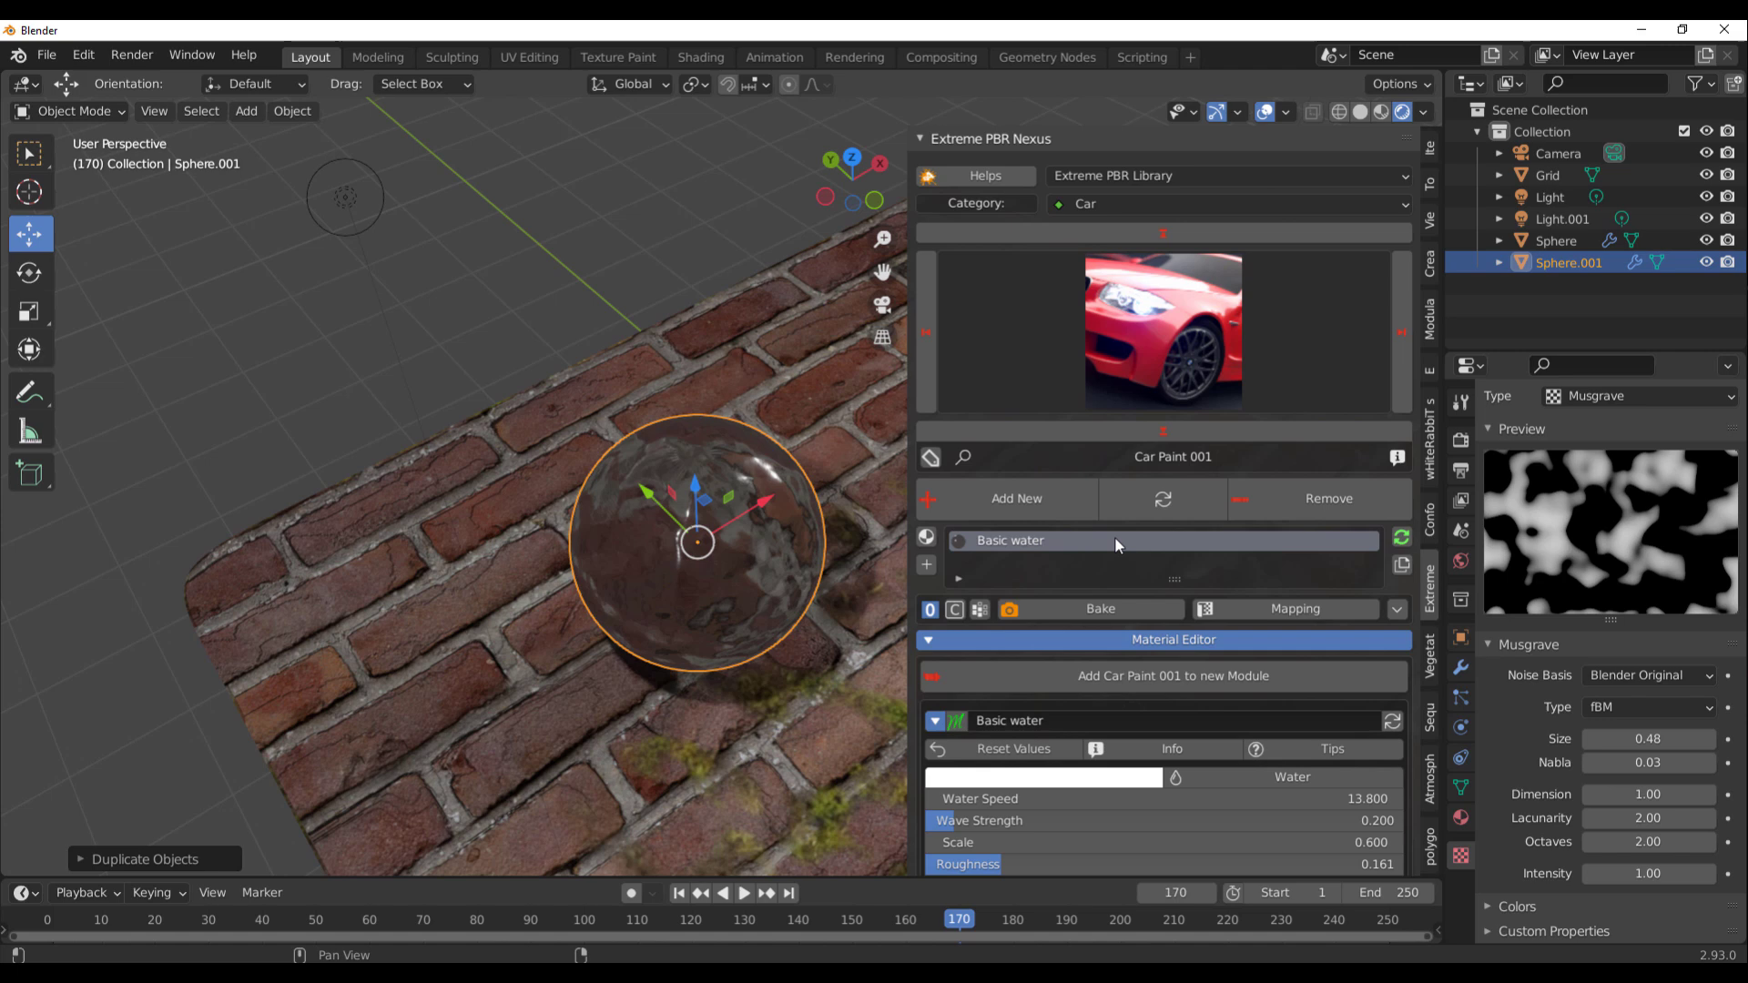
left_click(1298, 492)
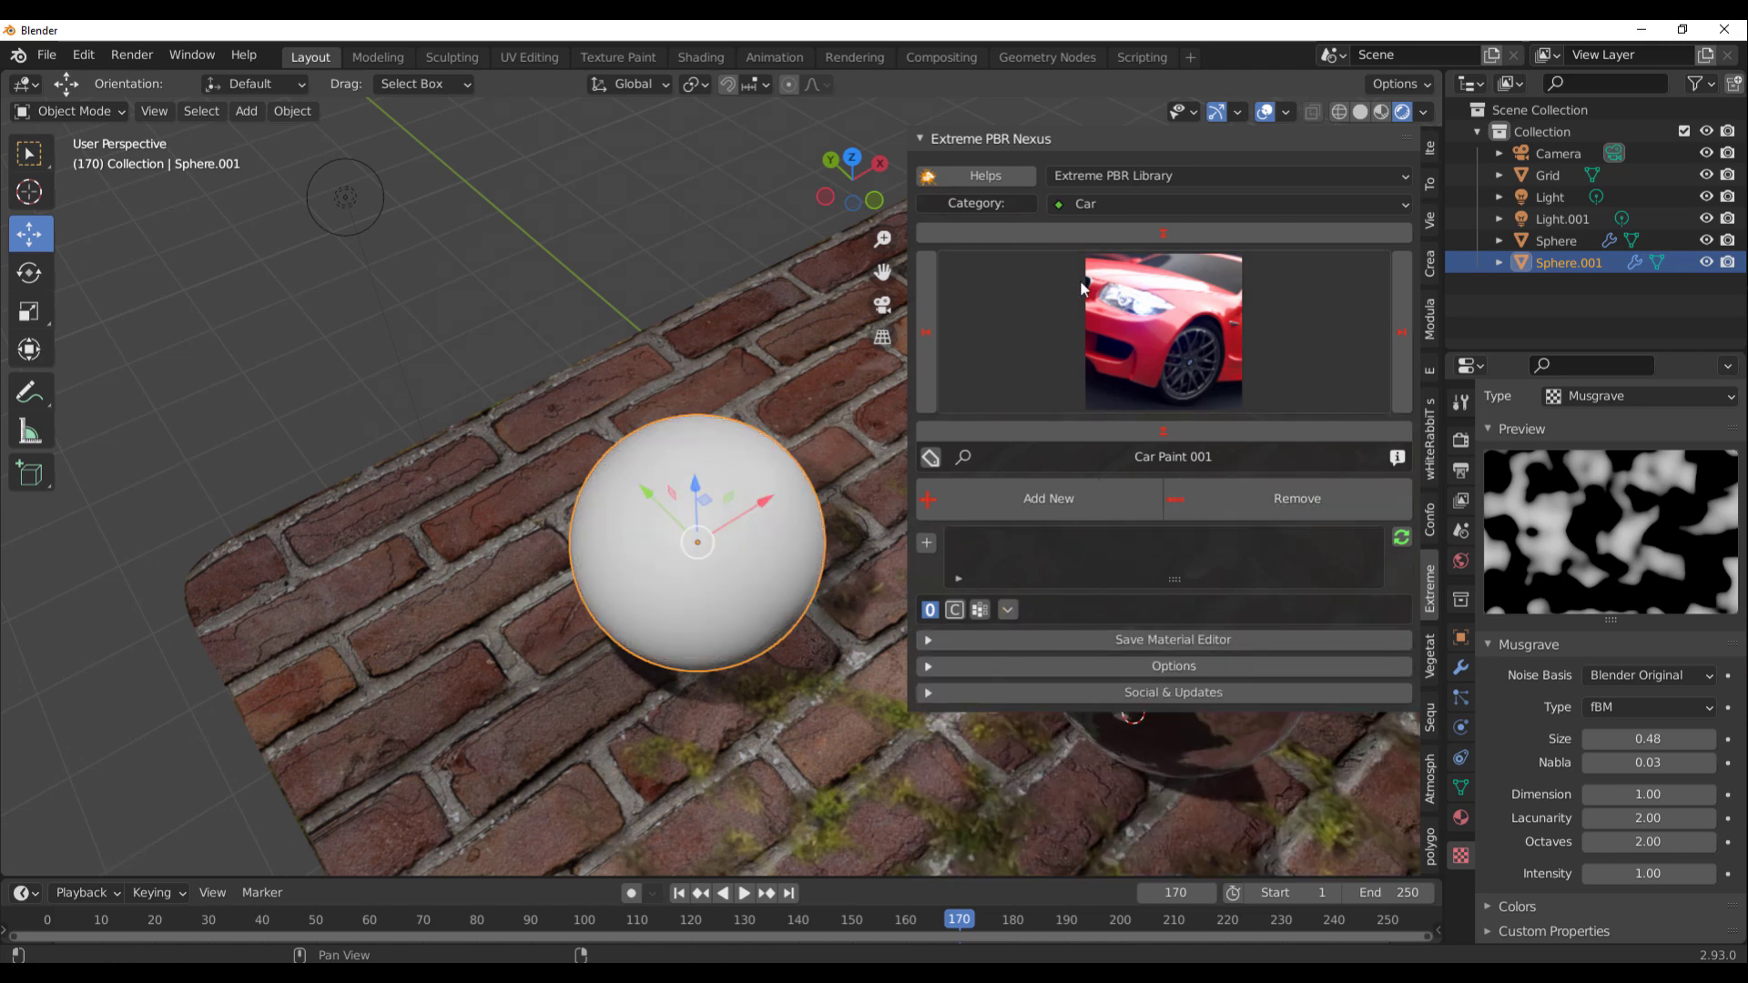
left_click(1166, 318)
left_click(976, 472)
left_click(1038, 499)
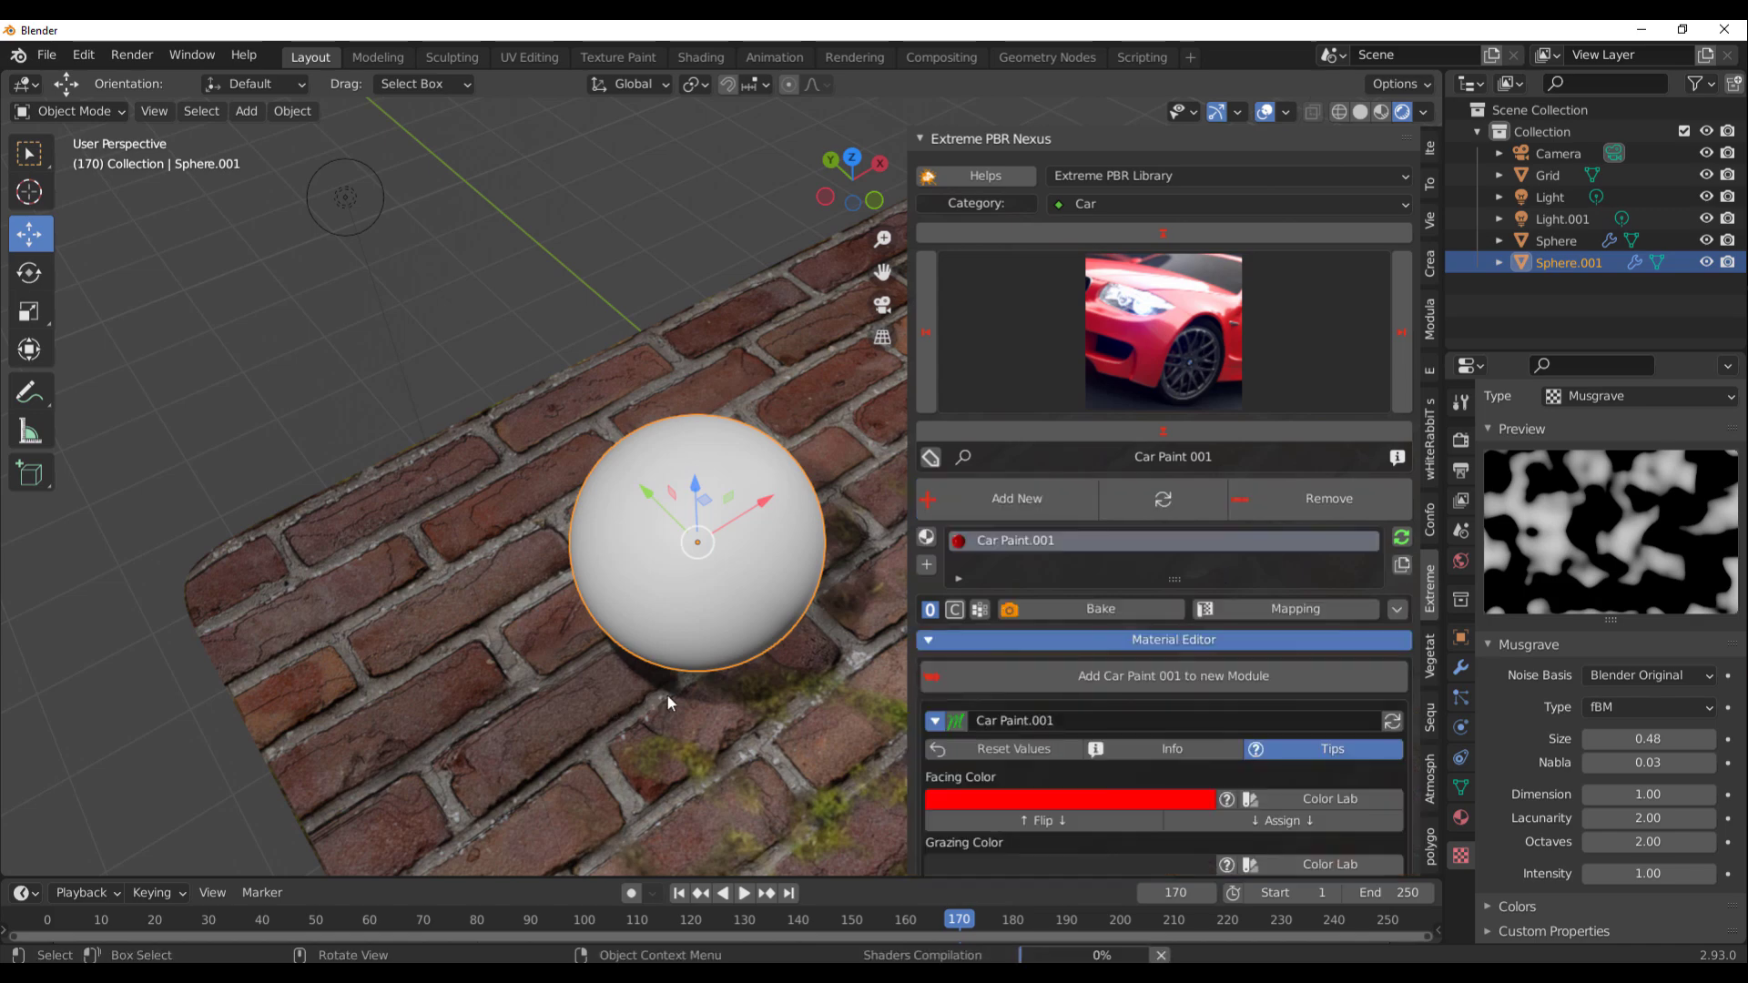
- Raise the duplicated sphere clear of the bricks and inspect its car paint from a low side view
middle_click_drag(669, 695, 718, 408)
left_click_drag(724, 369, 724, 434)
middle_click_drag(828, 503, 689, 503, "shift")
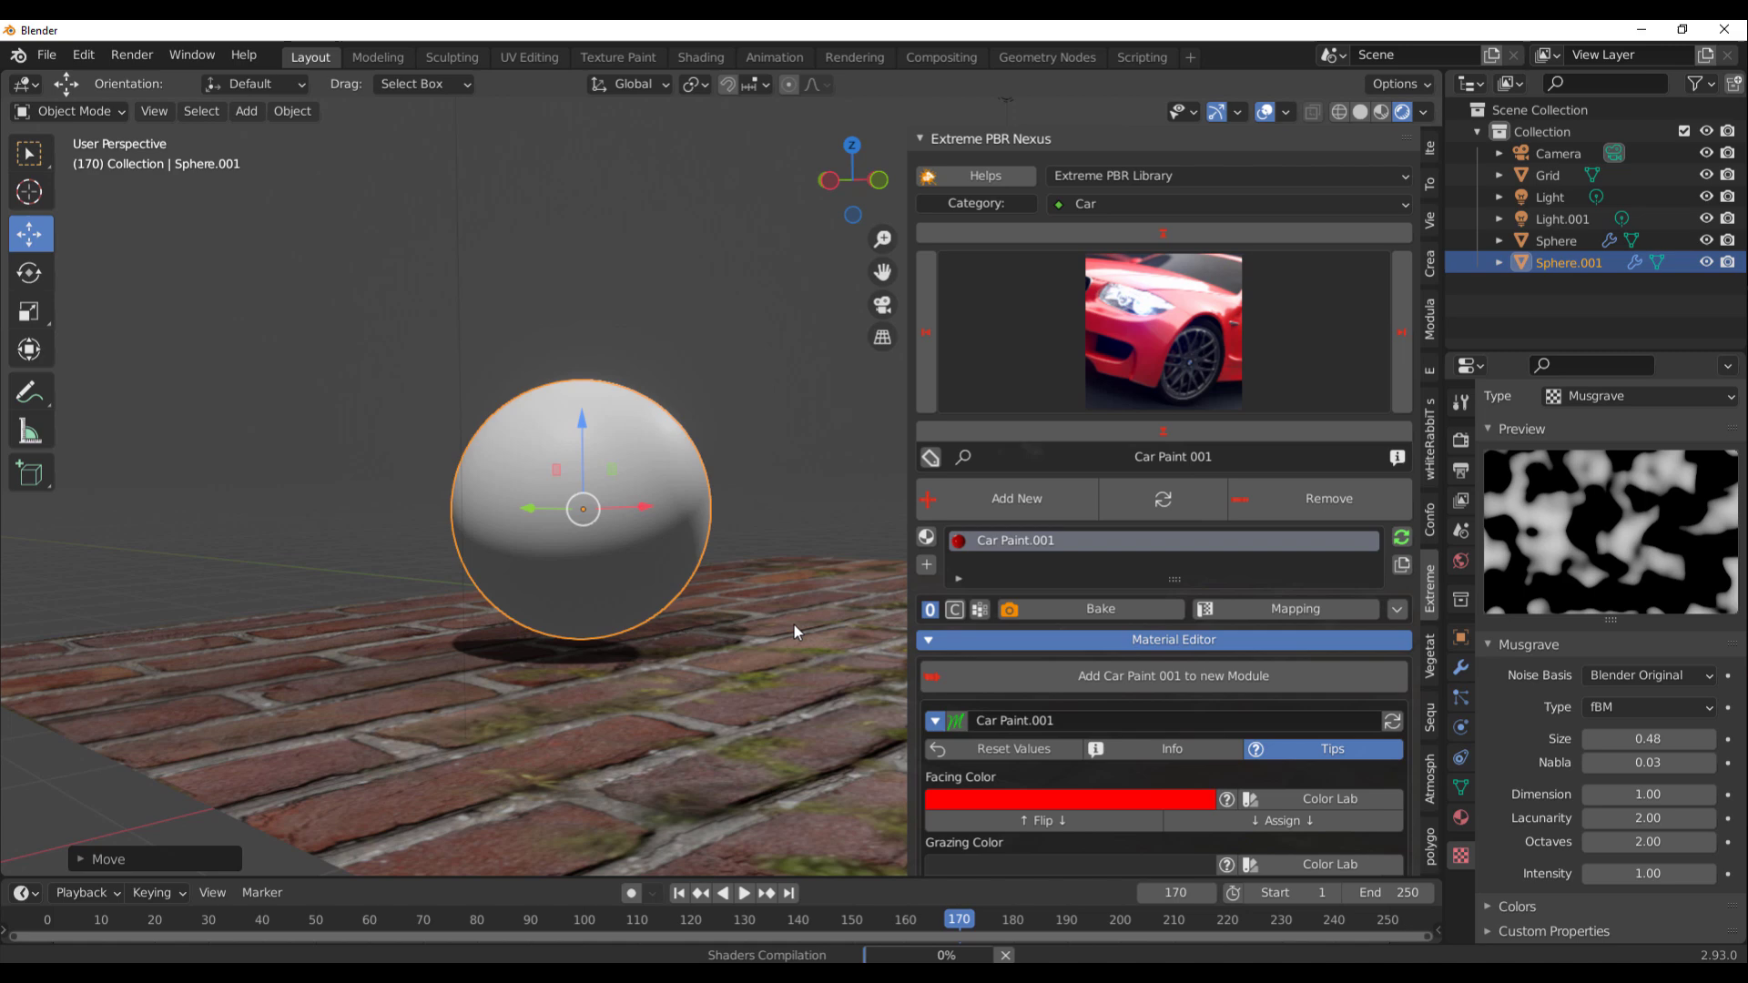
scroll(1196, 588, "down", 9)
middle_click_drag(526, 539, 628, 635)
scroll(638, 537, "up", 1)
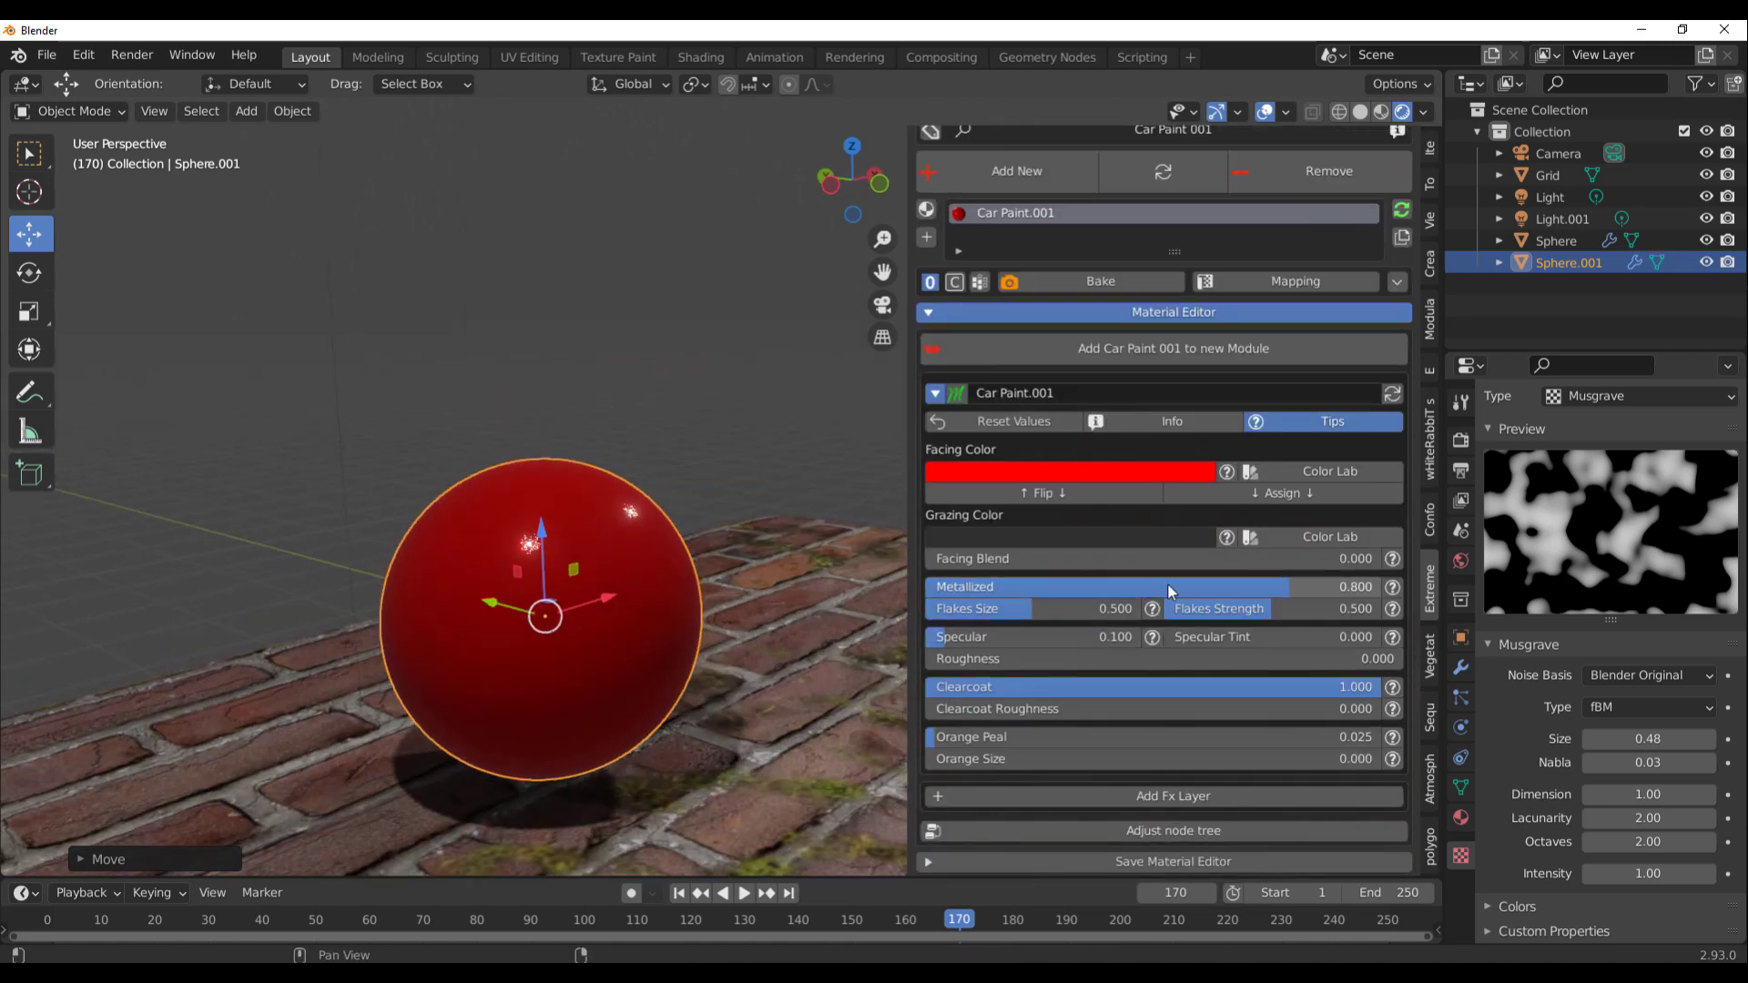
- Set the car paint's Grazing Color to green and its Facing Blend to 0.286
scroll(1167, 582, "up", 3)
scroll(1138, 588, "down", 4)
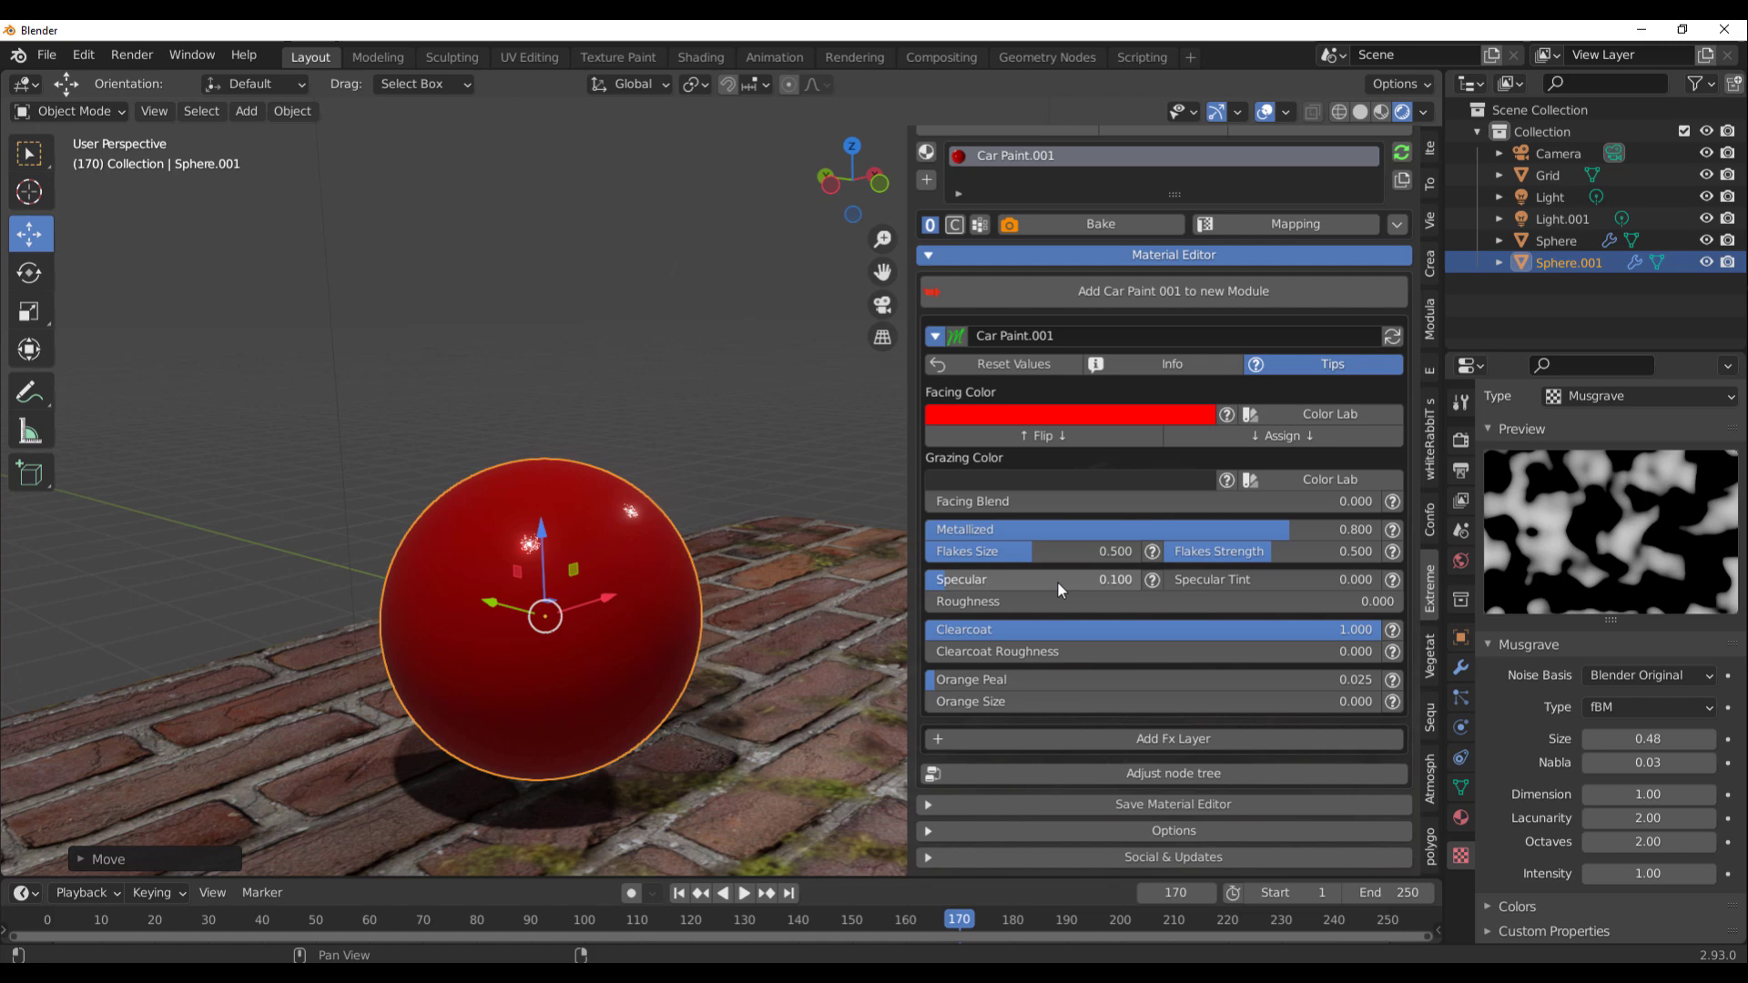
left_click(1068, 479)
left_click_drag(1112, 255, 1113, 205)
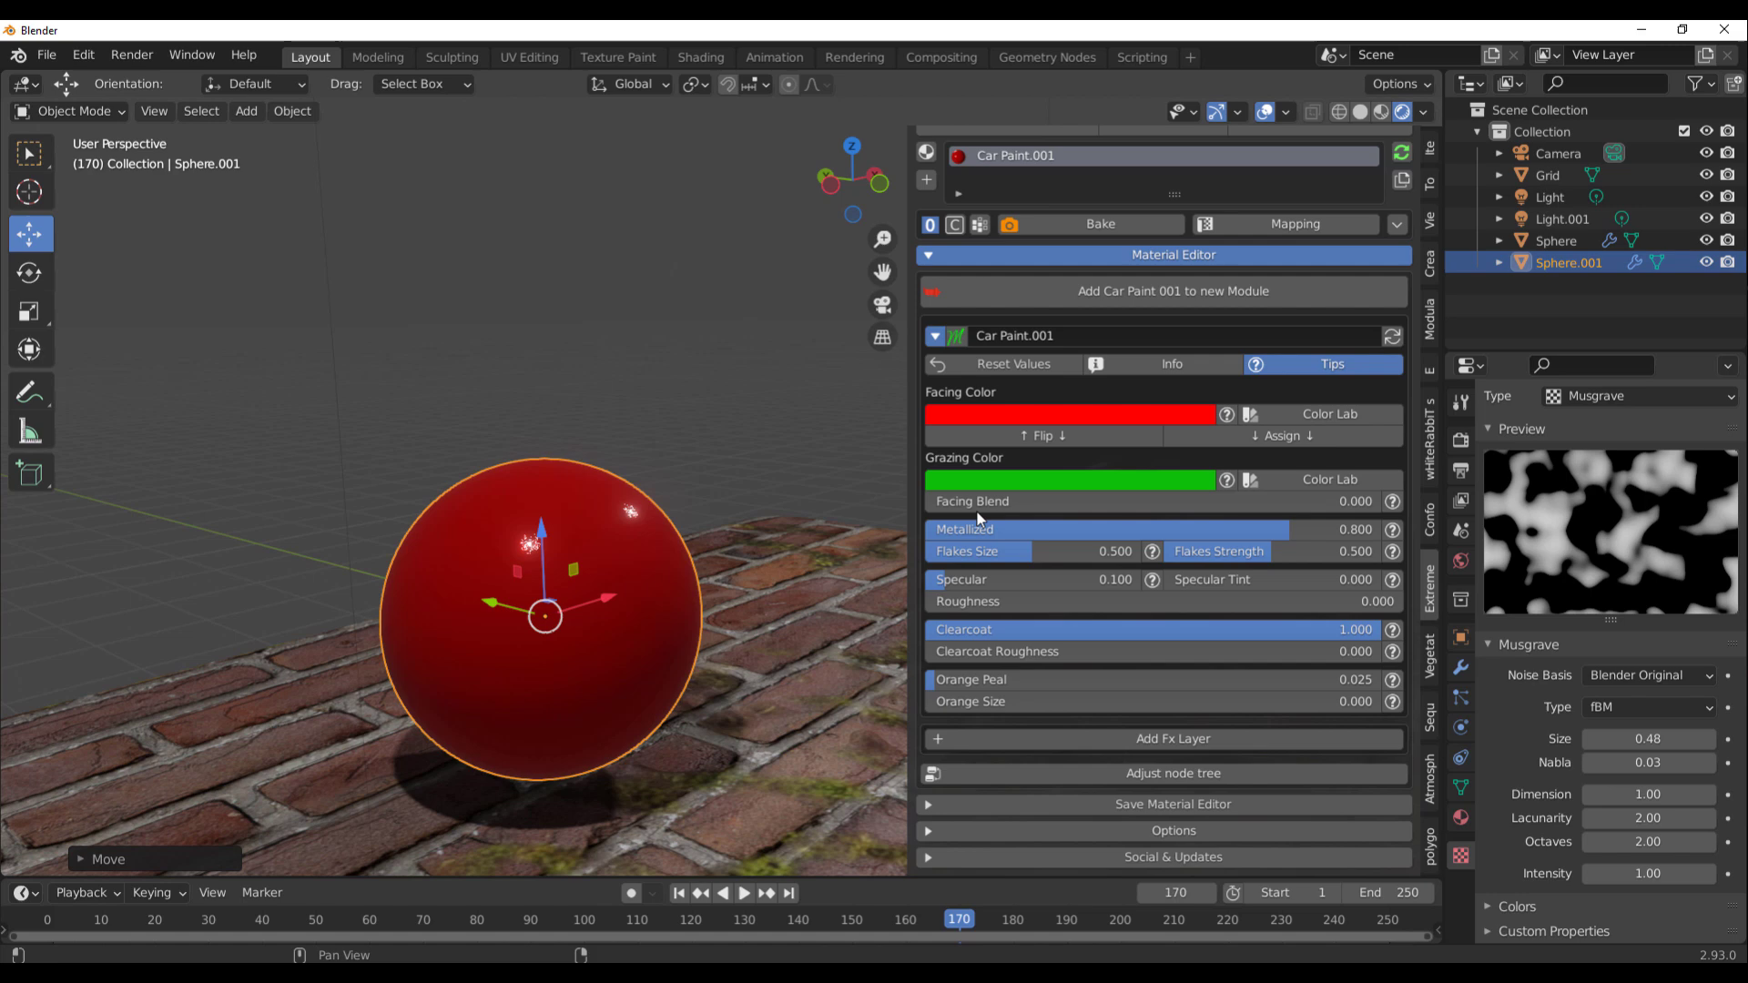
left_click_drag(1038, 502, 1168, 502)
- Set the car paint's Flakes Size to 0.404 and Orange Peal to 0, and inspect the sphere
left_click_drag(1104, 551, 1012, 551)
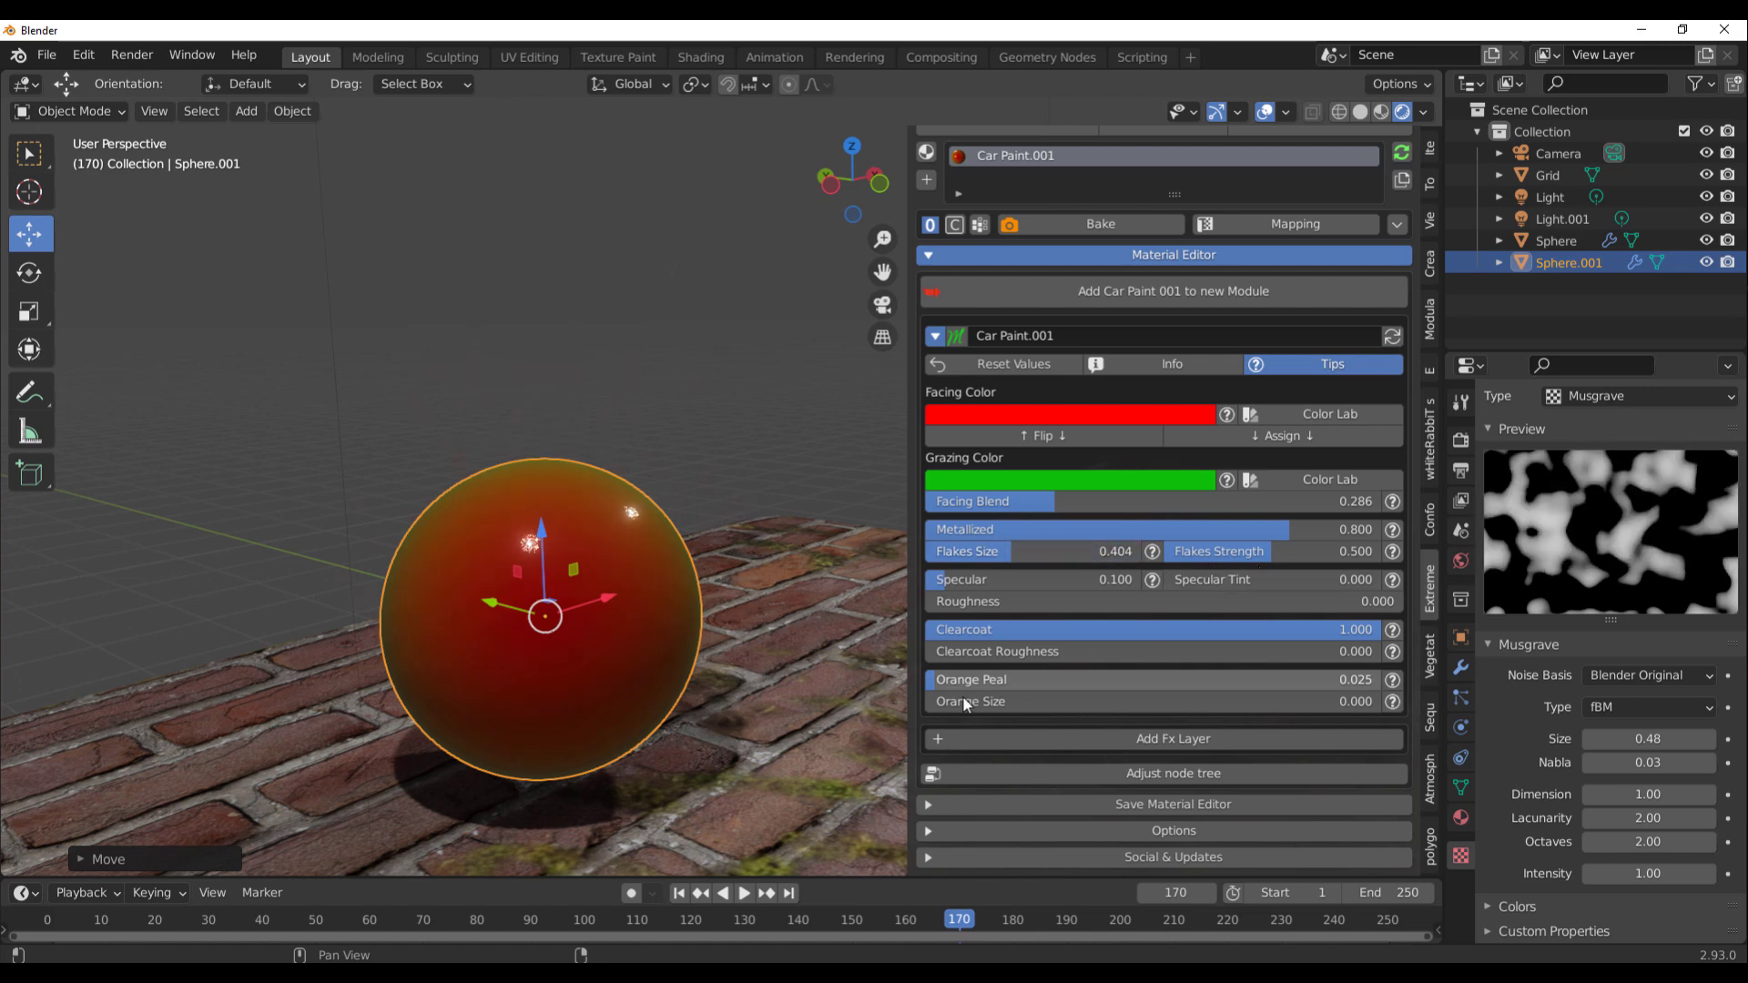
left_click_drag(1120, 679, 519, 682)
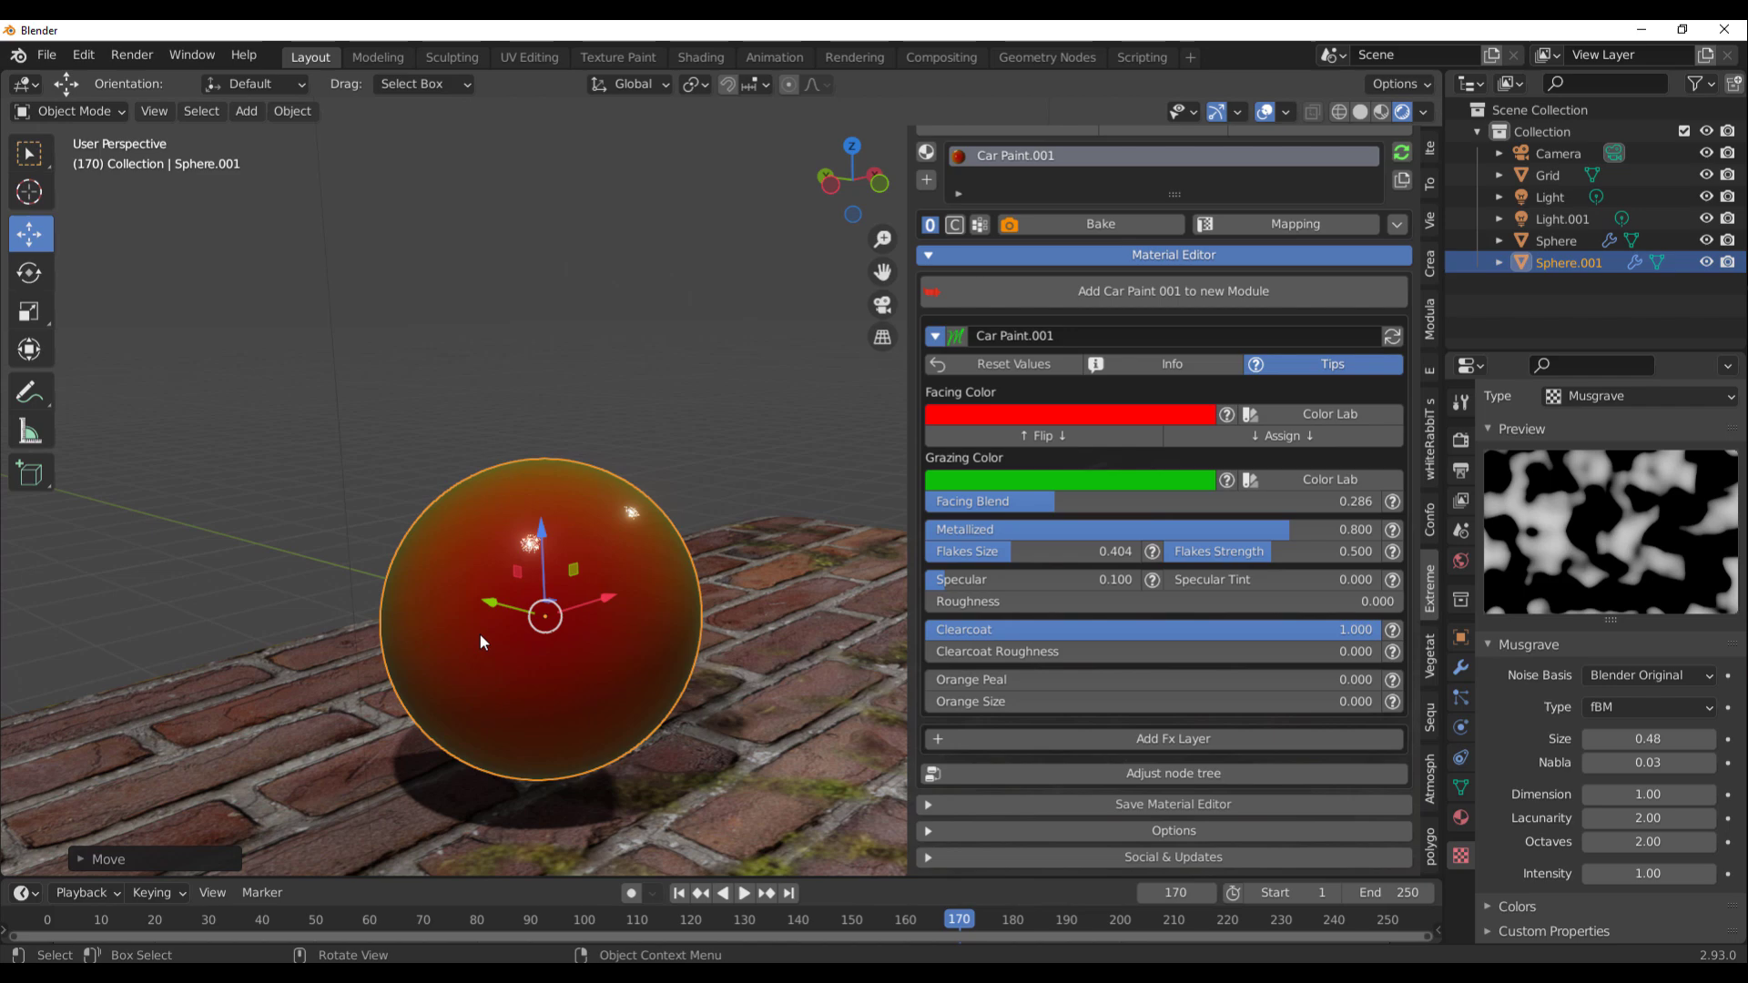
middle_click_drag(515, 578, 437, 592)
scroll(586, 587, "down", 3)
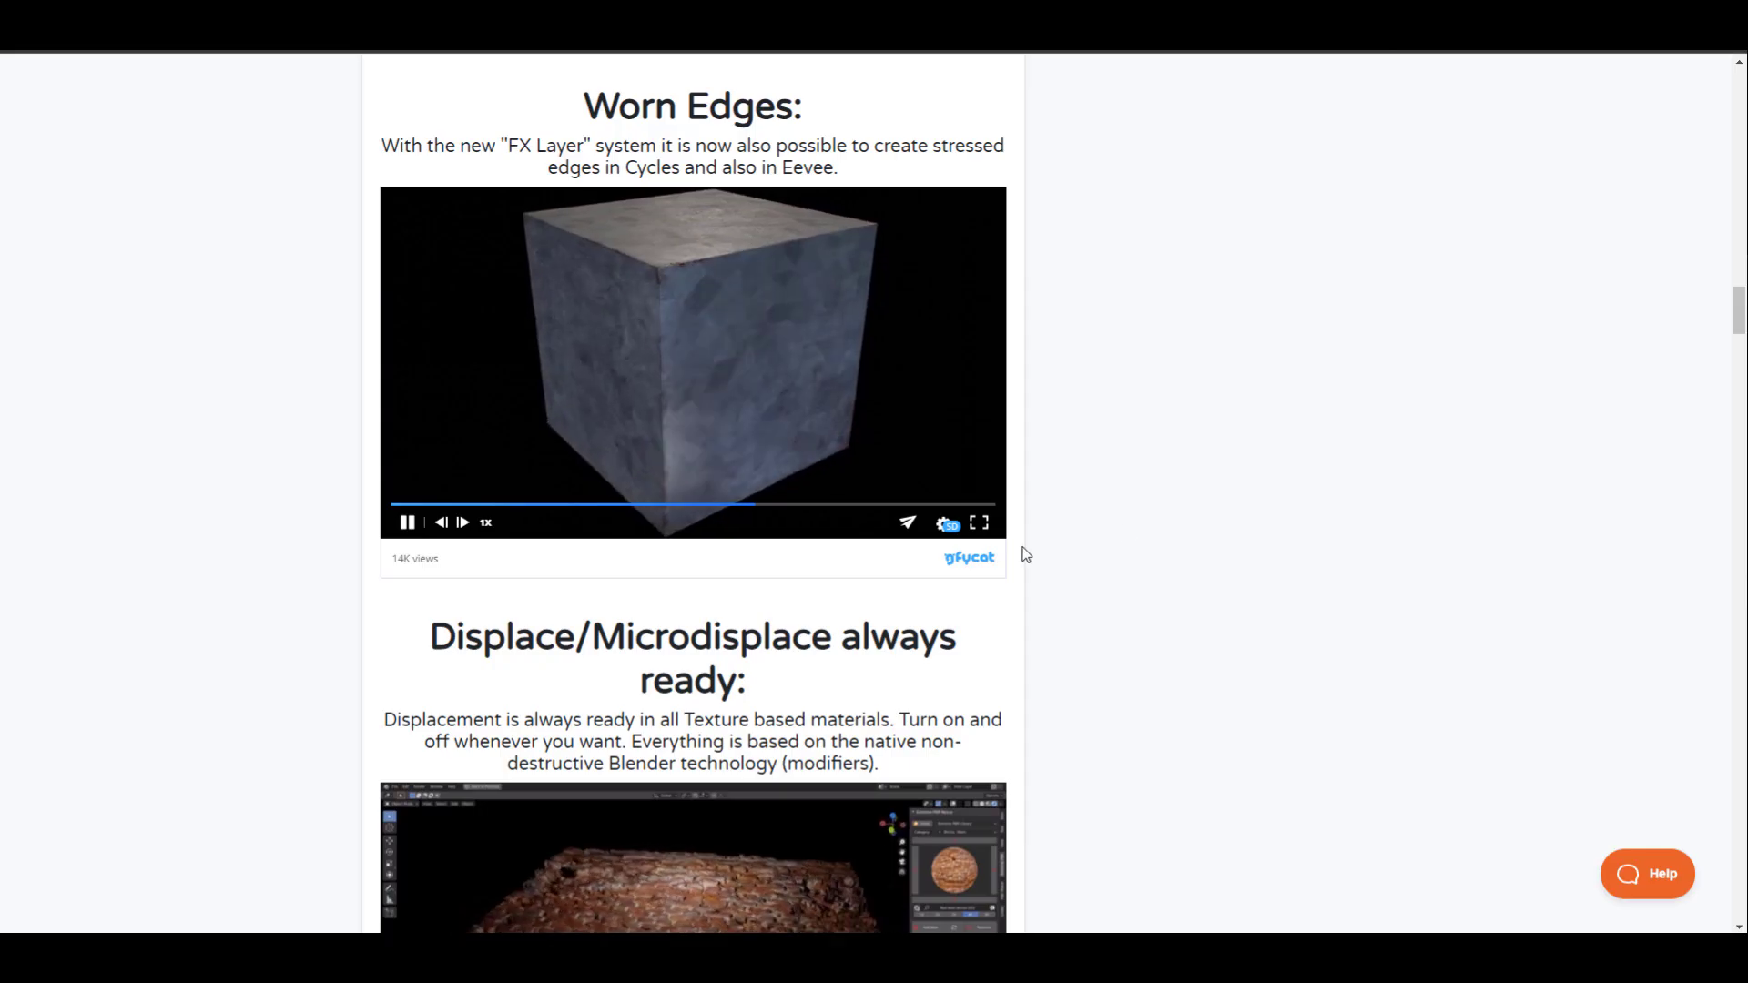
- Switch to the Extreme PBR Nexus product page and look through its offer, license and feature sections
scroll(1159, 559, "down", 10)
scroll(1129, 500, "up", 15)
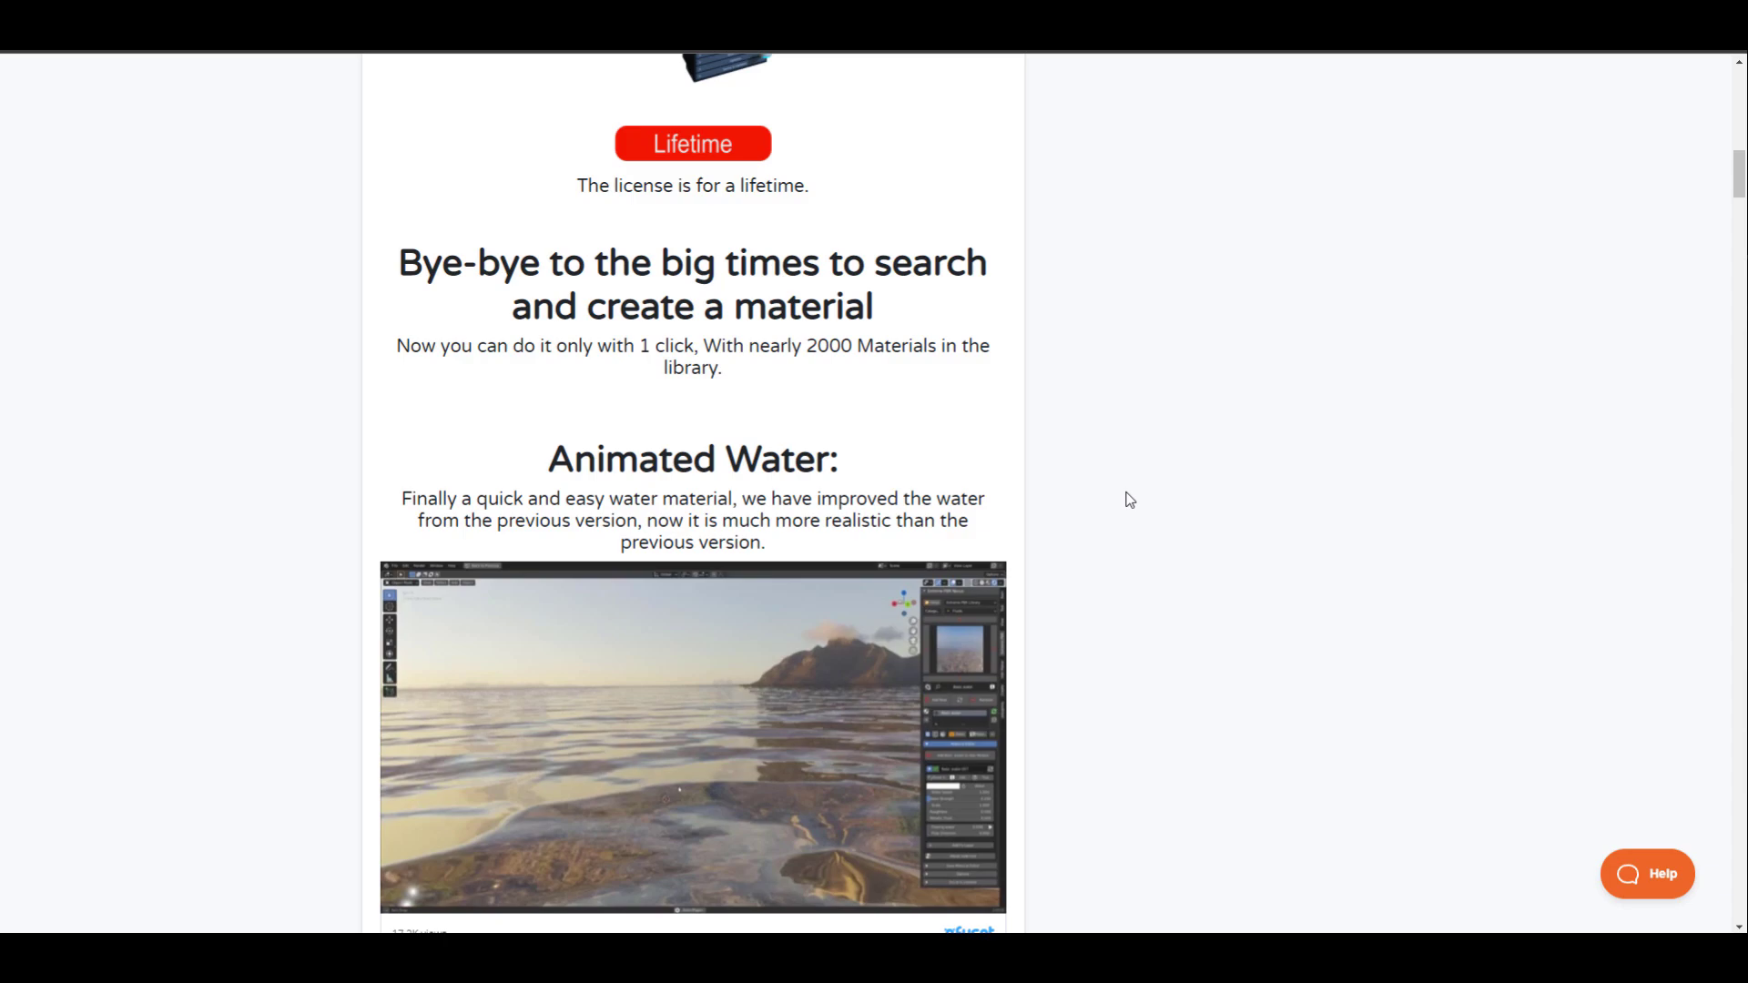
scroll(1104, 468, "down", 5)
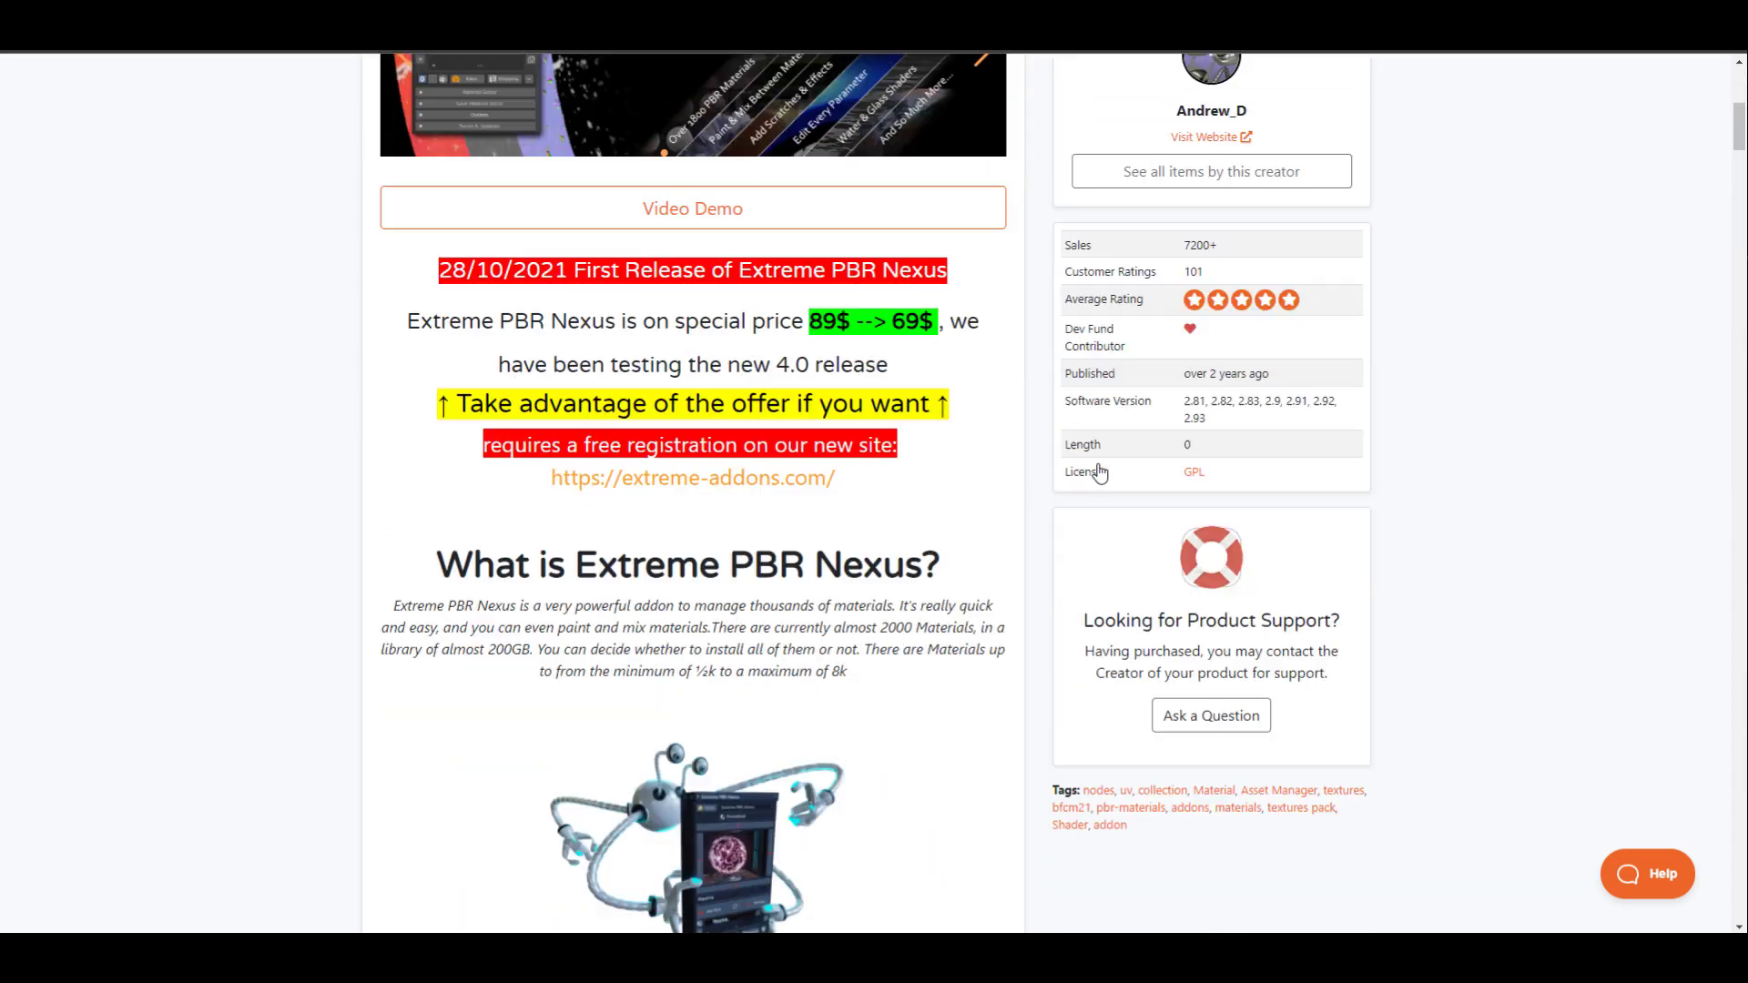
scroll(1104, 449, "up", 4)
scroll(930, 495, "down", 15)
scroll(931, 495, "down", 15)
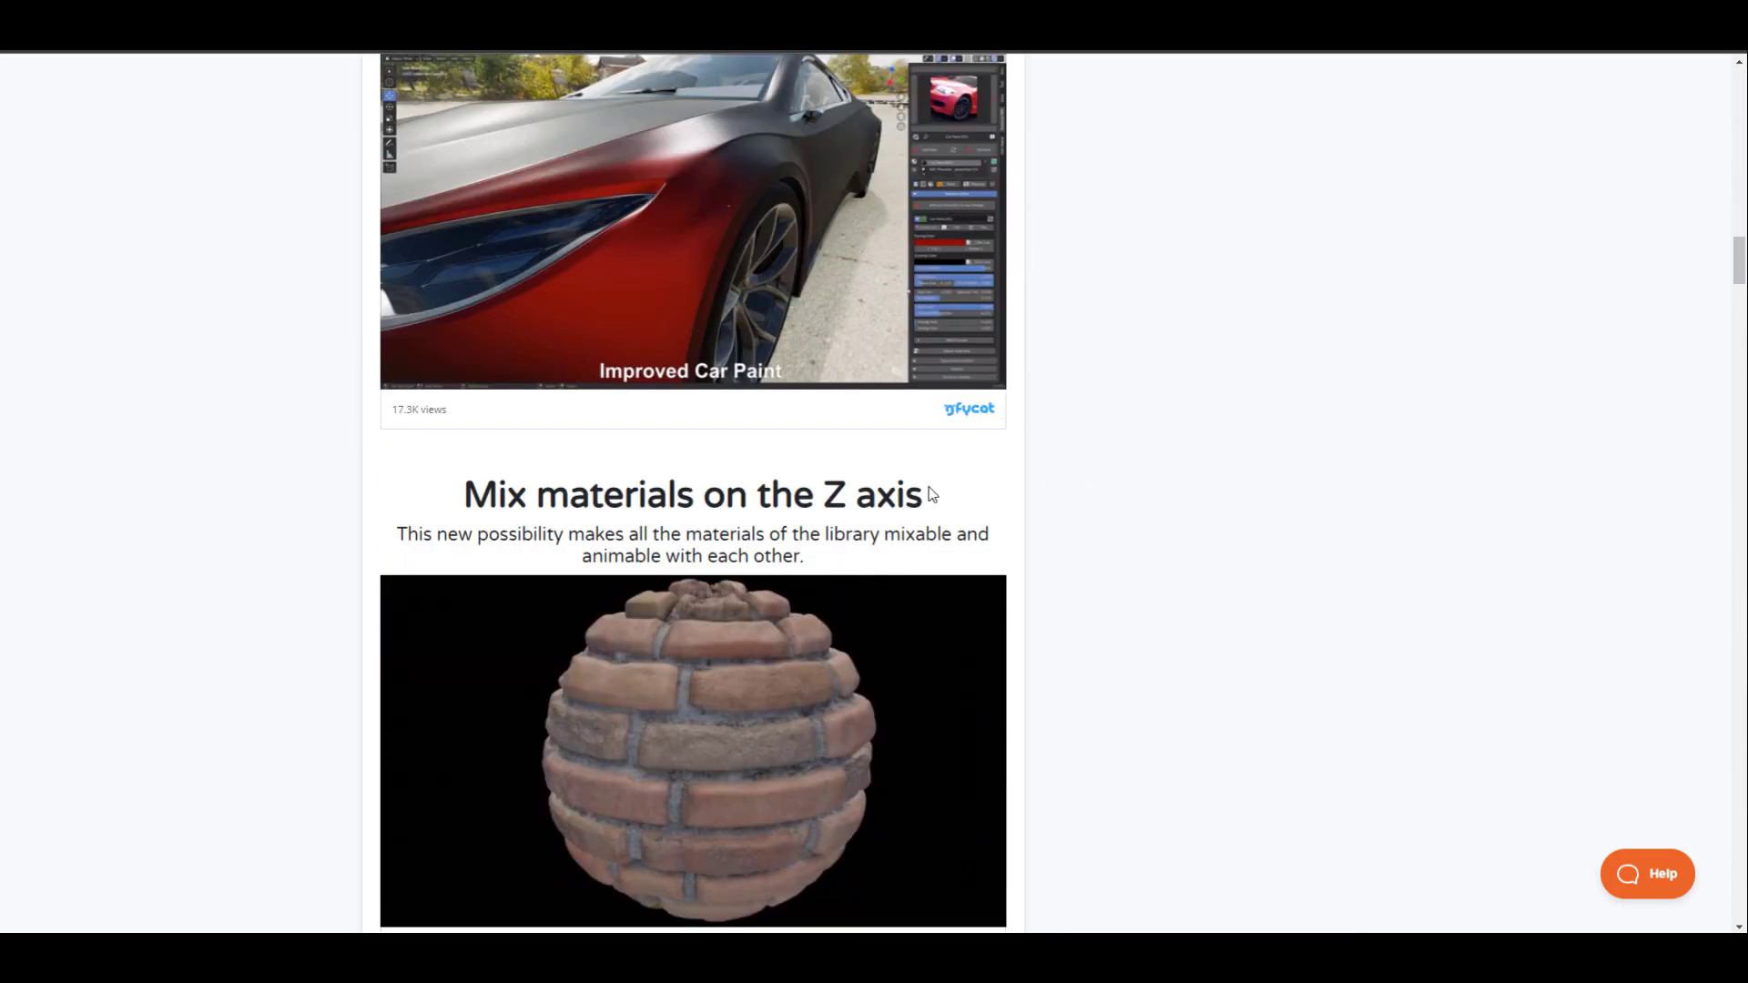
scroll(930, 495, "down", 12)
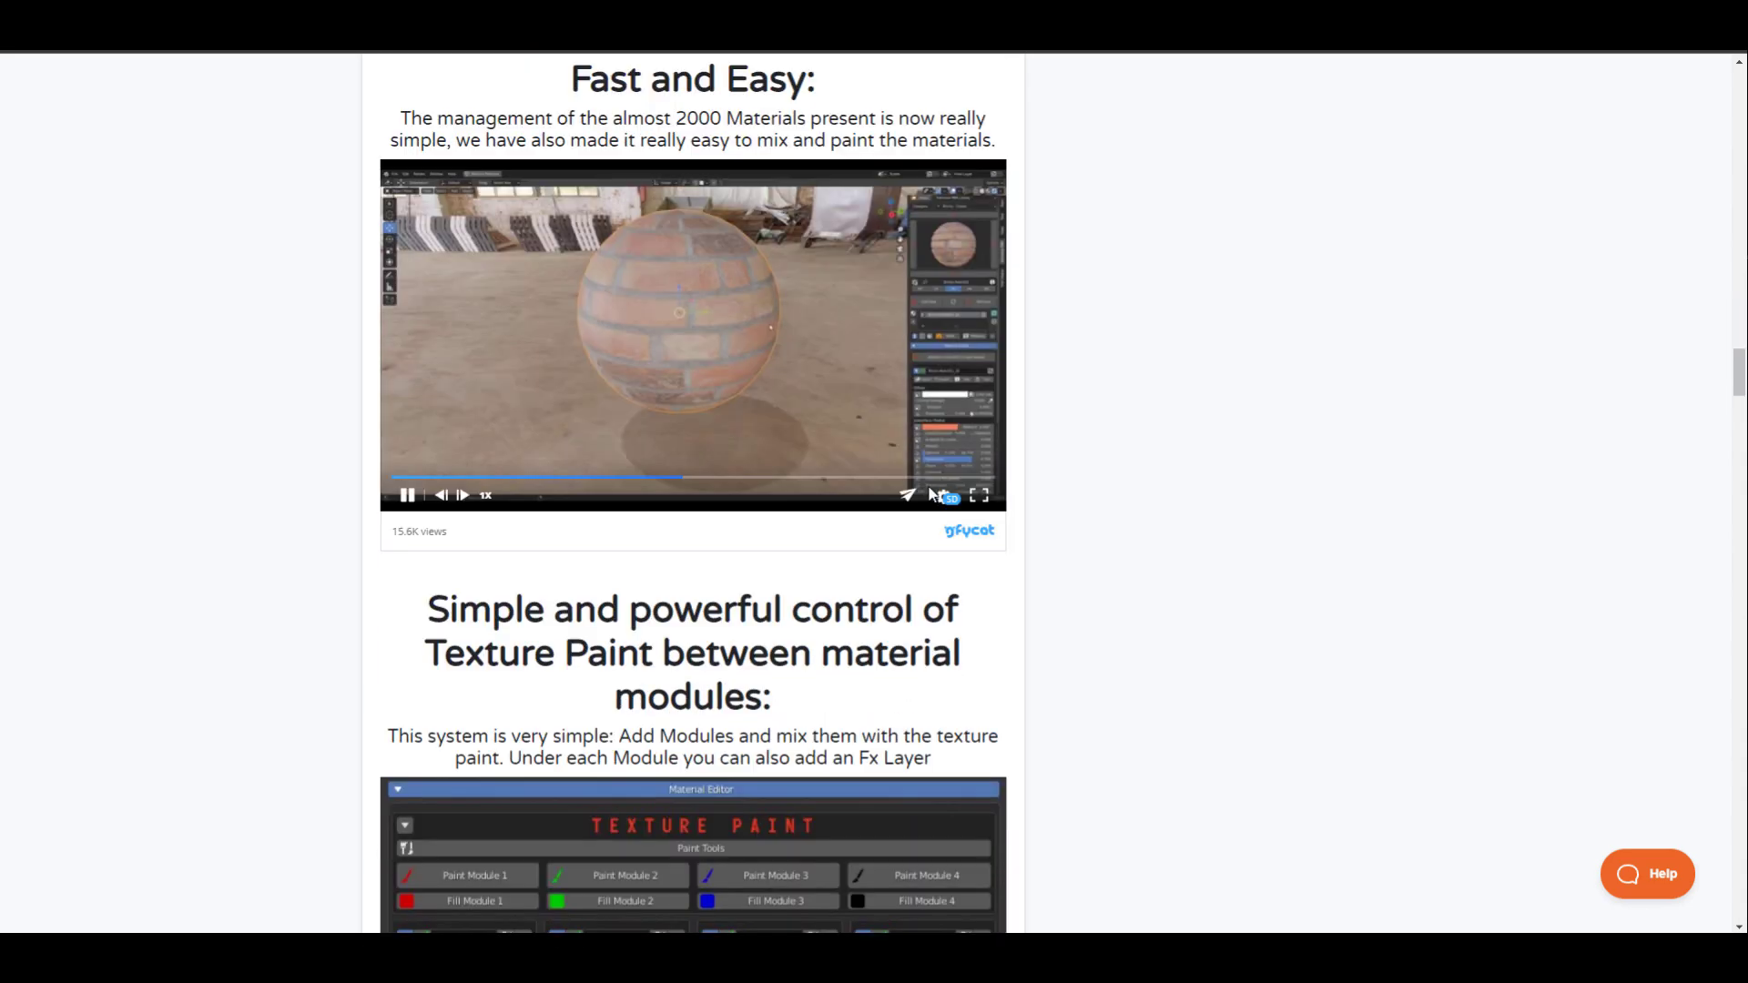
scroll(930, 494, "down", 6)
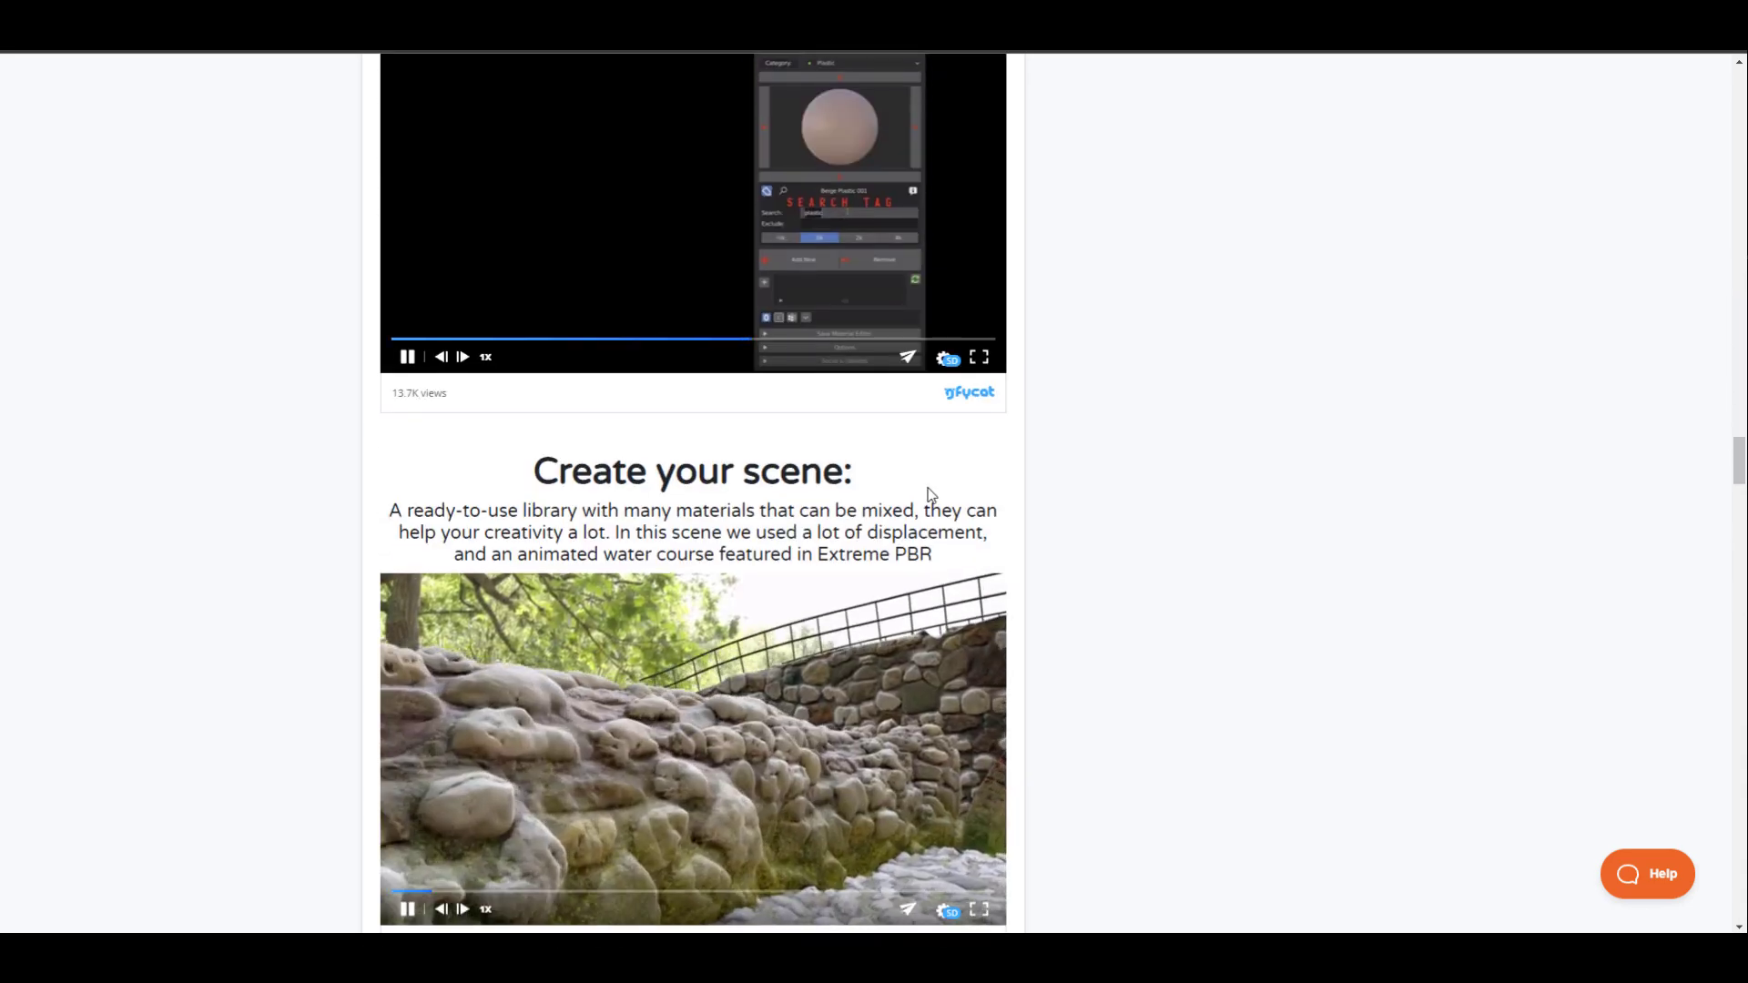
scroll(1020, 531, "down", 3)
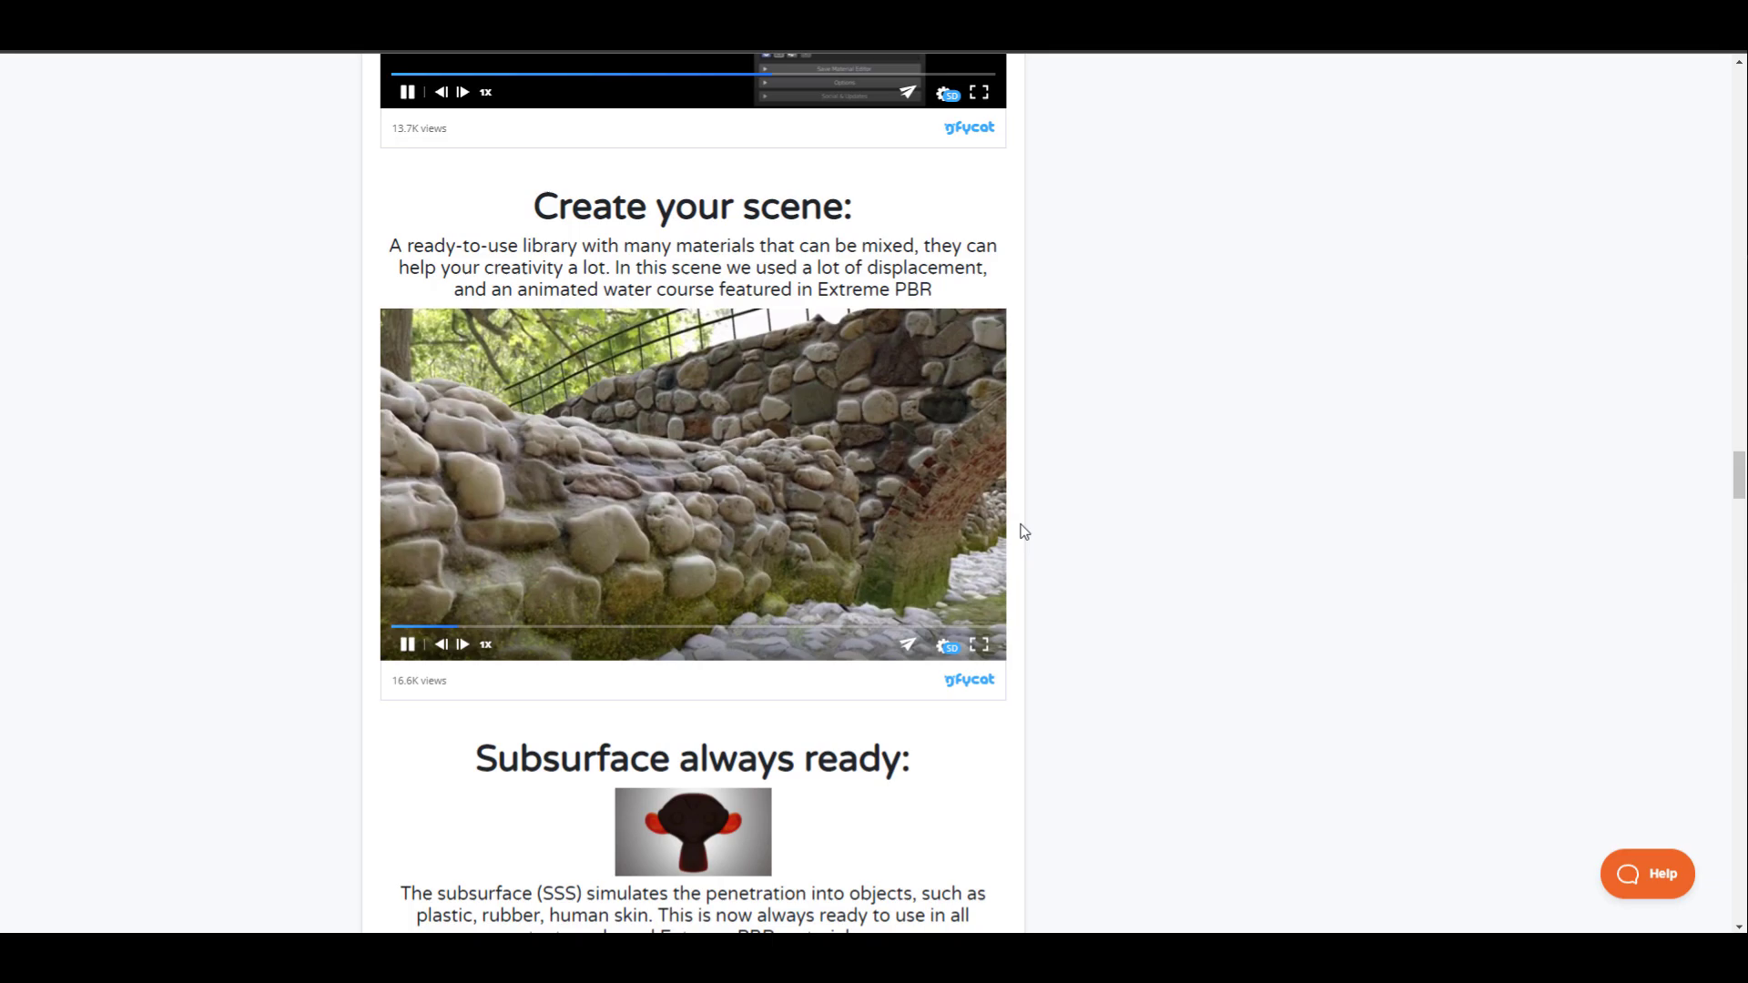
scroll(1021, 531, "down", 7)
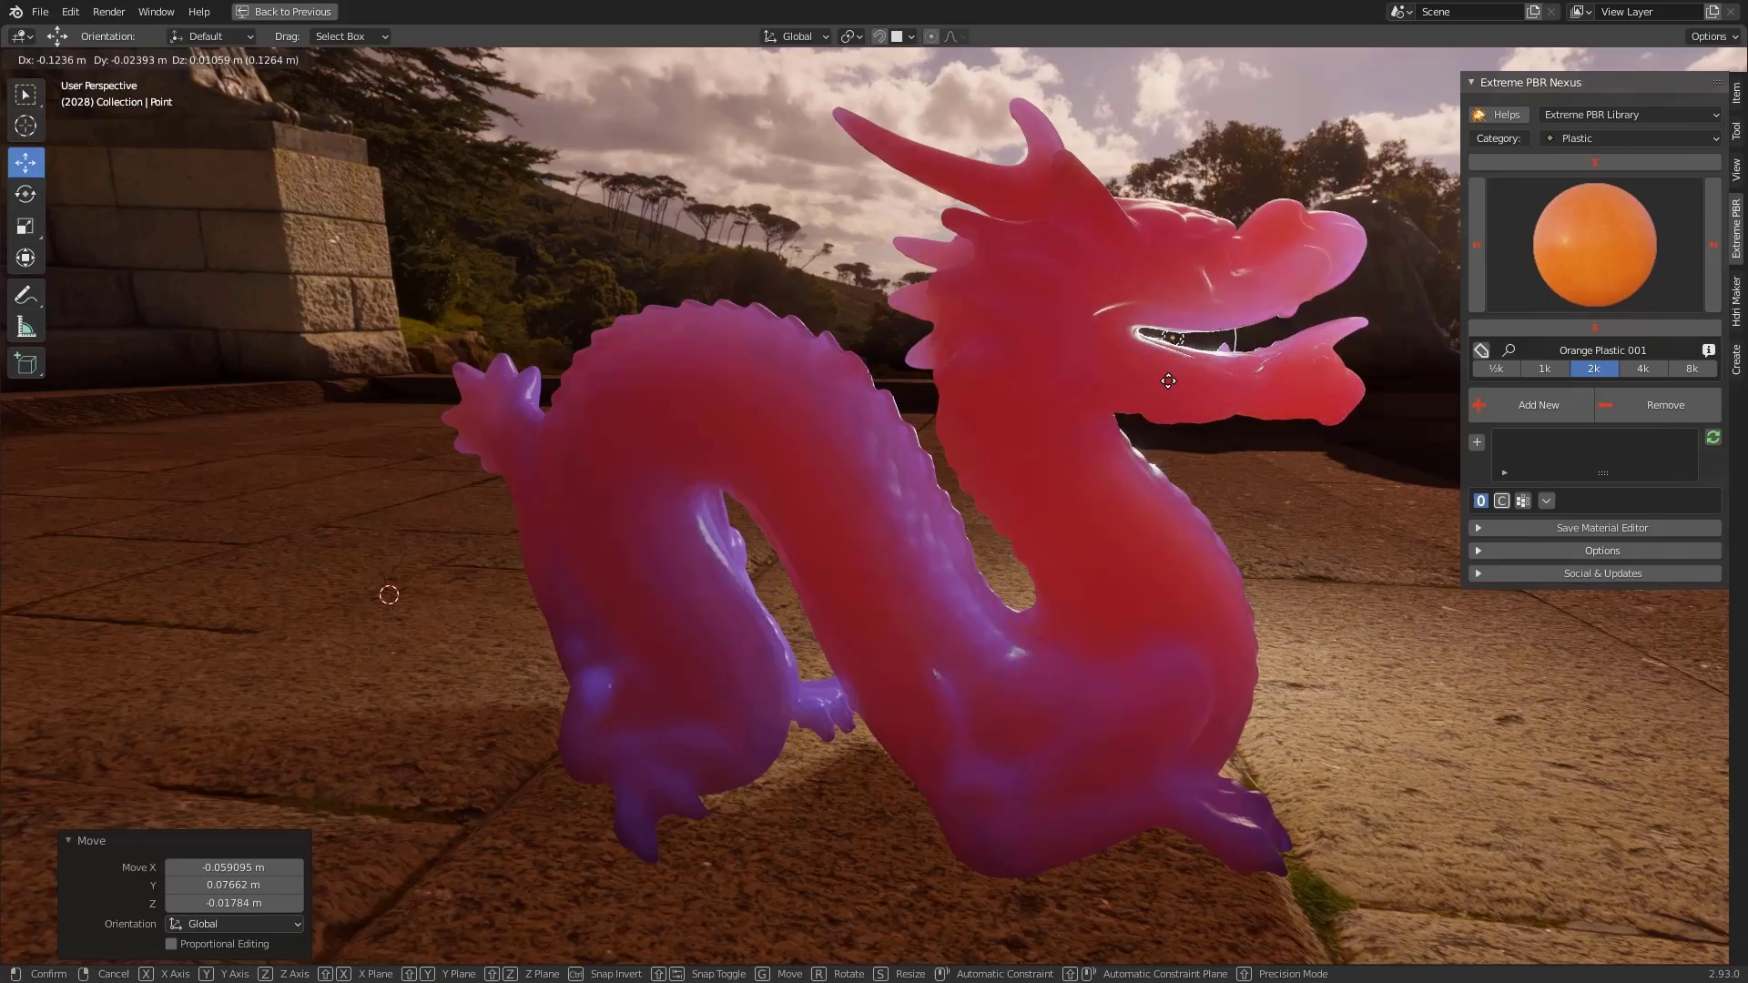
- Reposition the point light near the dragon's head, and set Basic water's Scale to 0.120 in the sea scene
key("x")
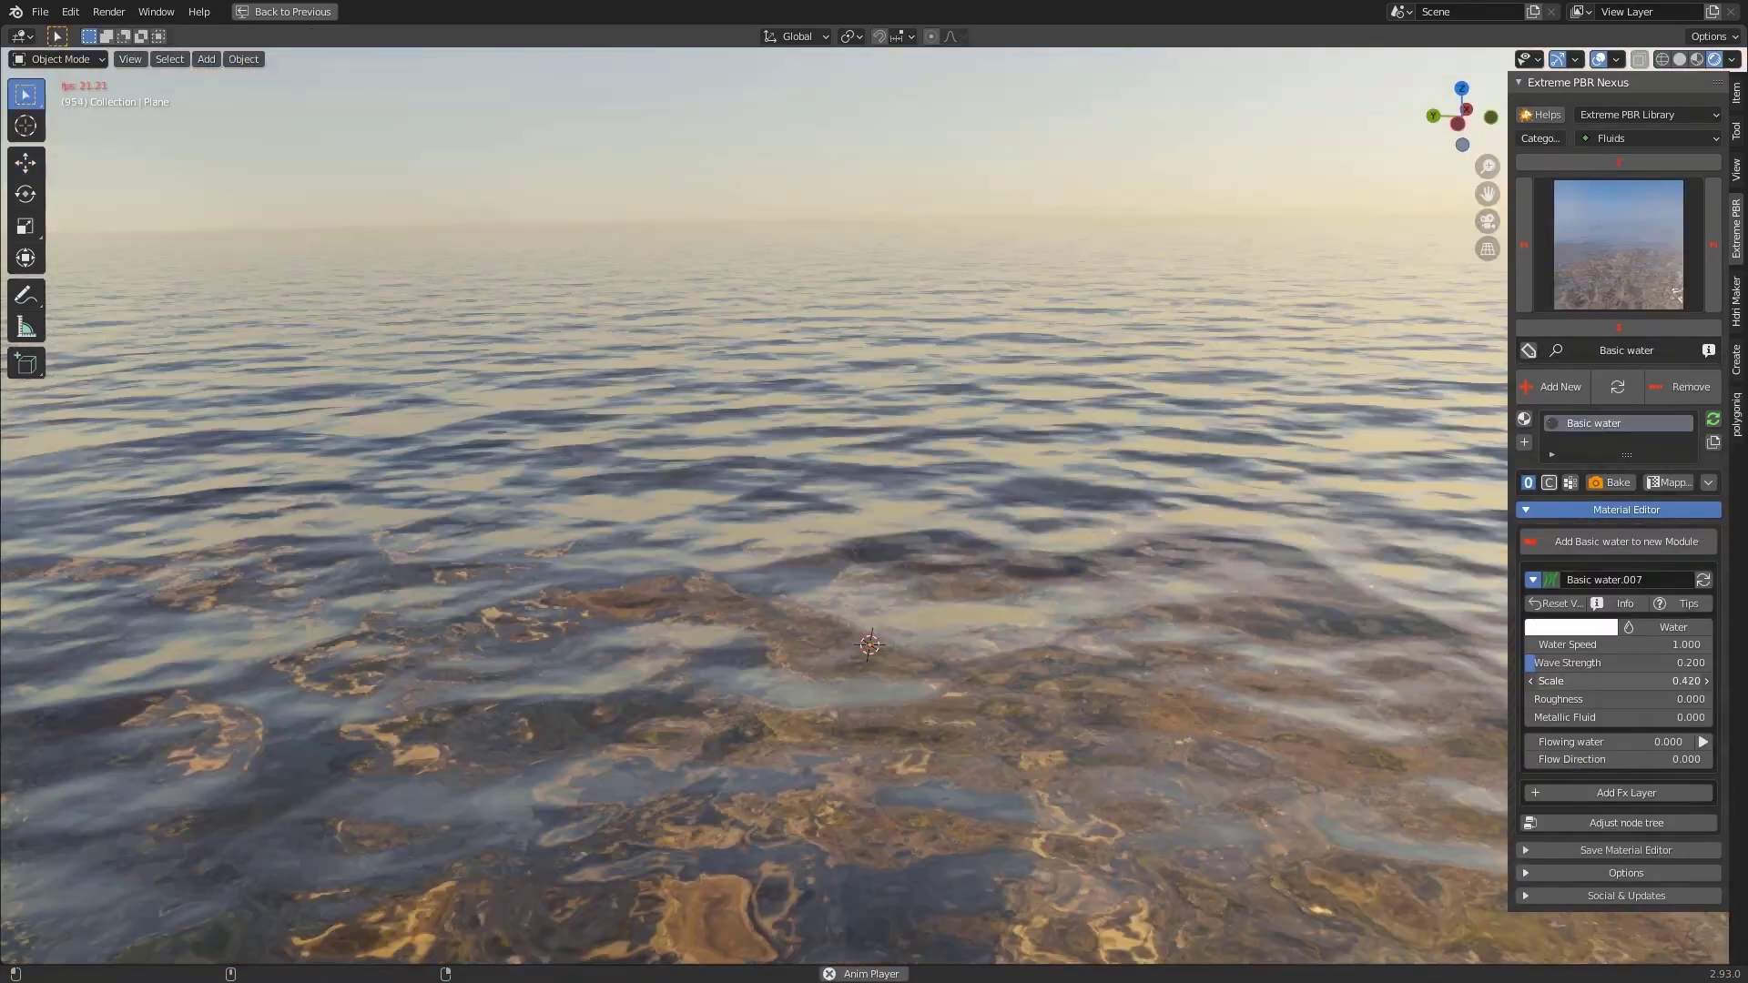
left_click_drag(1621, 681, 1593, 682)
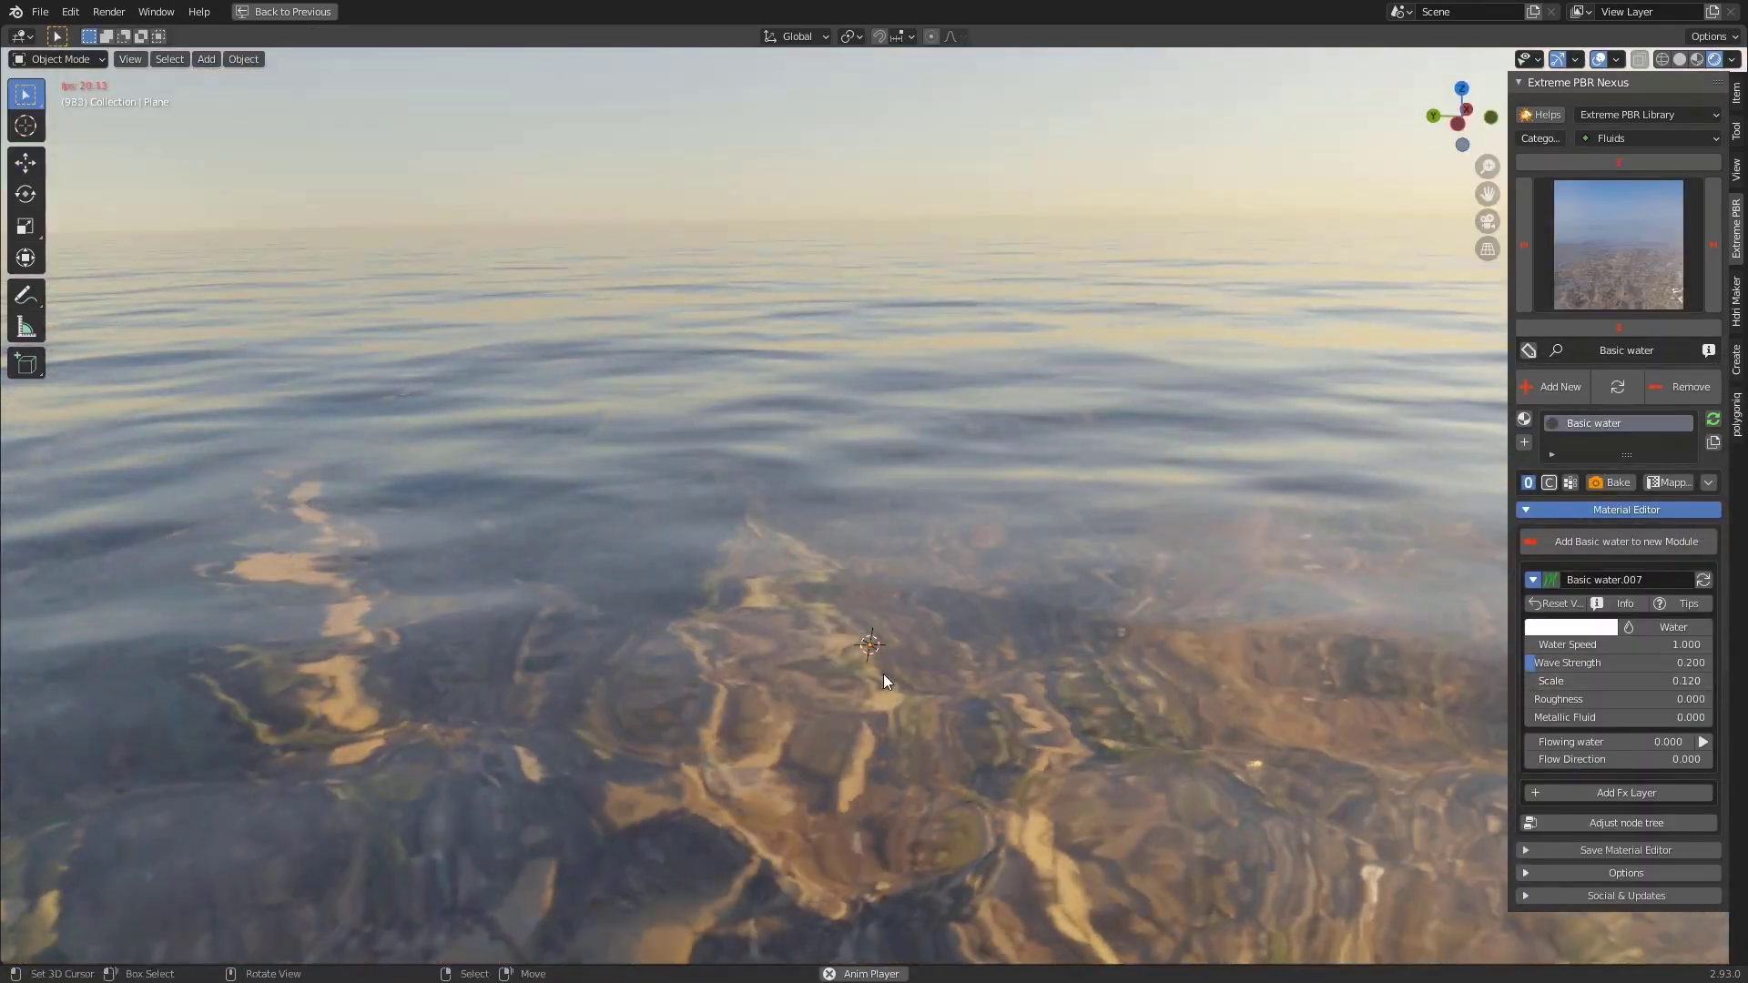
middle_click_drag(883, 674, 861, 650)
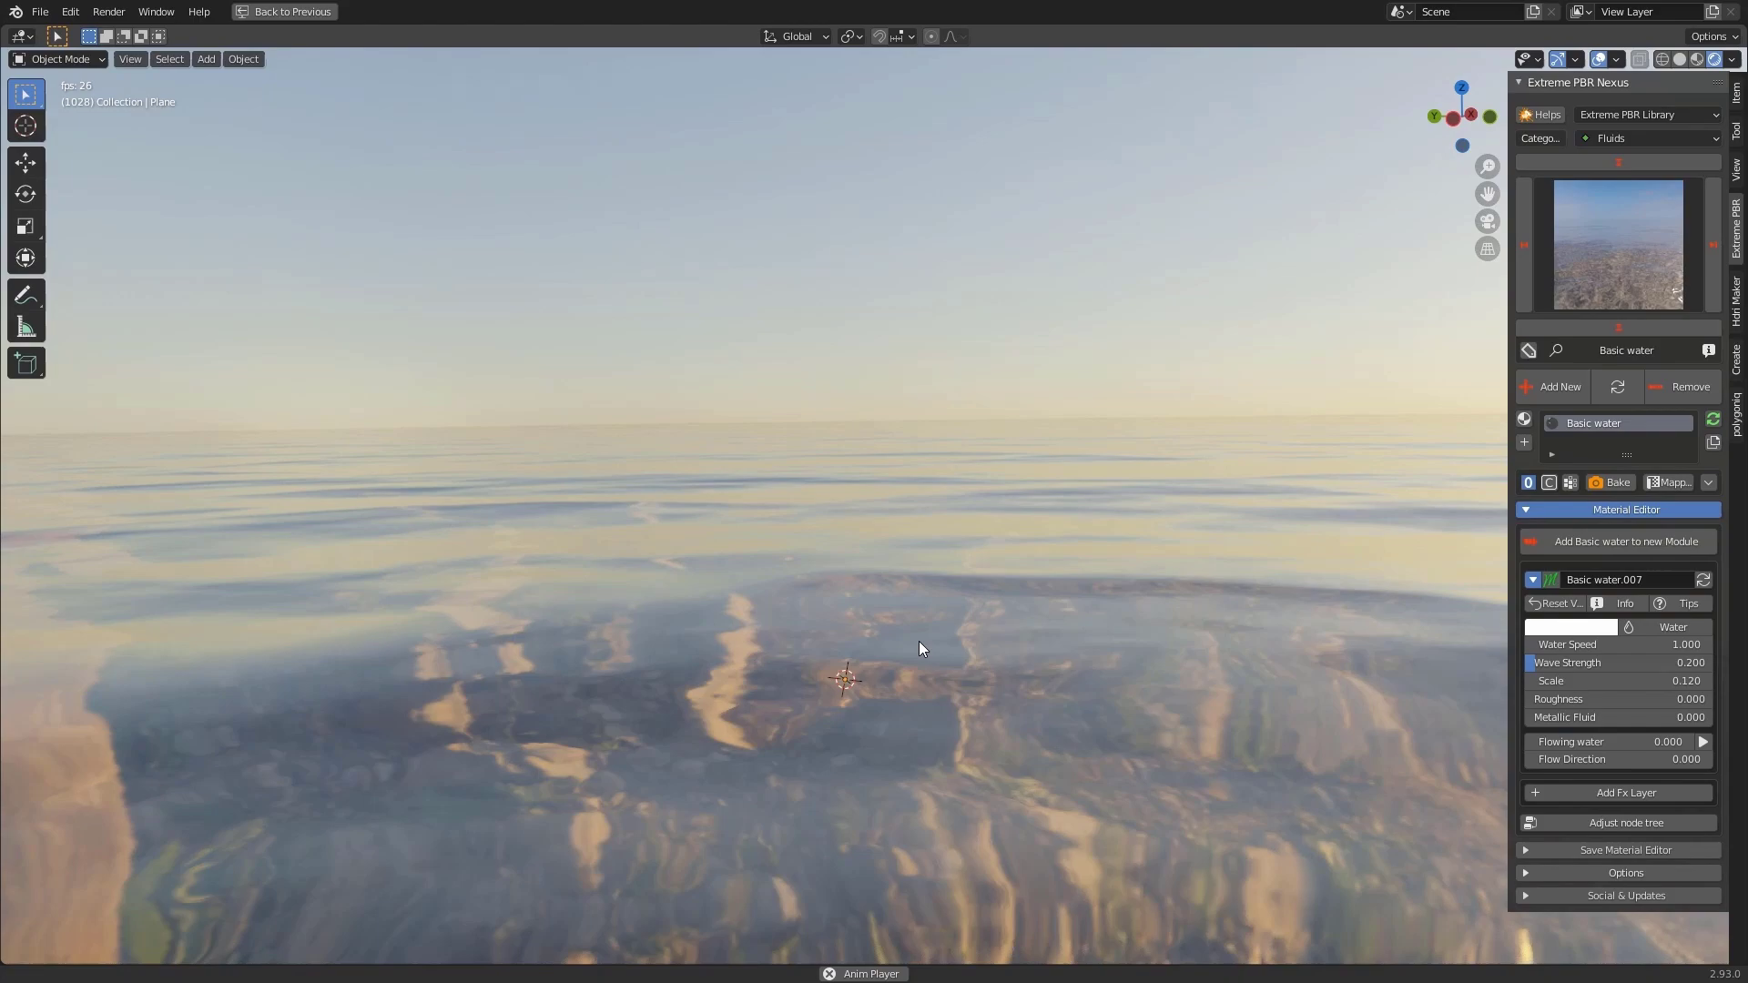